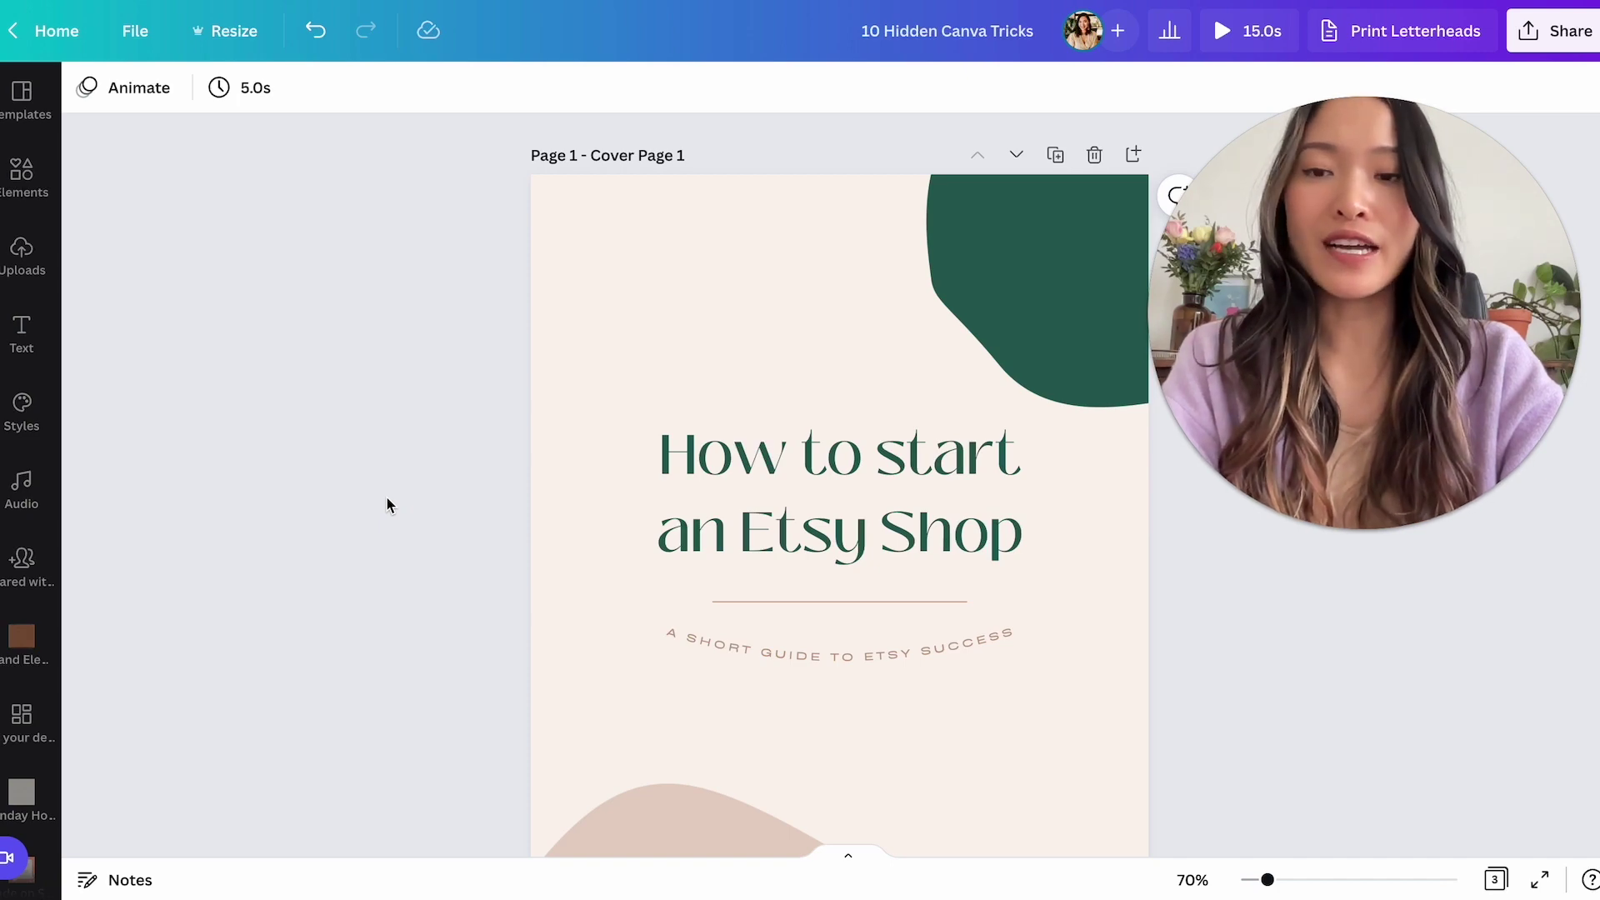
Scroll through the first three workbook pages and back up to the cover.
scroll(387, 498, "down", 2)
scroll(387, 497, "up", 2)
scroll(387, 497, "down", 15)
scroll(387, 498, "up", 15)
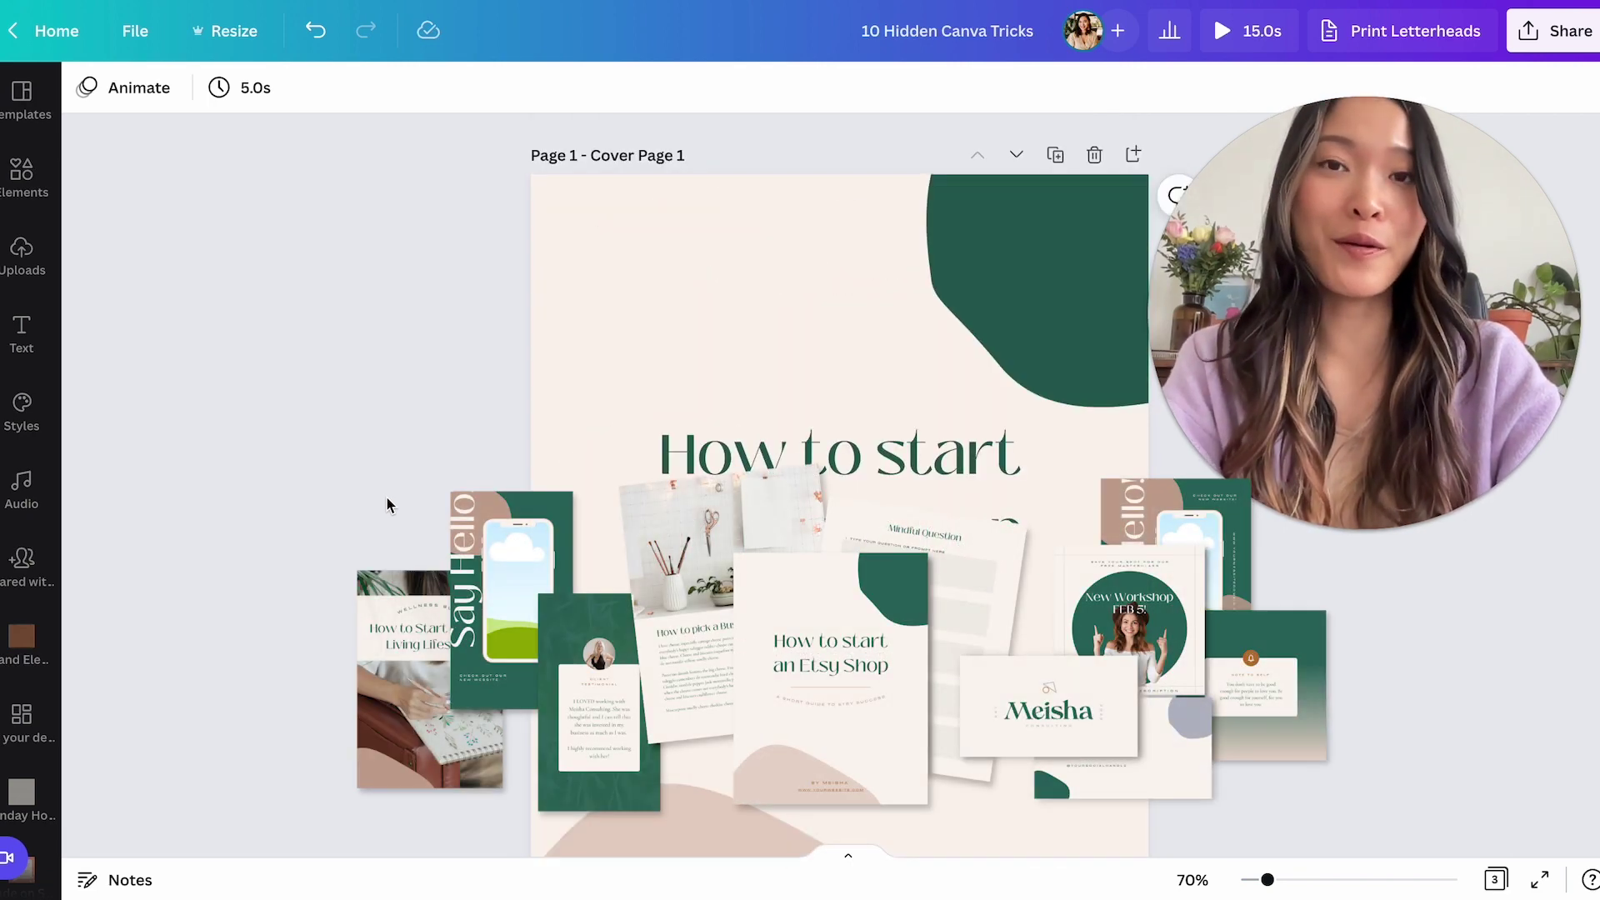
scroll(386, 498, "down", 12)
scroll(387, 504, "down", 8)
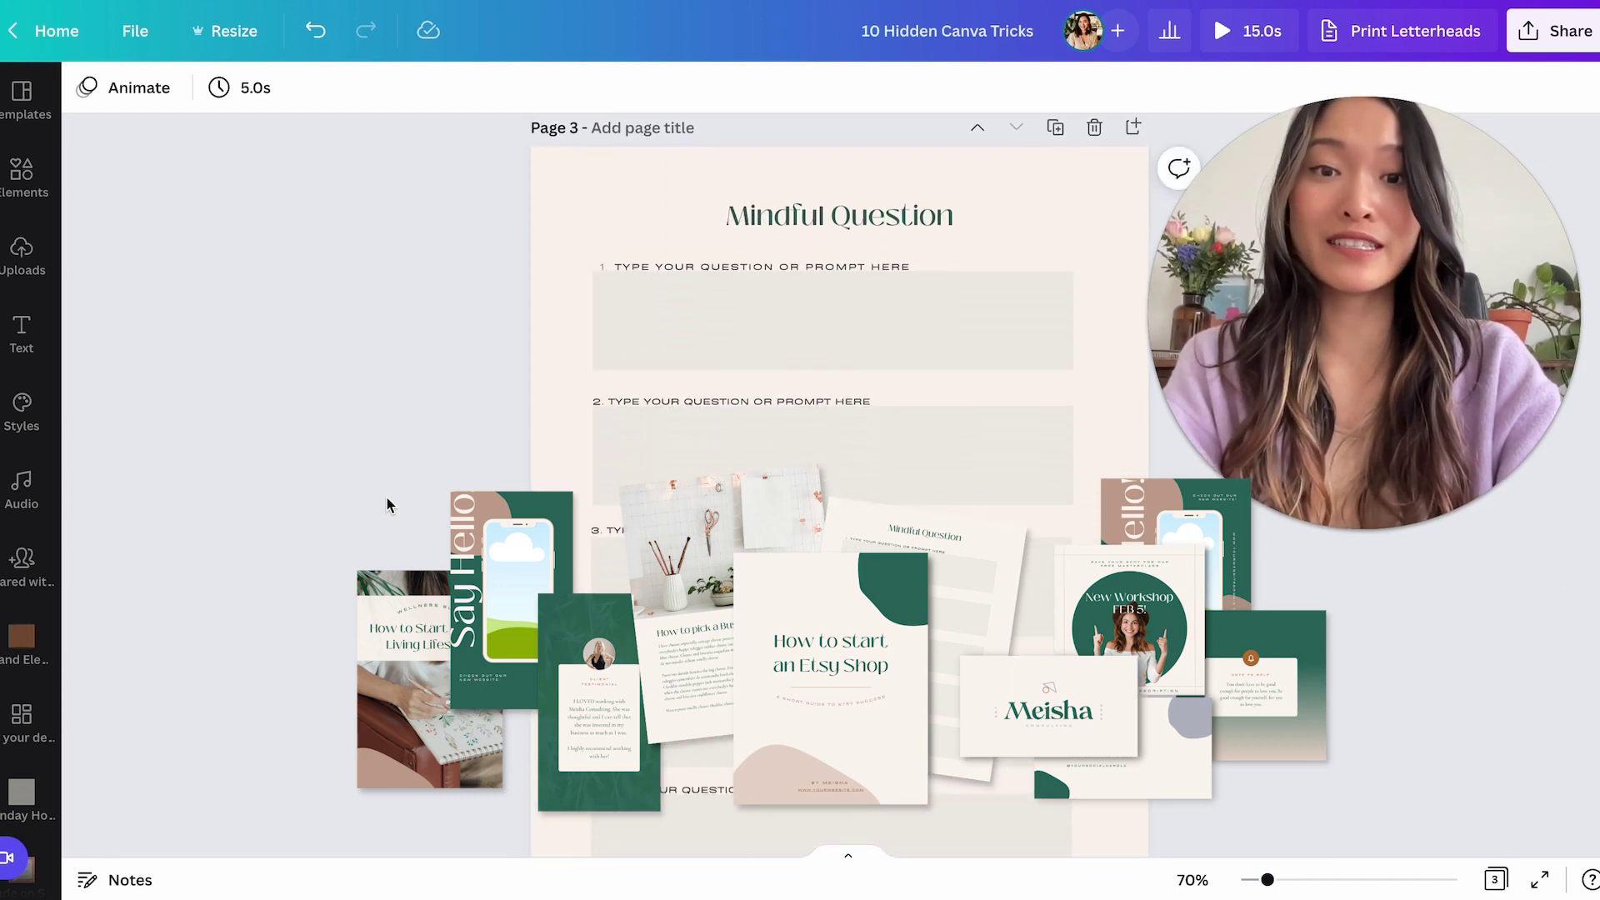
scroll(386, 502, "down", 1)
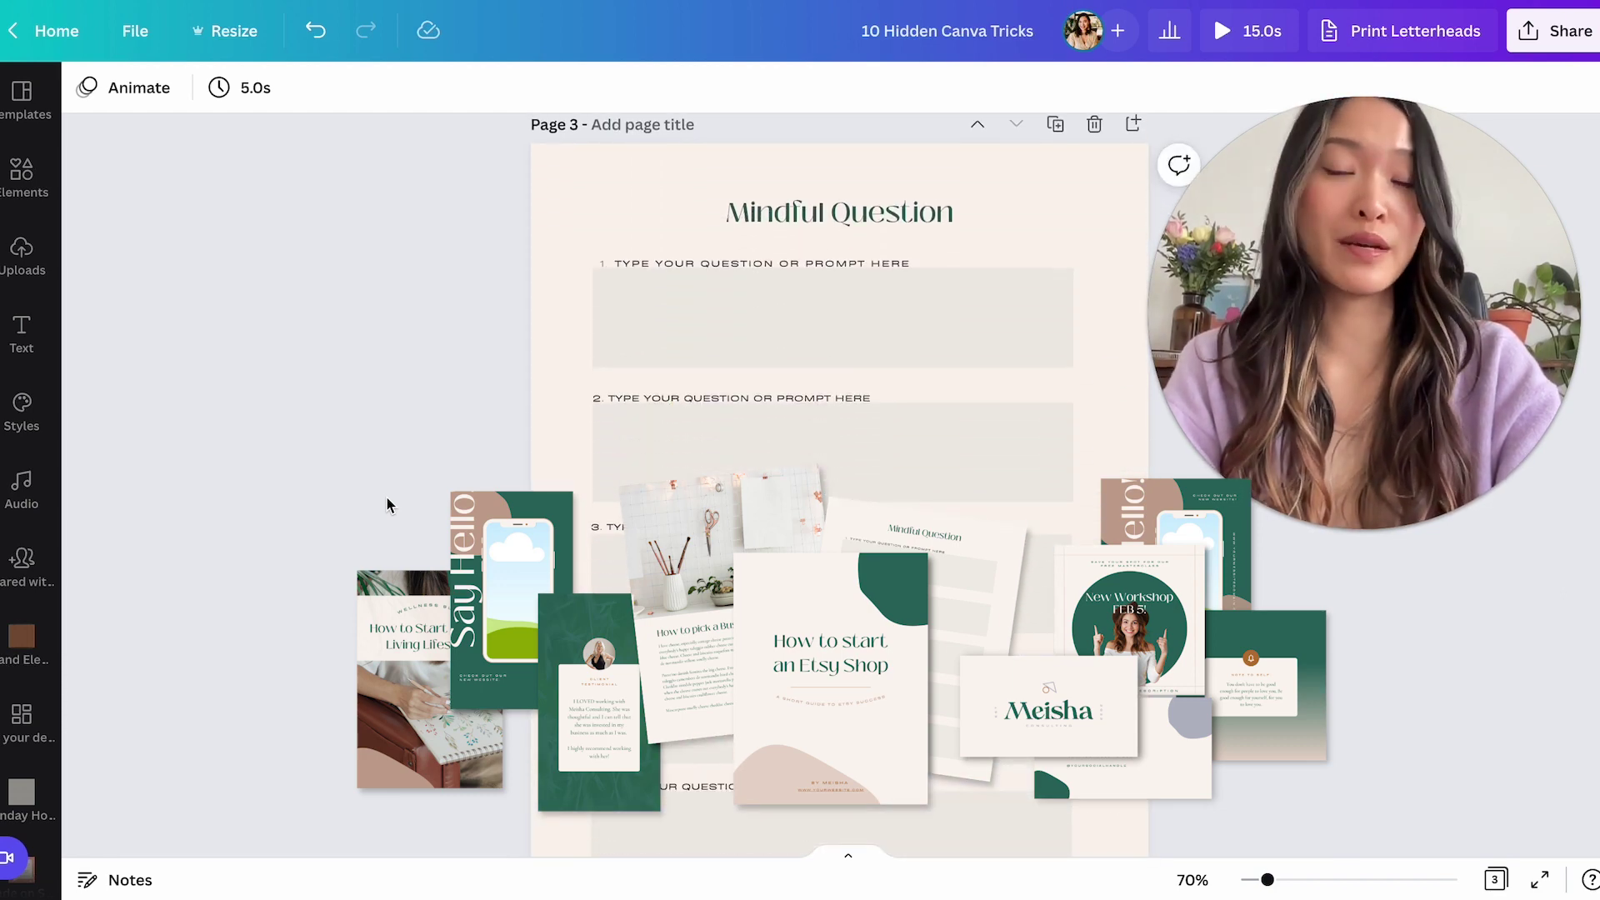
scroll(386, 503, "up", 20)
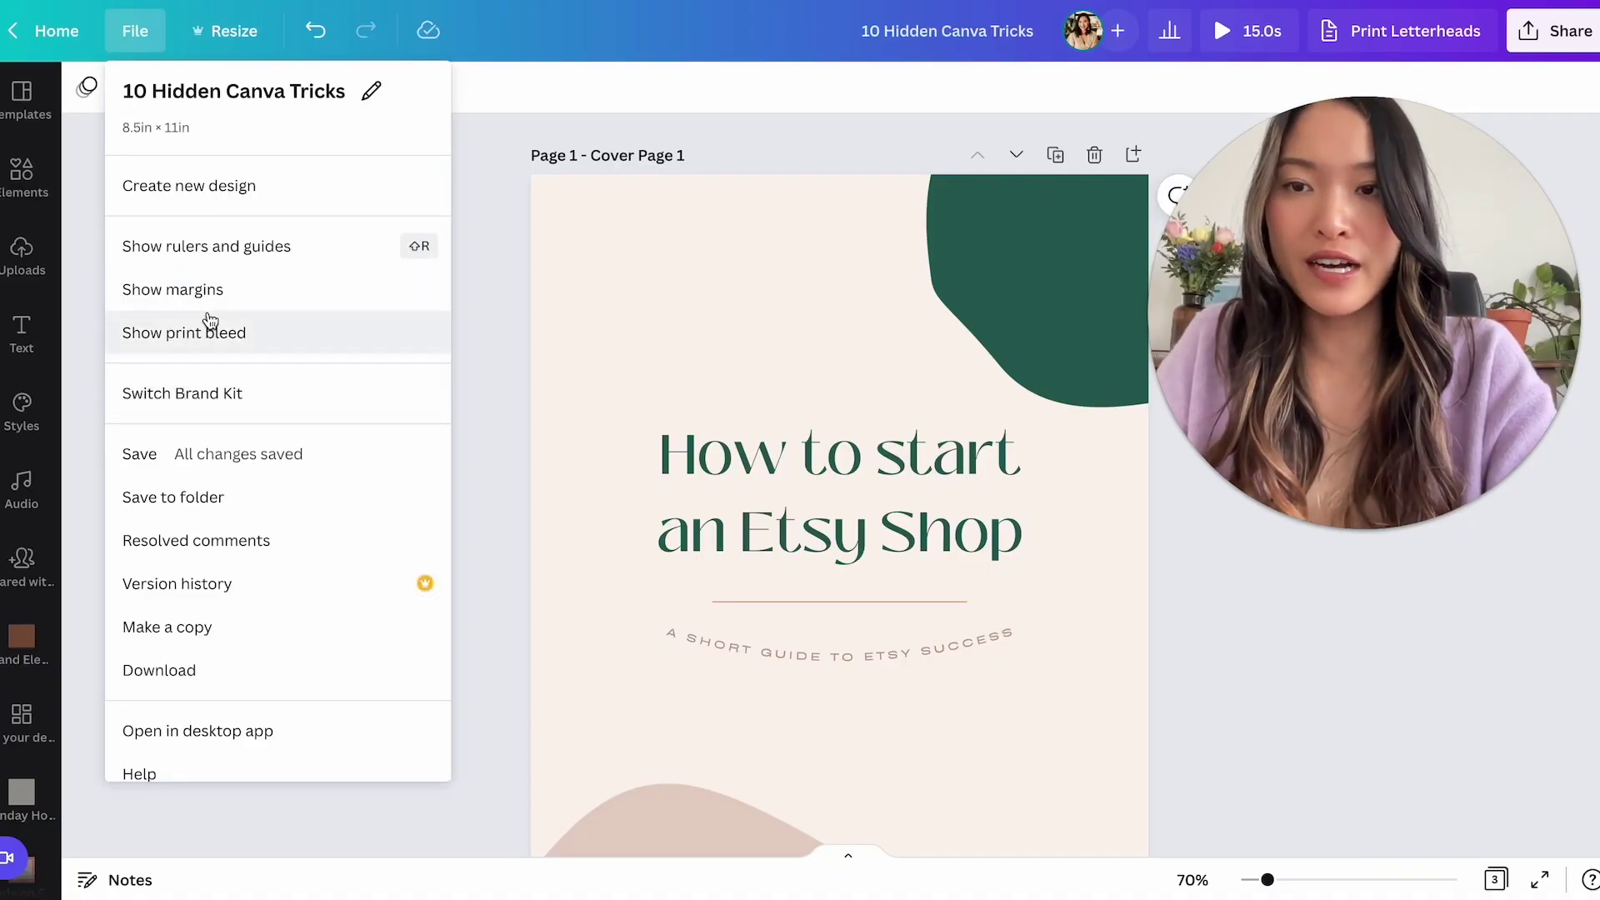
Enable Show rulers and guides so inch rulers frame the Etsy Shop cover page.
left_click(236, 250)
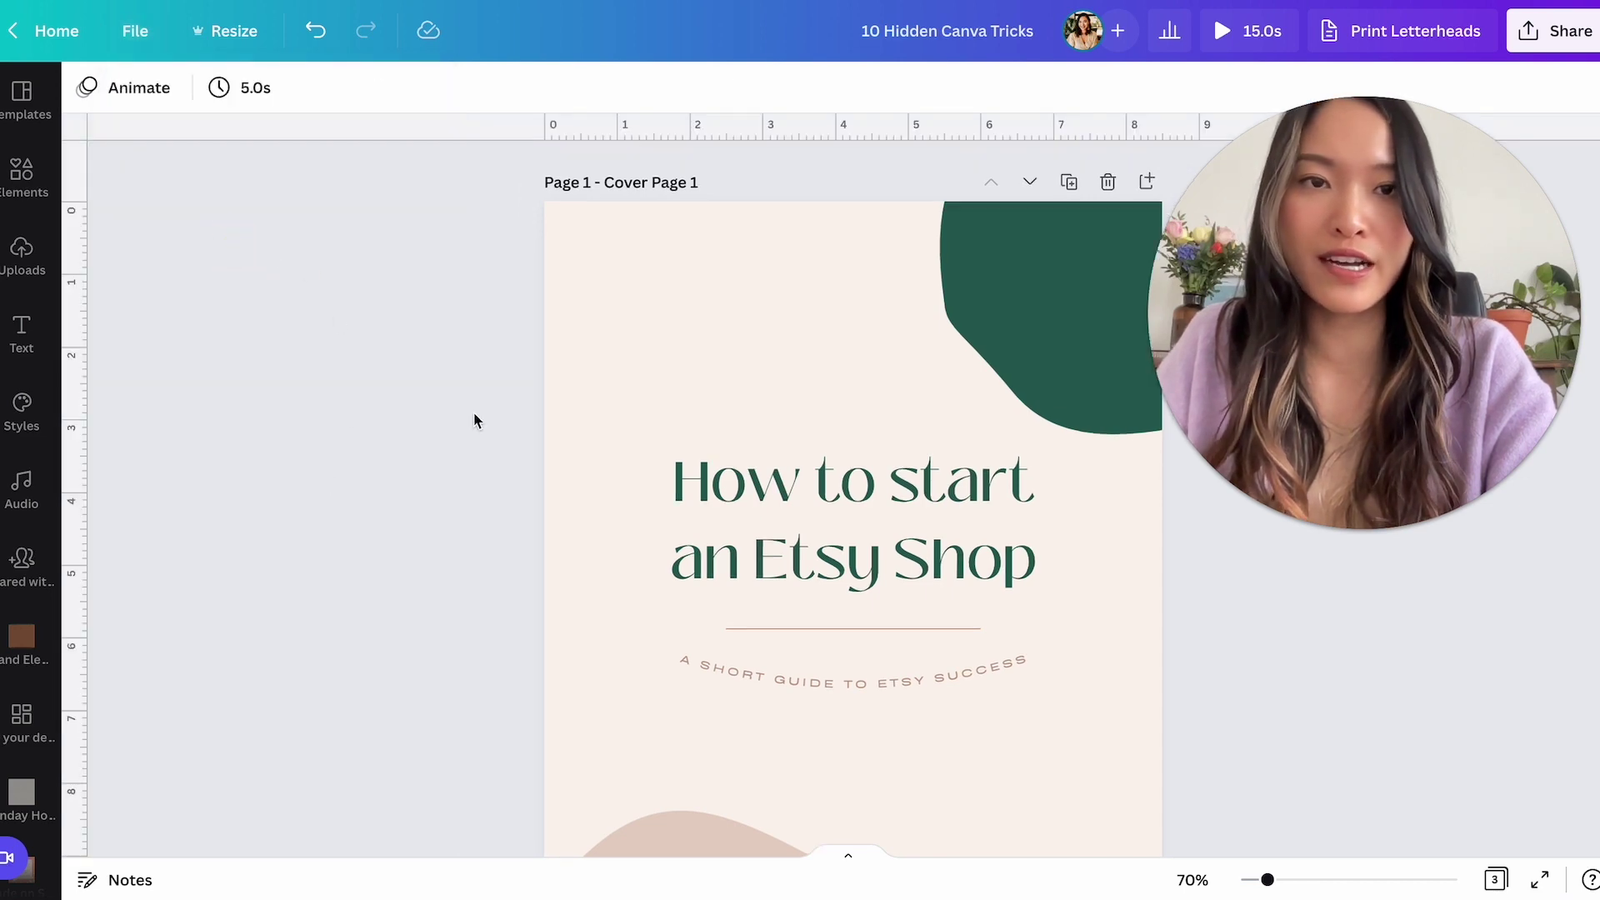
left_click_drag(1448, 204, 1452, 317)
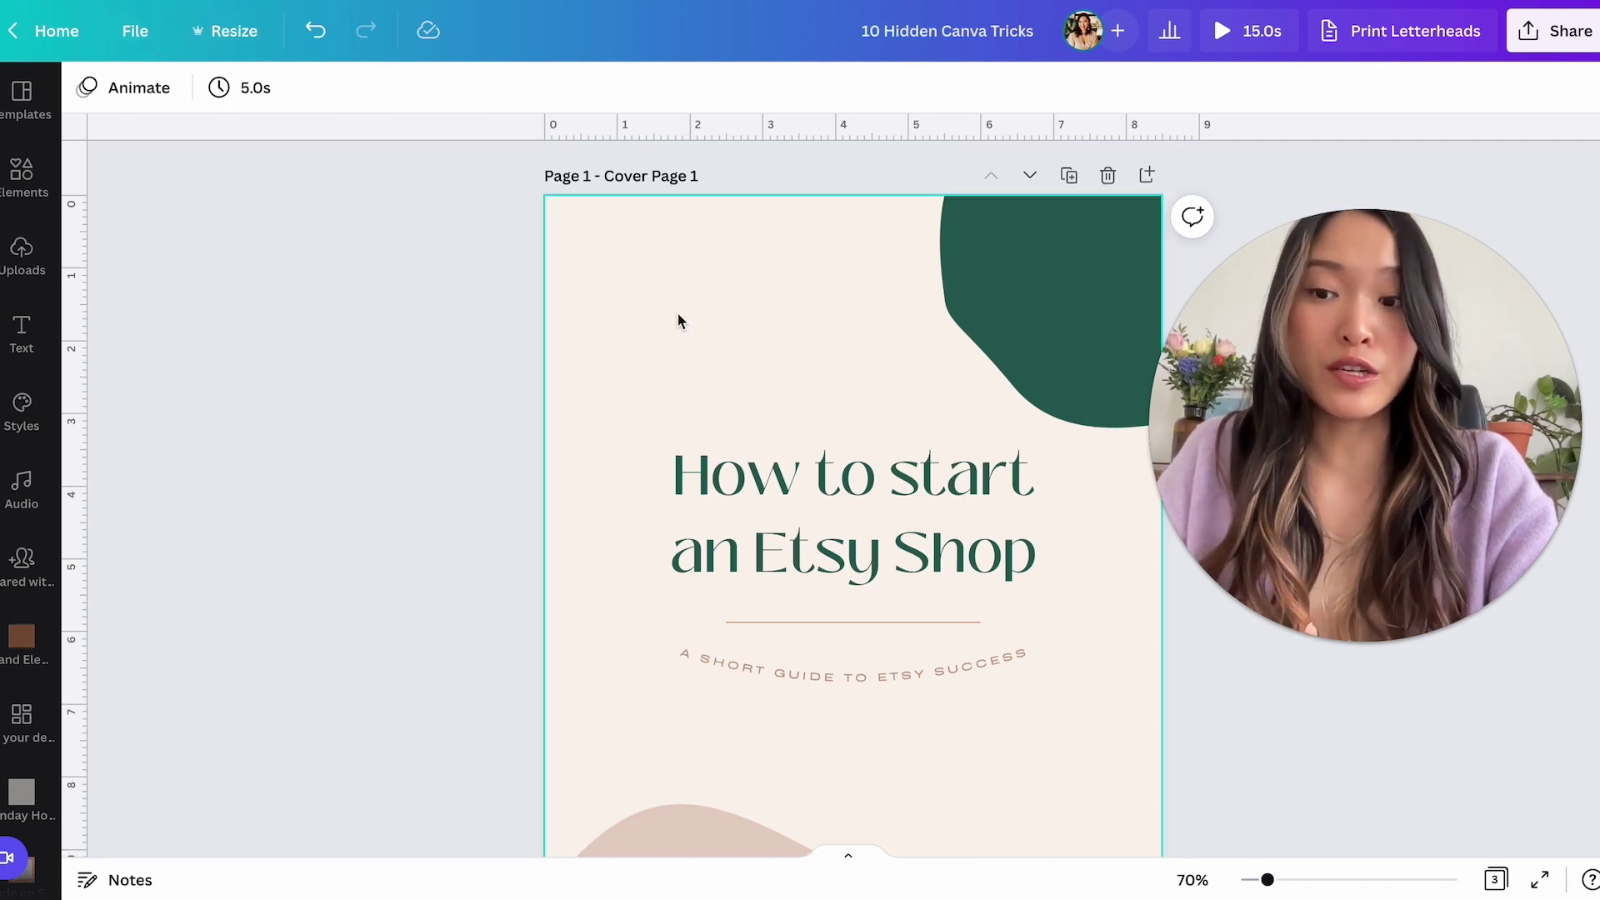
scroll(677, 313, "down", 1)
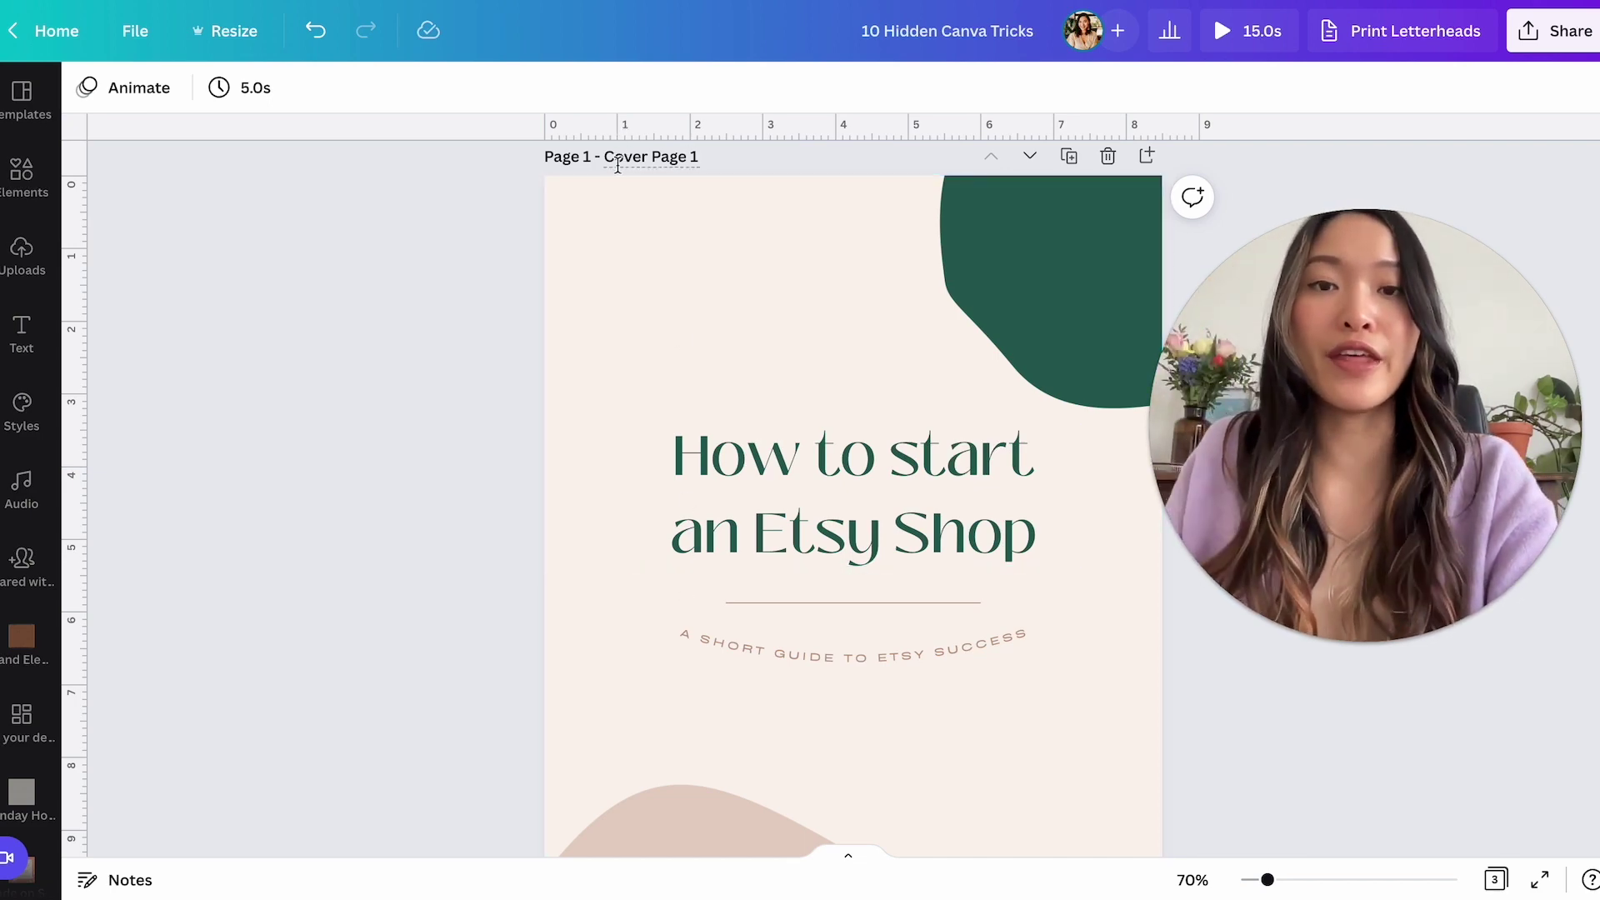
scroll(642, 647, "down", 4)
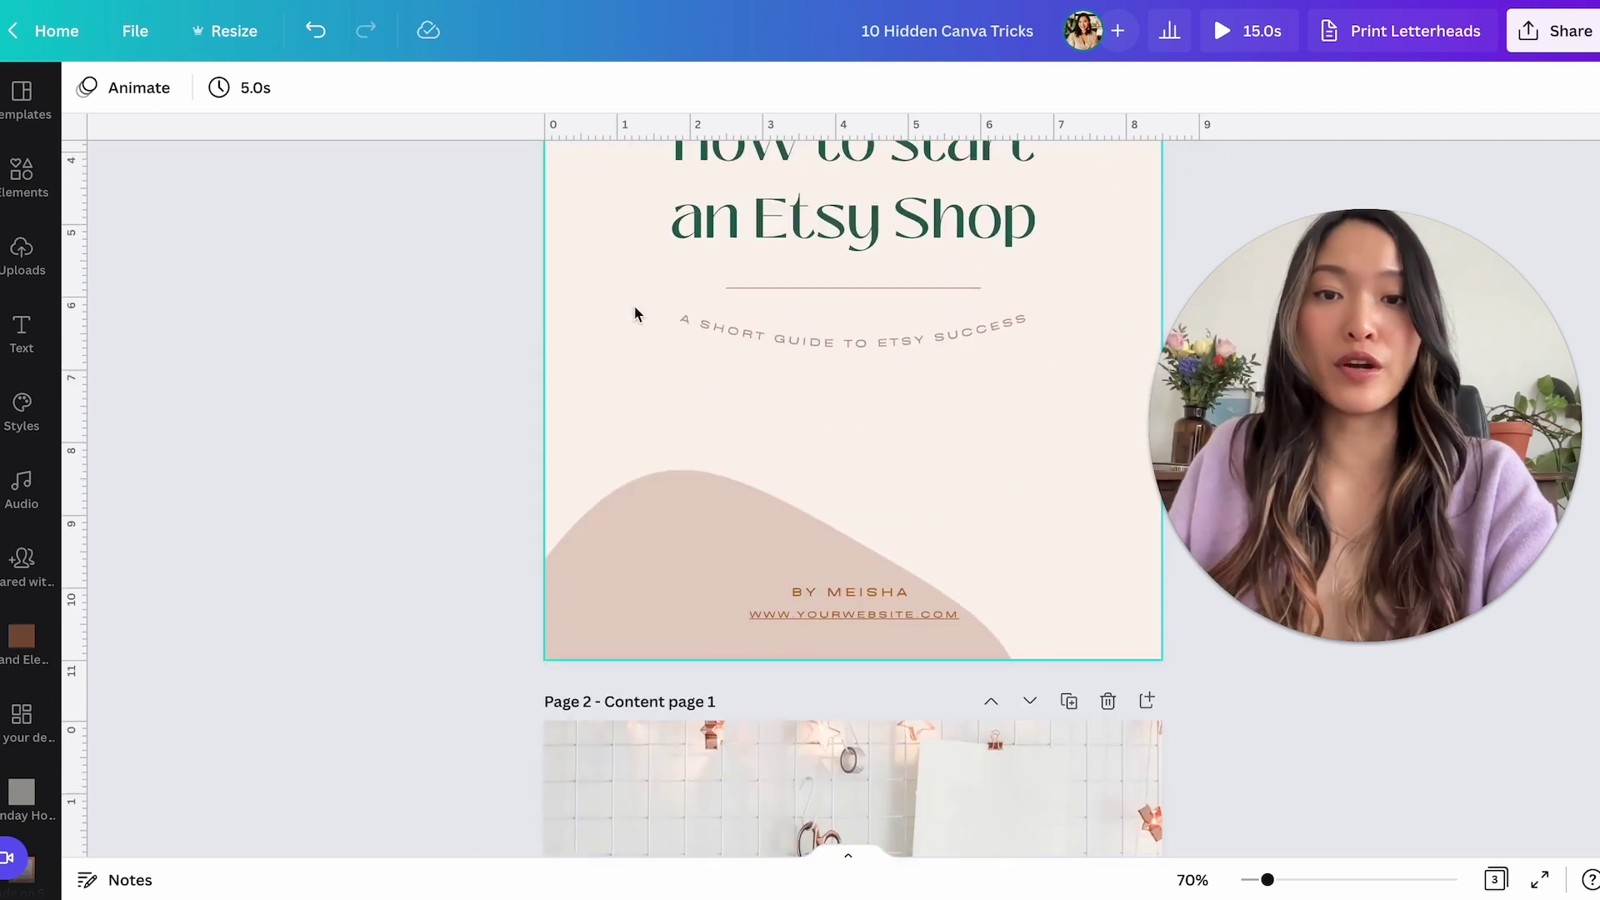
scroll(605, 223, "up", 2)
scroll(605, 224, "up", 1)
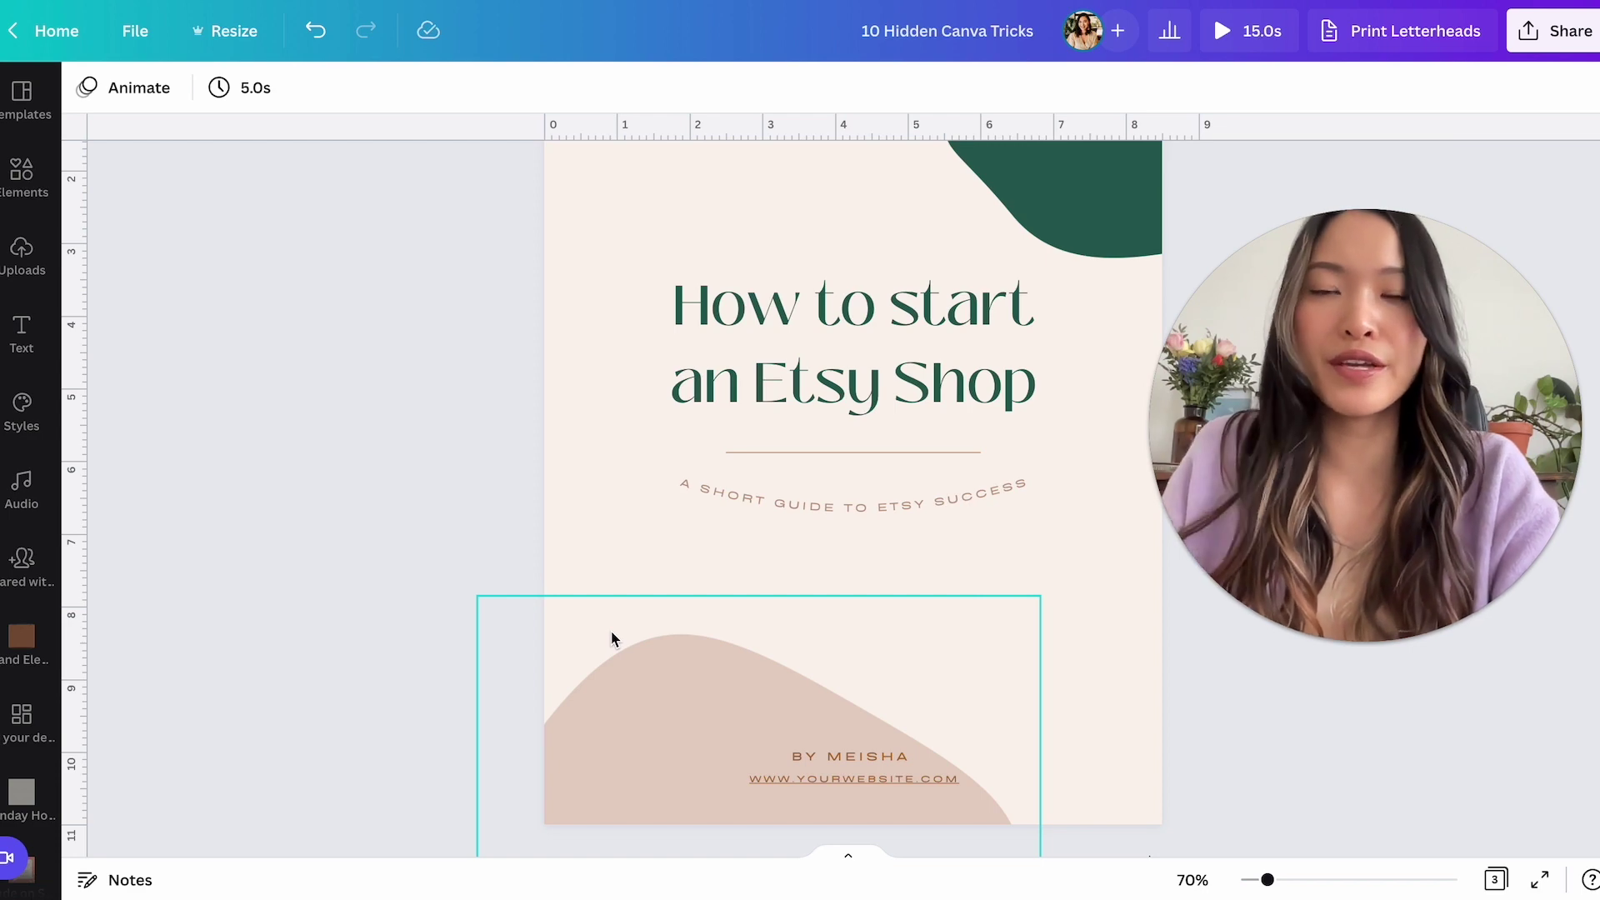
scroll(478, 375, "up", 2)
scroll(479, 376, "down", 4)
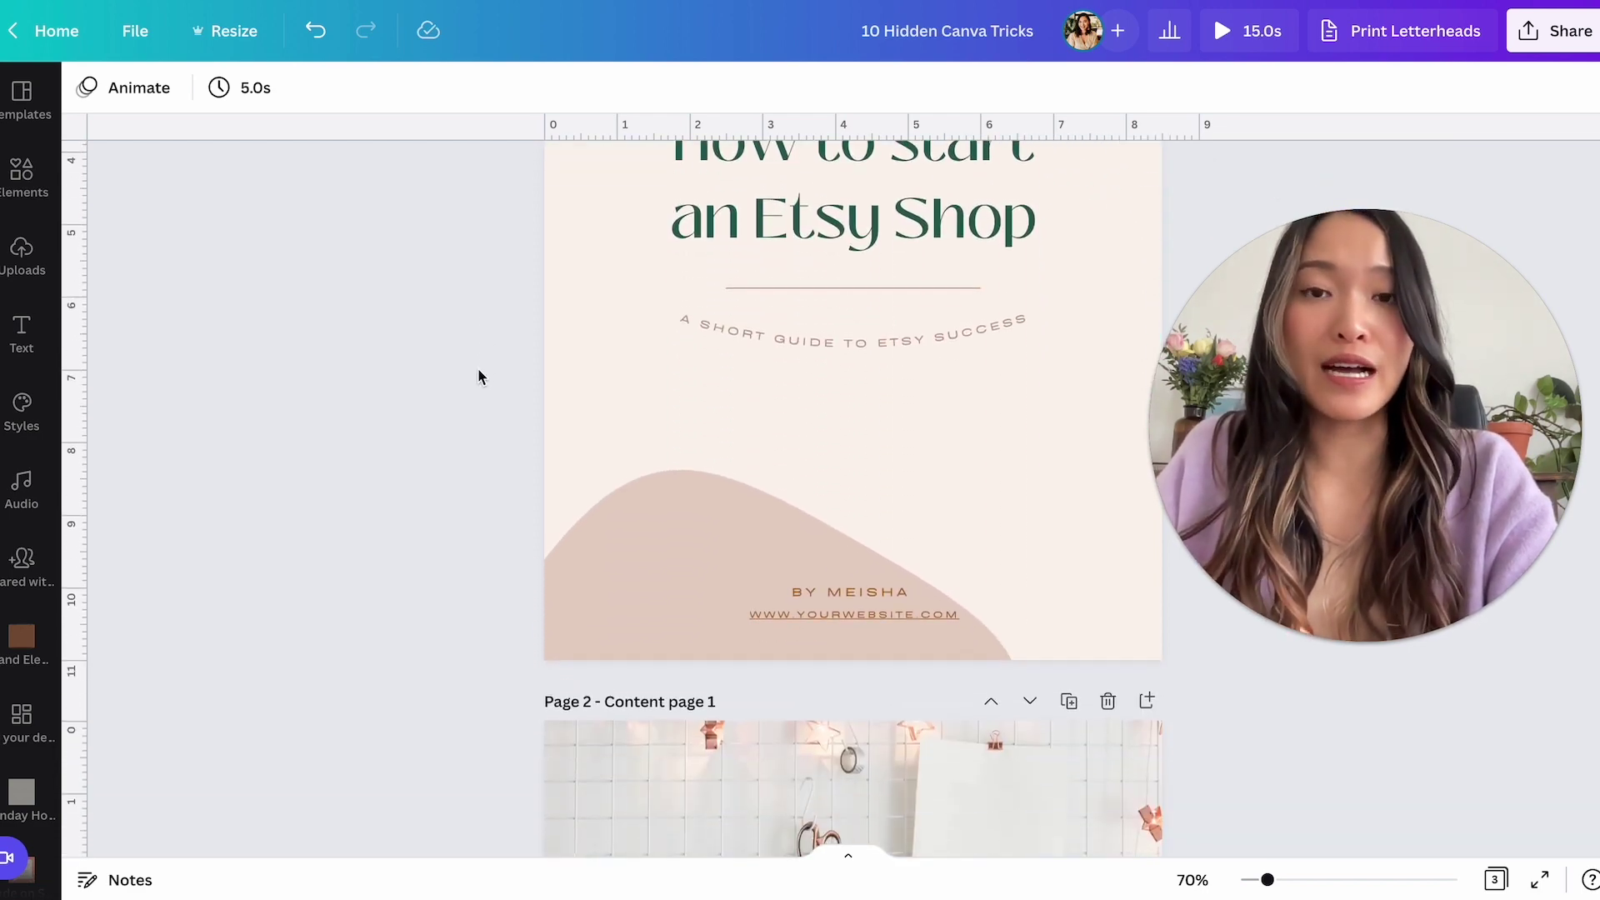
scroll(479, 375, "up", 5)
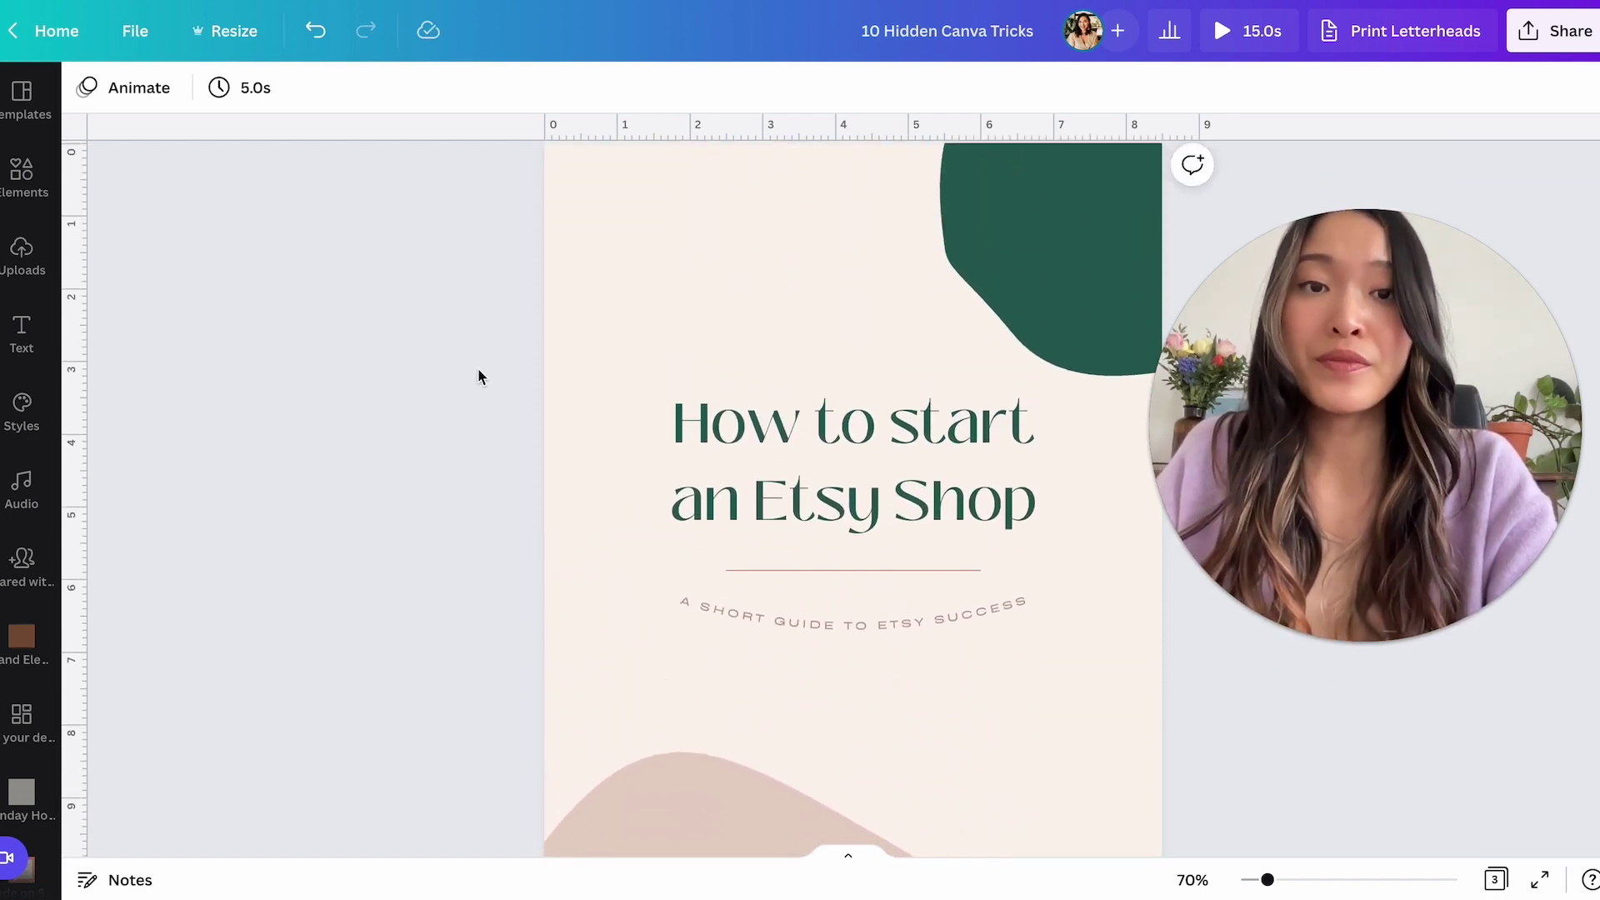
Scroll to the 'How to pick a Business Name' page and nudge its top photo to reveal alignment guides.
scroll(478, 376, "down", 6)
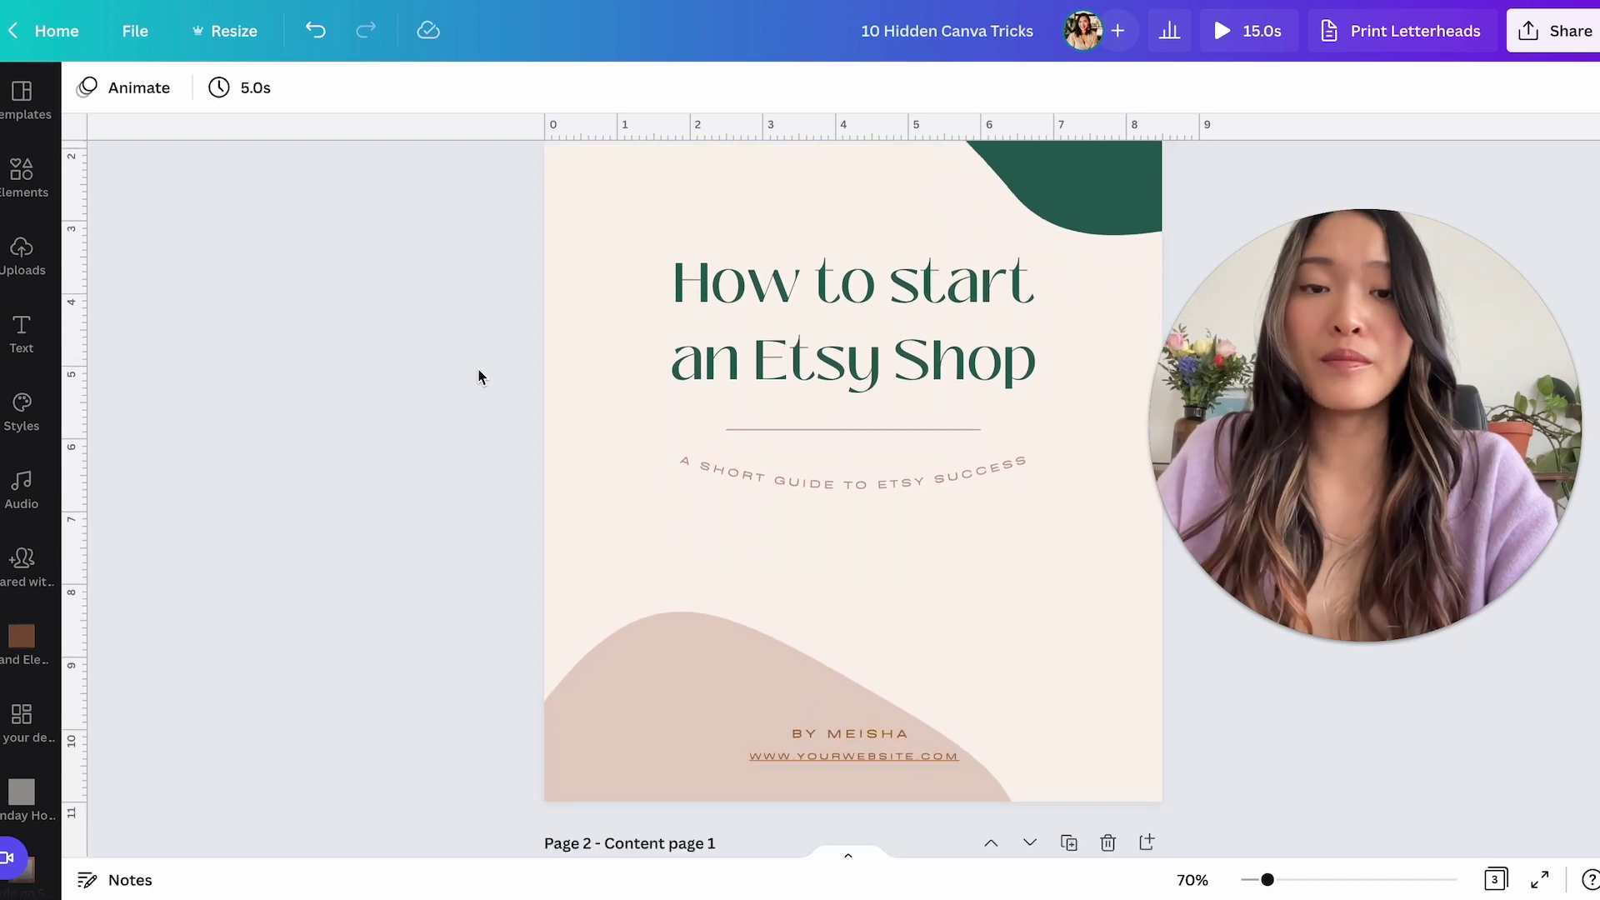
scroll(478, 376, "down", 3)
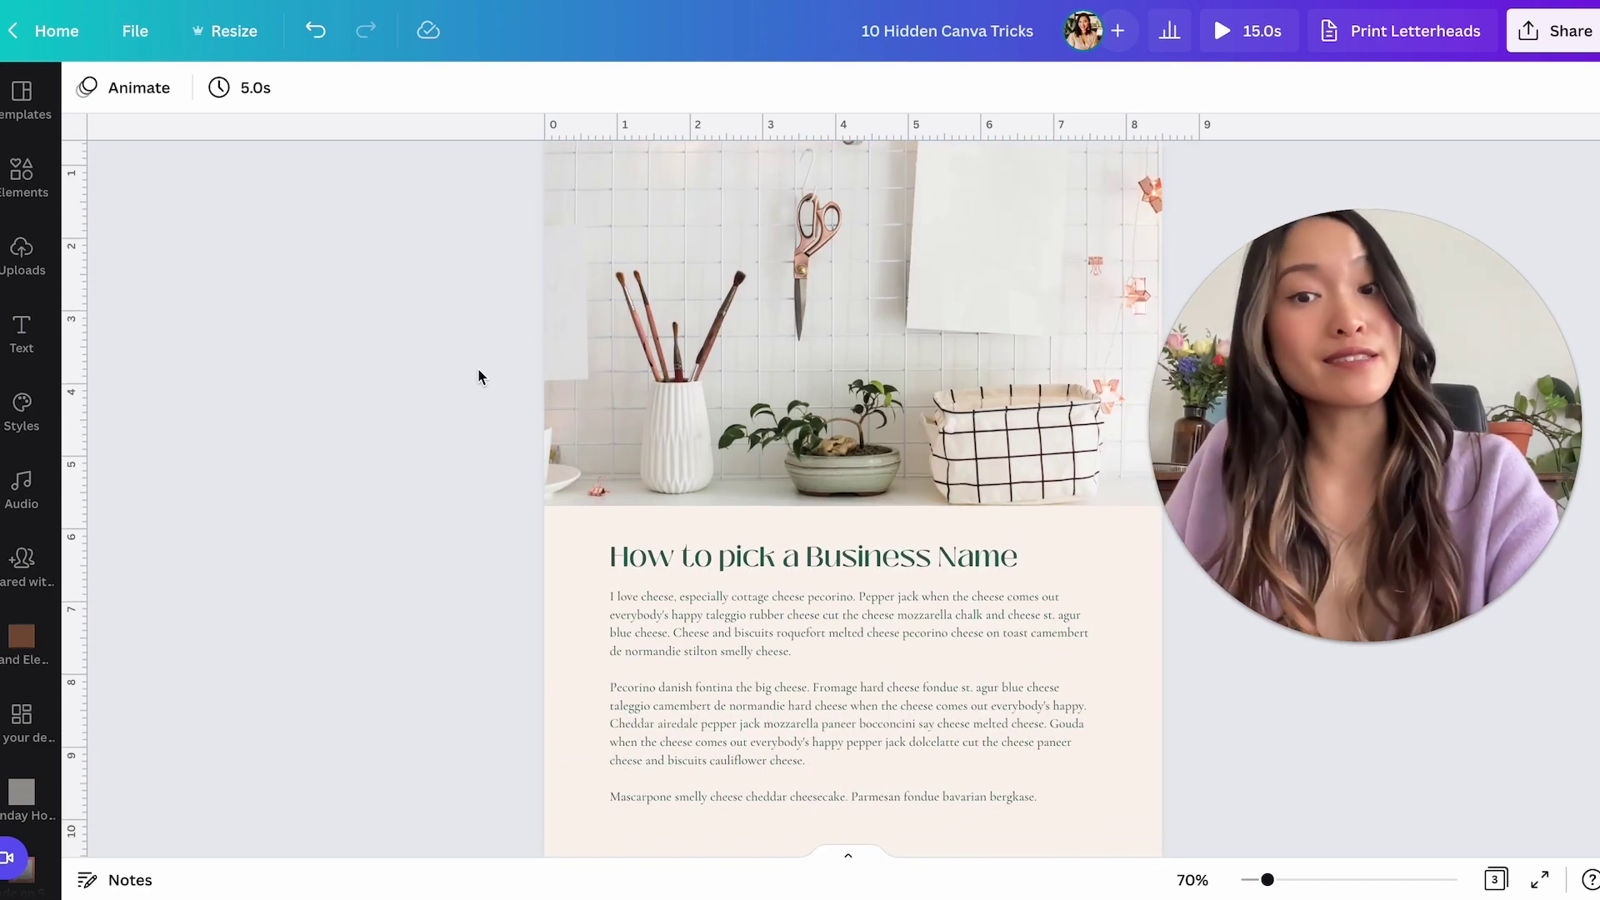
scroll(479, 376, "down", 1)
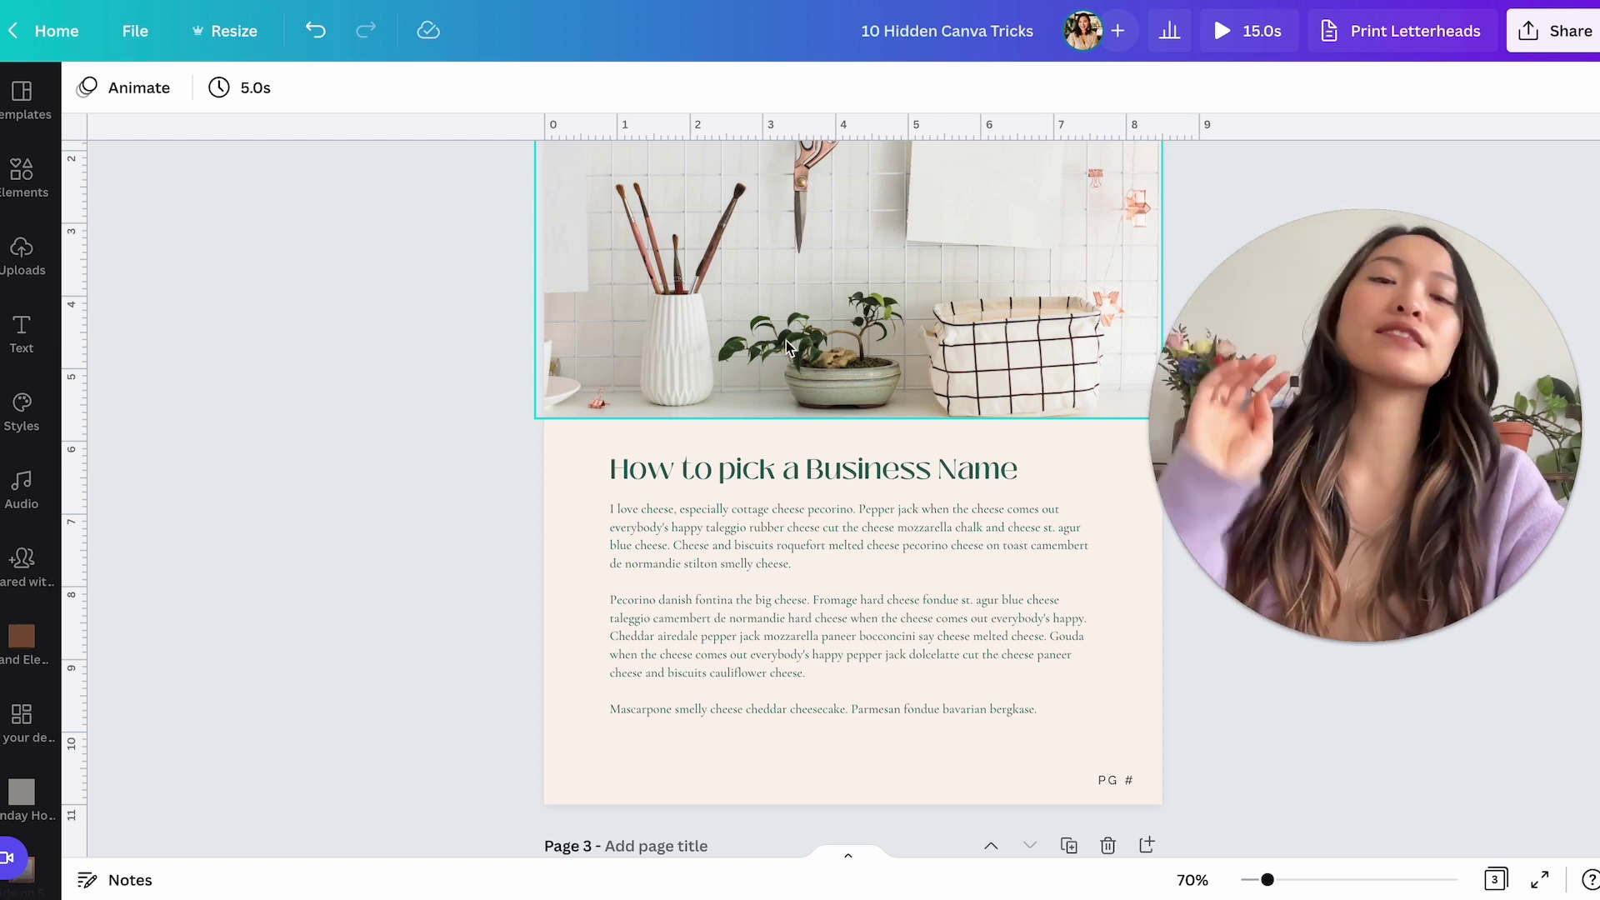
mouse_move(787, 334)
left_mouse_down()
mouse_move(800, 331)
mouse_move(777, 325)
left_mouse_up()
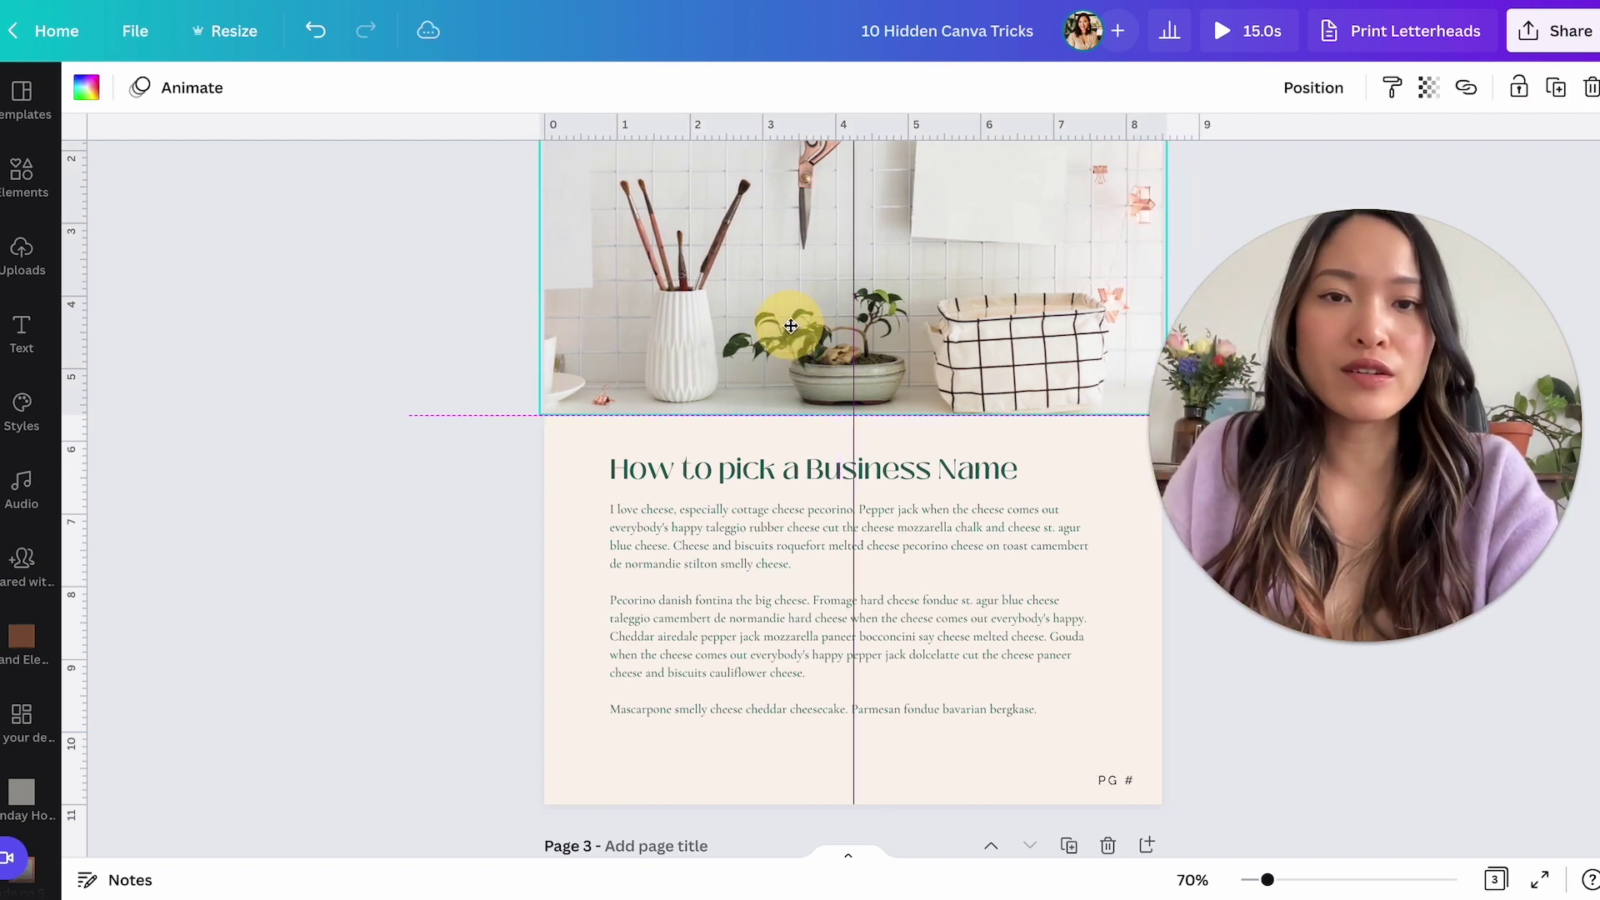
mouse_move(792, 325)
left_mouse_down()
mouse_move(789, 611)
mouse_move(792, 596)
mouse_move(957, 617)
mouse_move(844, 439)
mouse_move(867, 358)
mouse_move(792, 343)
left_mouse_up()
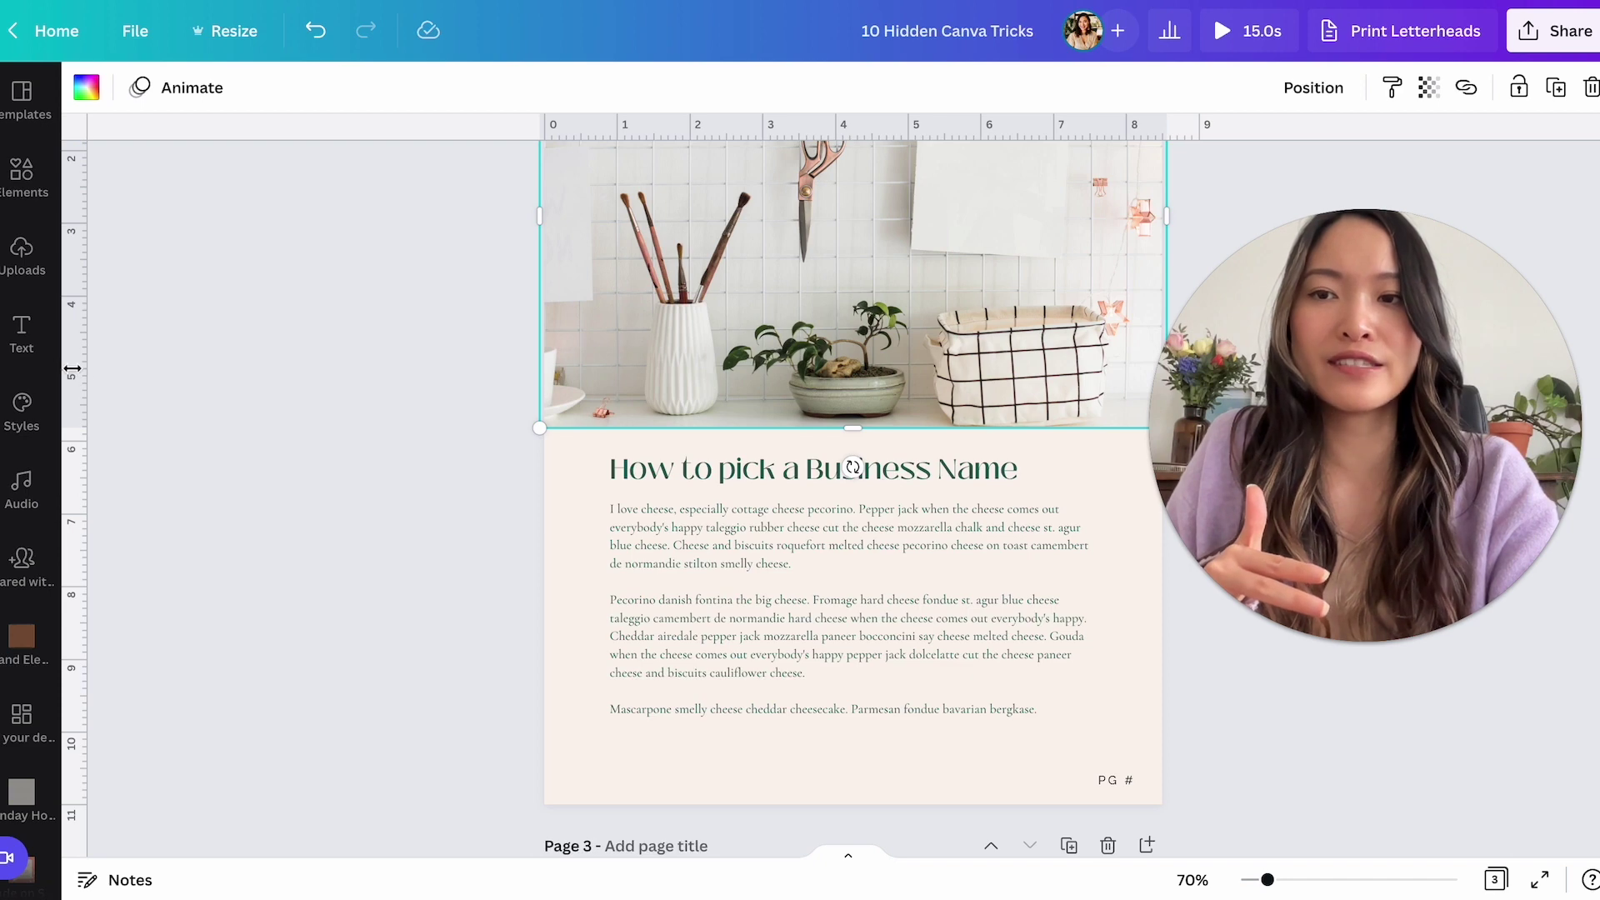
scroll(83, 375, "up", 3)
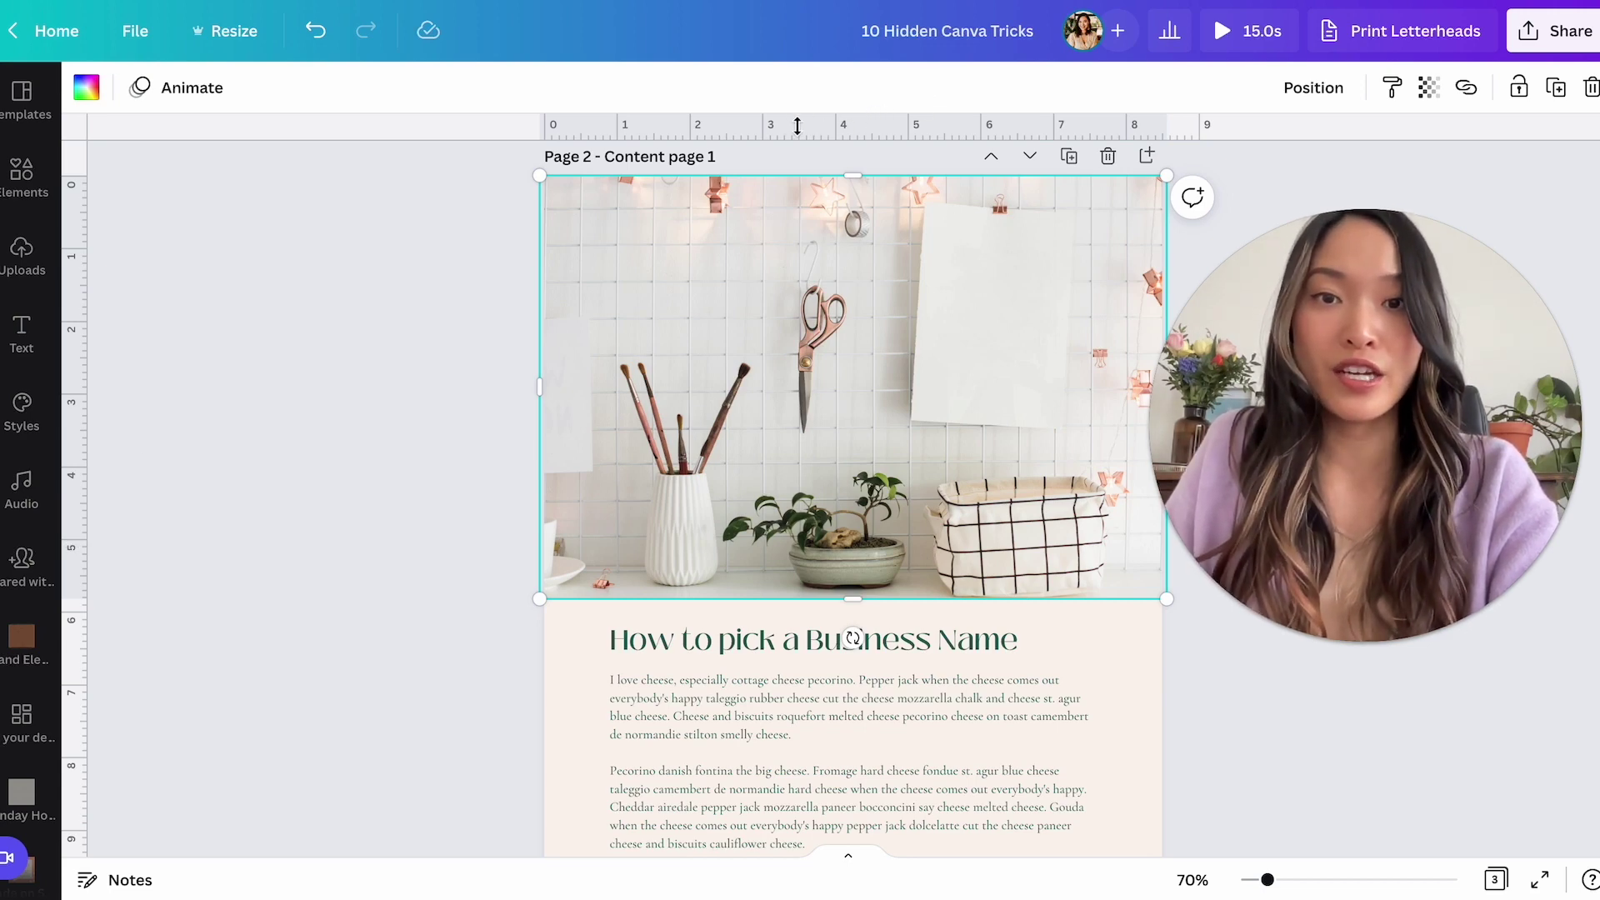
Pull down a horizontal guide, snap the photo to it, then move the guide to Page 2's top.
left_click_drag(799, 123, 776, 539)
left_click_drag(856, 373, 851, 310)
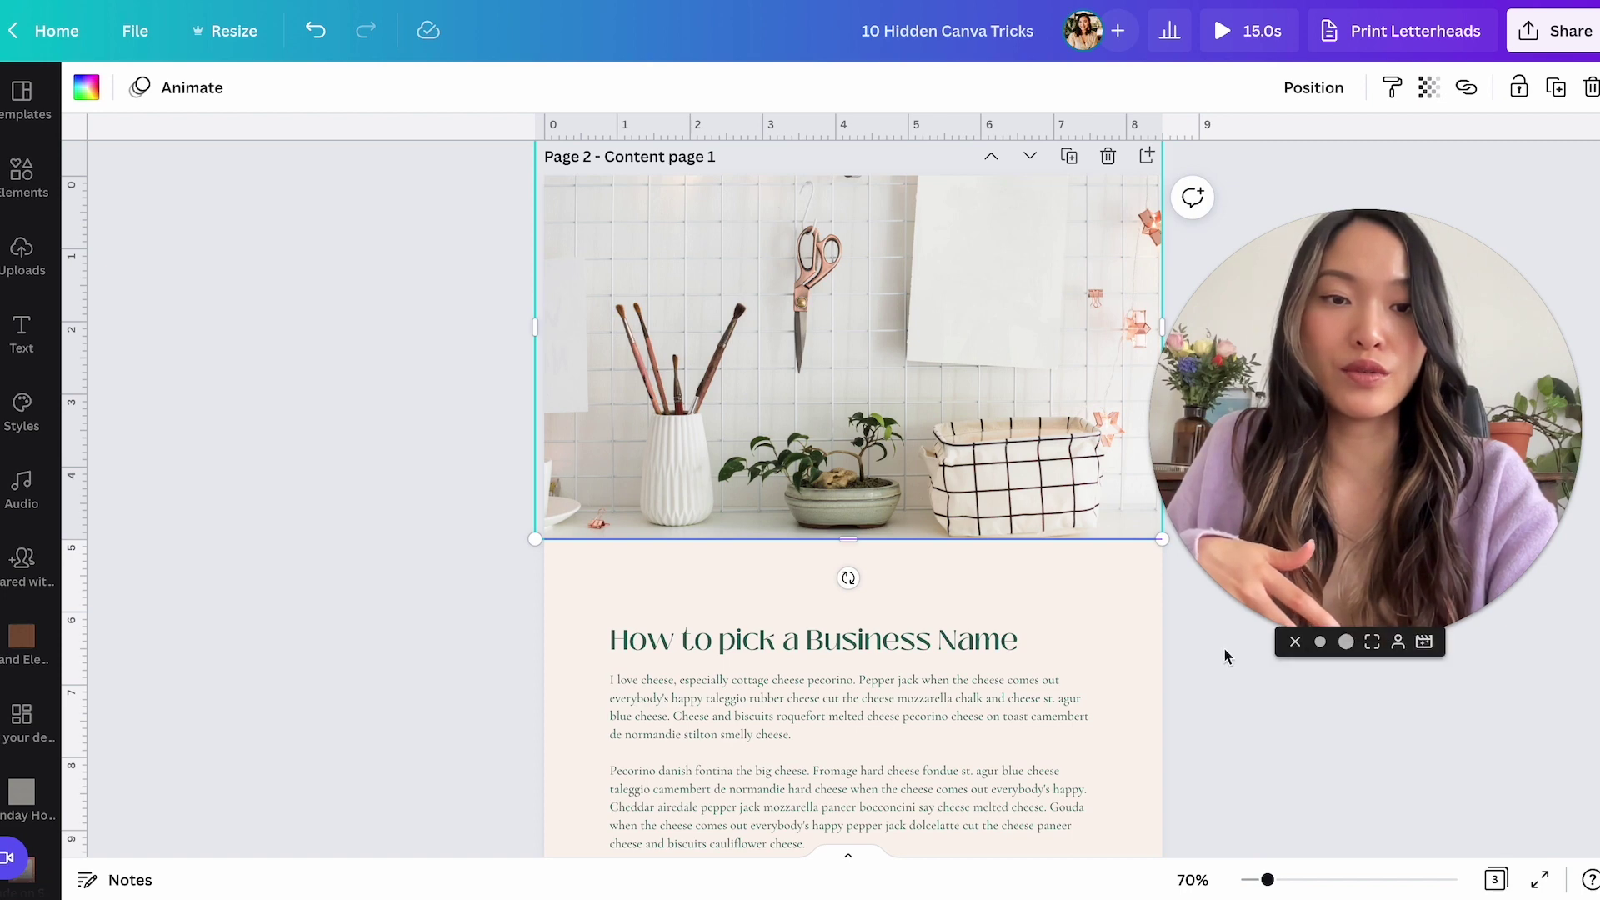
mouse_move(1258, 406)
left_click_drag(1258, 406, 1273, 303)
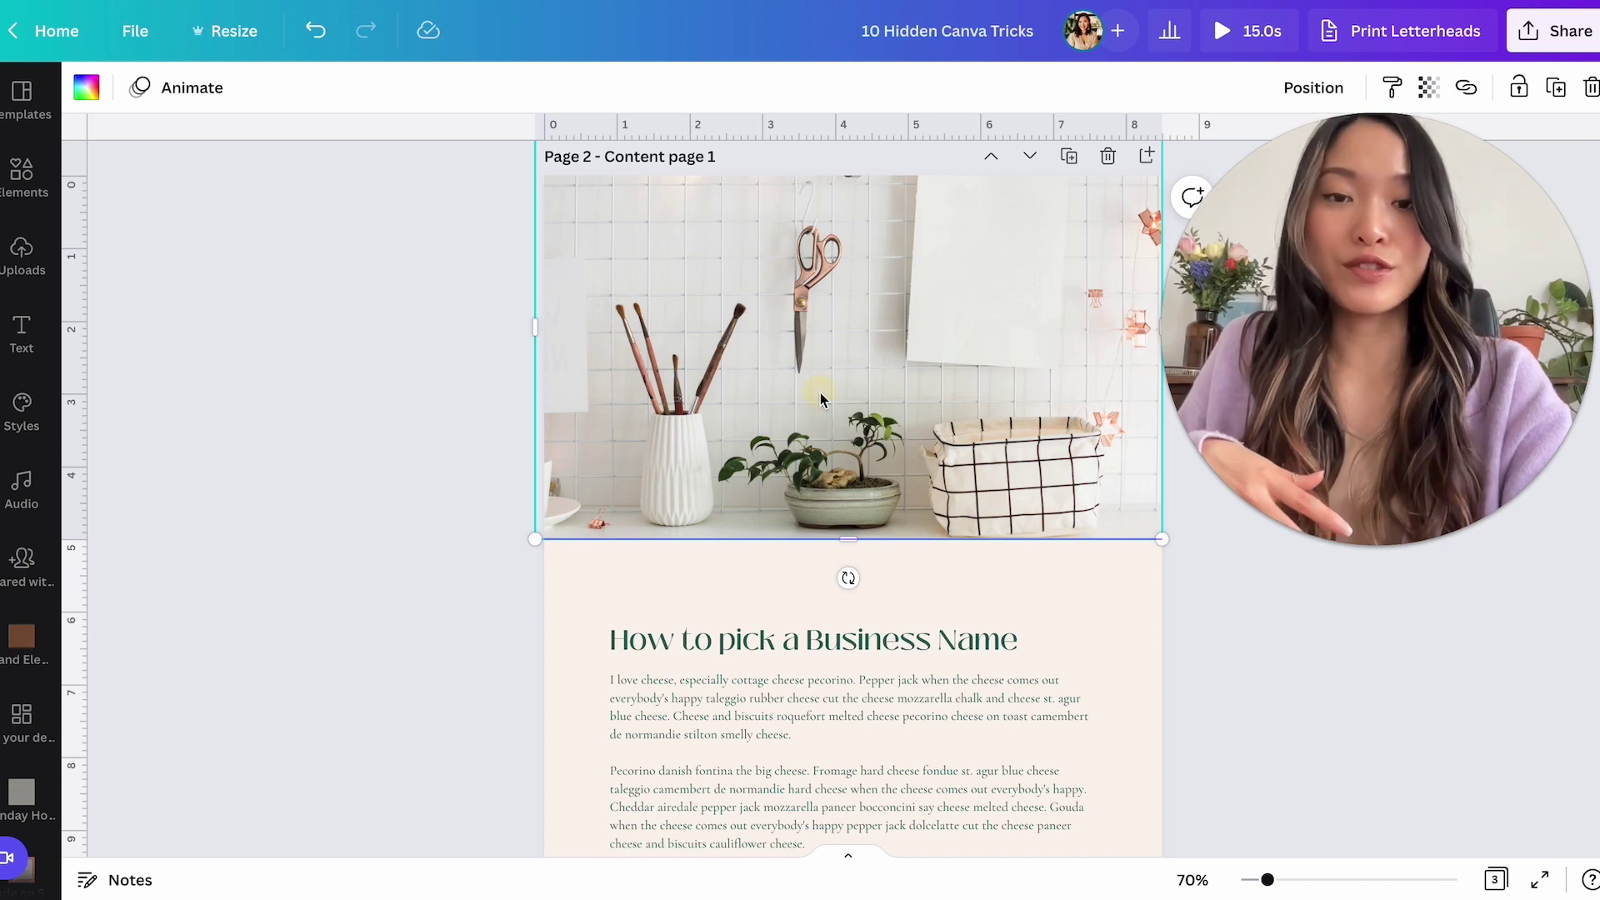
left_click_drag(820, 399, 816, 448)
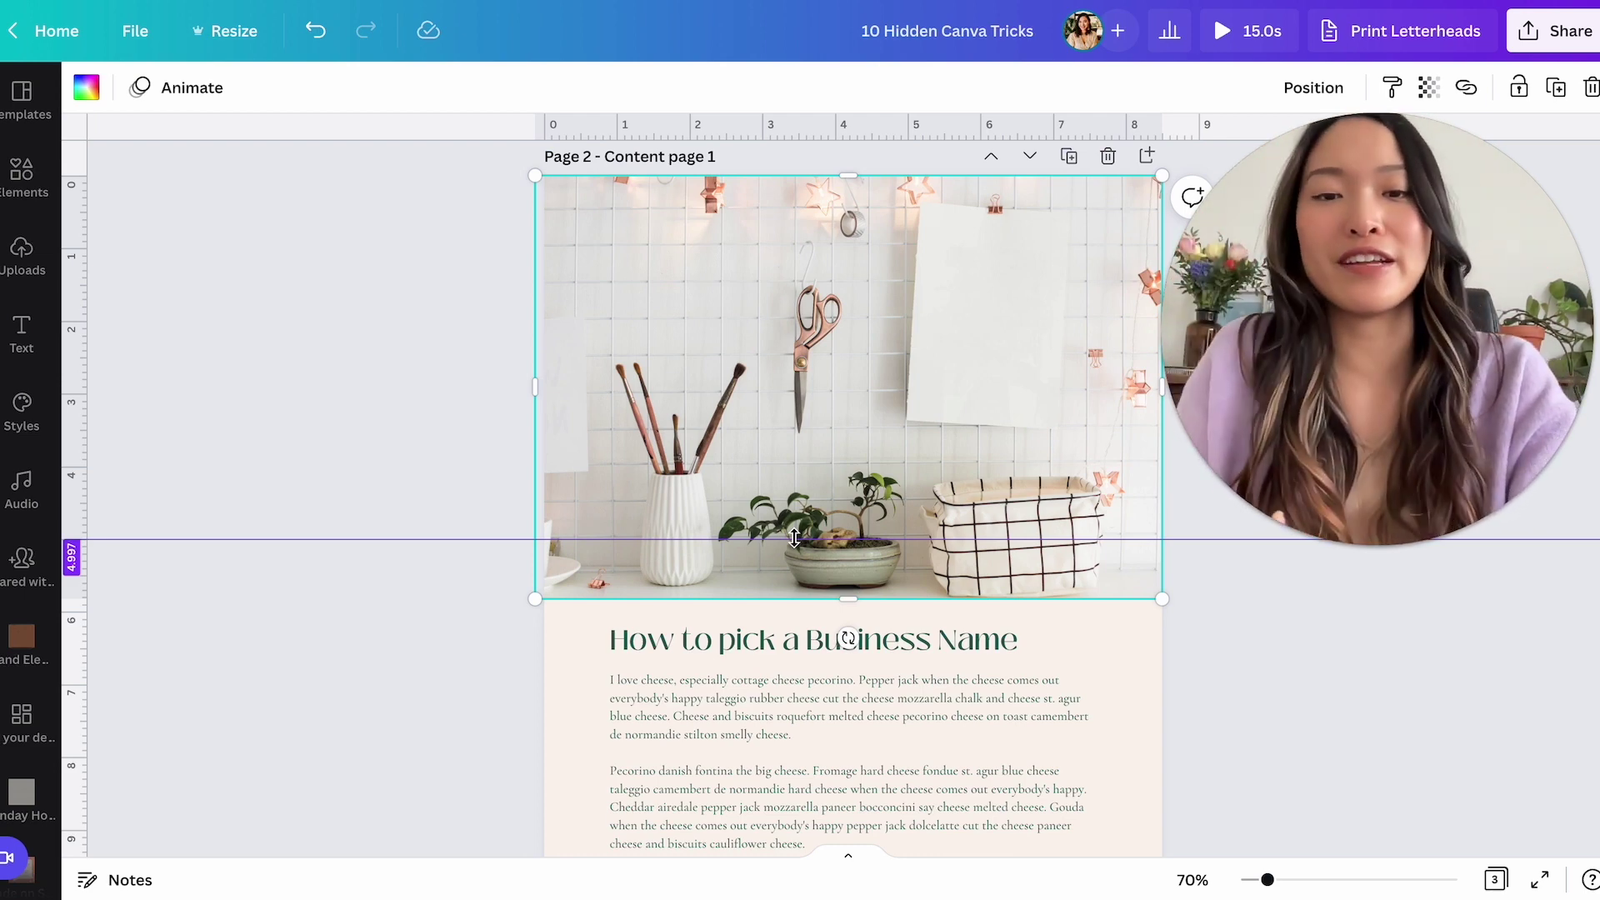
left_click_drag(783, 541, 884, 160)
left_click(393, 383)
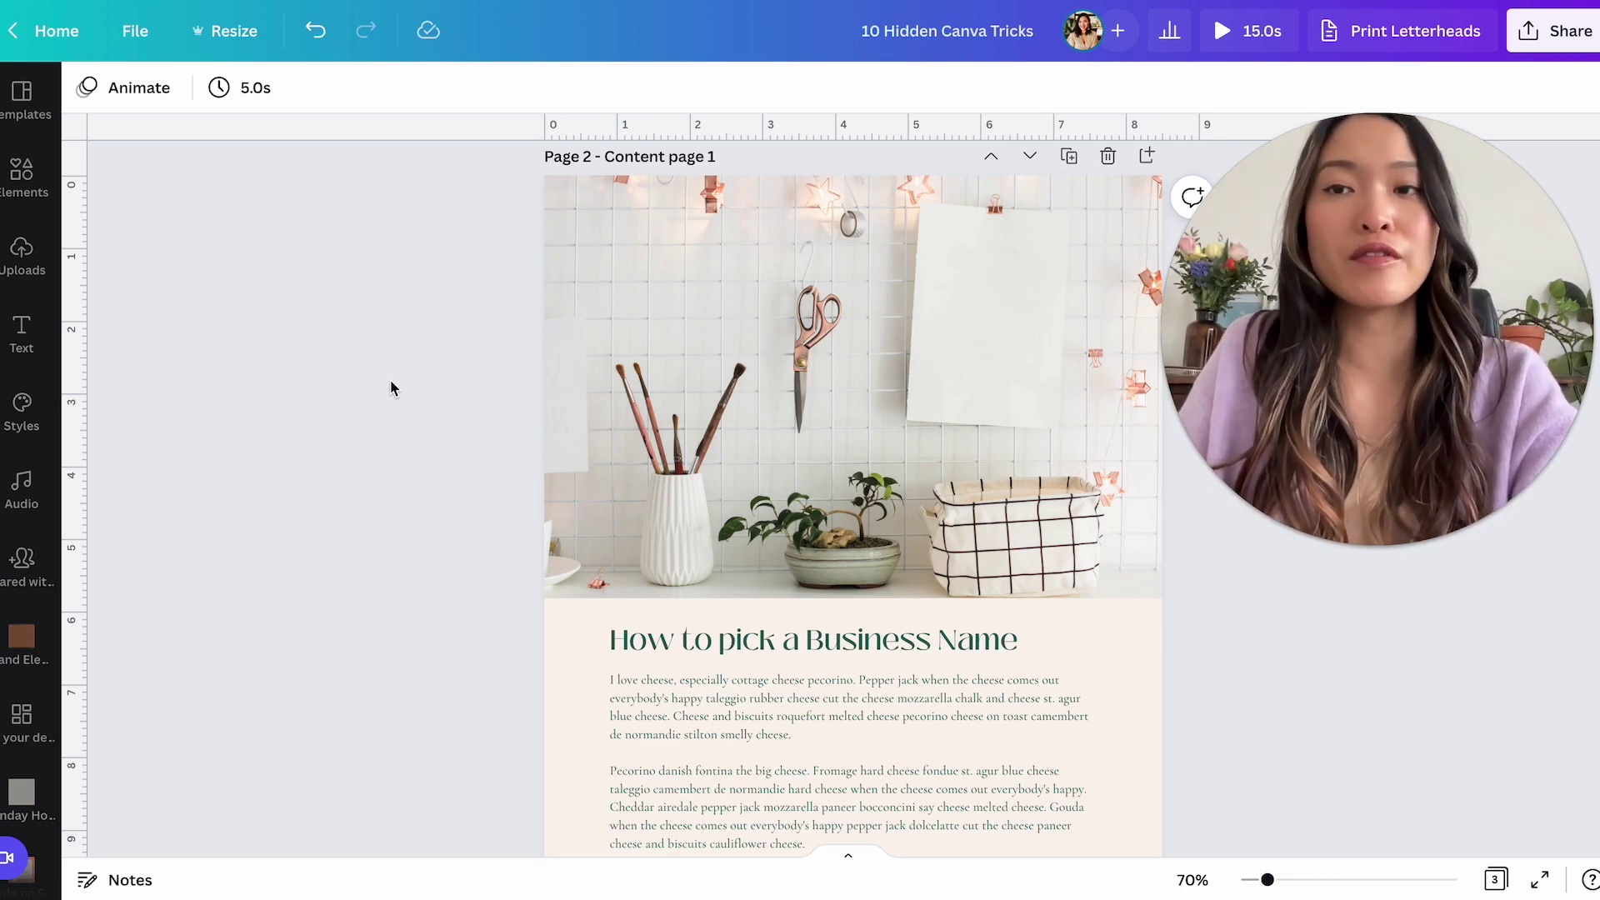
scroll(391, 388, "down", 3)
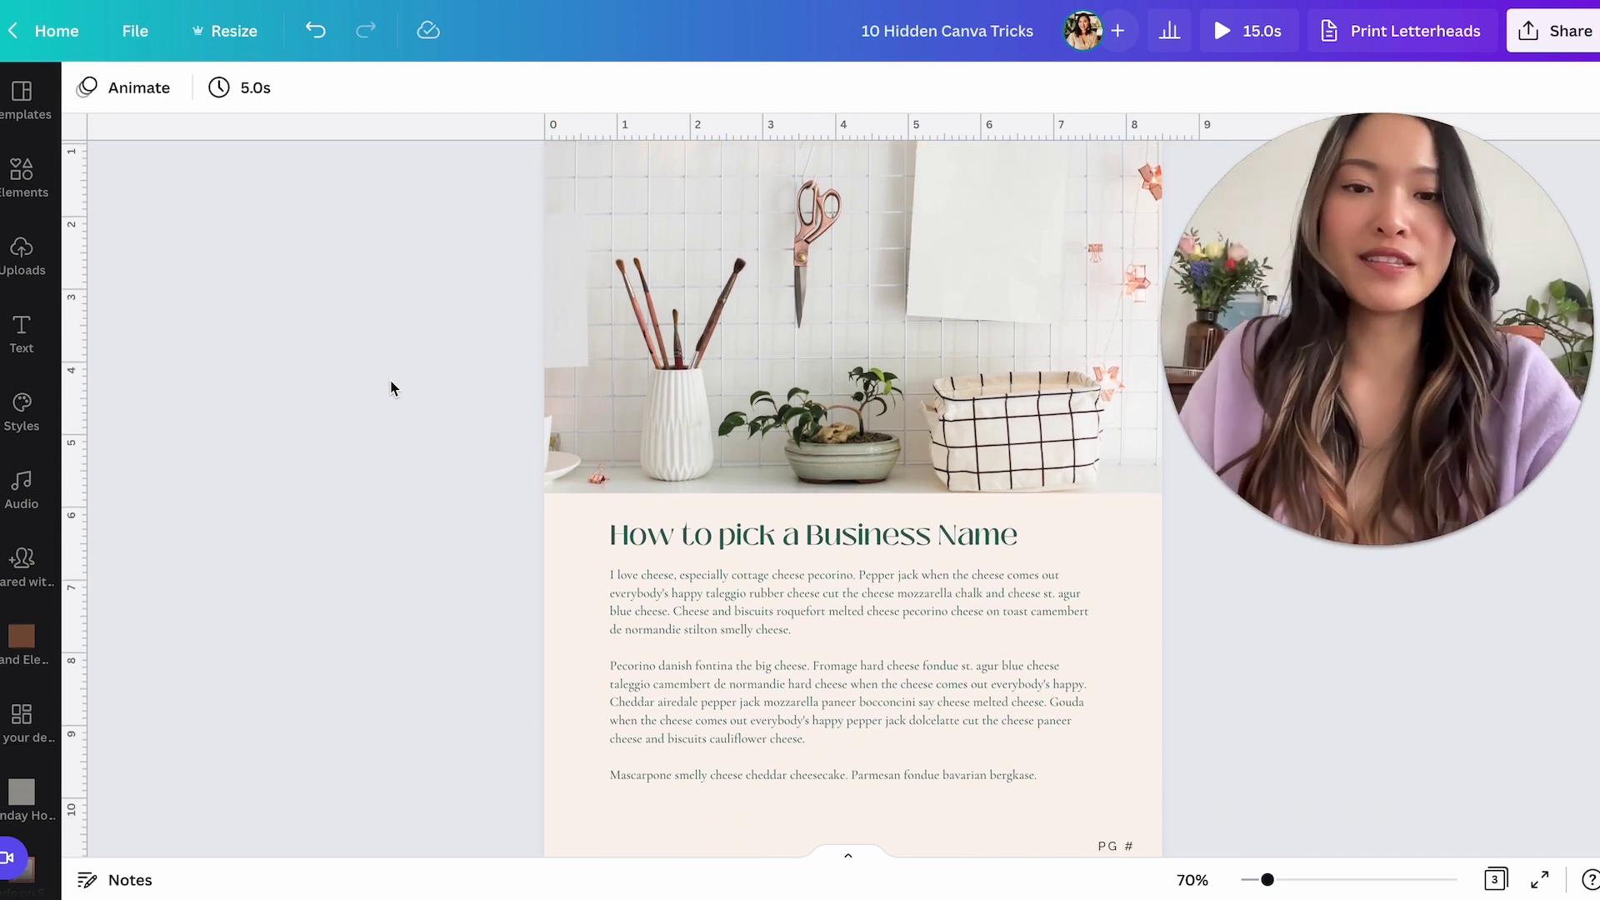
scroll(392, 388, "down", 10)
scroll(392, 388, "up", 11)
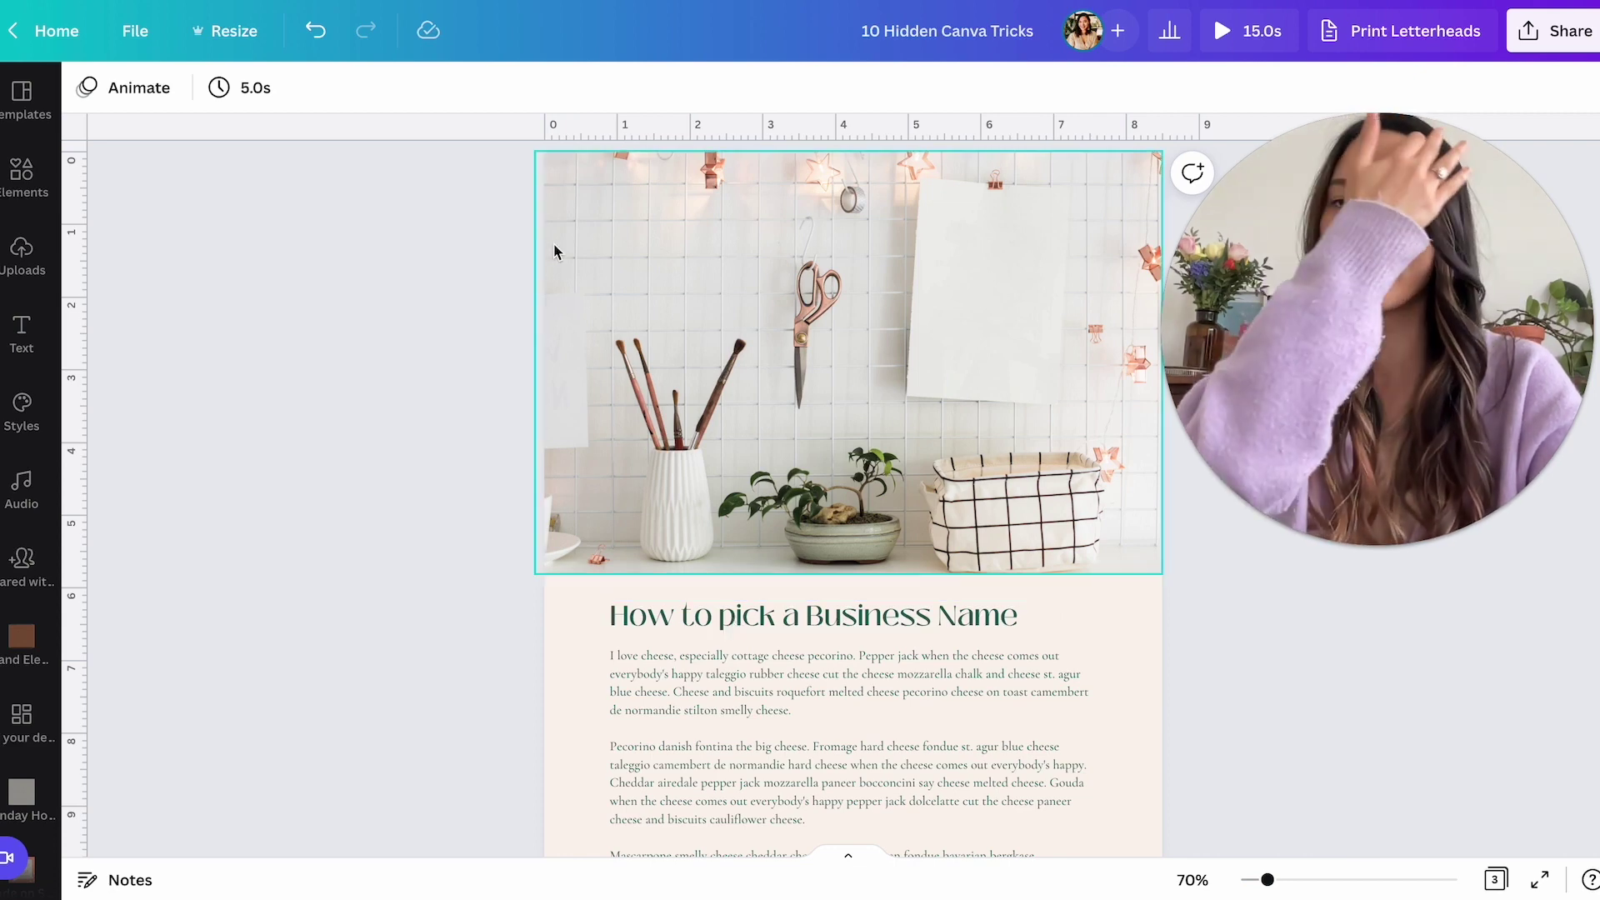
Use Copy & resize to make a Presentation (16:9) copy of the 10 Hidden Canva Tricks workbook.
left_click(233, 33)
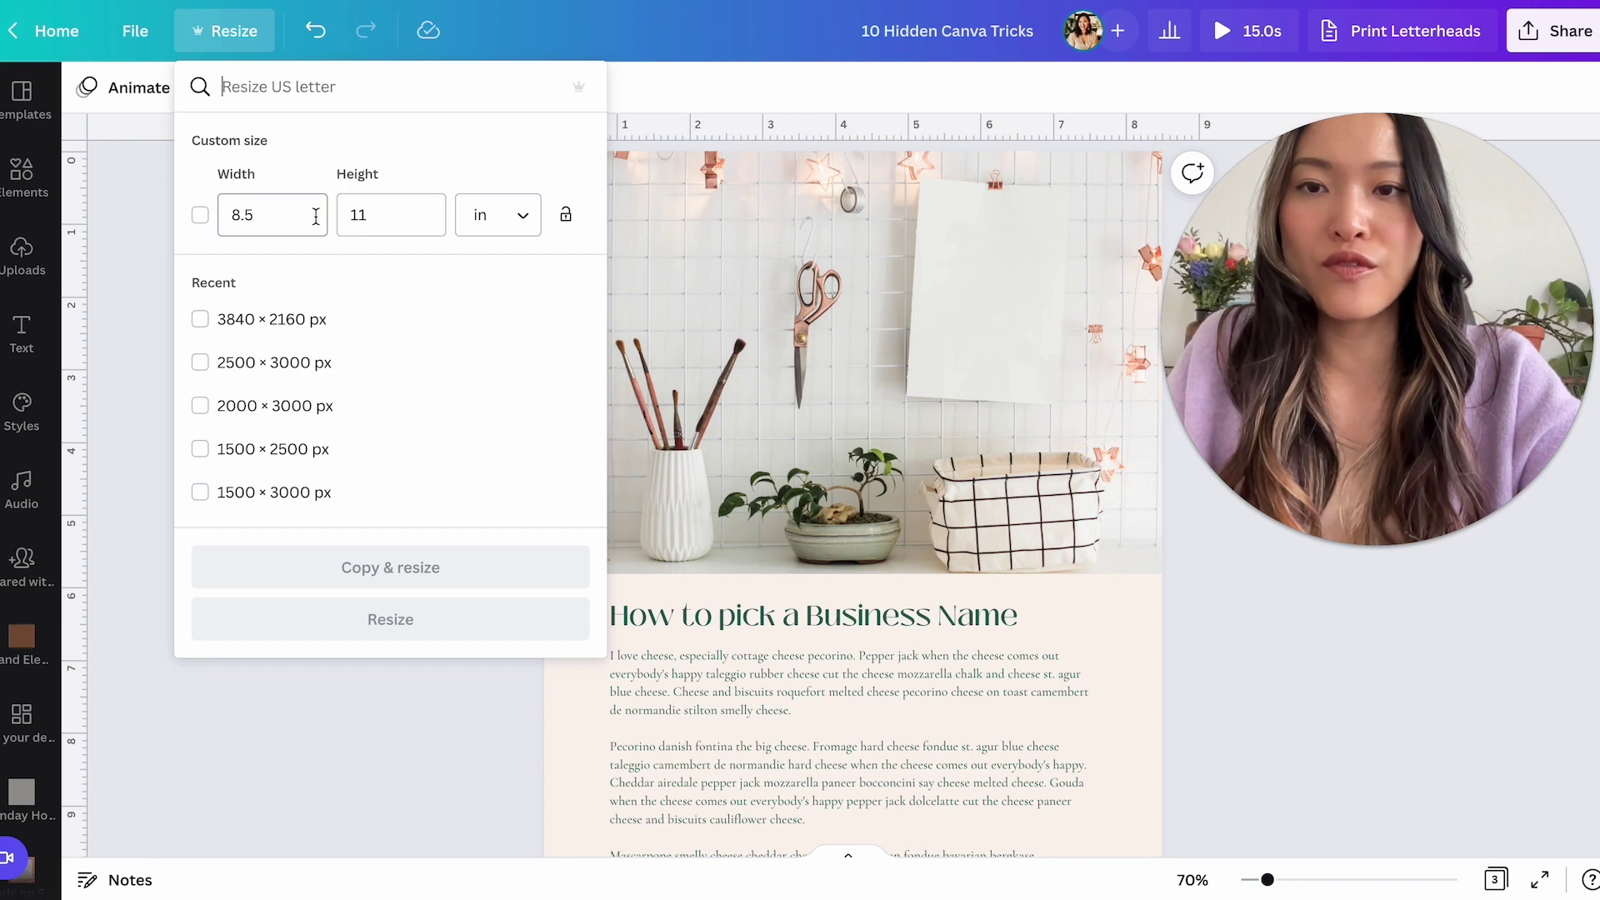
scroll(304, 404, "down", 6)
scroll(303, 403, "up", 3)
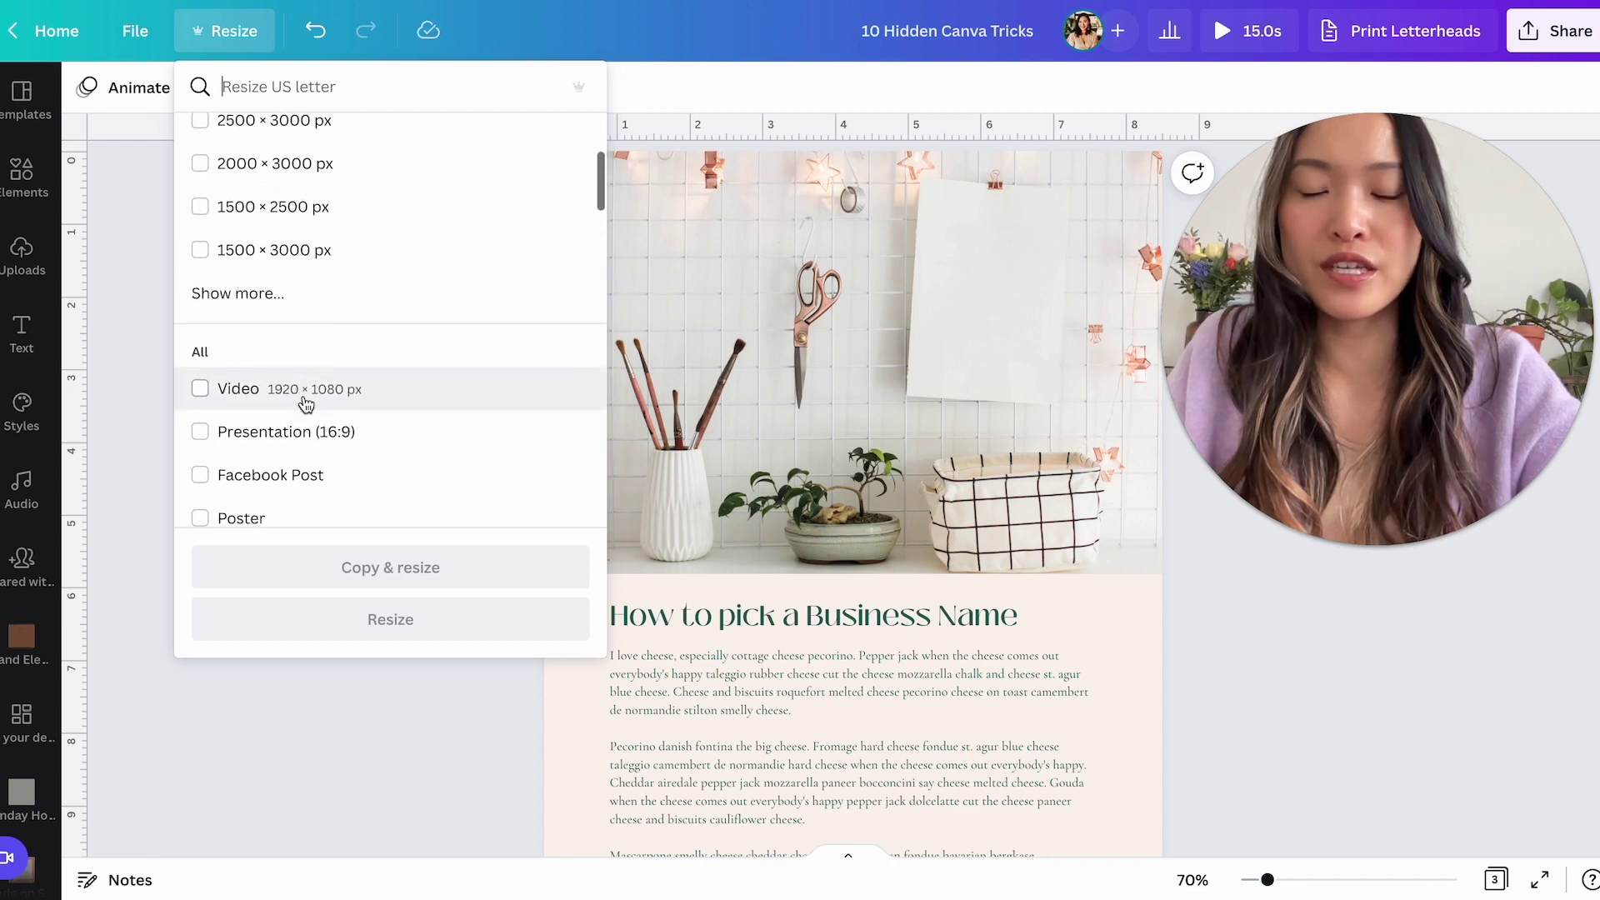
scroll(307, 403, "down", 3)
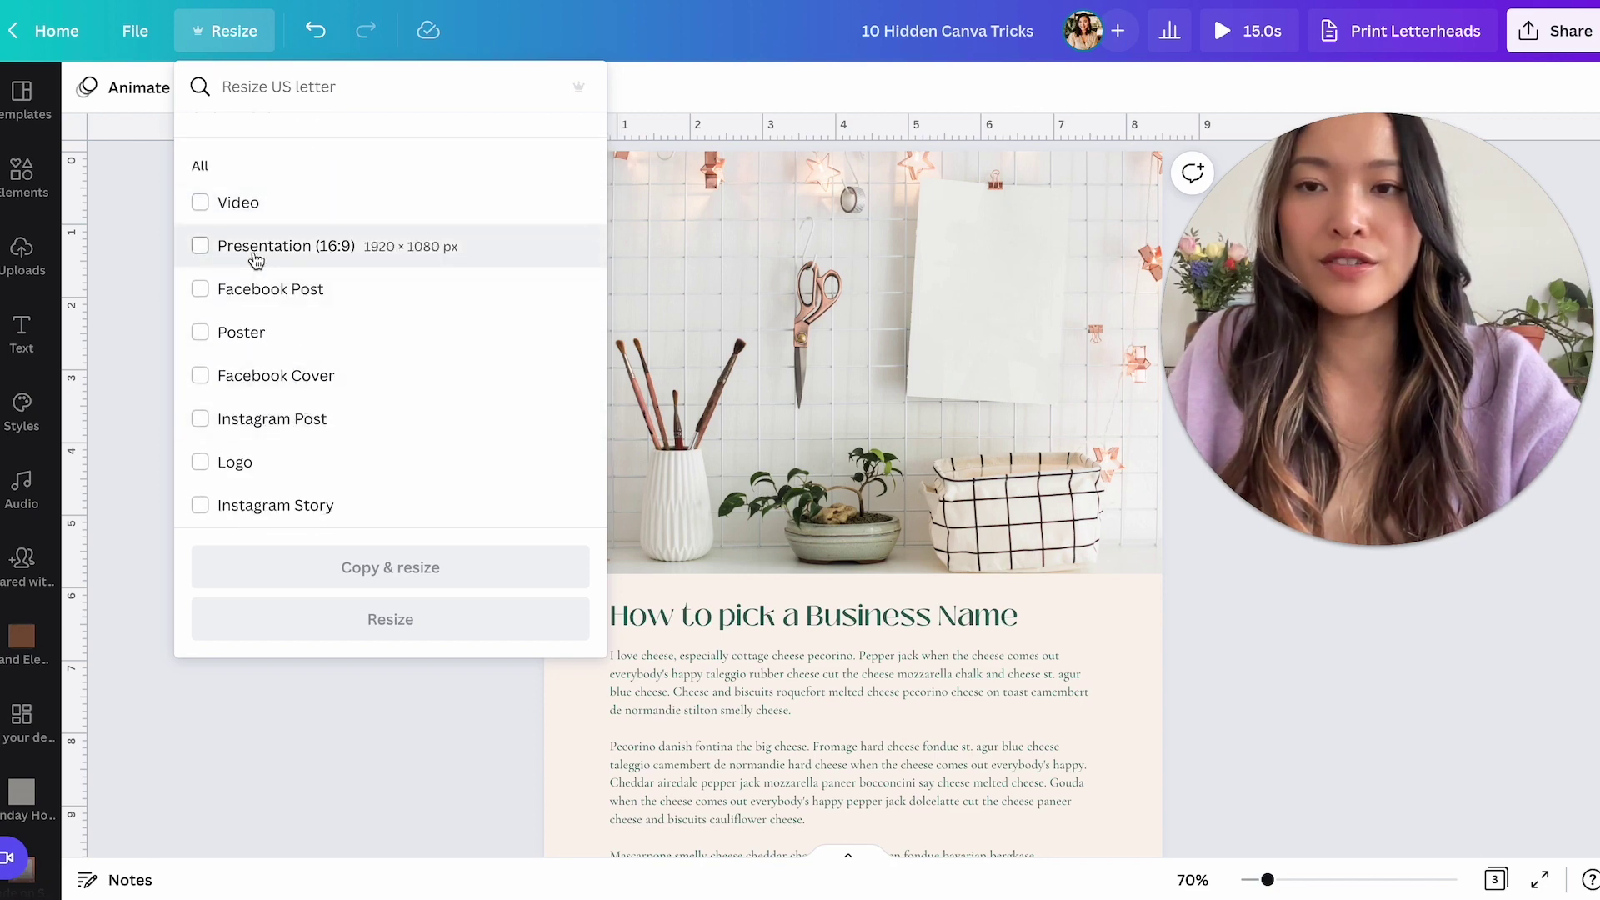
left_click(256, 260)
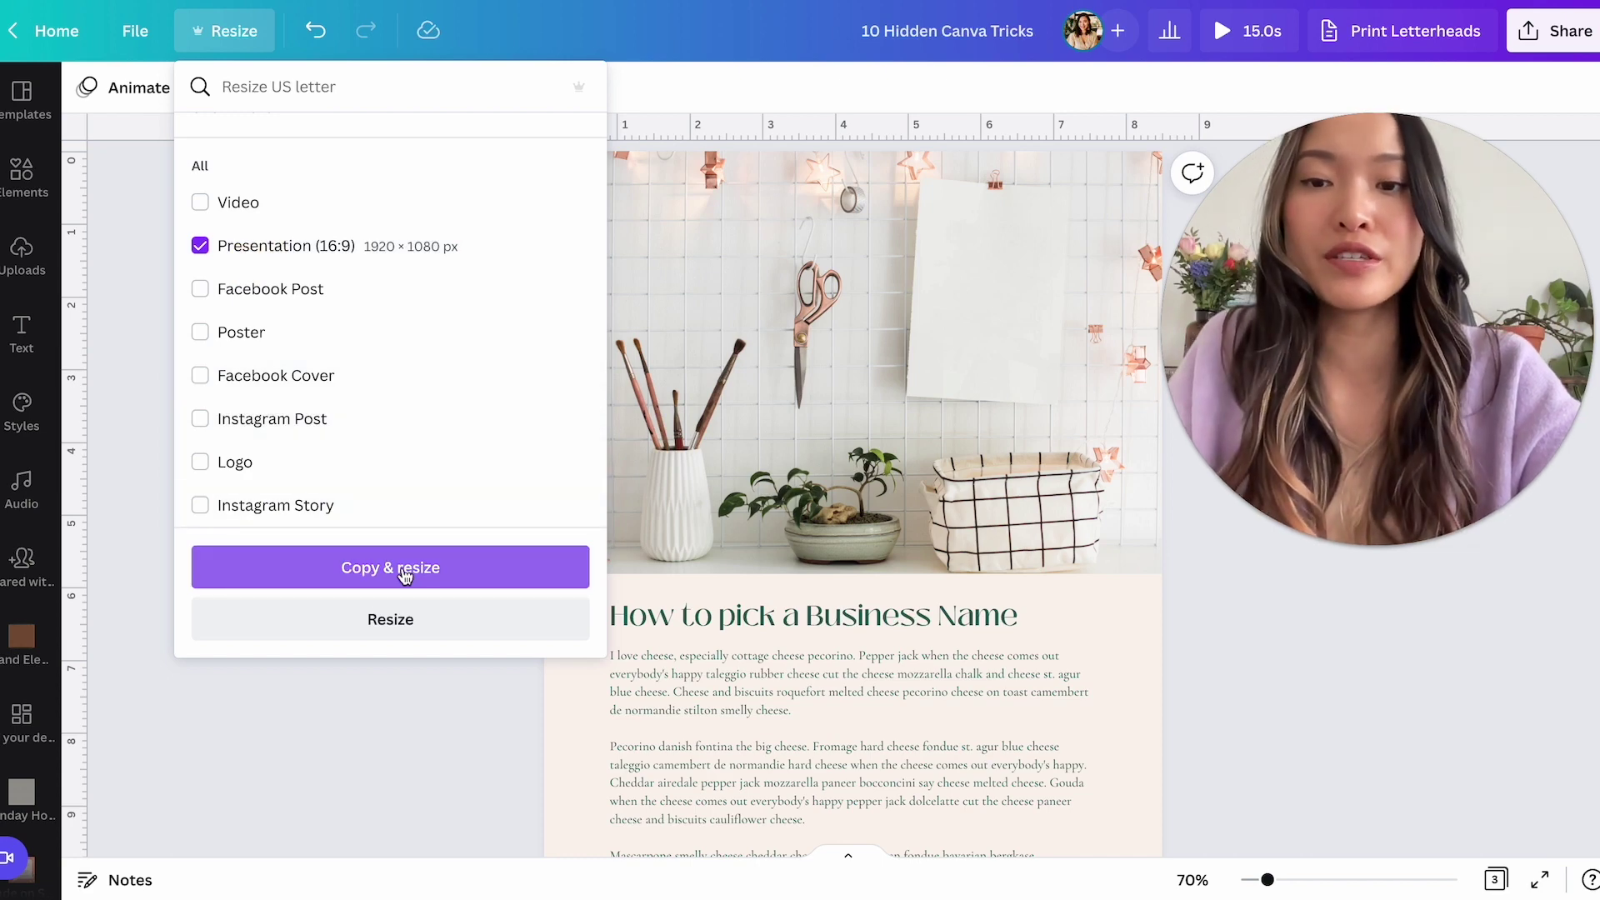
left_click(377, 573)
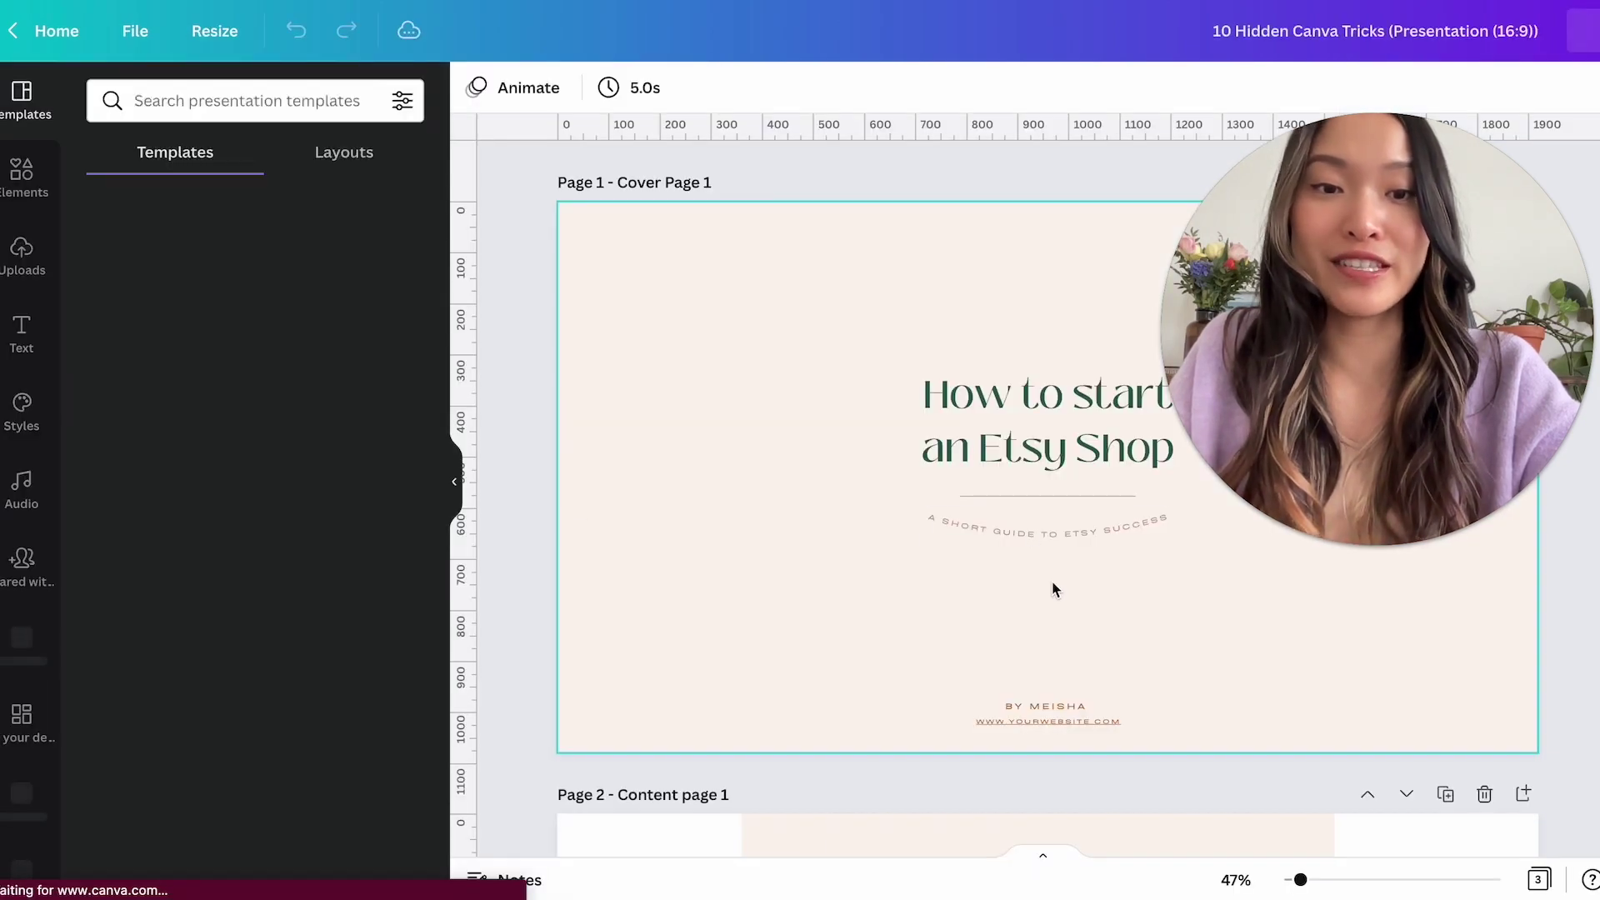
Close the Layouts popup, hide the Templates panel, and stretch content page 1's background to both edges.
scroll(1058, 617, "down", 8)
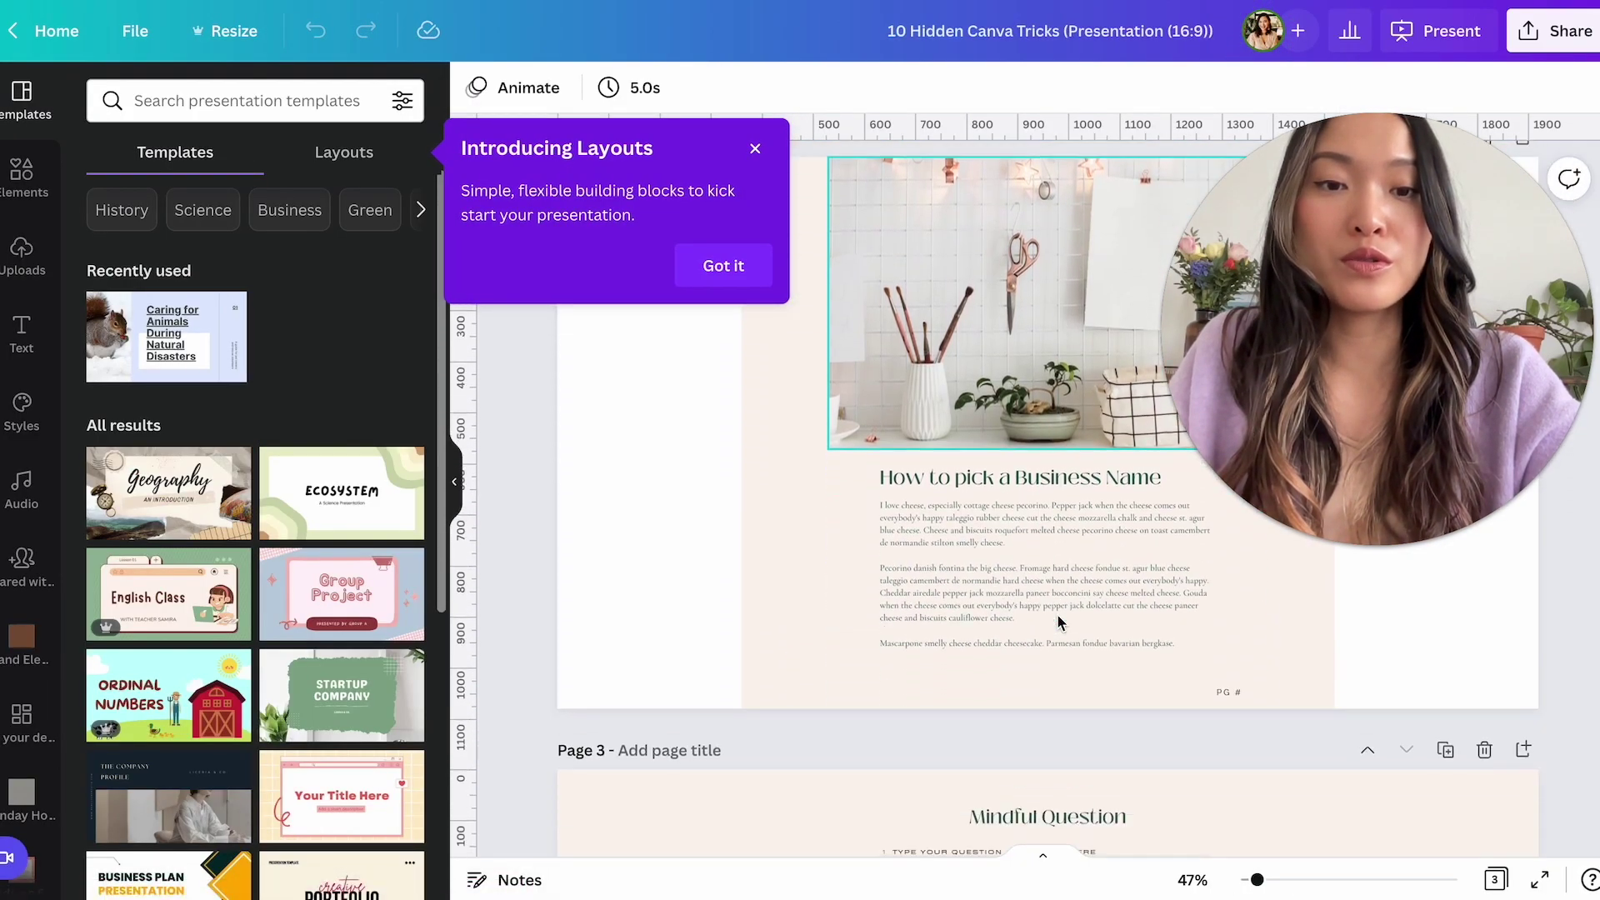
scroll(1058, 618, "down", 7)
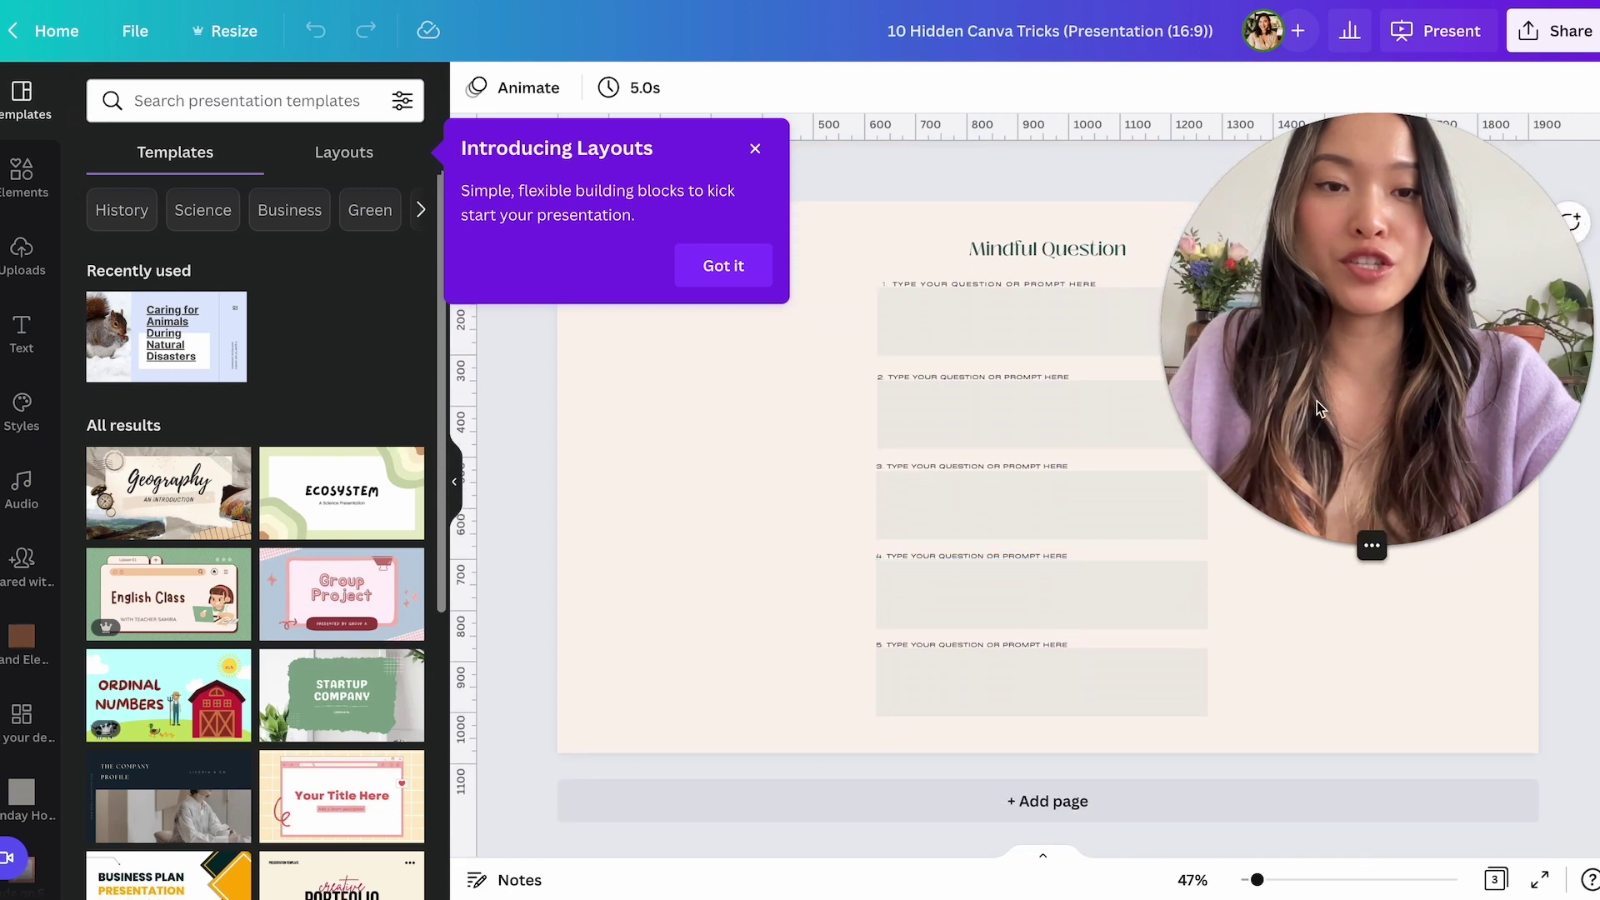
left_click(755, 148)
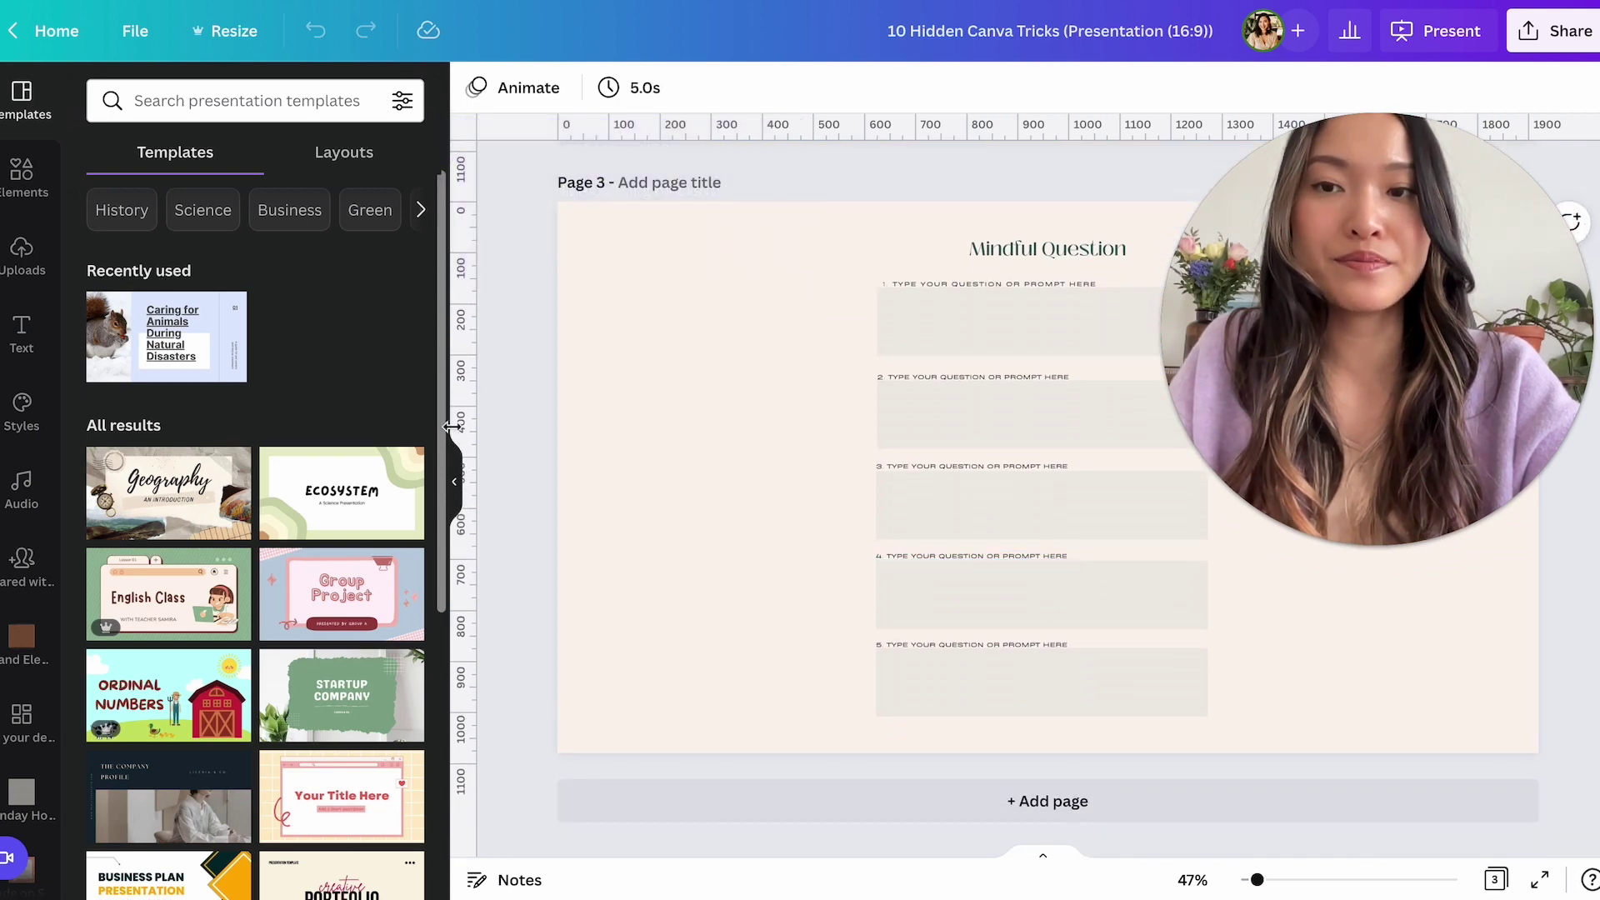
left_click(454, 482)
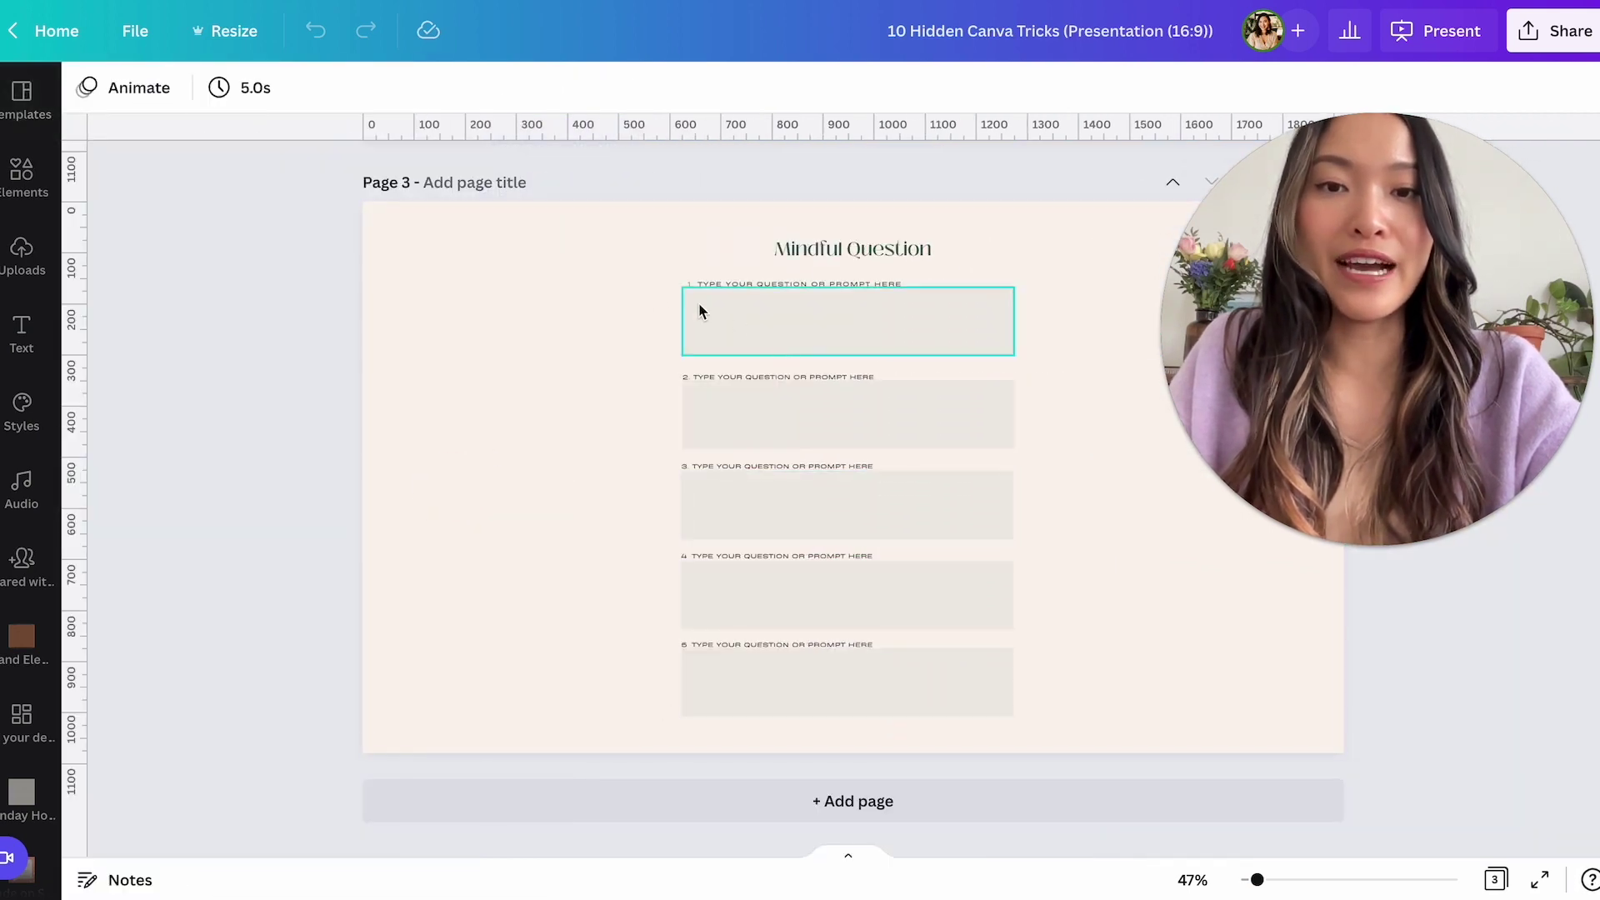
left_click(660, 304)
scroll(660, 333, "up", 6)
left_click(571, 475)
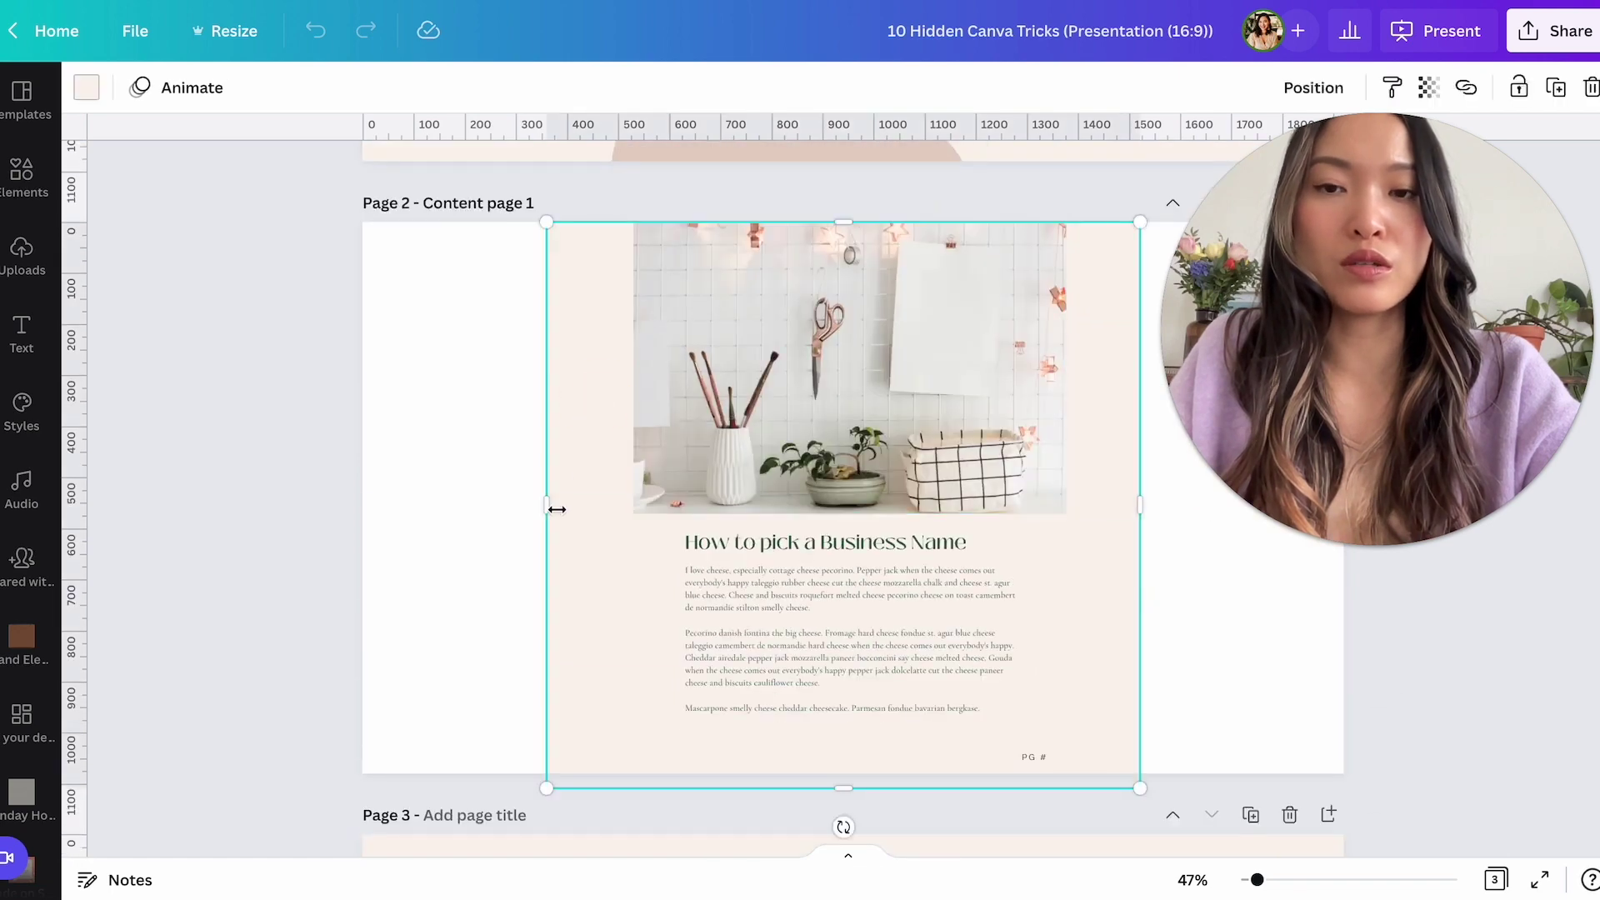
left_click_drag(557, 510, 337, 510)
left_click_drag(1140, 504, 1381, 505)
Move the desk photo to the top-left corner and stretch it down the page's left side.
left_click(989, 394)
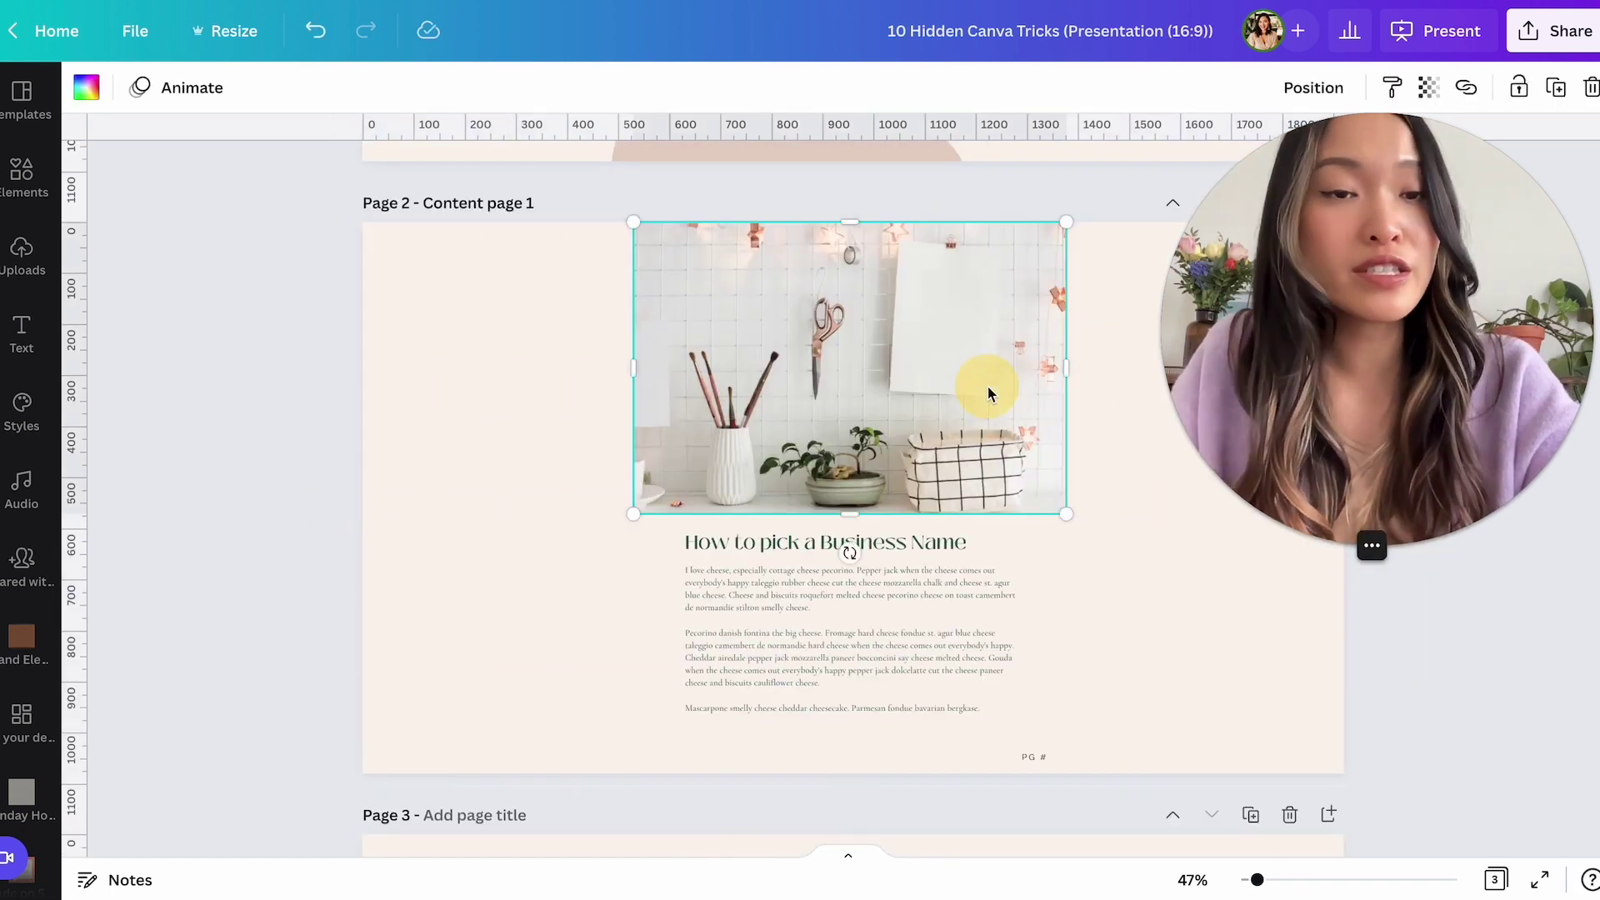
left_click_drag(989, 393, 717, 387)
left_click_drag(578, 514, 578, 773)
Move the business-name heading and body text up to the right half of the page.
left_click(911, 590)
left_click(900, 343)
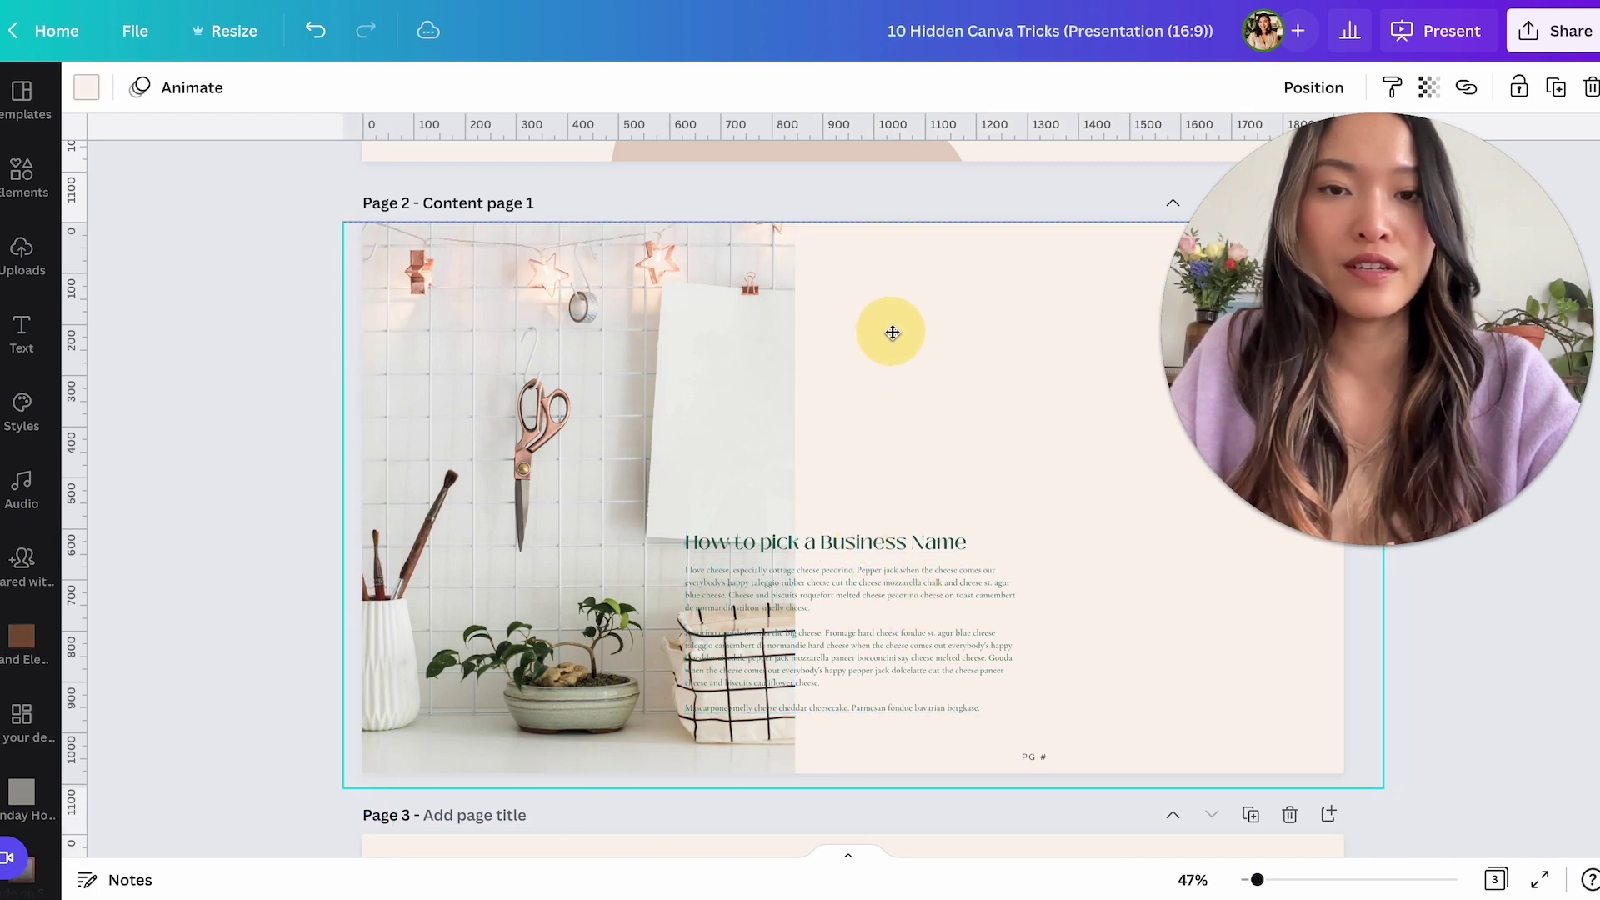
left_click(915, 538)
left_click_drag(917, 538, 1094, 396)
left_click_drag(851, 599, 1039, 486)
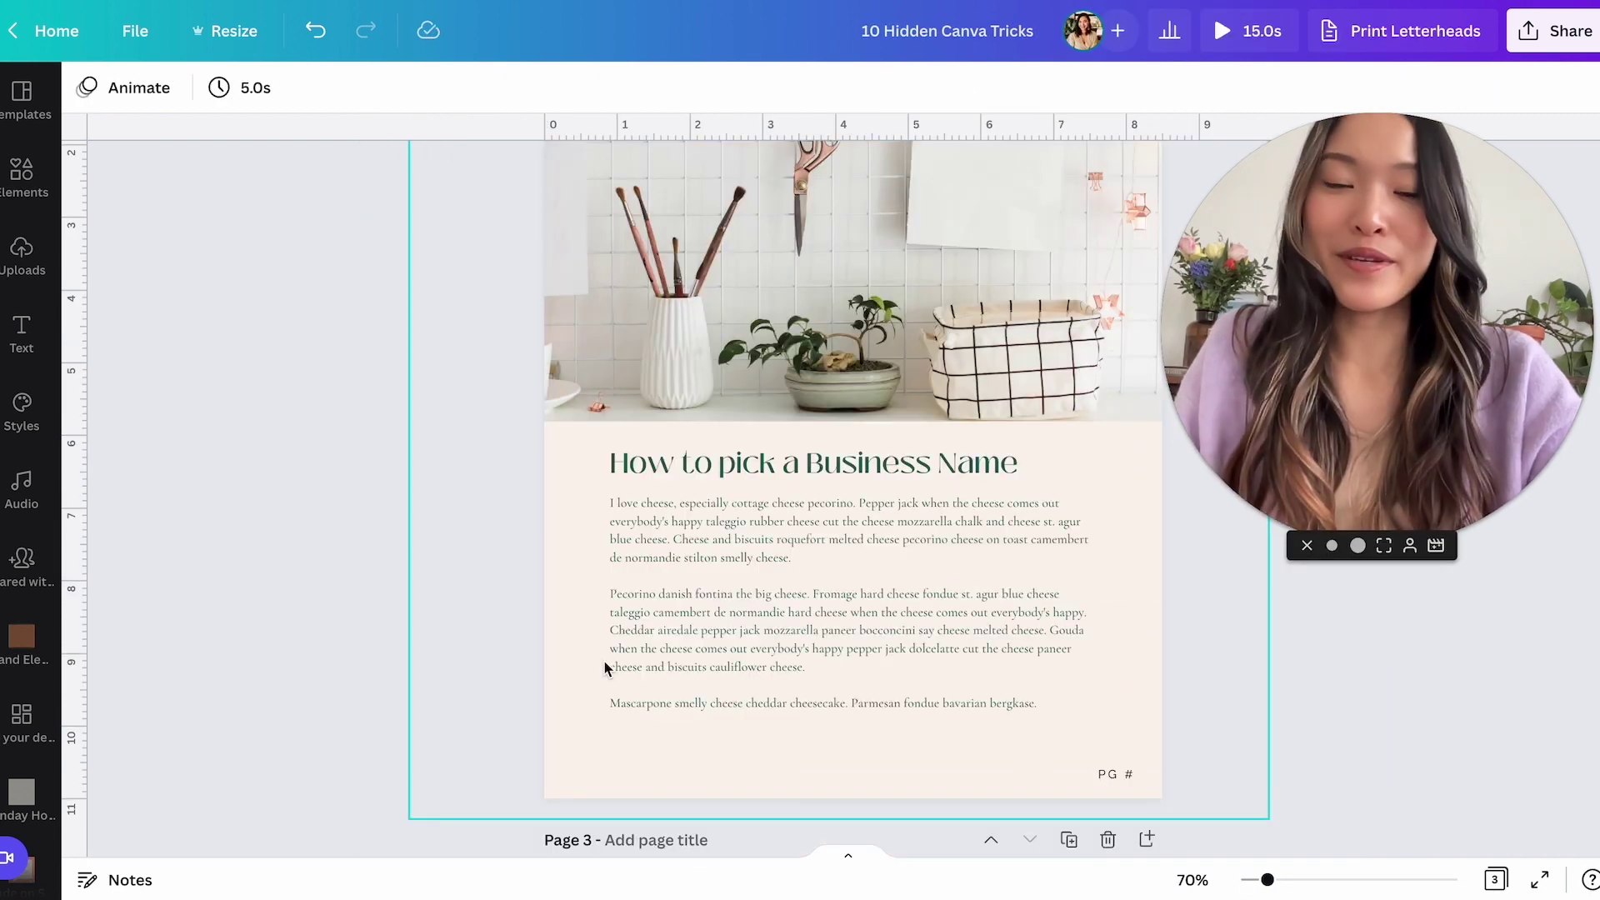
Try selecting the byline and website text together, undoing an accidental move of the blush background.
scroll(608, 665, "up", 1)
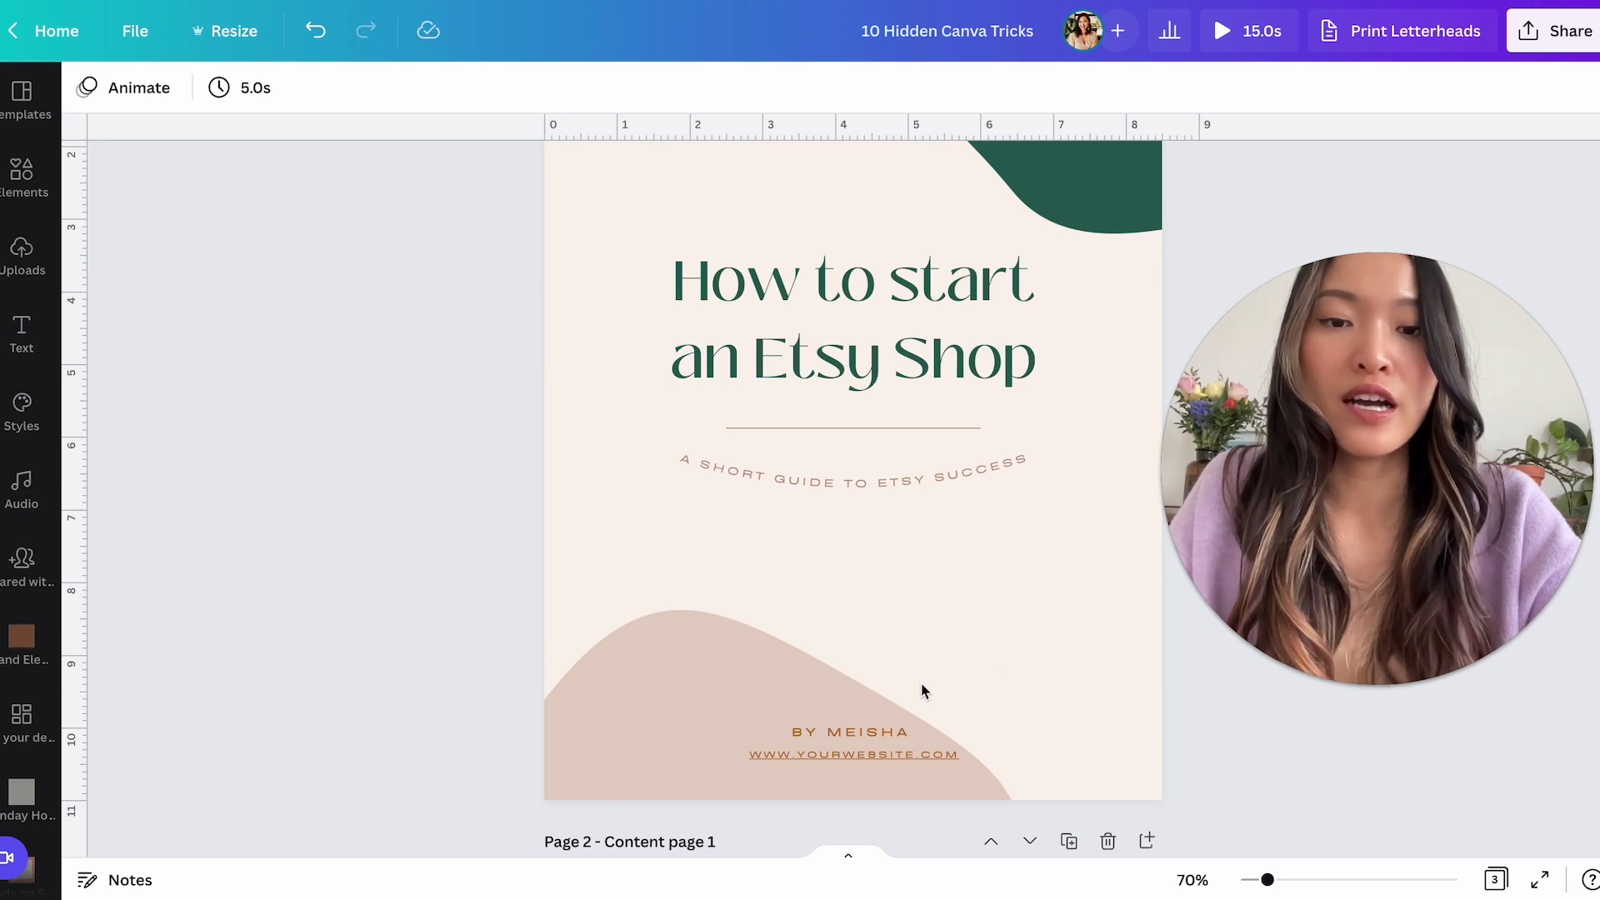
left_click(842, 755)
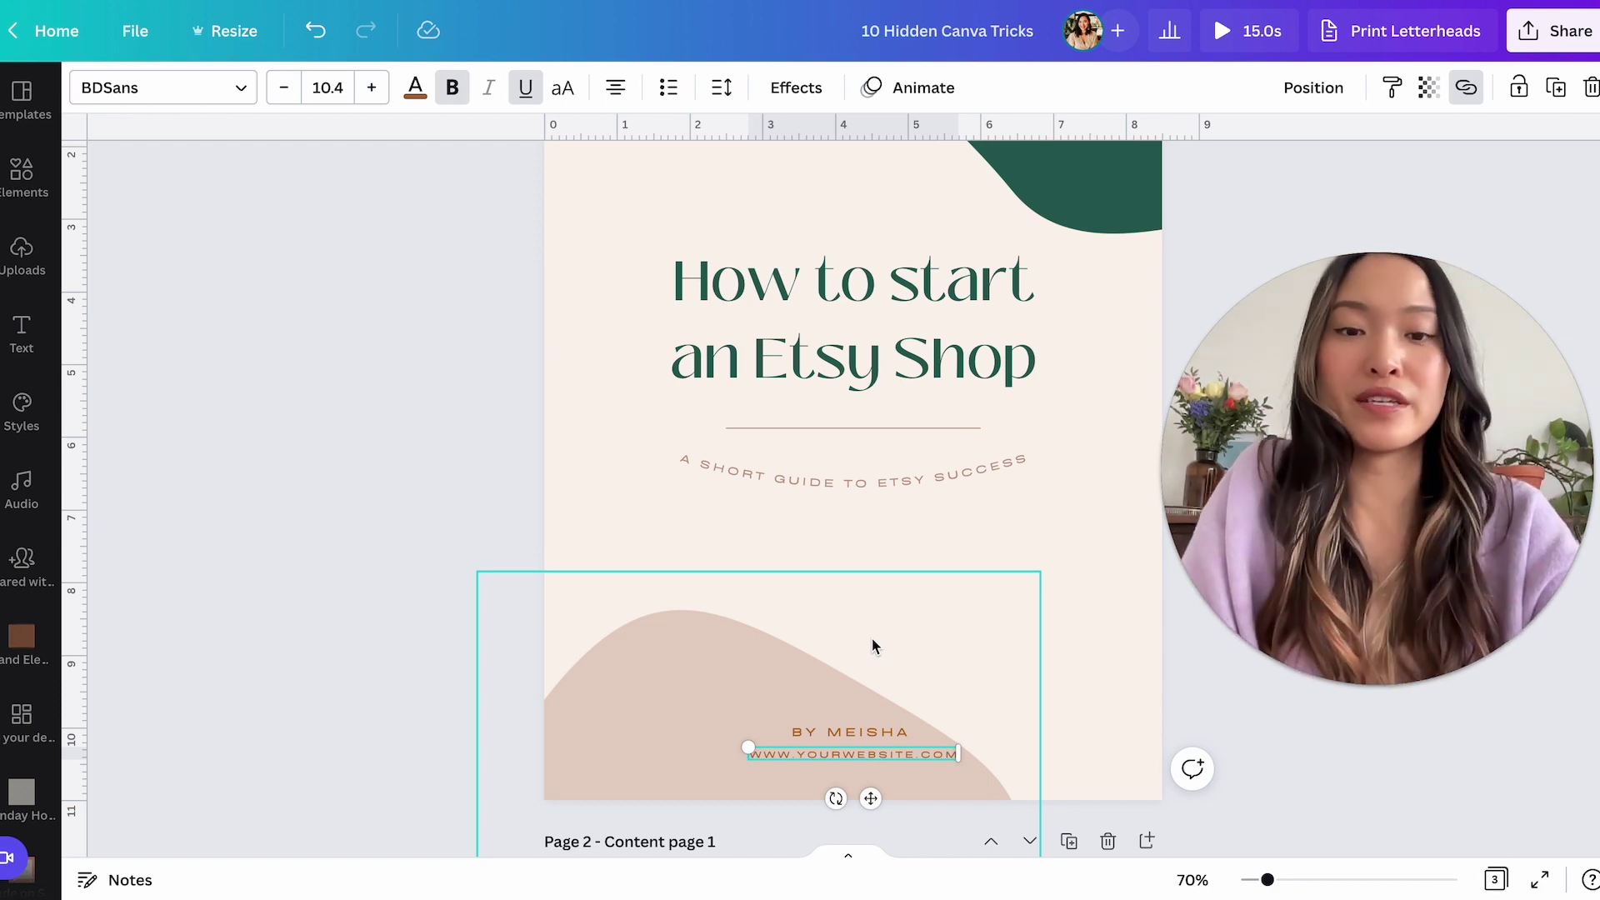
left_click(1094, 656)
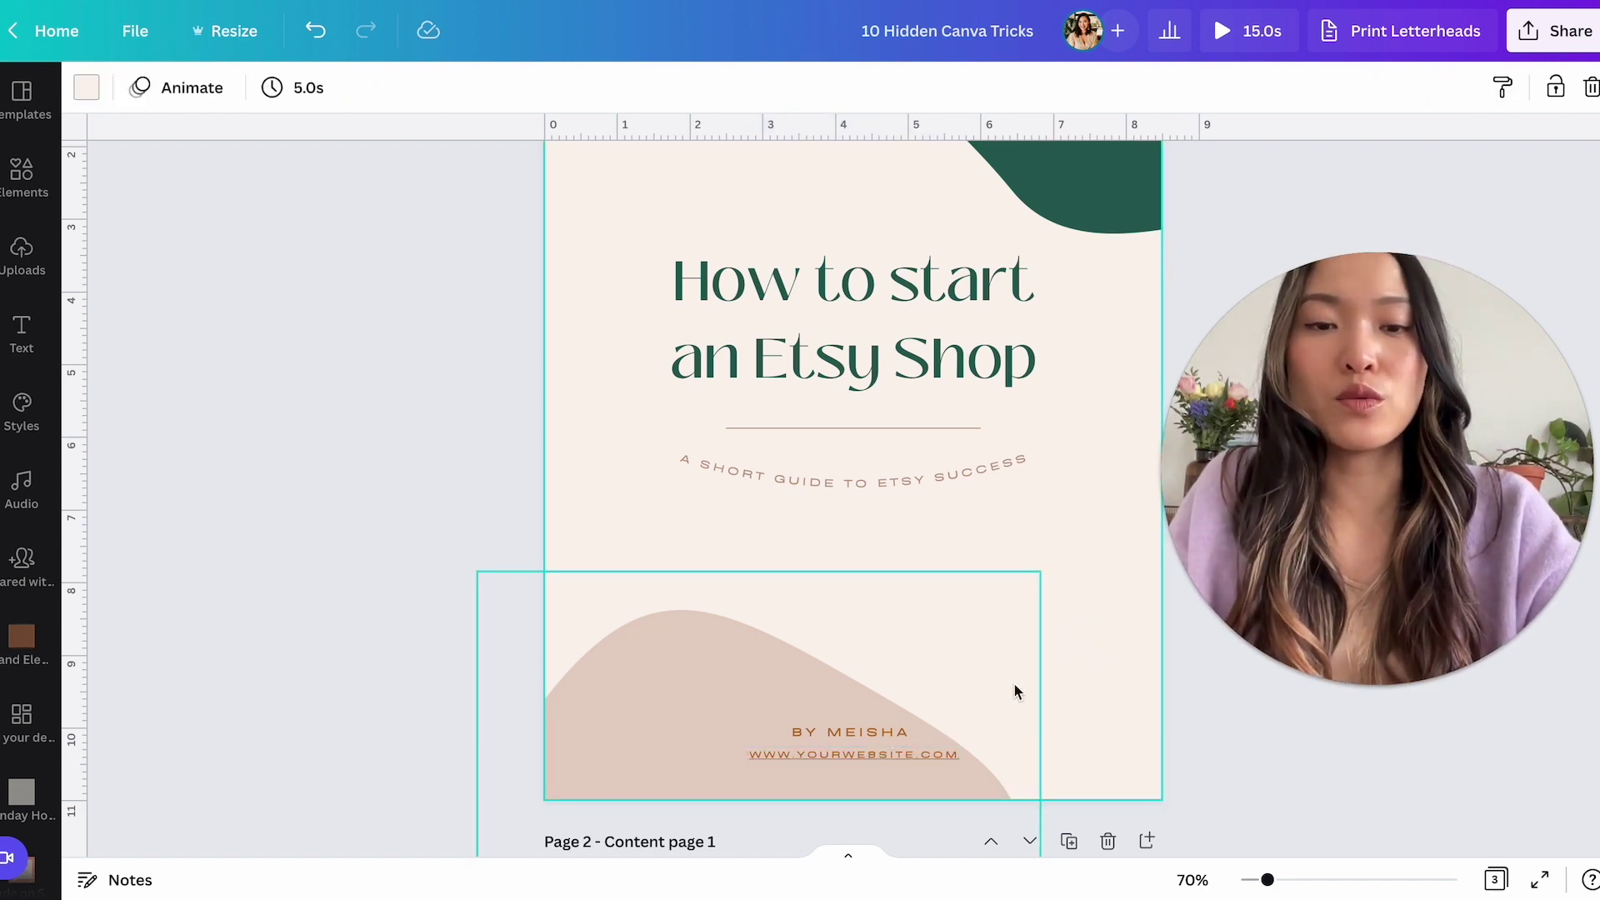
left_click_drag(1068, 671, 858, 780)
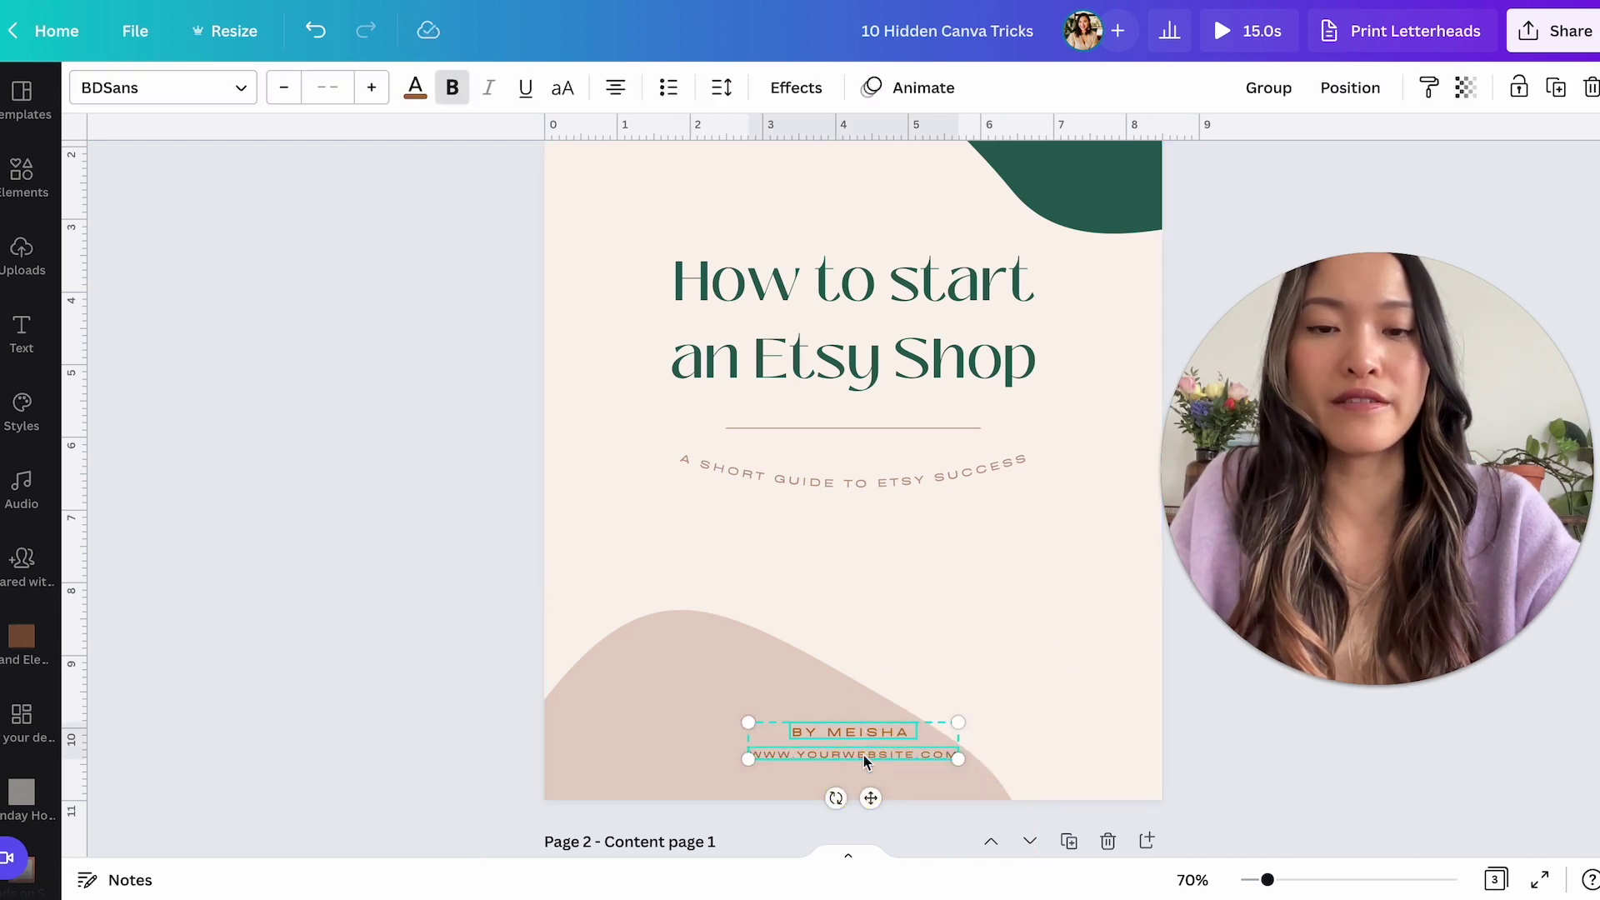
left_click(715, 657)
left_click_drag(1092, 641, 792, 802)
key("ctrl+b")
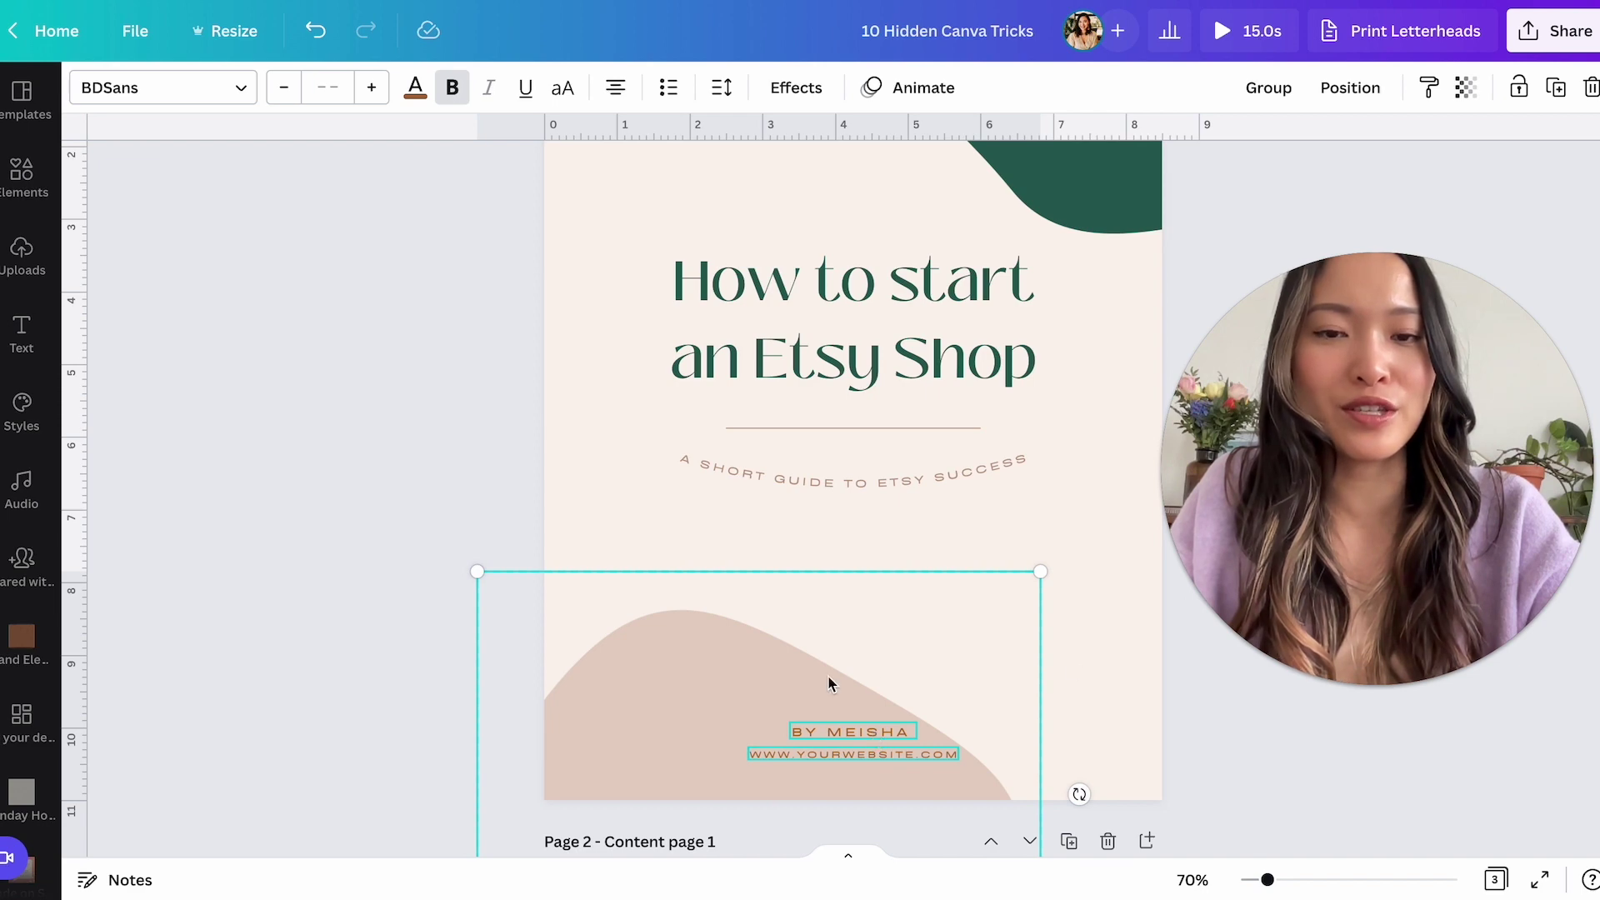
left_click_drag(830, 683, 914, 578)
key("ctrl+z")
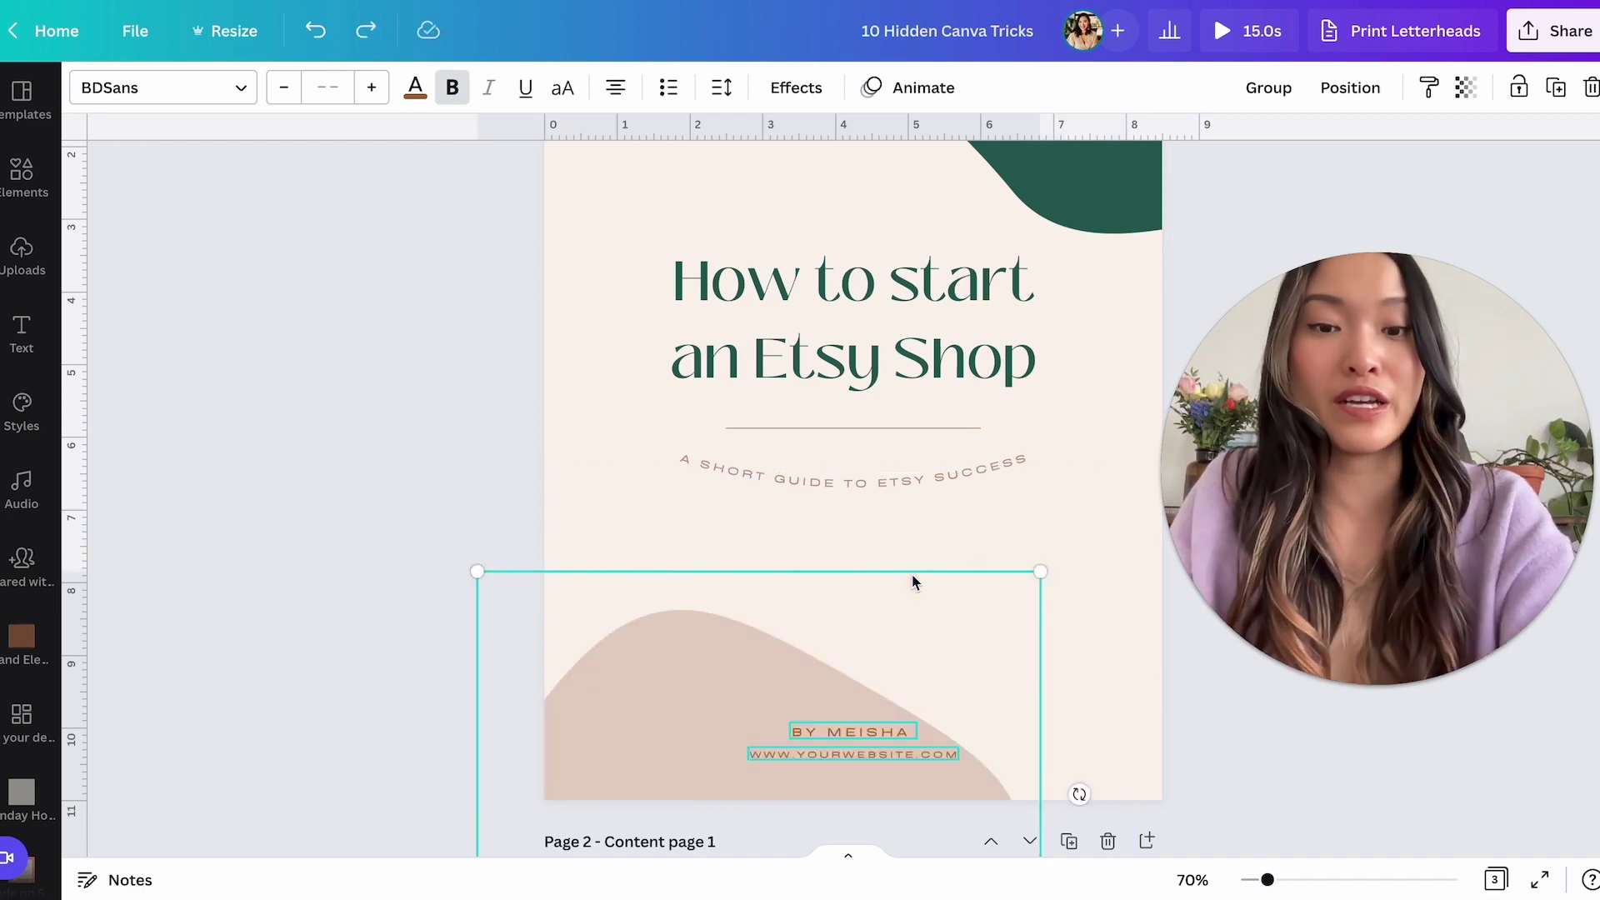
left_click(1106, 625)
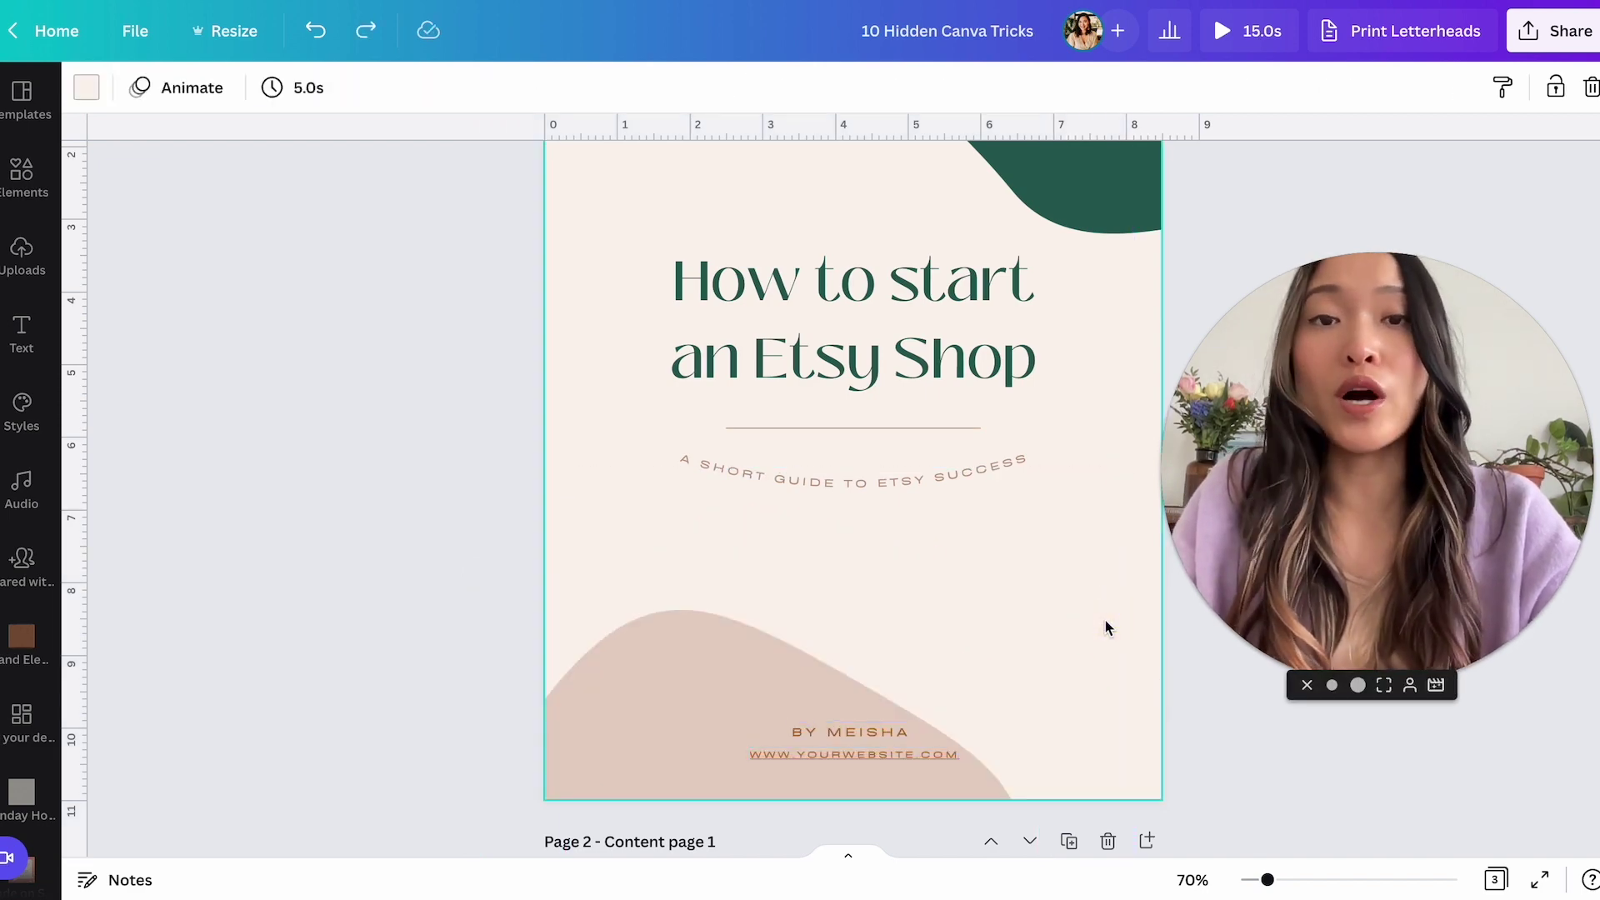
Lock the blush background shape, then marquee-select the byline and website text.
left_click(687, 645)
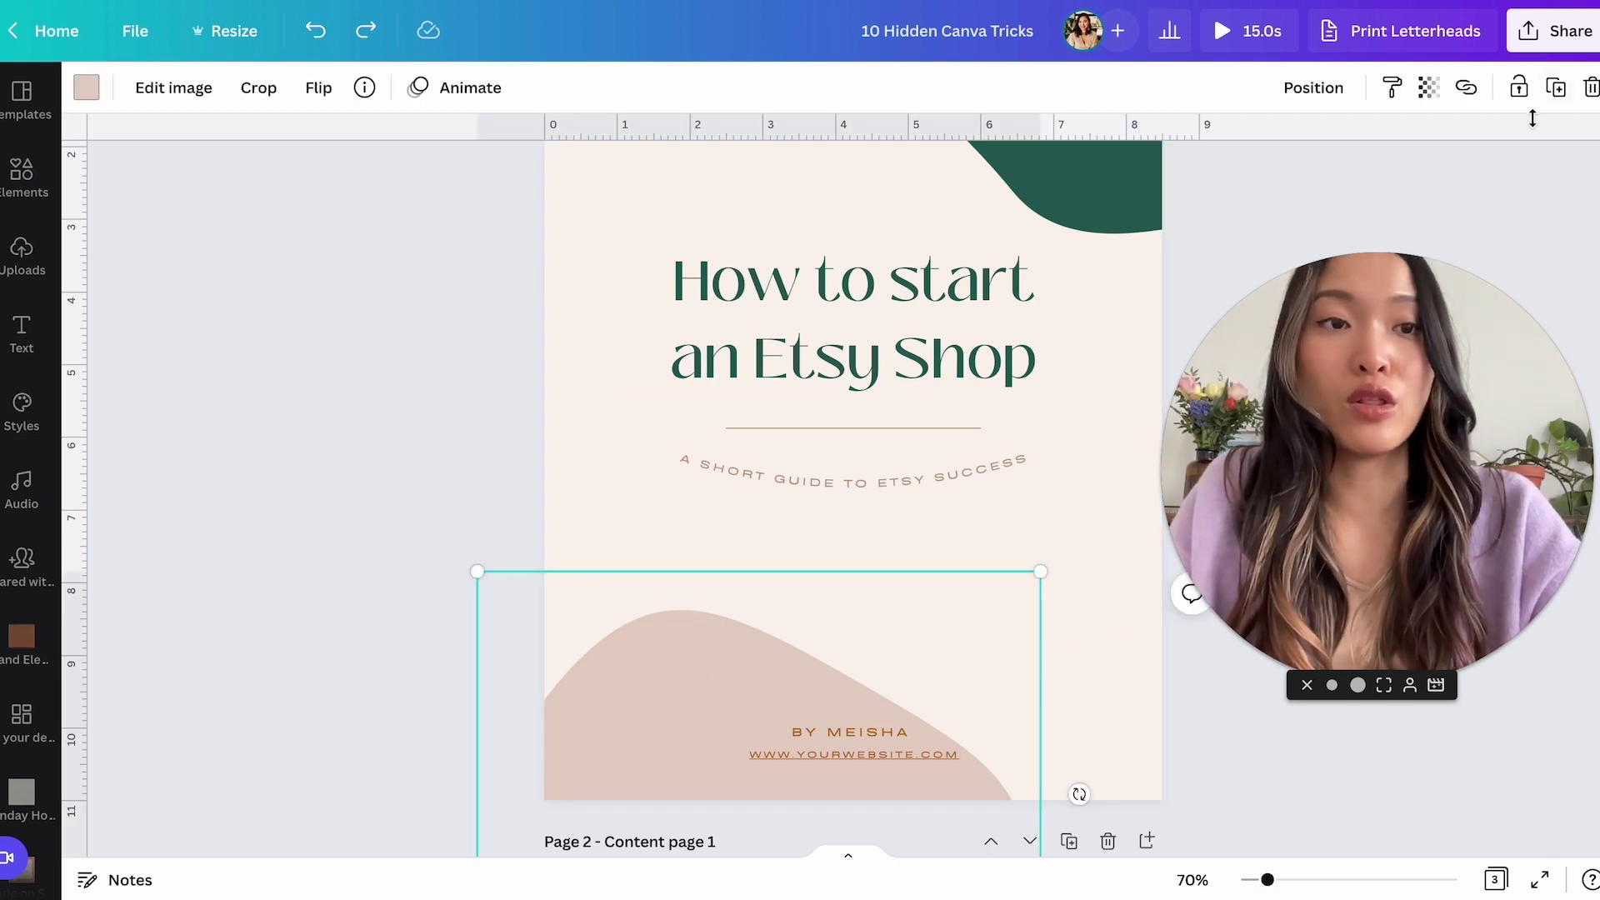
left_click(1519, 87)
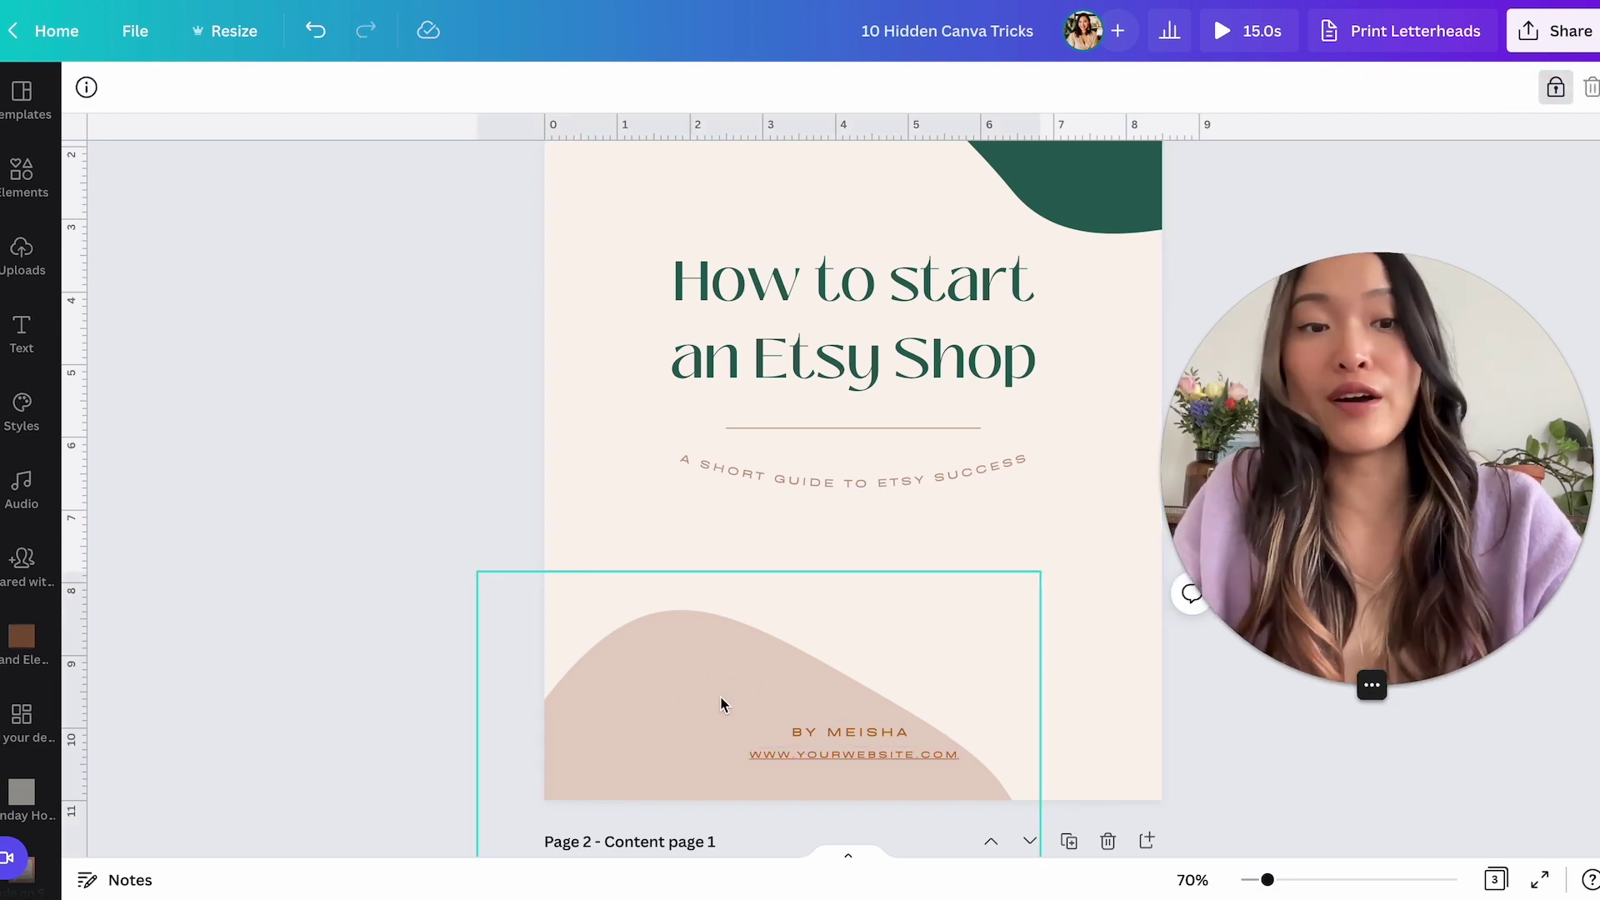
left_click_drag(1082, 660, 835, 735)
Nudge the second question label onto the guide, then marquee-select all five labels and answer boxes.
left_click(957, 595)
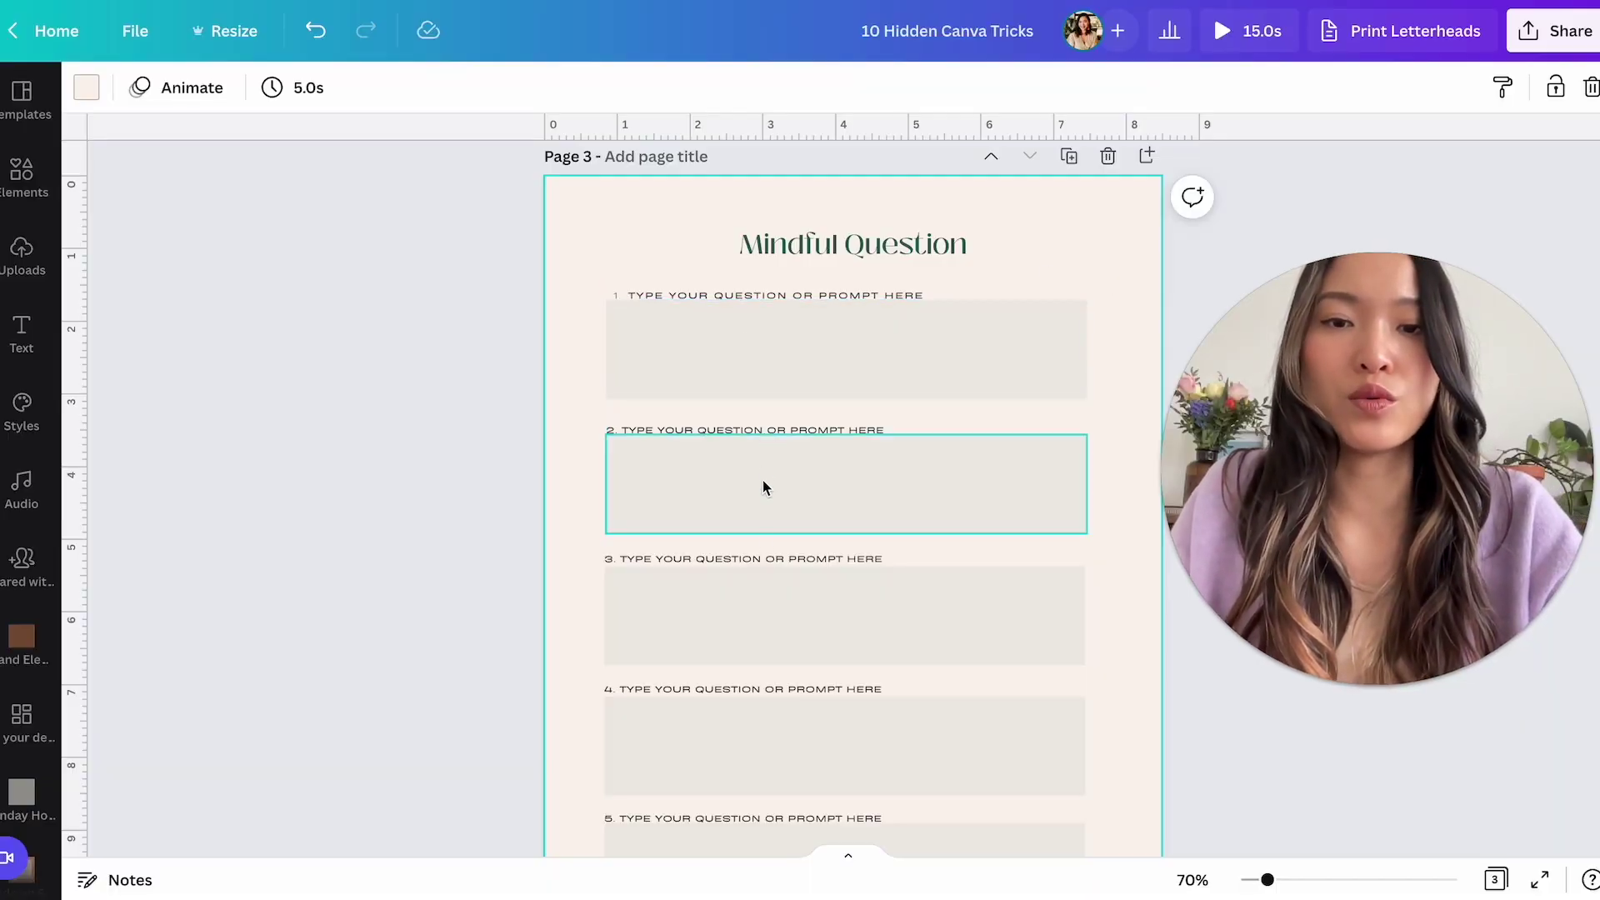
scroll(750, 625, "down", 3)
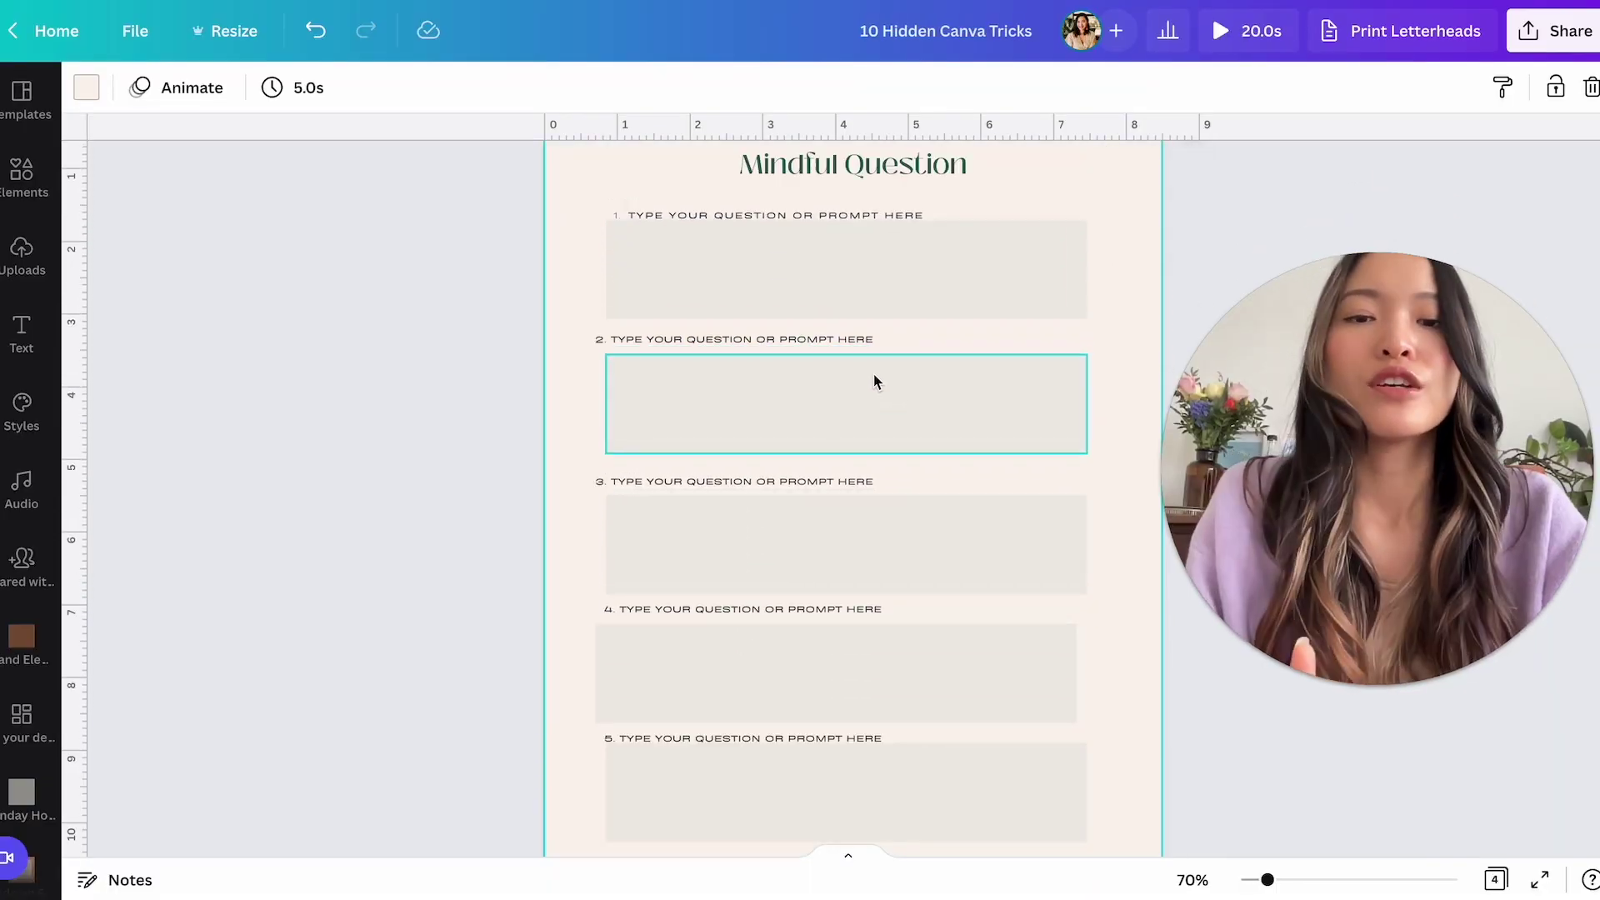
left_click(757, 342)
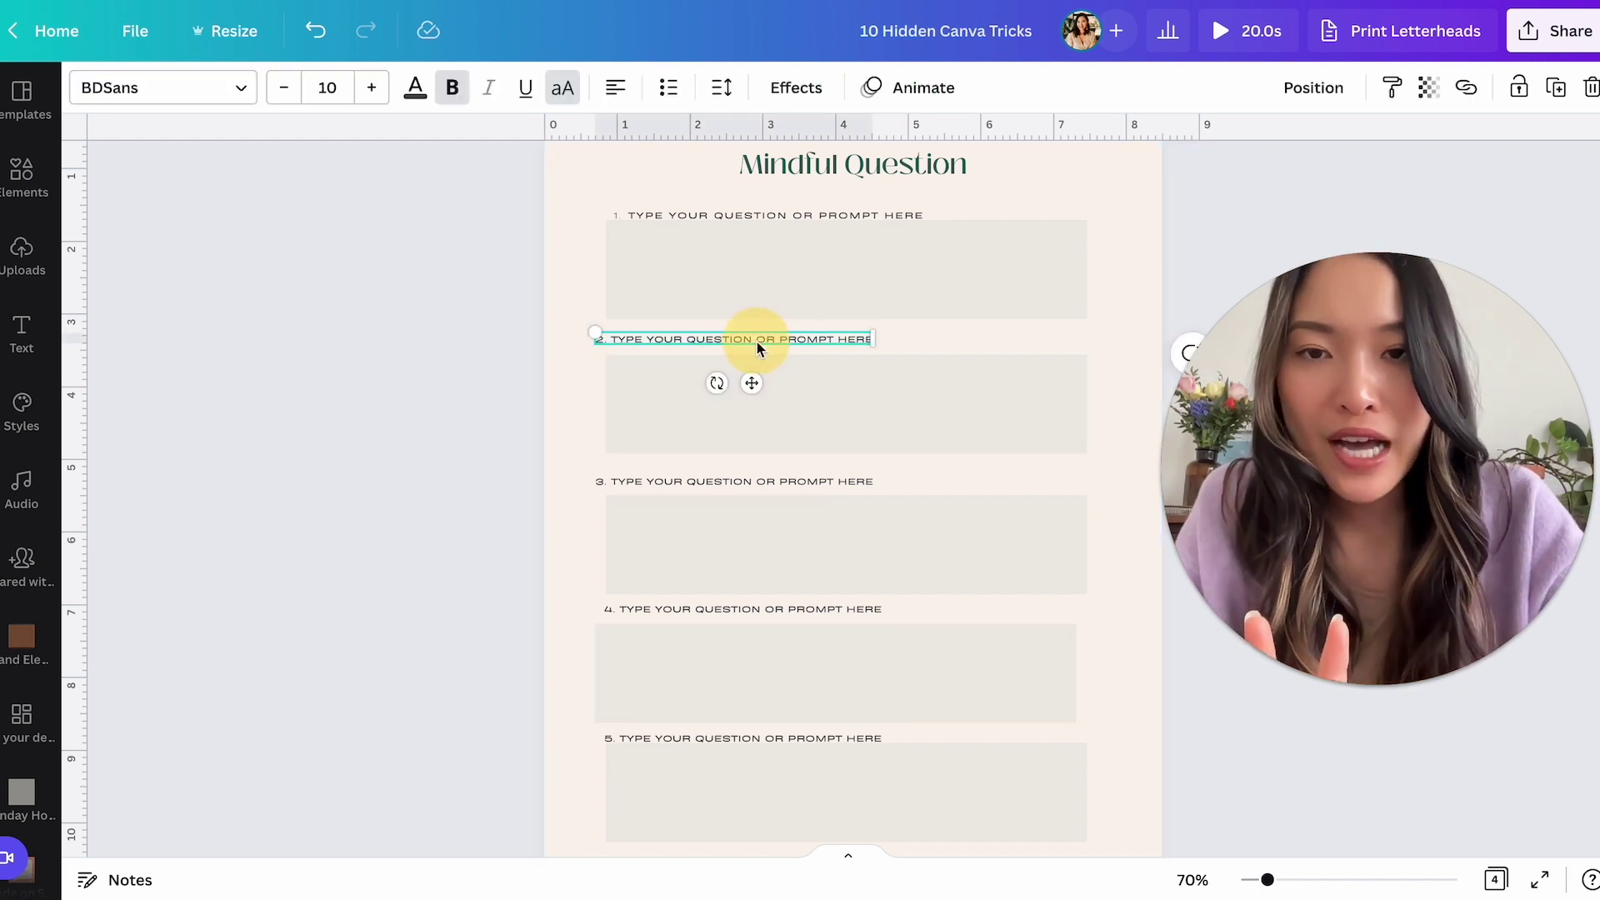
left_click_drag(756, 342, 767, 337)
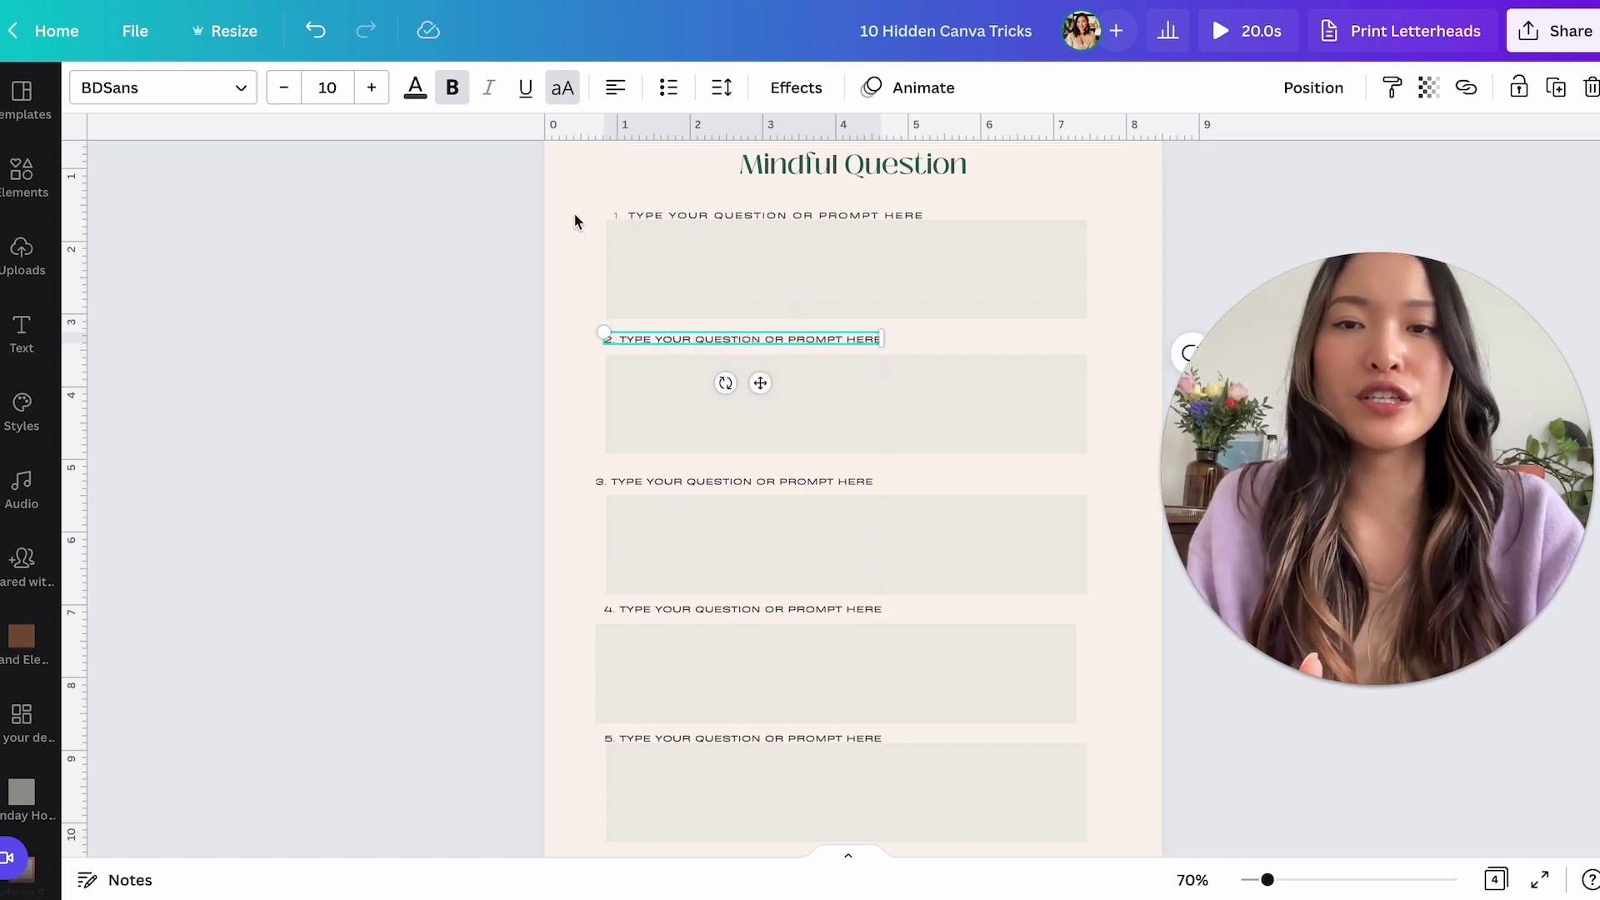
left_click_drag(575, 221, 935, 793)
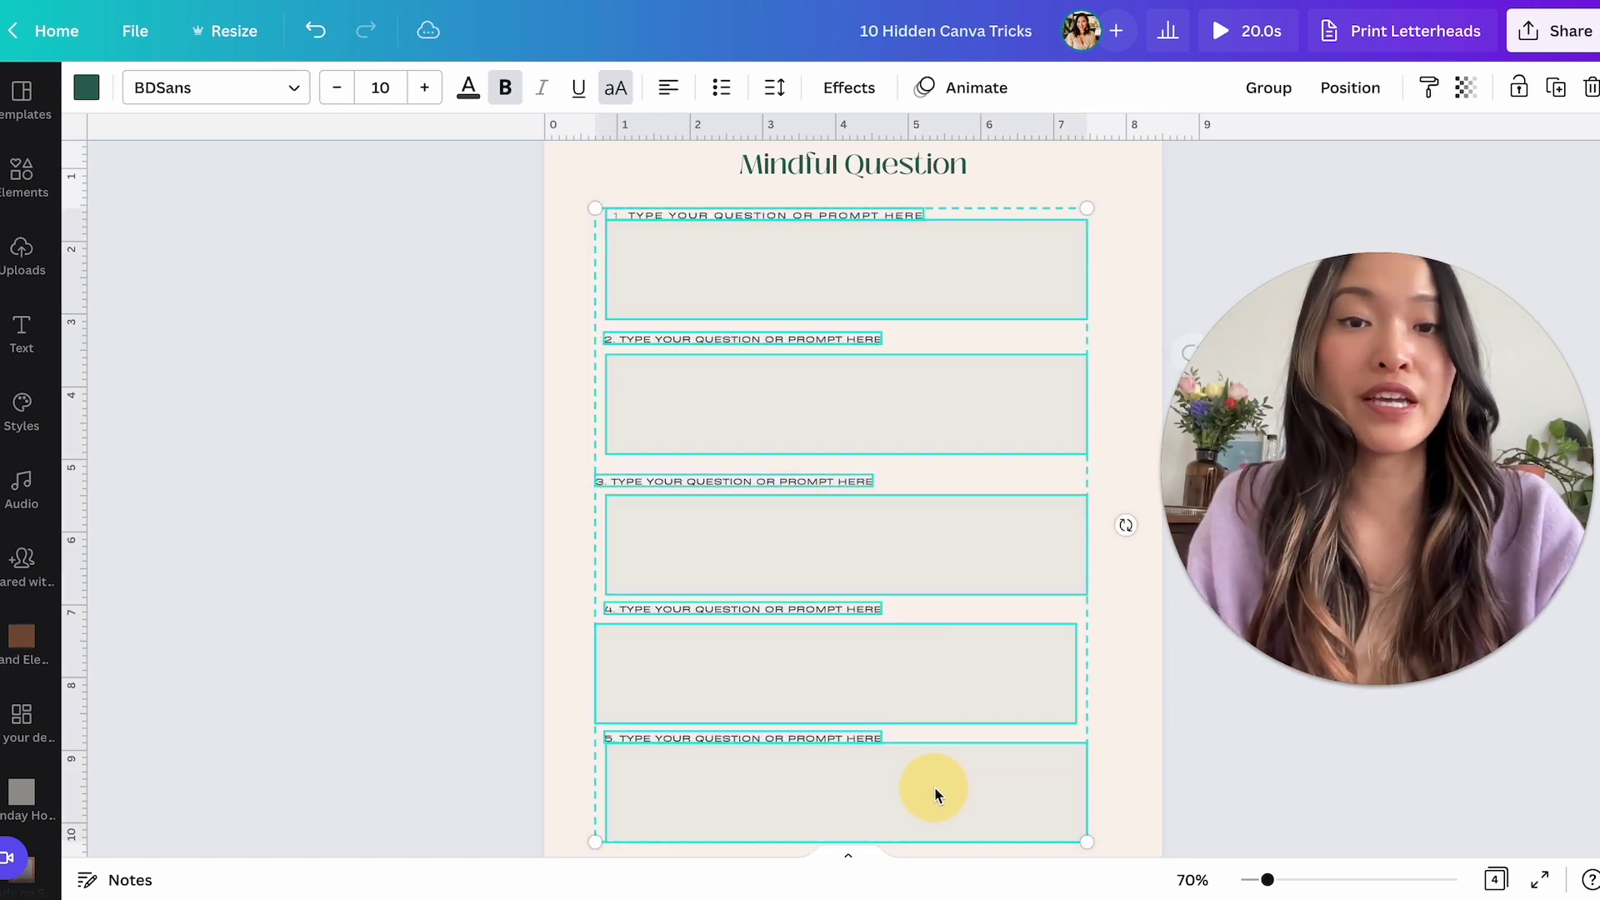
Space the five question boxes evenly vertically and align all labels and boxes left.
left_click(1350, 87)
left_click_drag(1301, 417, 215, 269)
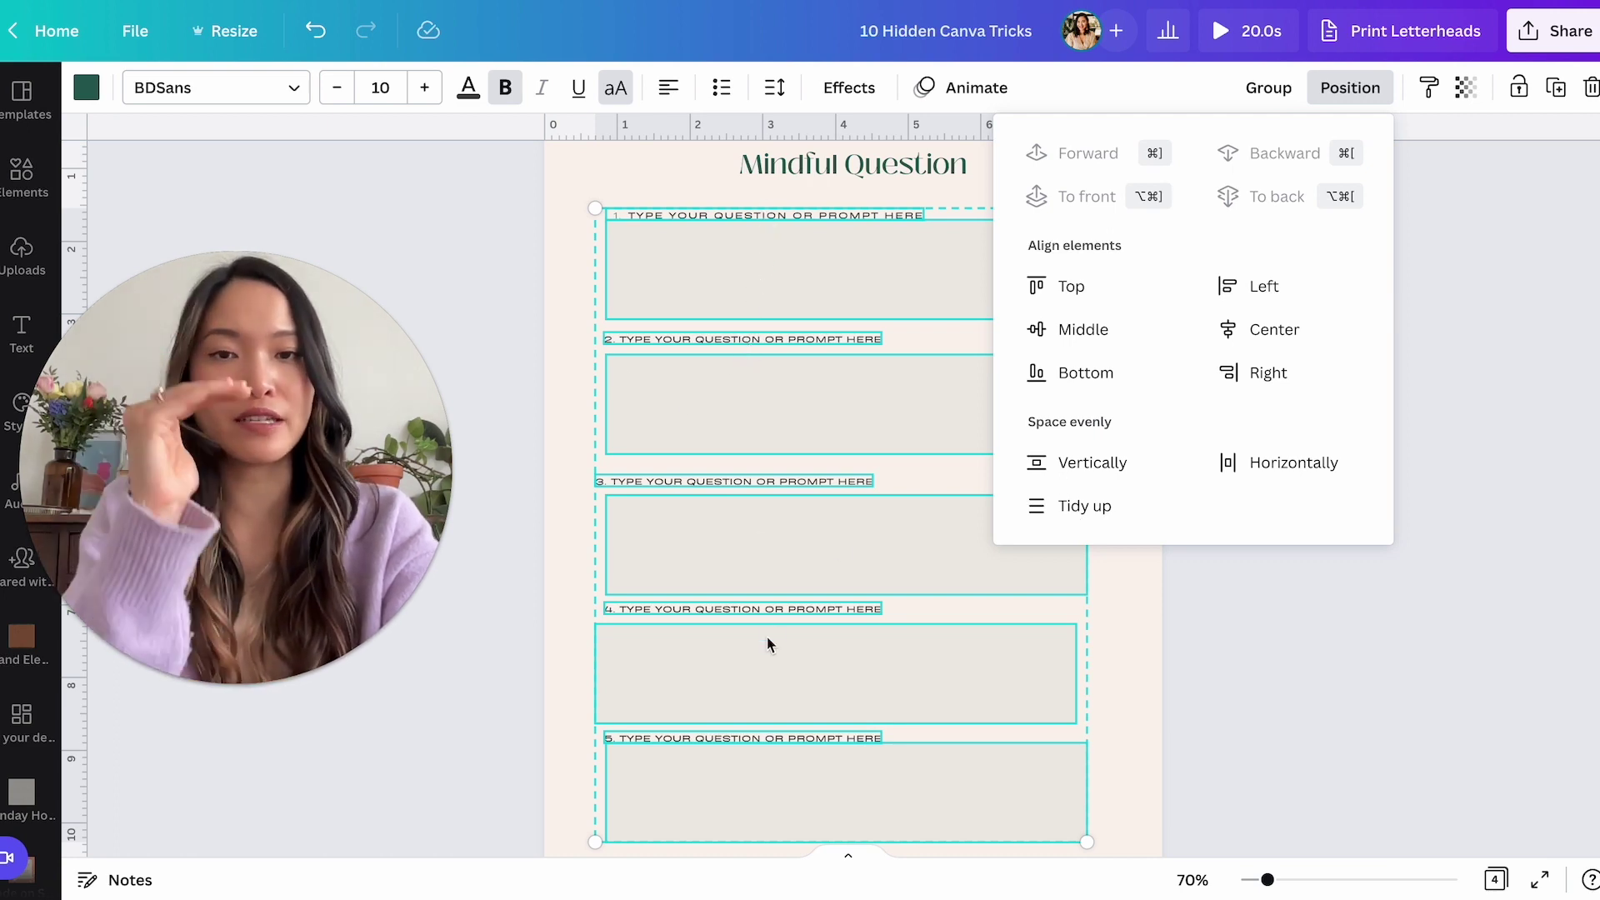
left_click(1103, 462)
left_click(1095, 465)
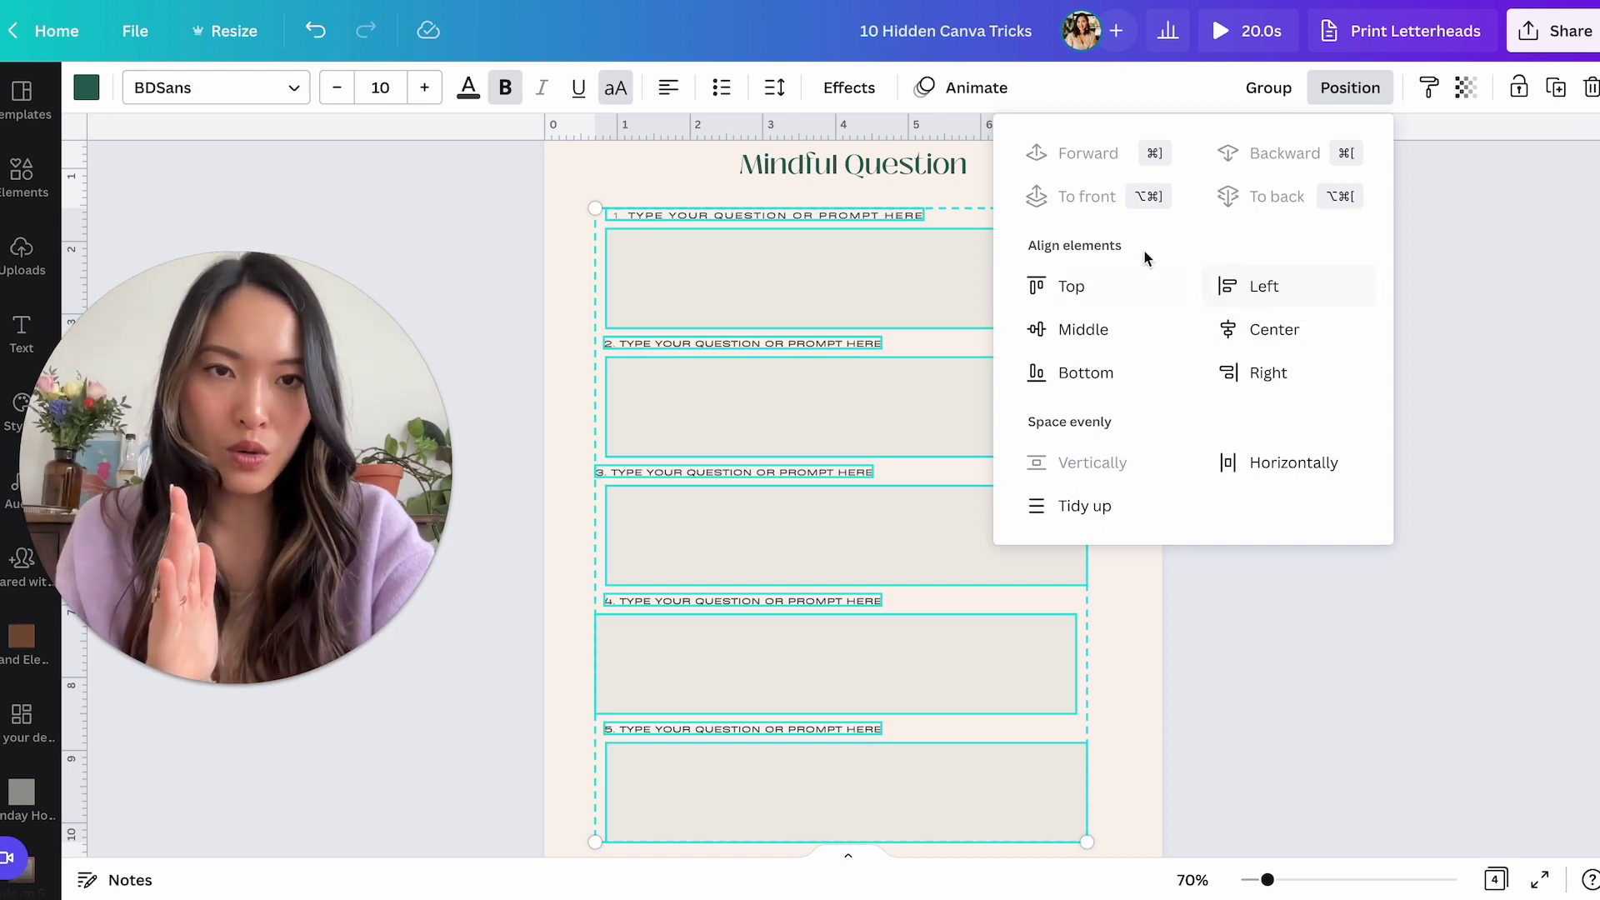
left_click(1249, 292)
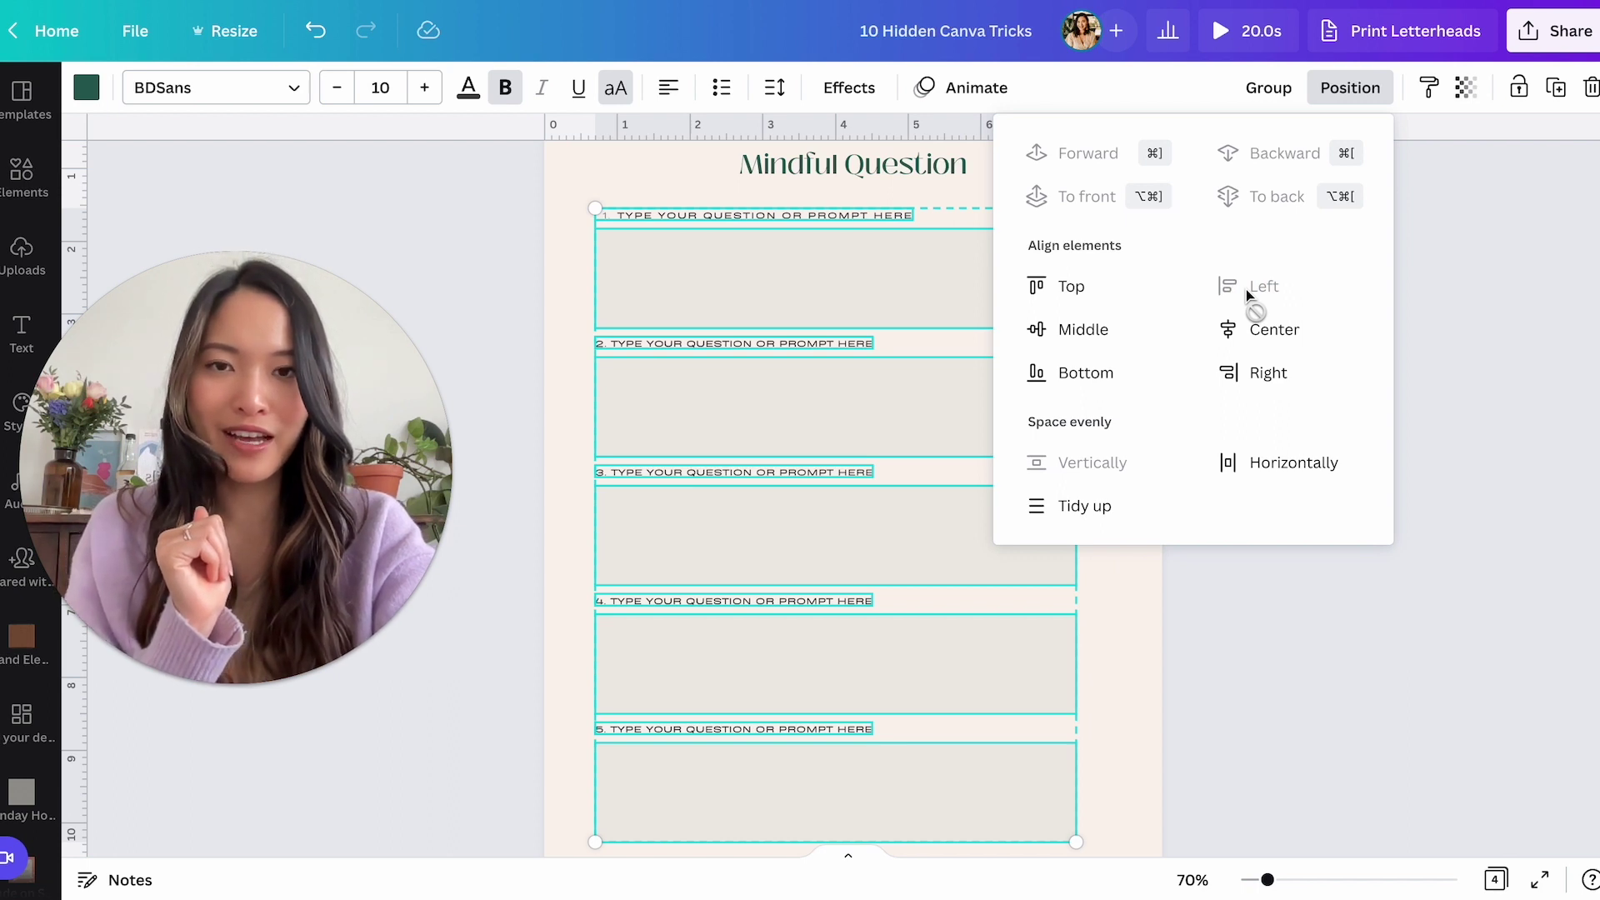
left_click(1262, 652)
Shift the question group right to centre it on the page, then undo the centring with Ctrl+Z.
left_click_drag(853, 560, 864, 565)
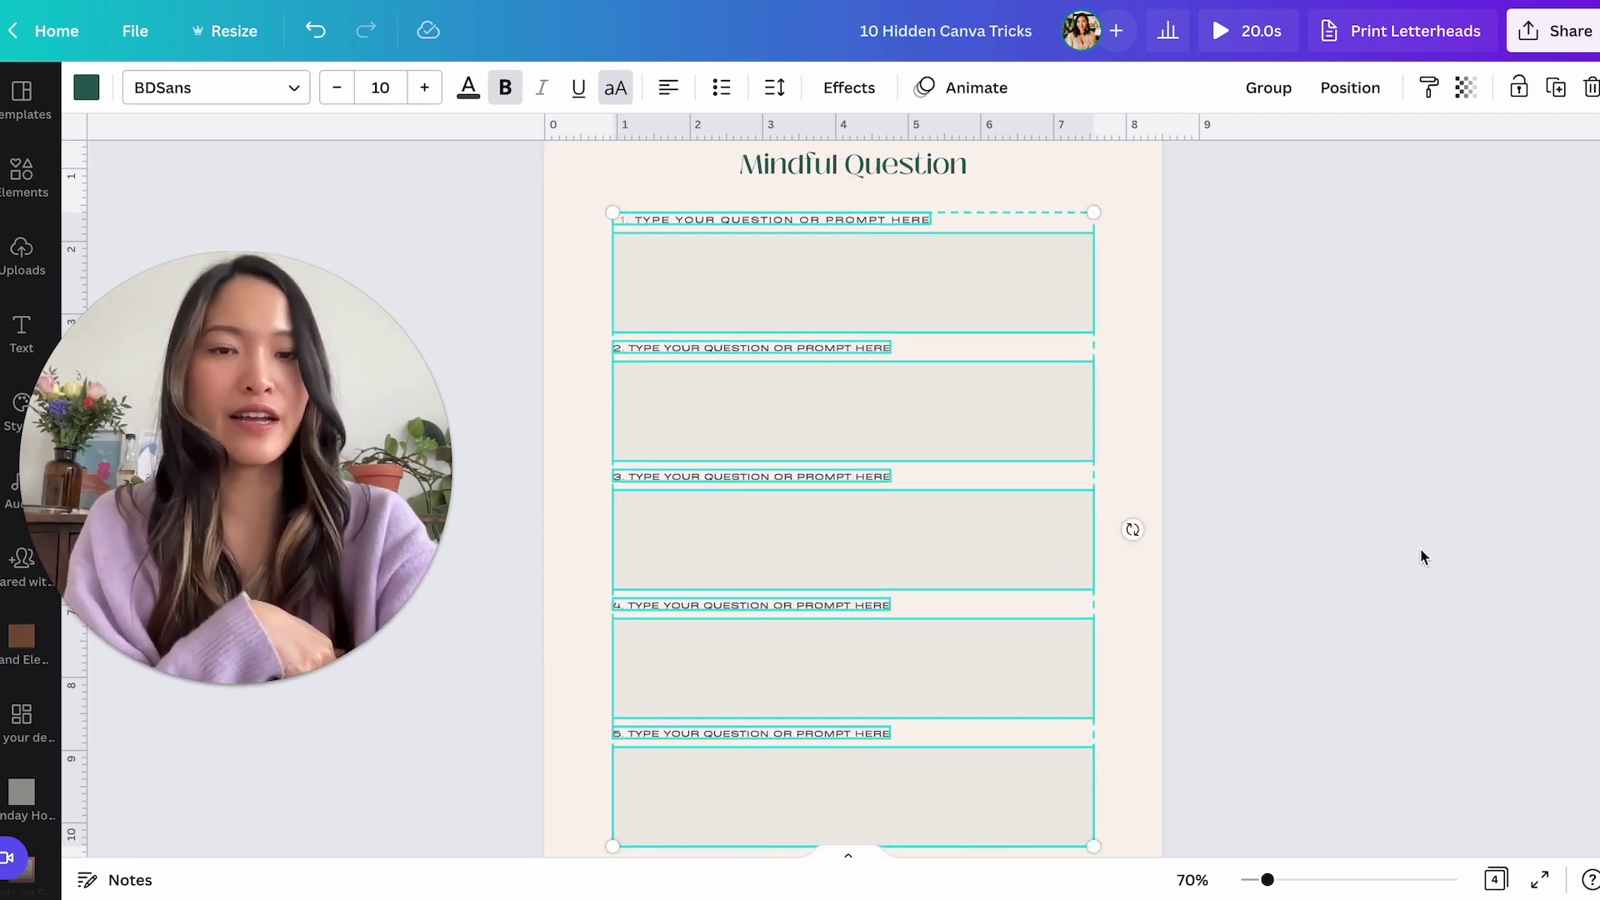
left_click(1348, 97)
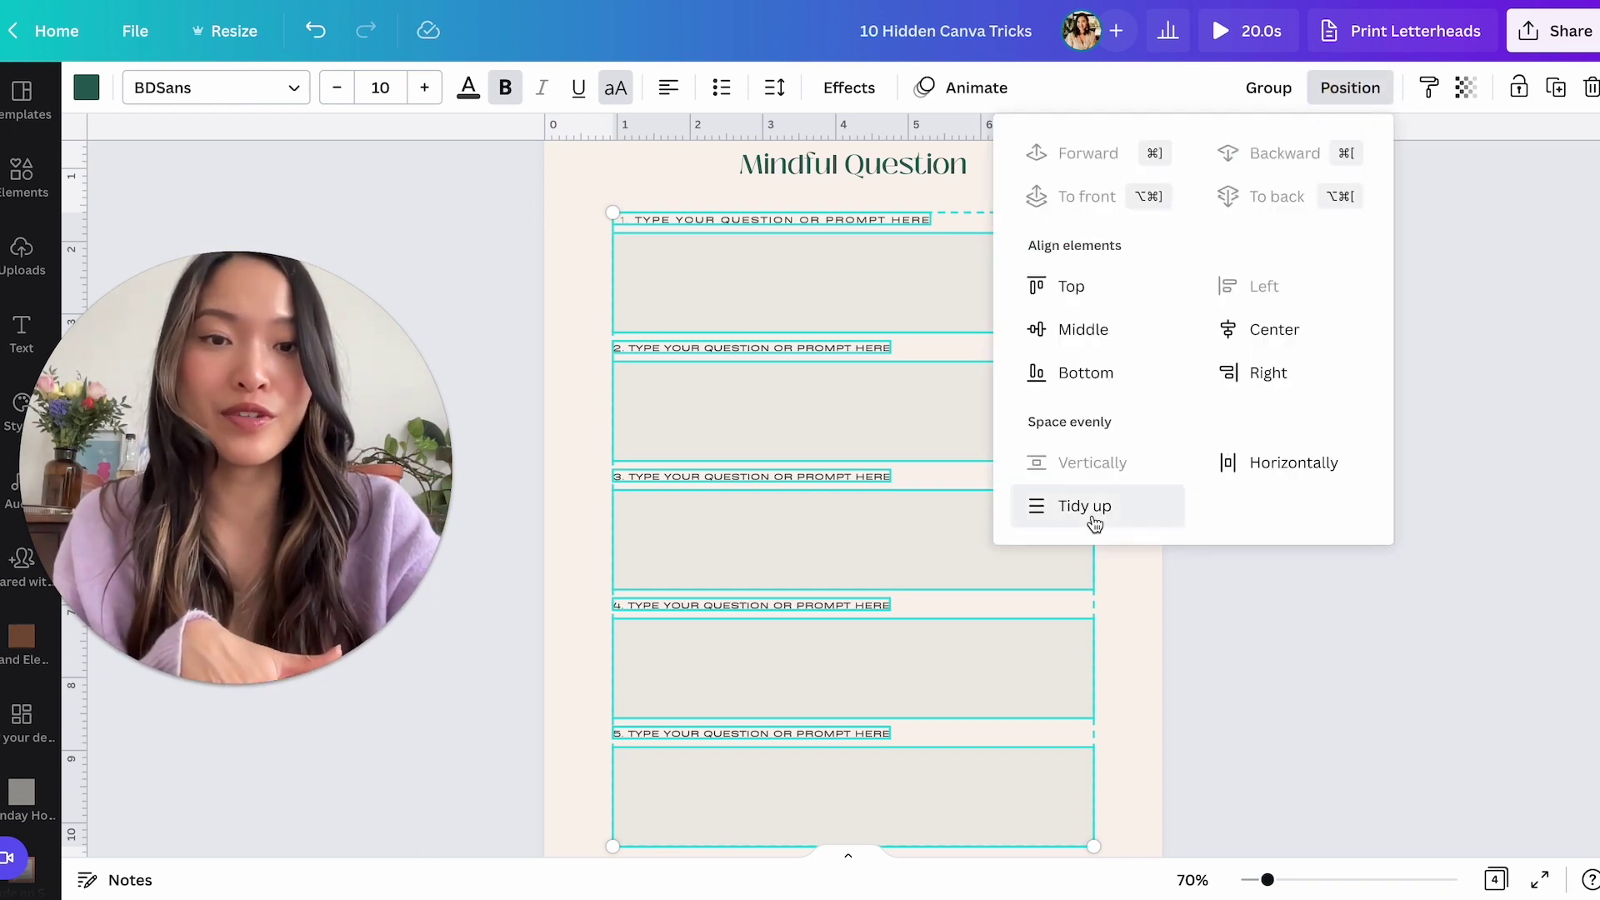
left_click(1329, 683)
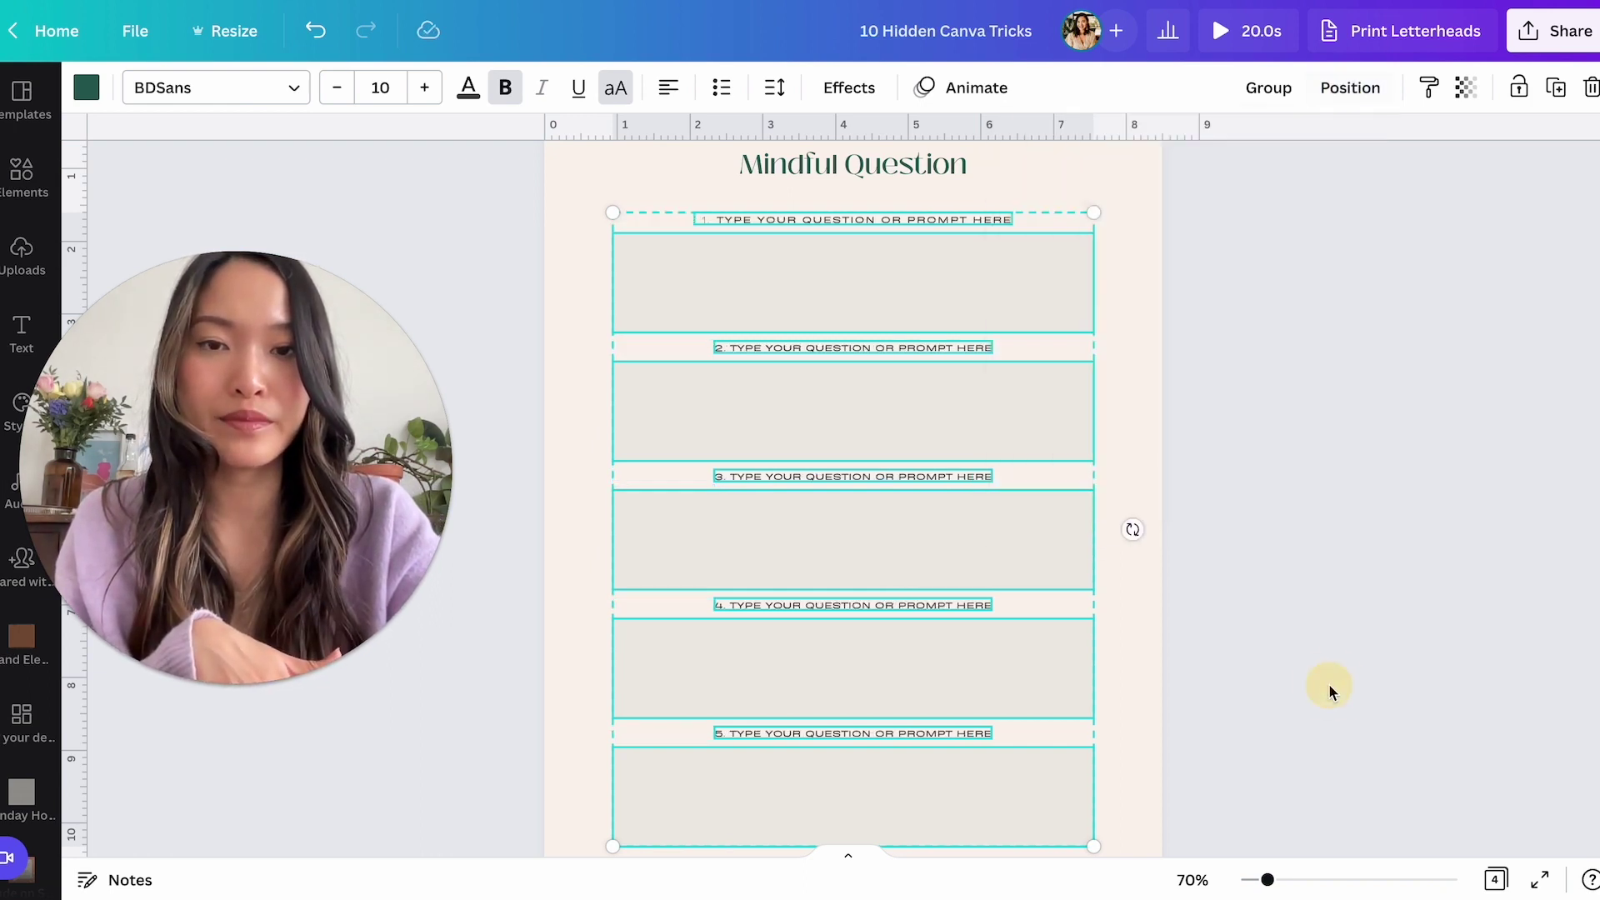
left_click(1306, 502)
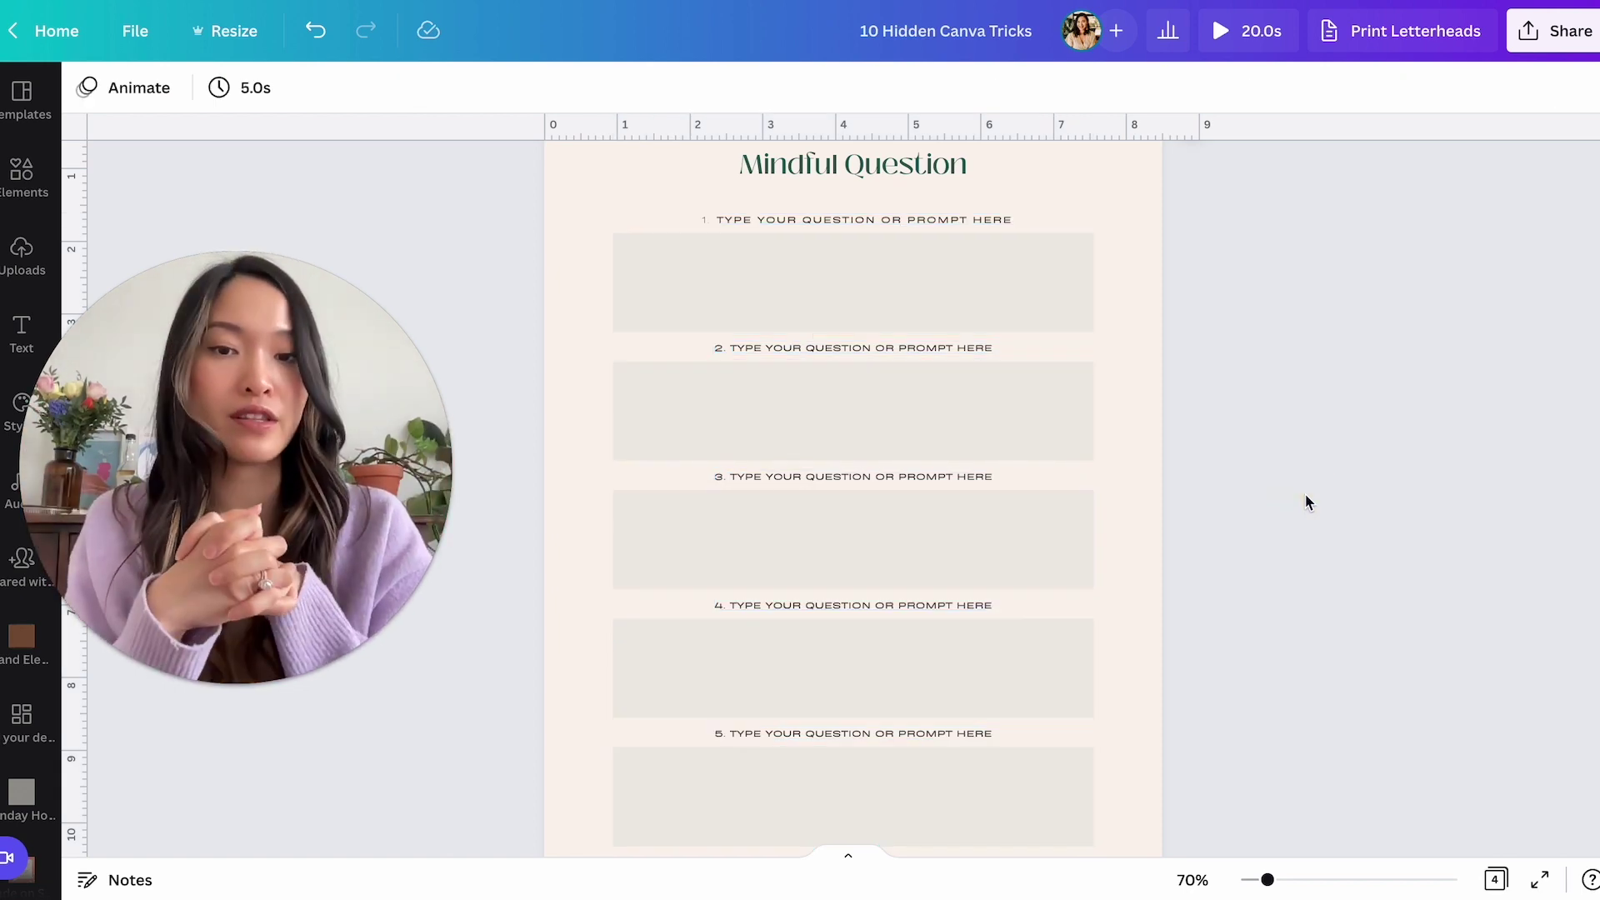
key("ctrl+z")
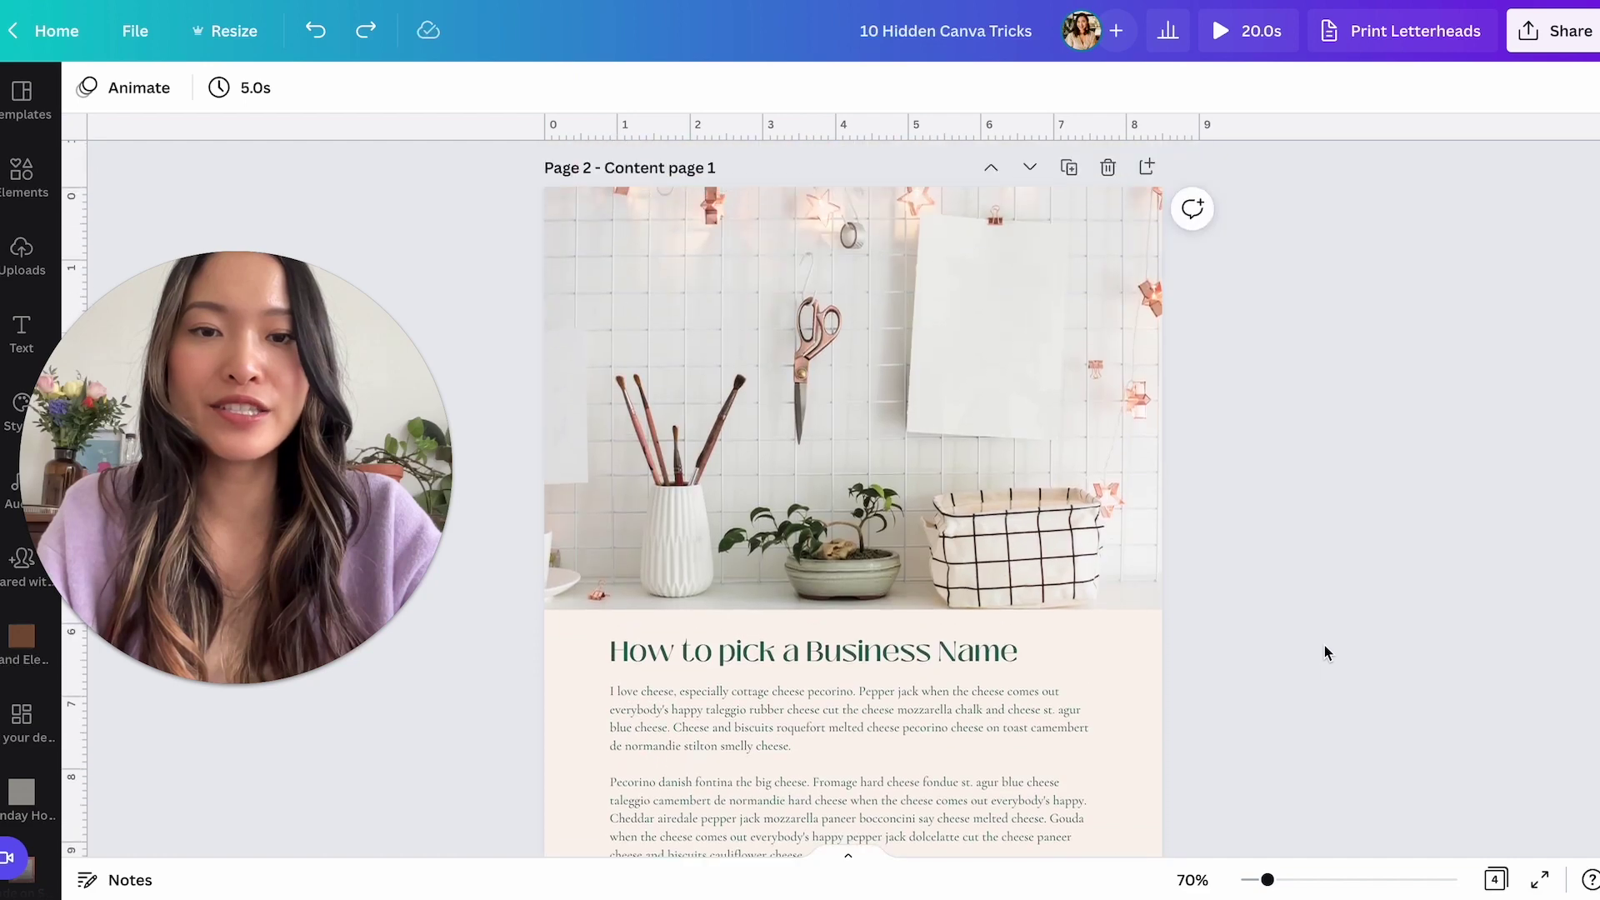
scroll(1326, 652, "up", 3)
Return to the Etsy cover and delete the blush background shape.
scroll(1327, 652, "down", 1)
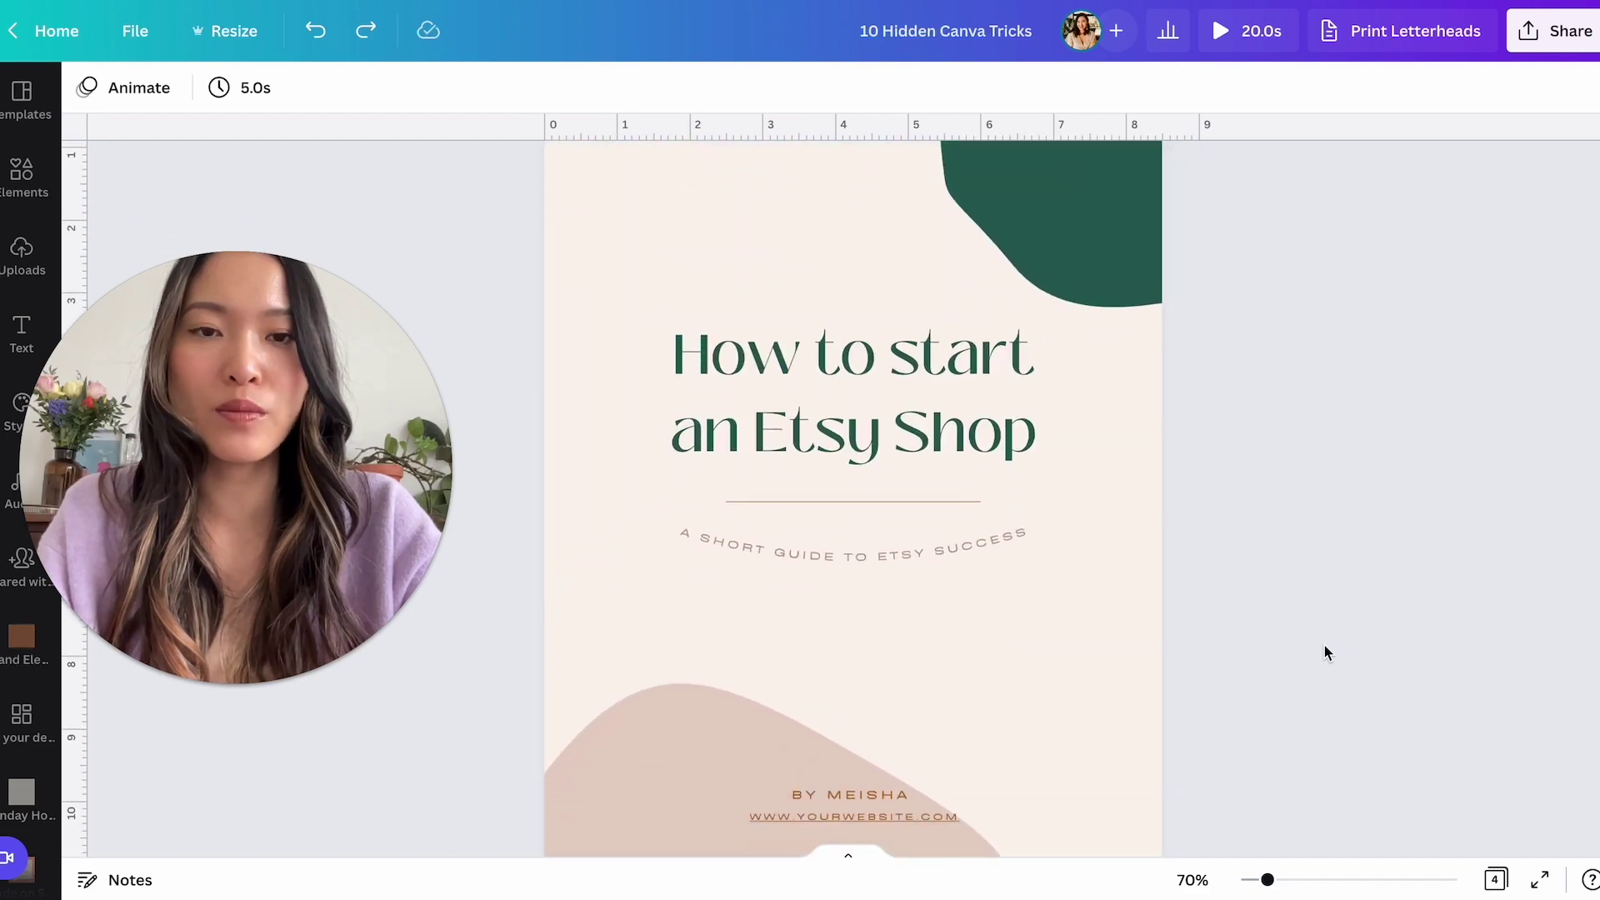
scroll(1327, 652, "down", 1)
scroll(1326, 650, "down", 1)
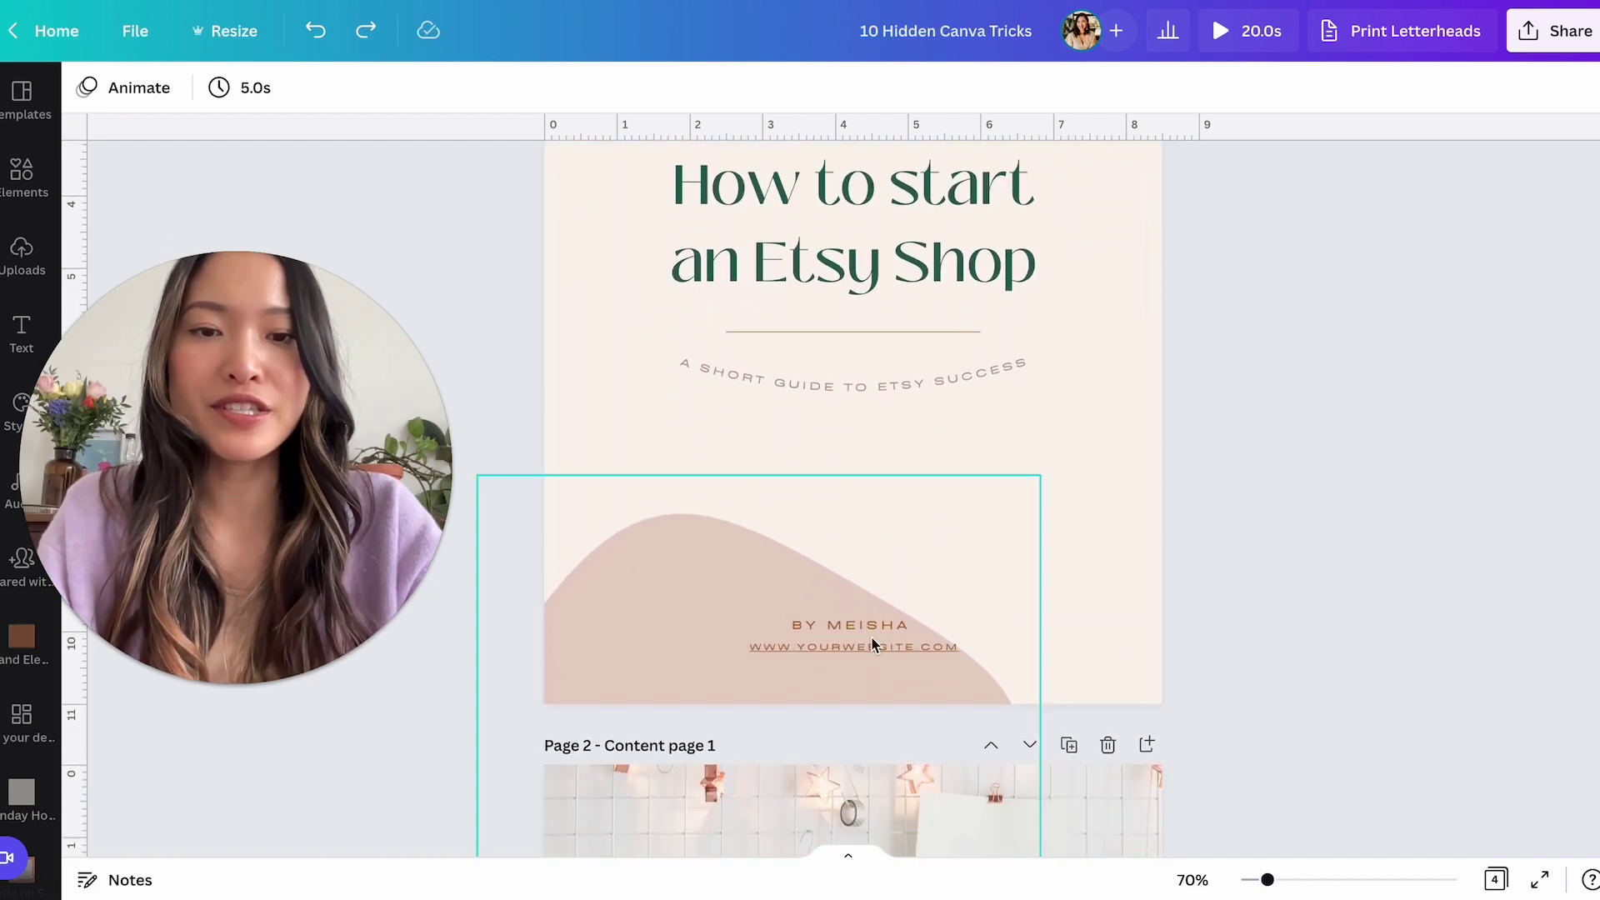
left_click(884, 609)
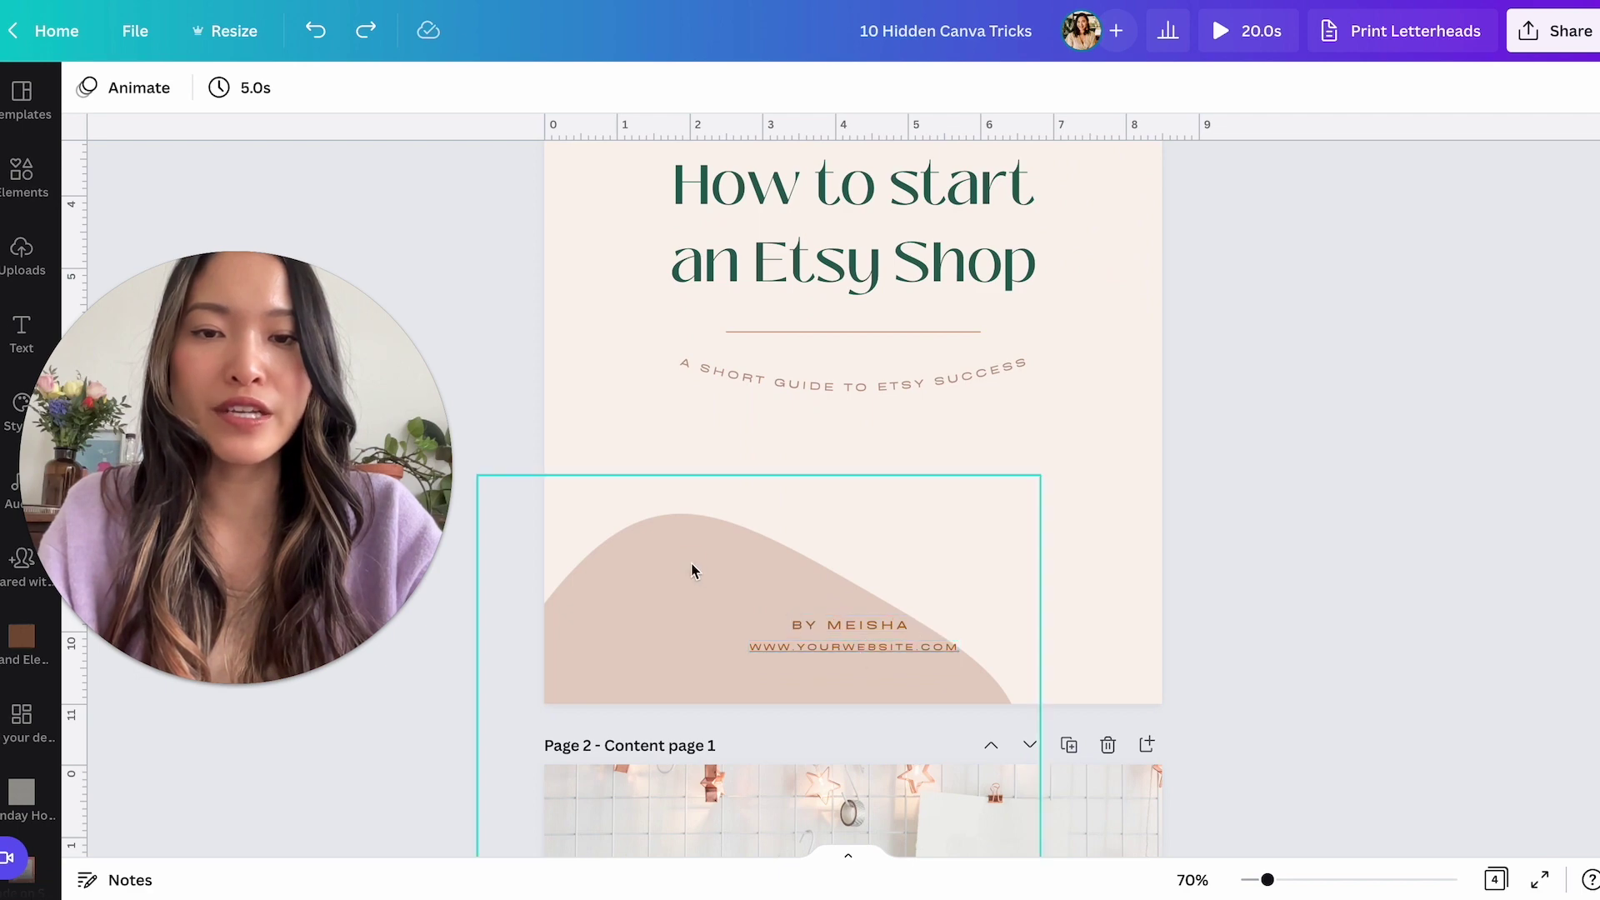
left_click(1556, 88)
left_click(1495, 390)
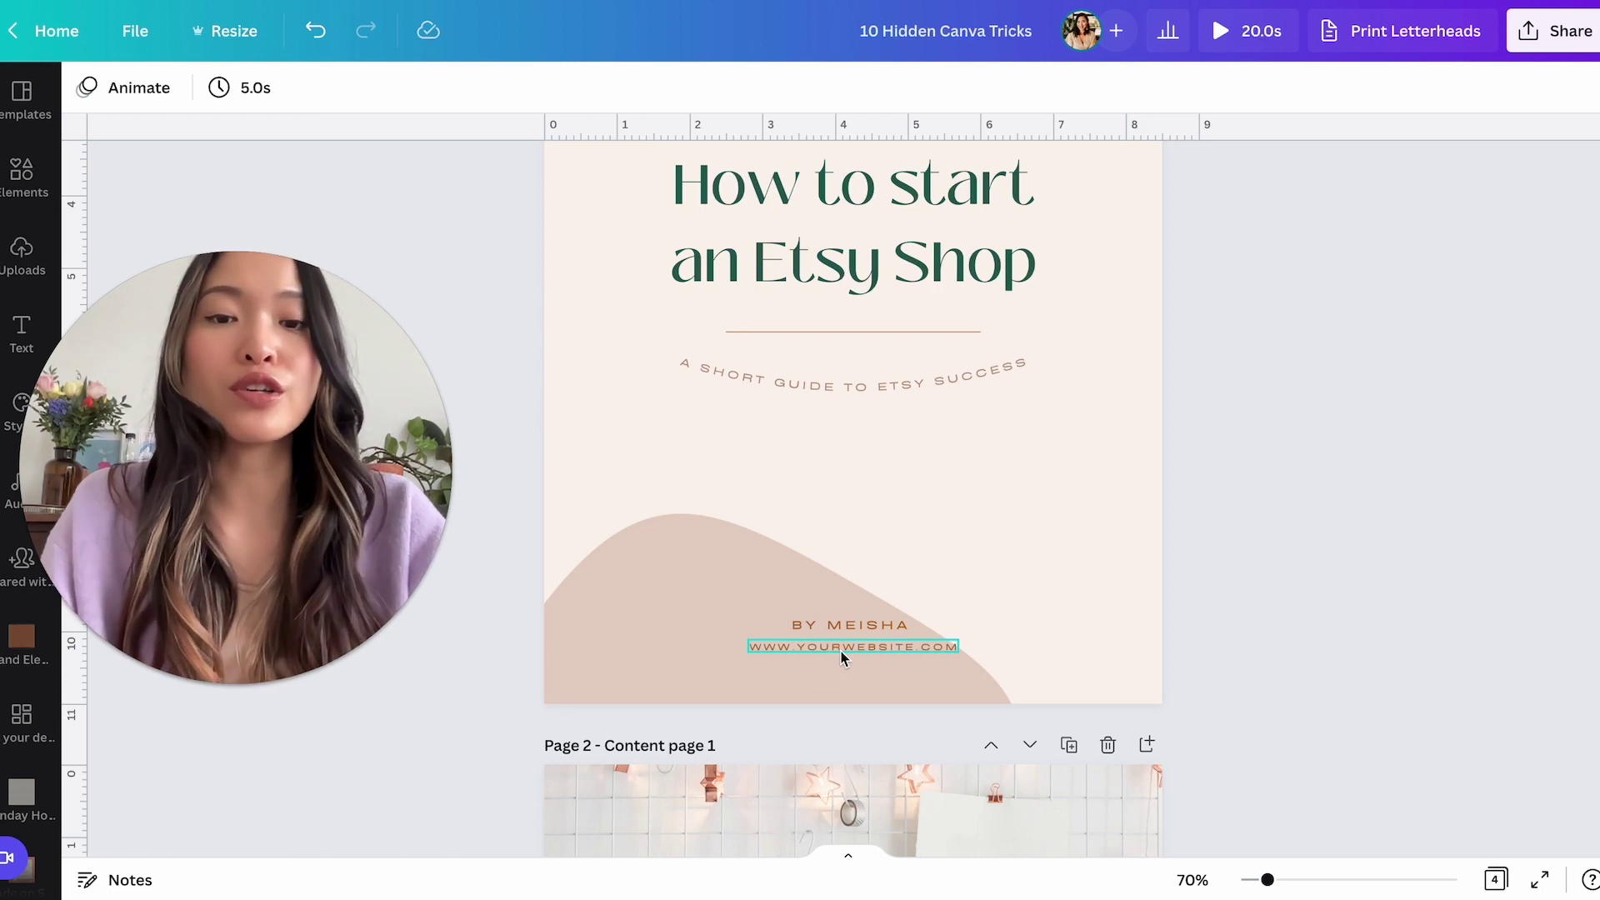
Group the byline and website lines into one element and move the group up slightly.
left_click(863, 649)
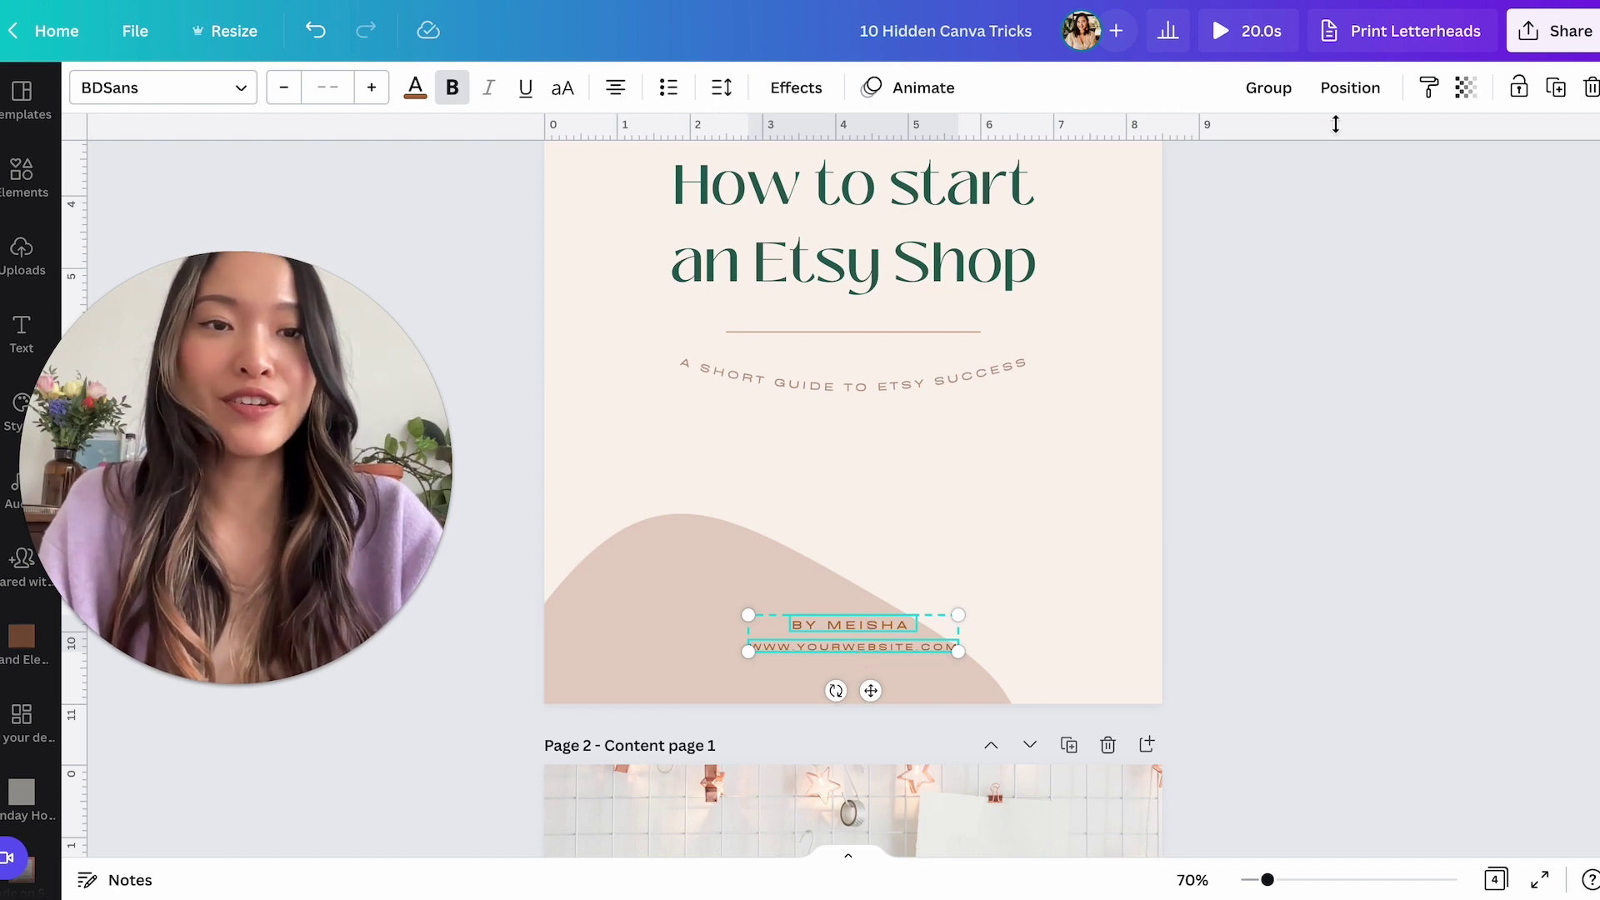
left_click(1268, 88)
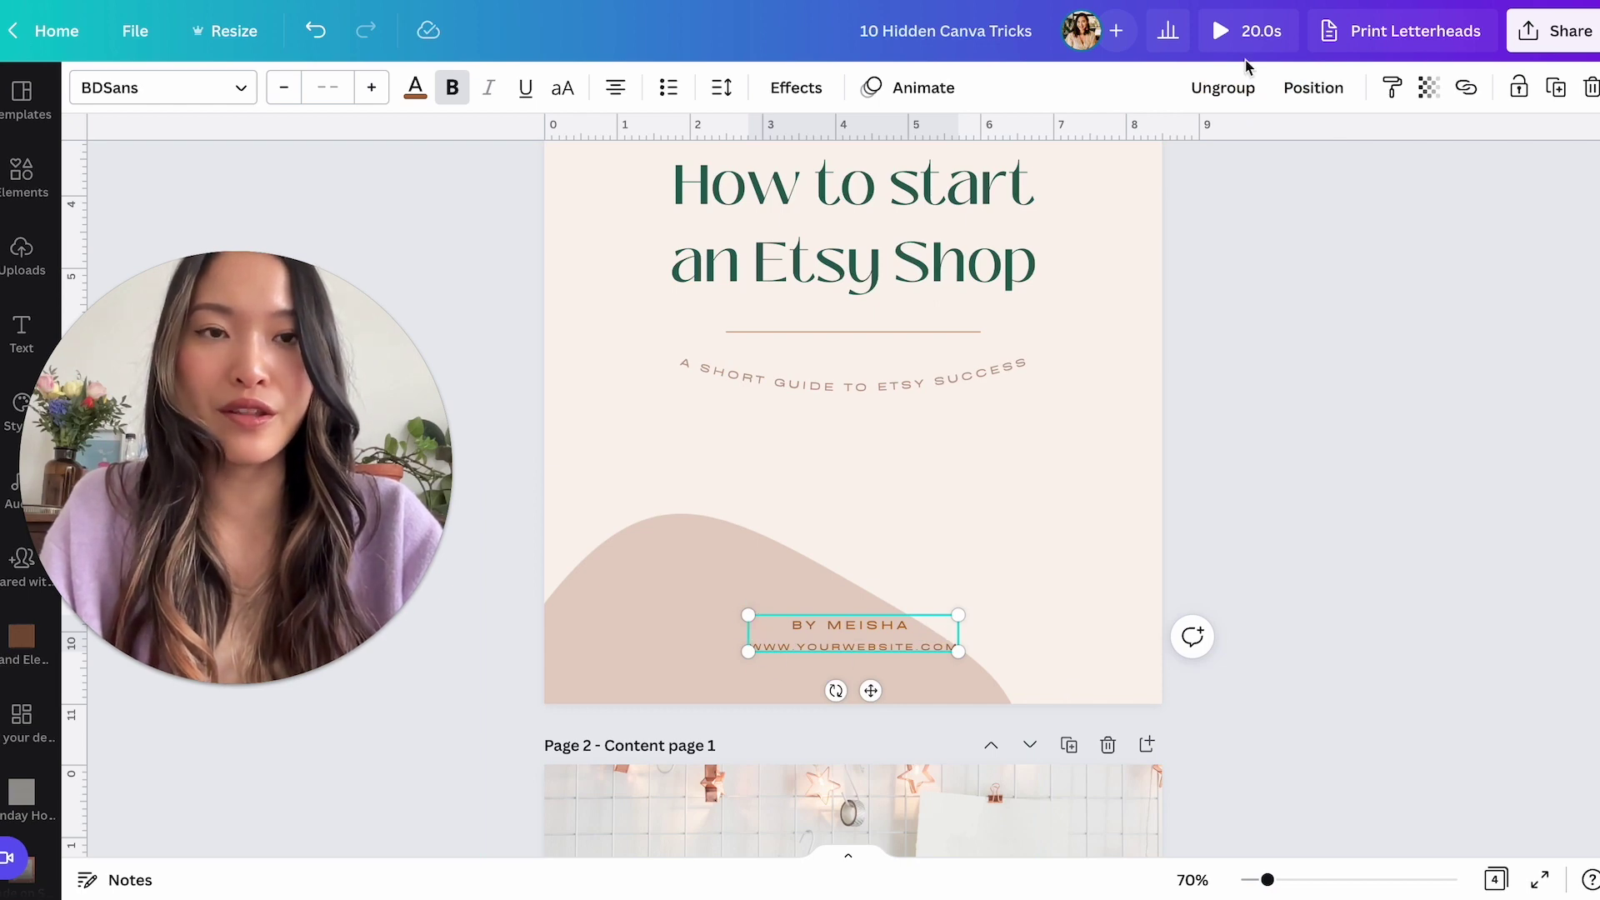
left_click(1222, 88)
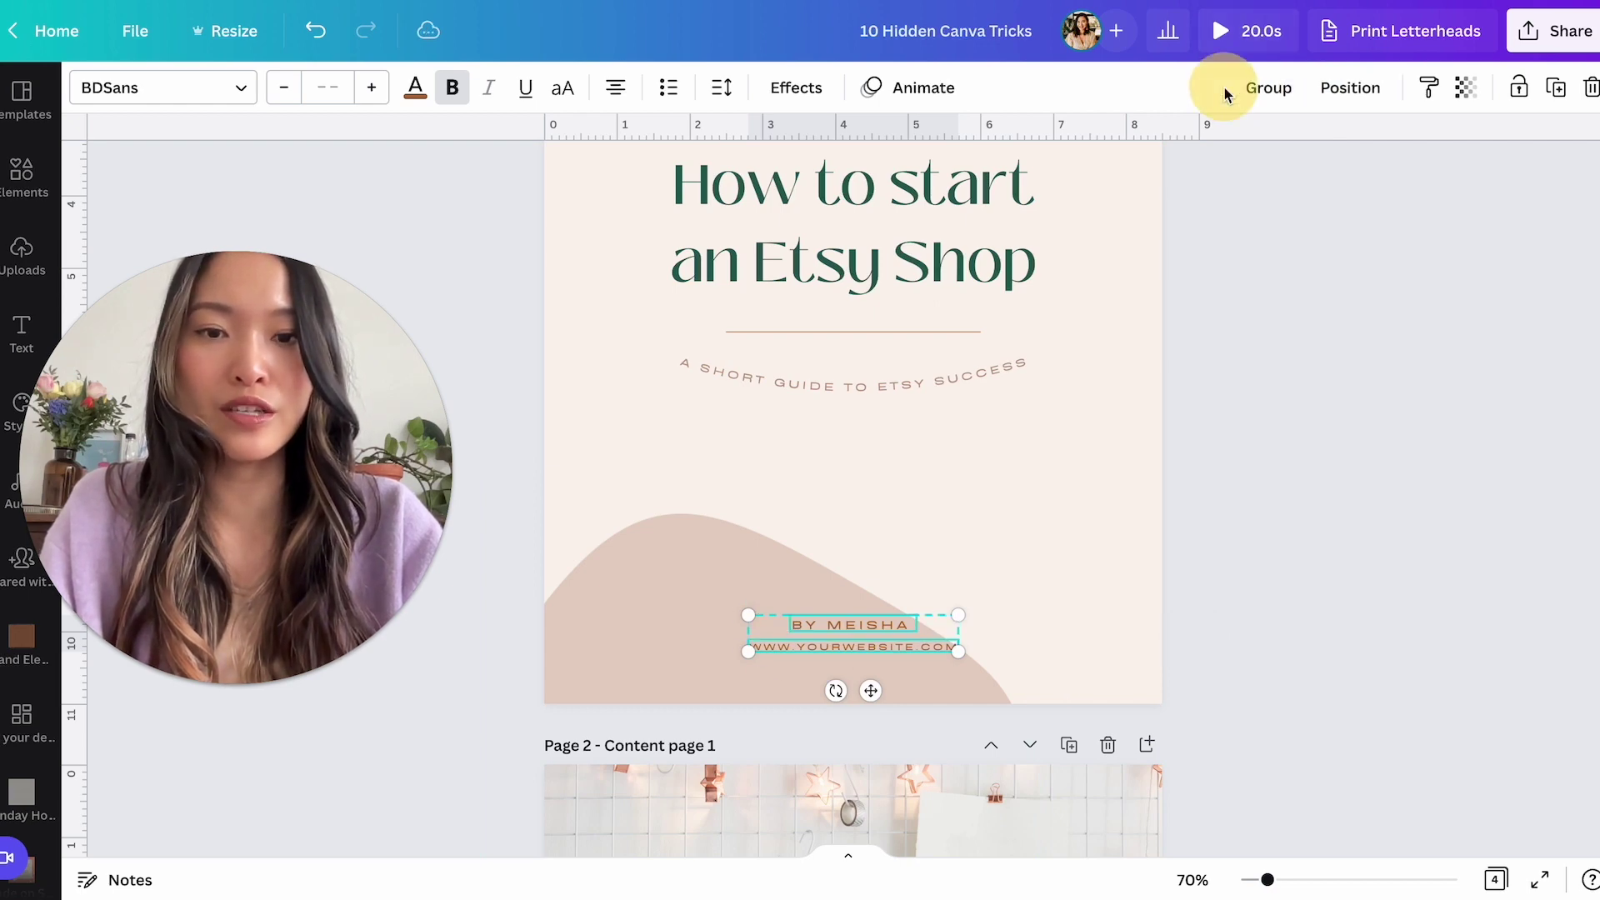
left_click(1269, 87)
left_click(1286, 671)
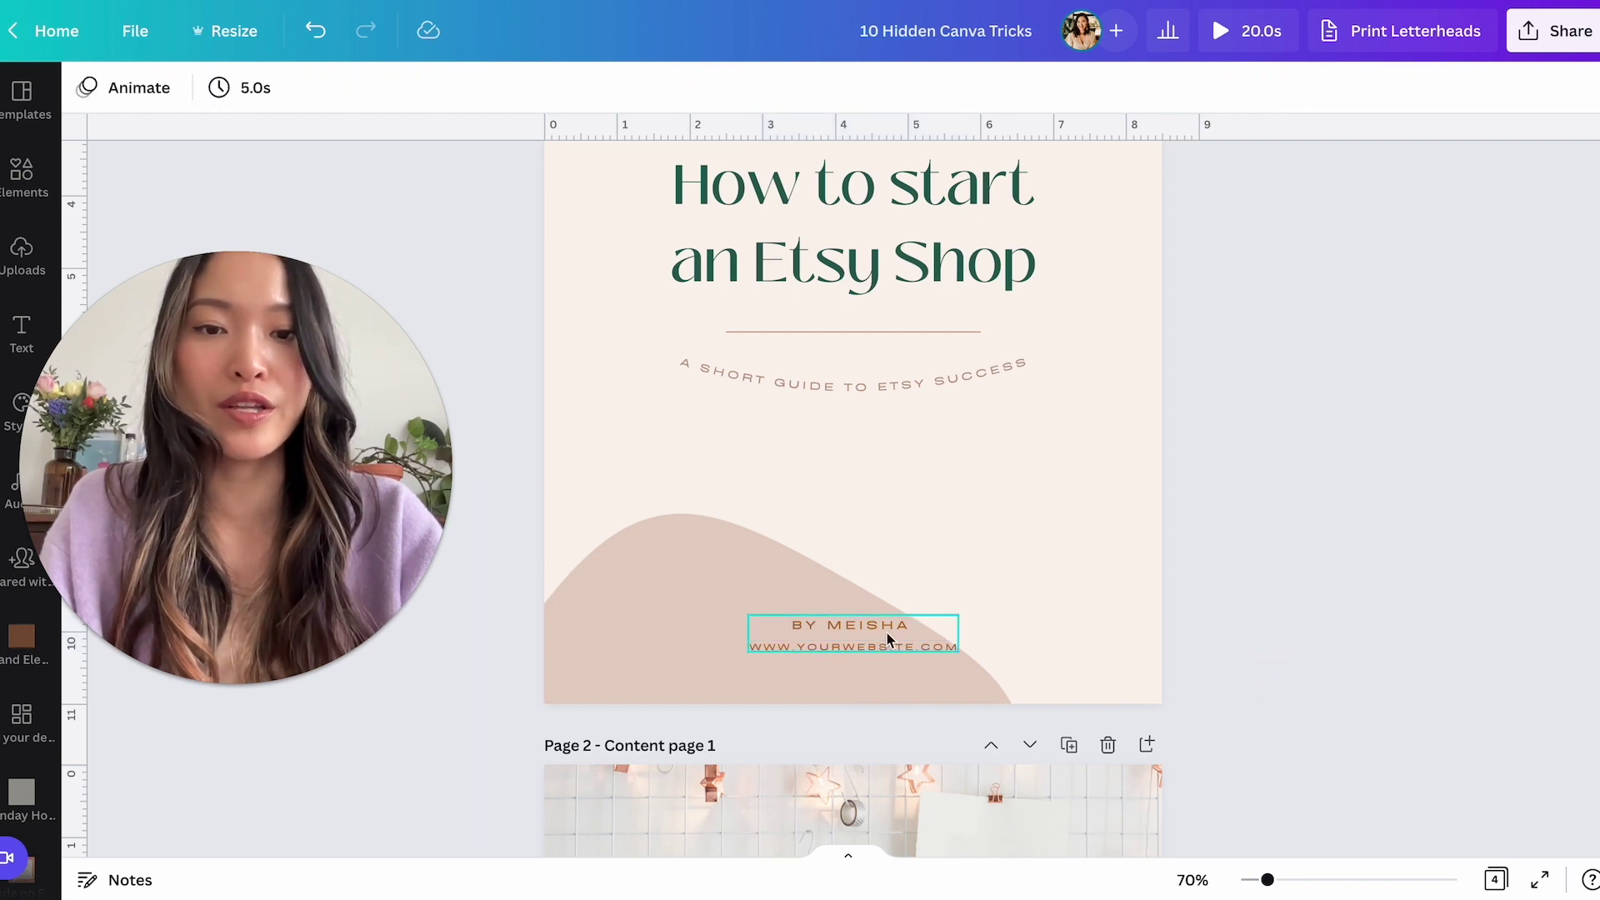
left_click_drag(892, 639, 899, 585)
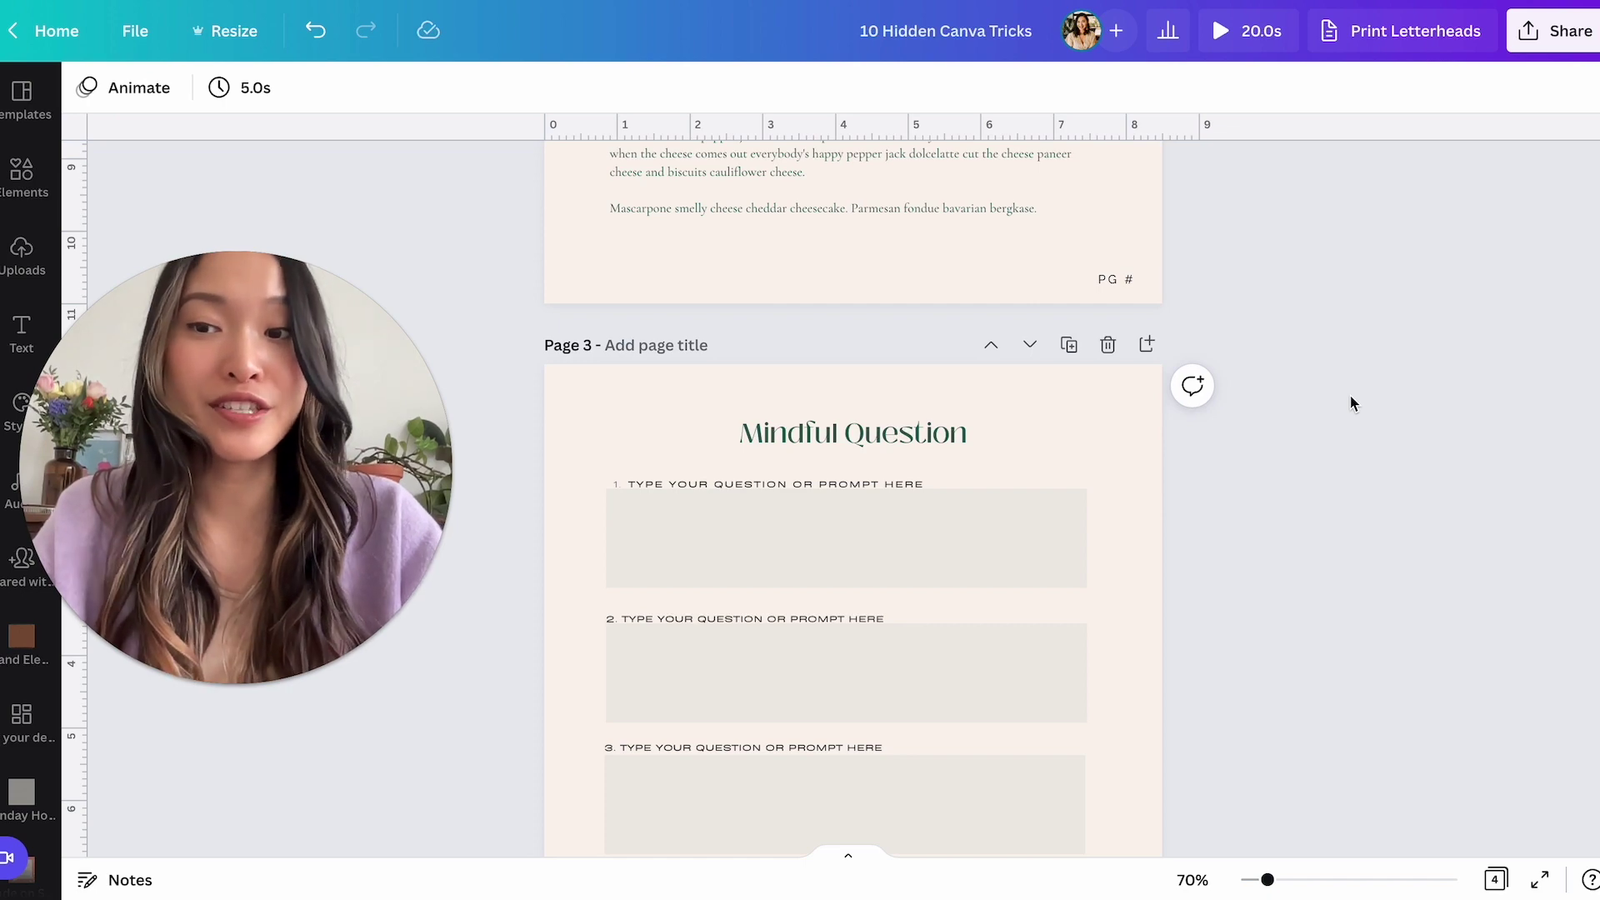
Remove the desk photo from the top frame on page 2, revealing the sky-and-hills placeholder.
scroll(1350, 396, "down", 10)
scroll(1350, 404, "down", 2)
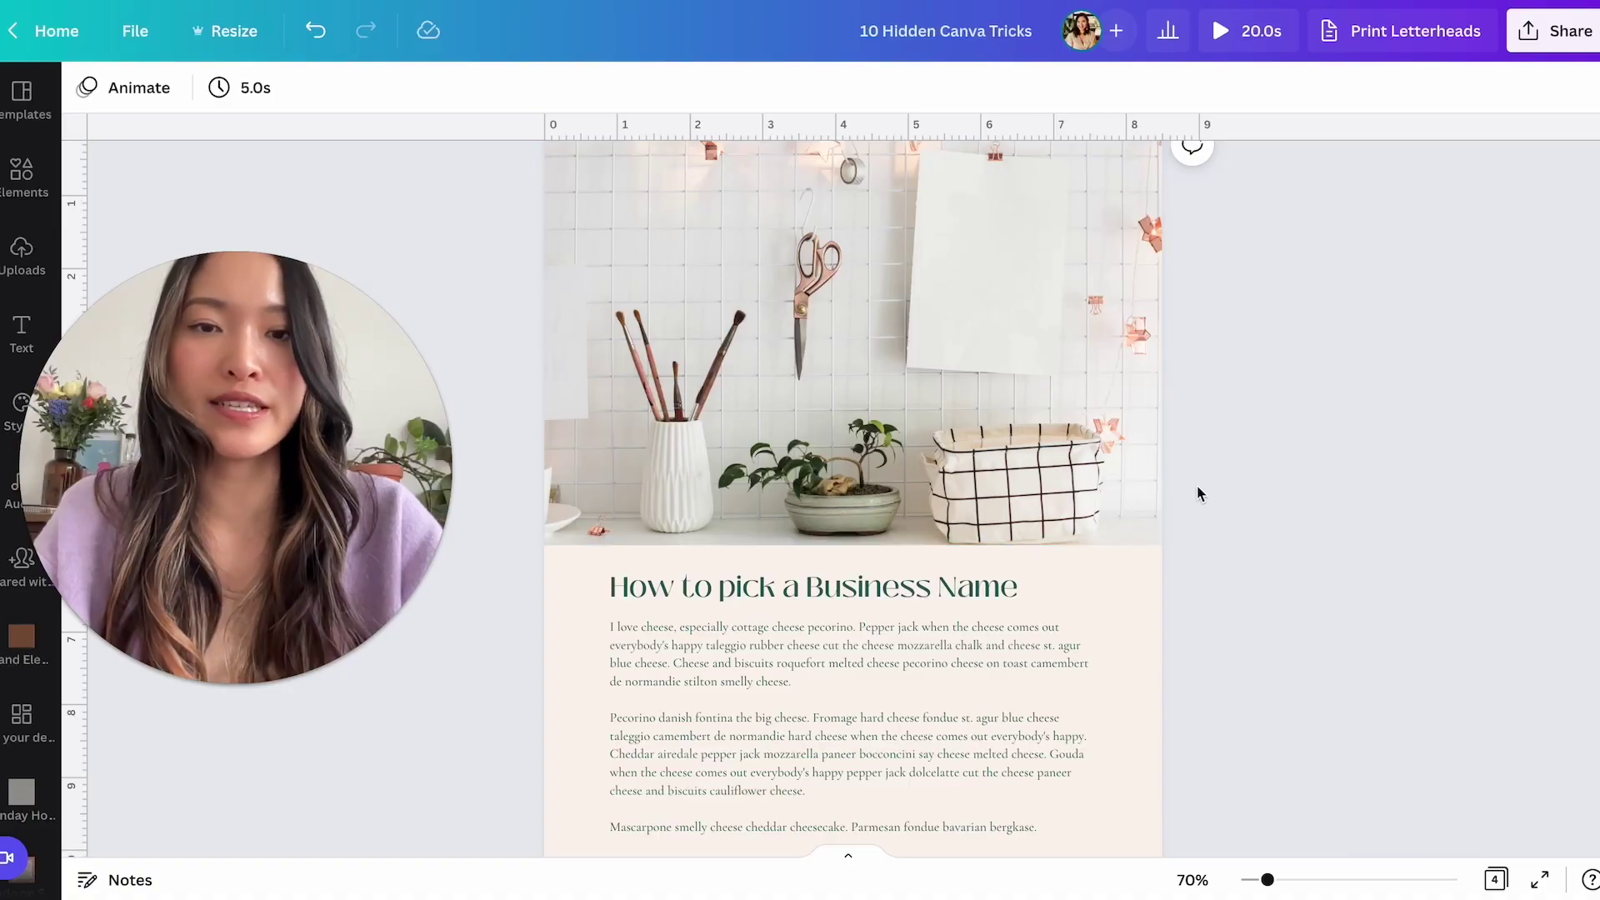
left_click(1016, 412)
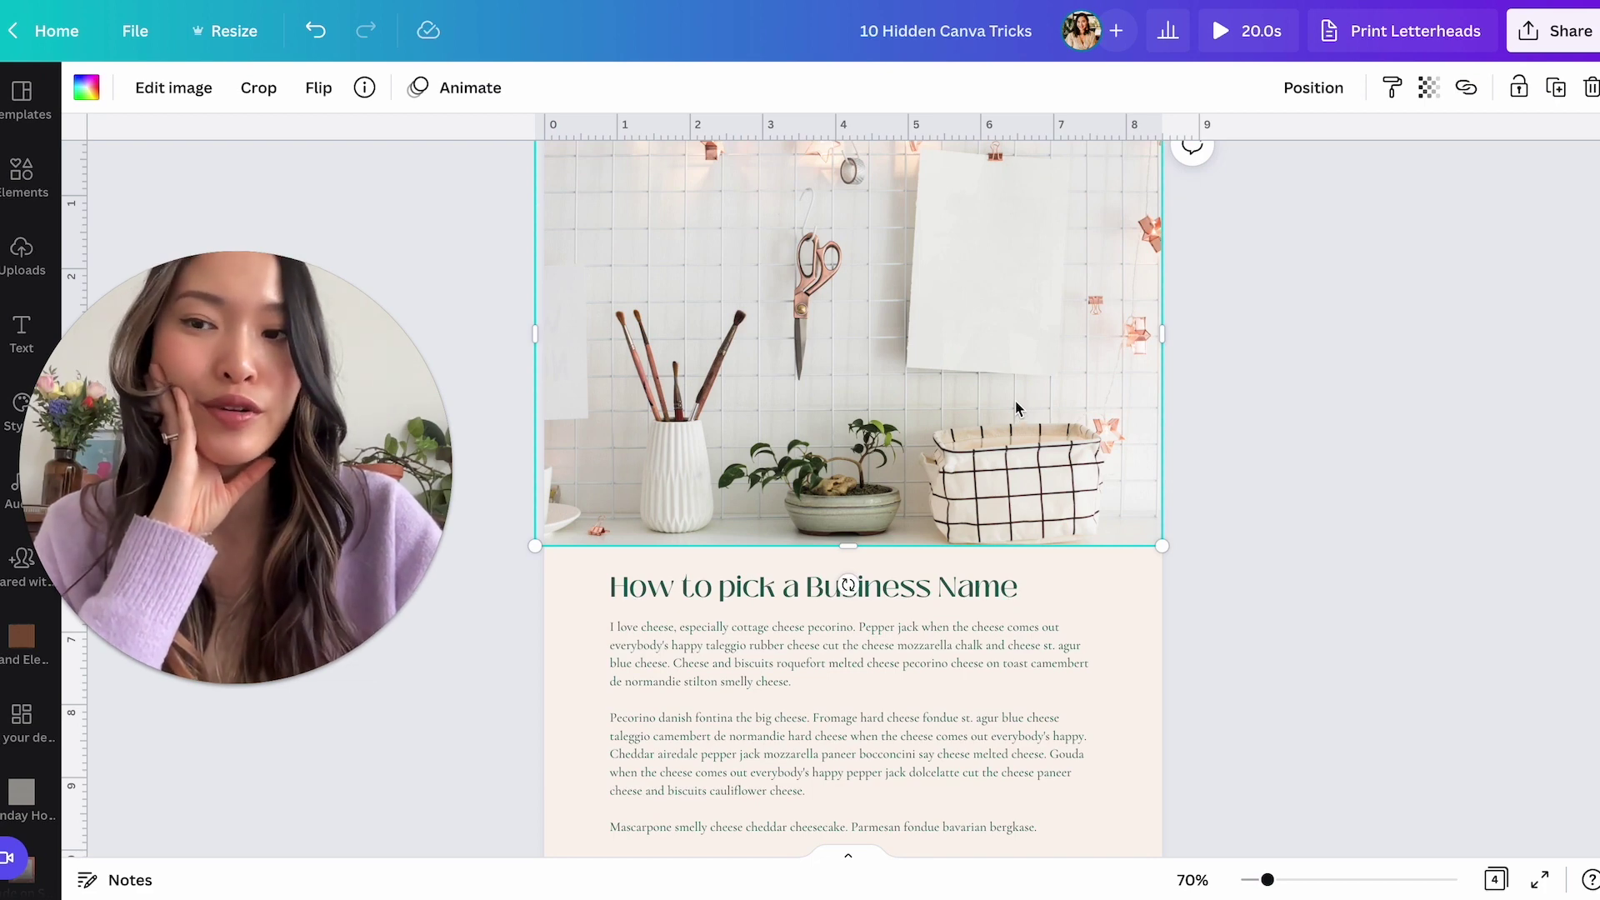
key("ctrl+v")
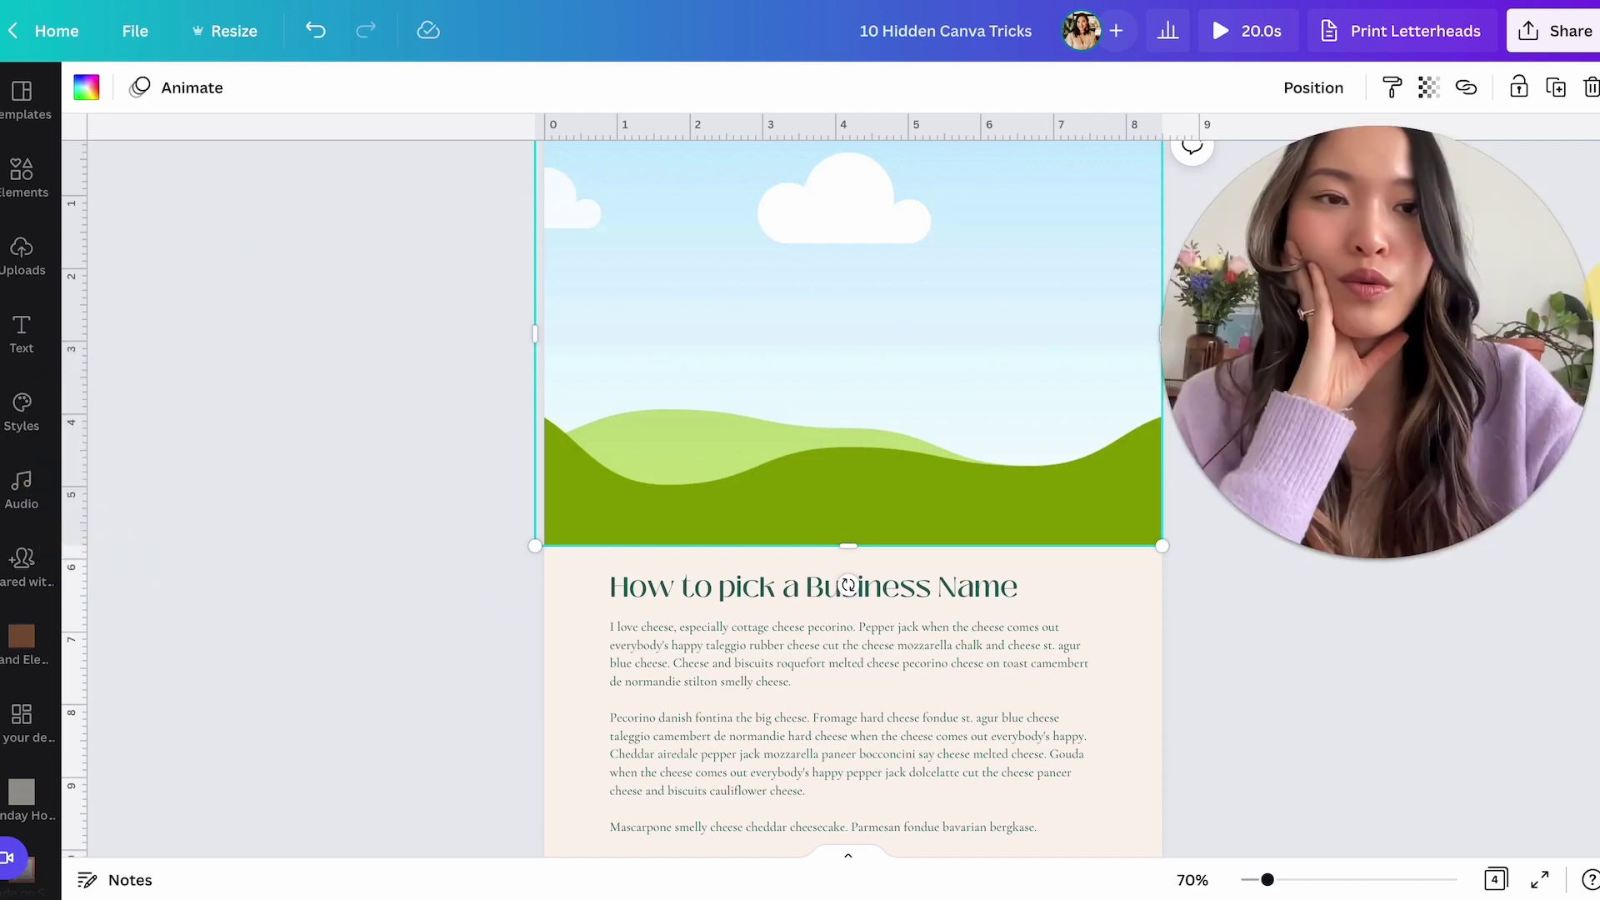
Browse the Frames collection in Elements, then return to the main elements list.
left_click(4, 192)
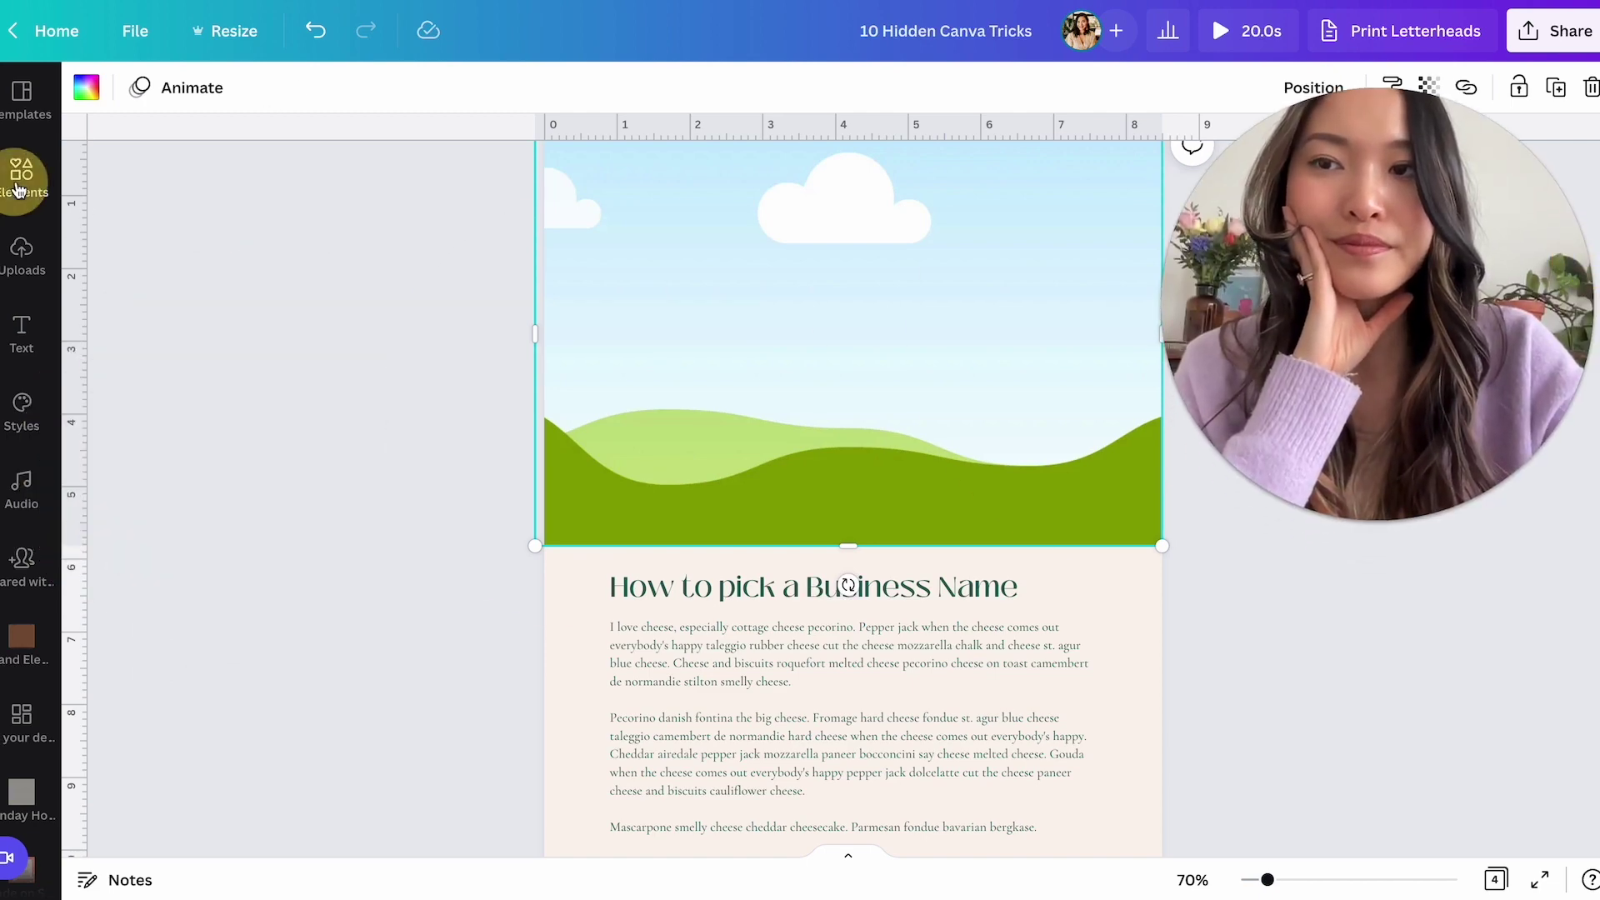
scroll(233, 667, "down", 2)
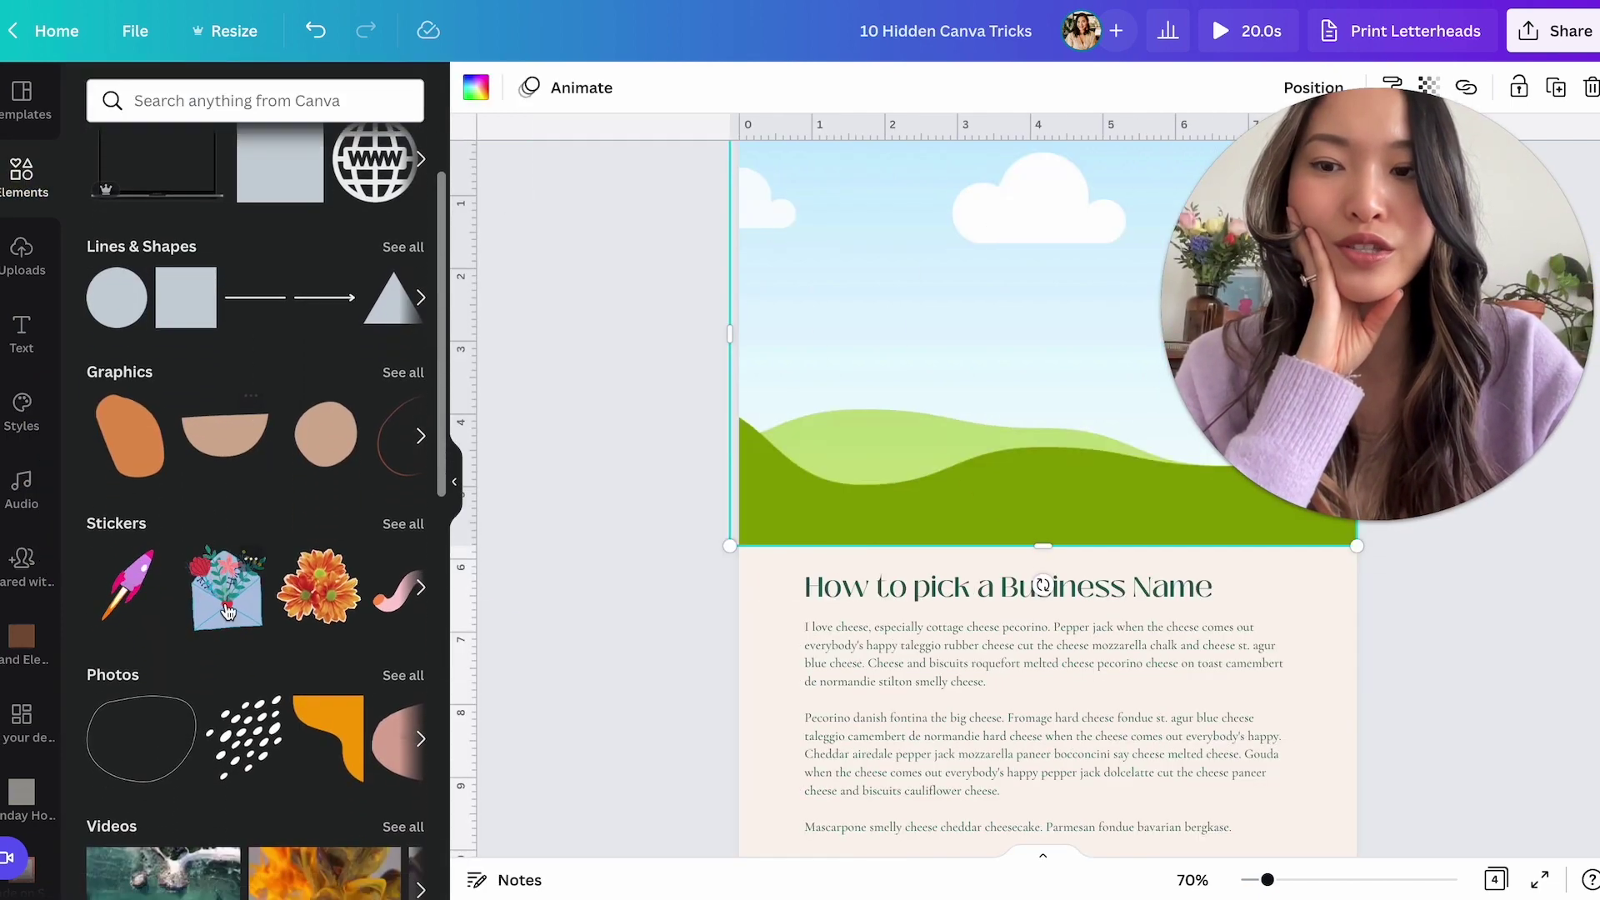
scroll(236, 671, "down", 6)
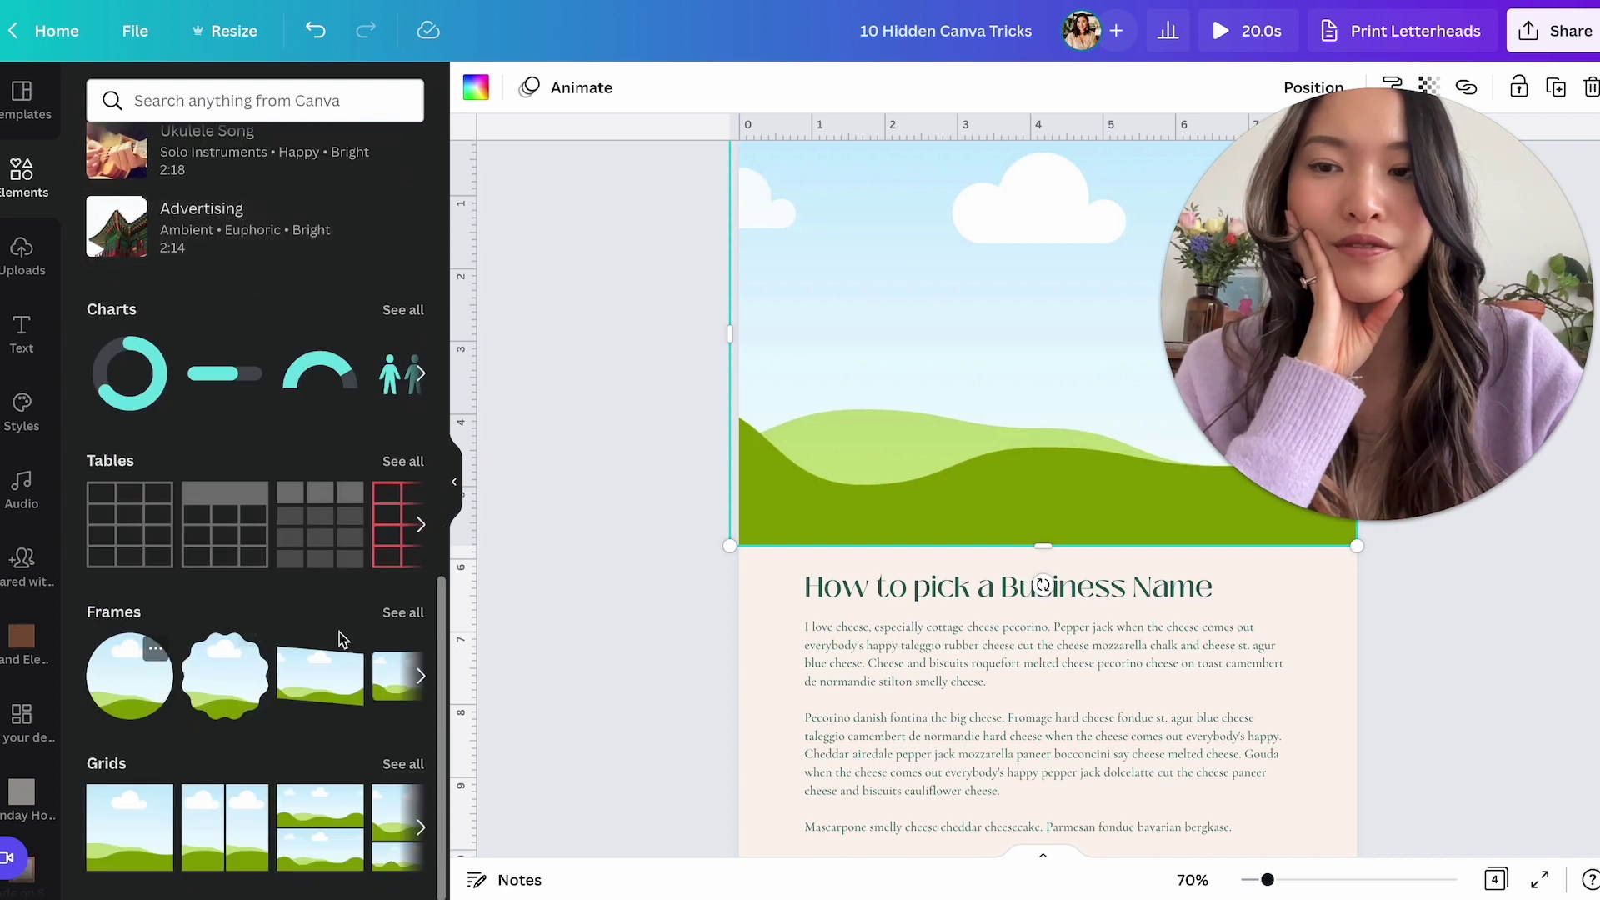
left_click(403, 614)
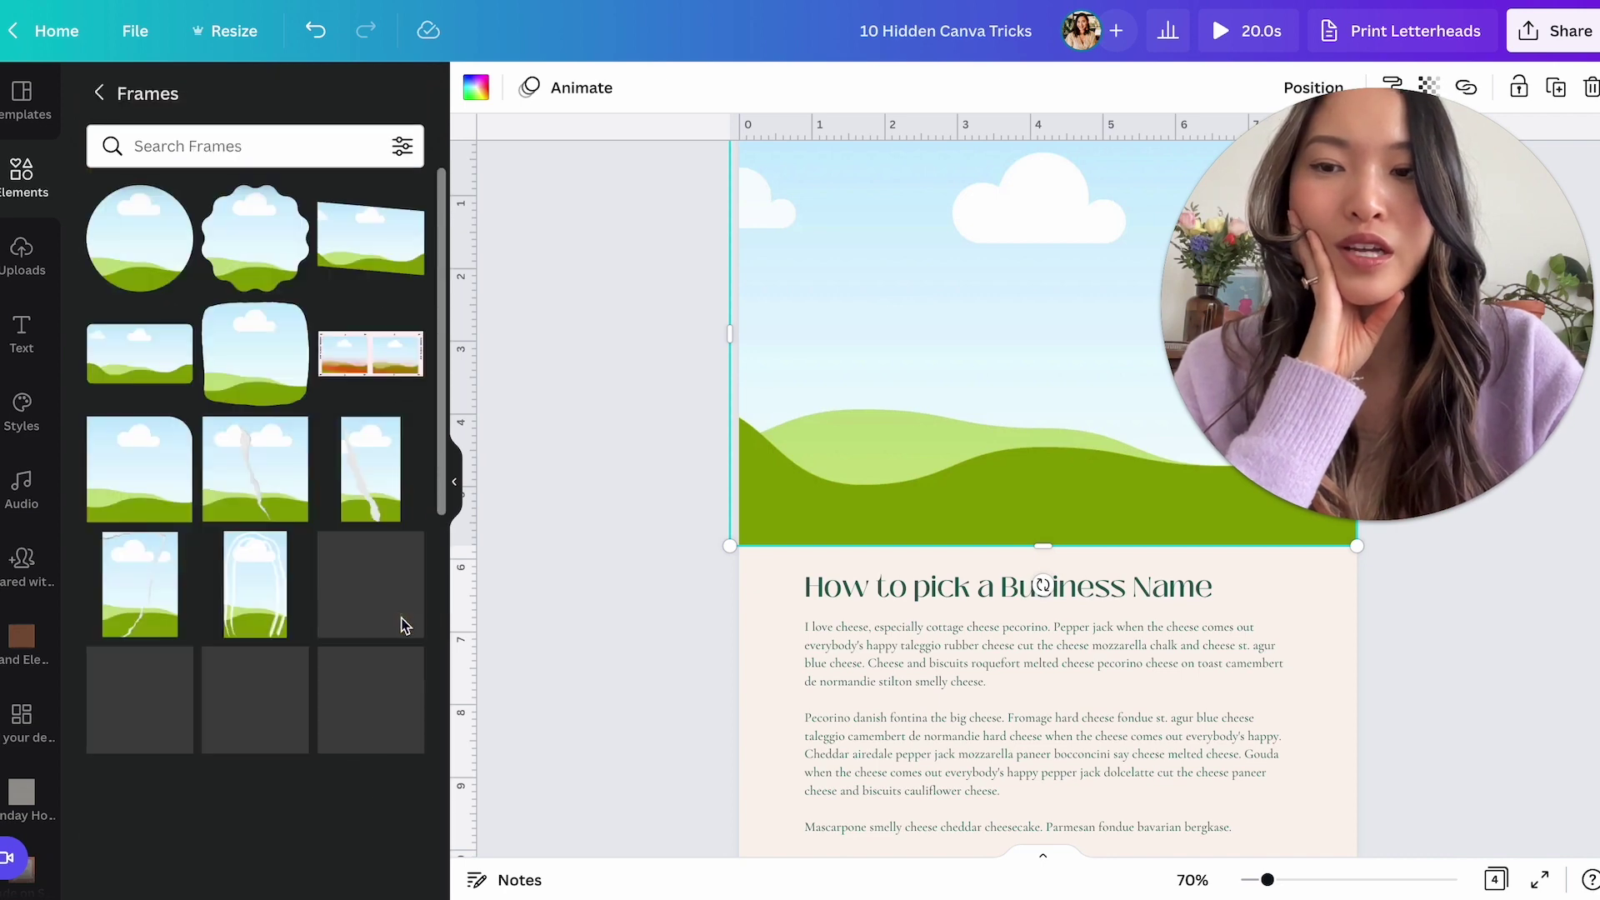
left_click(98, 90)
Add a sky-and-hills grid image to the page and make it shorter.
scroll(167, 750, "down", 7)
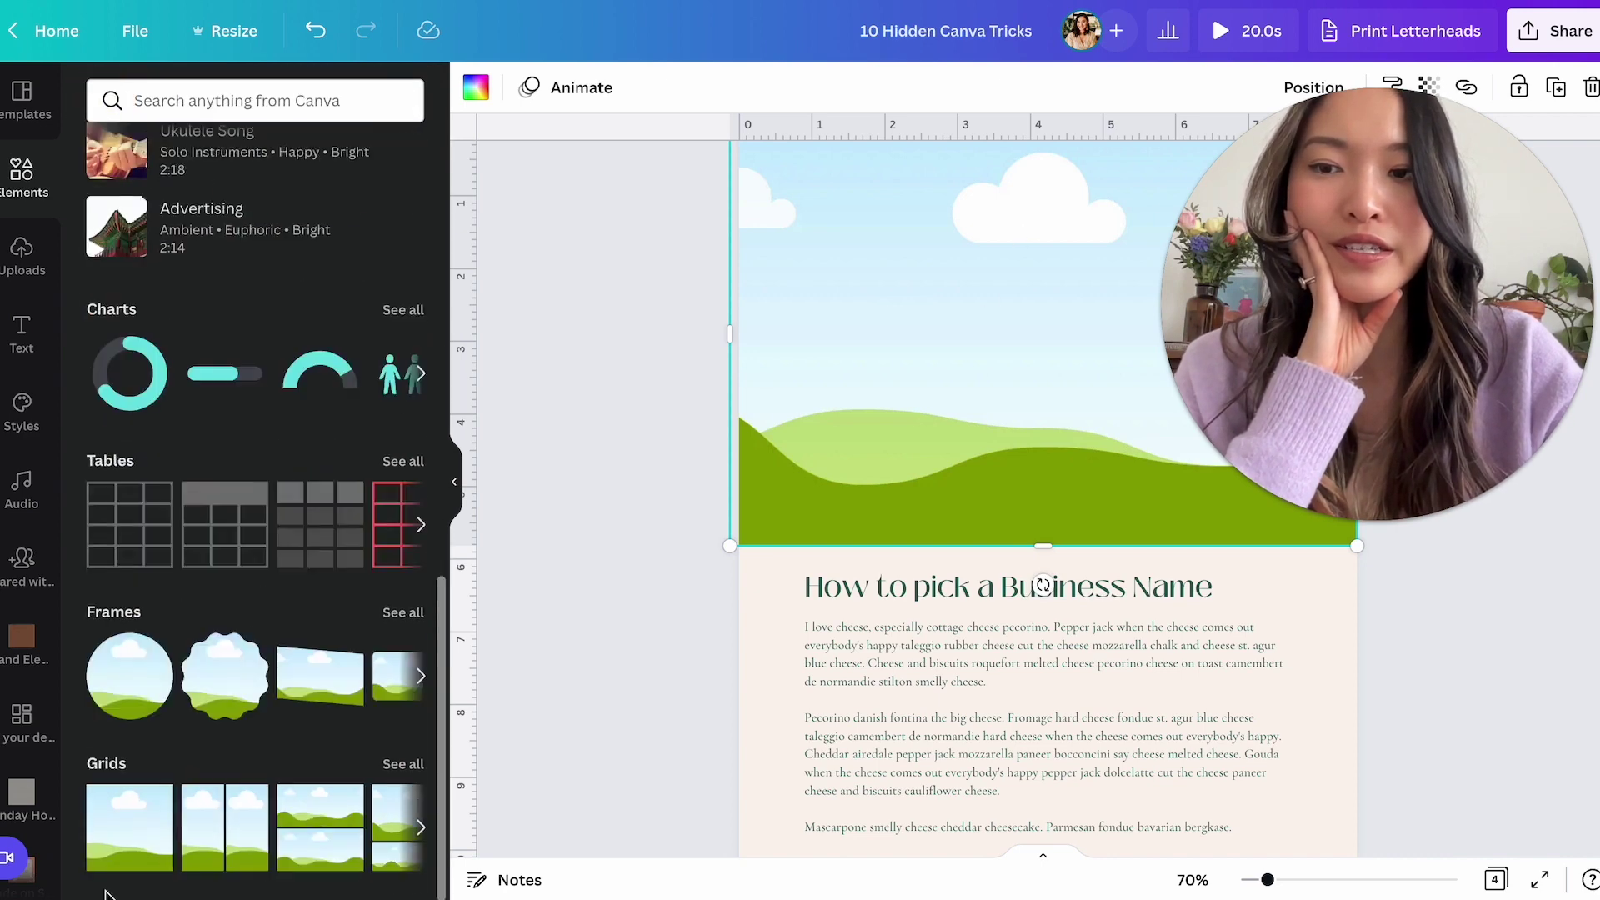
left_click(115, 850)
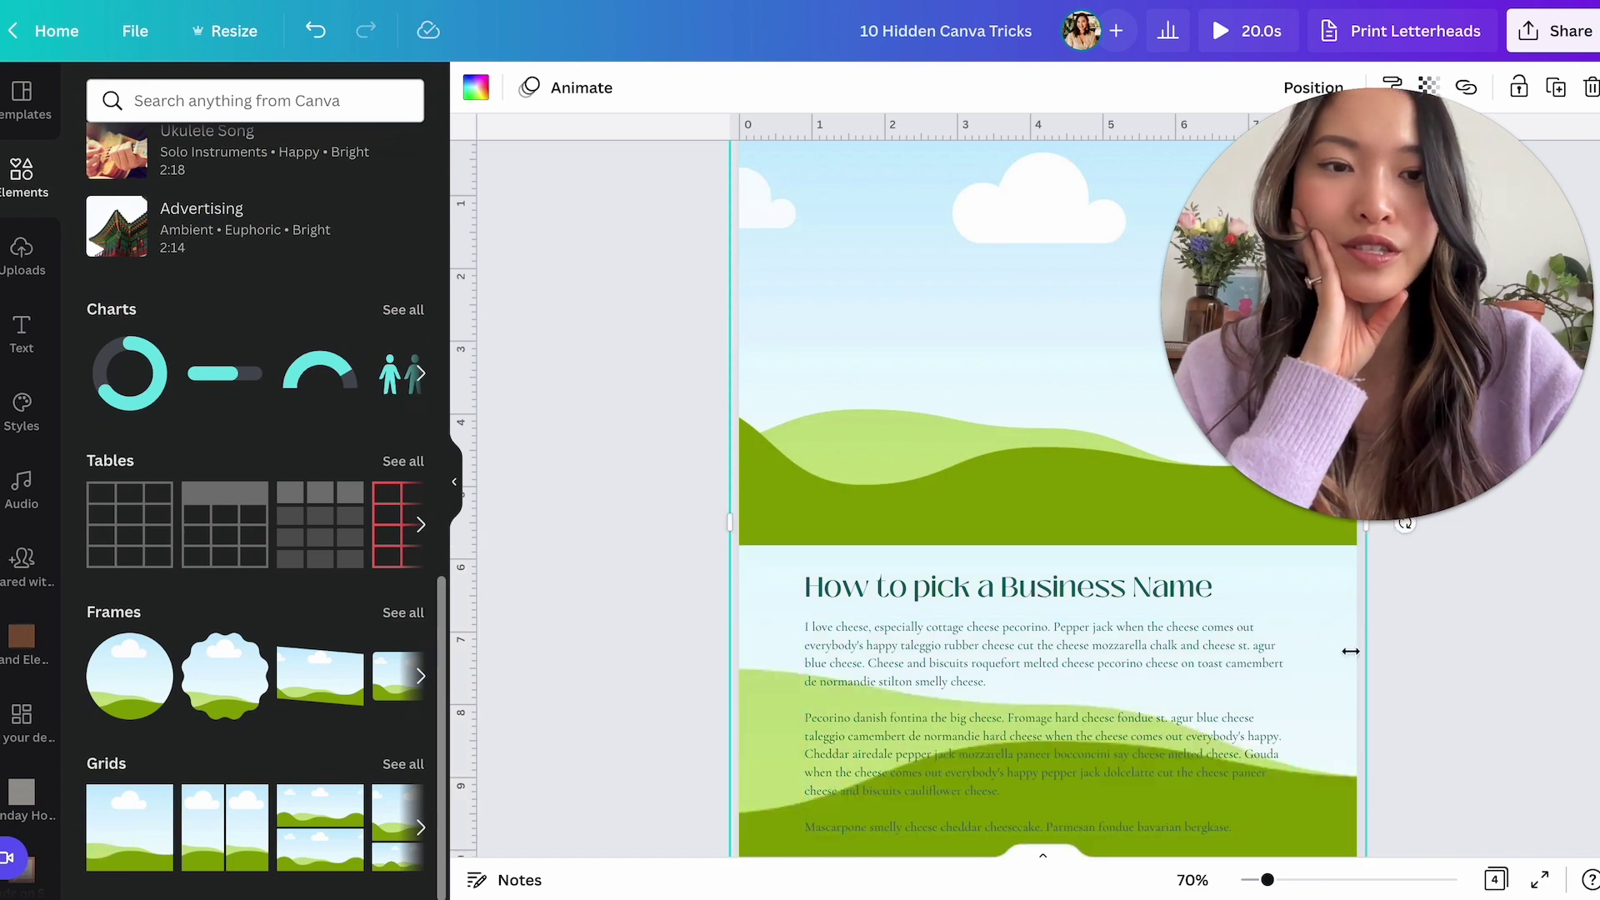
scroll(1359, 683, "down", 3)
left_click_drag(1365, 739, 794, 503)
key("ctrl+z")
key("ctrl+z")
key("ctrl+z")
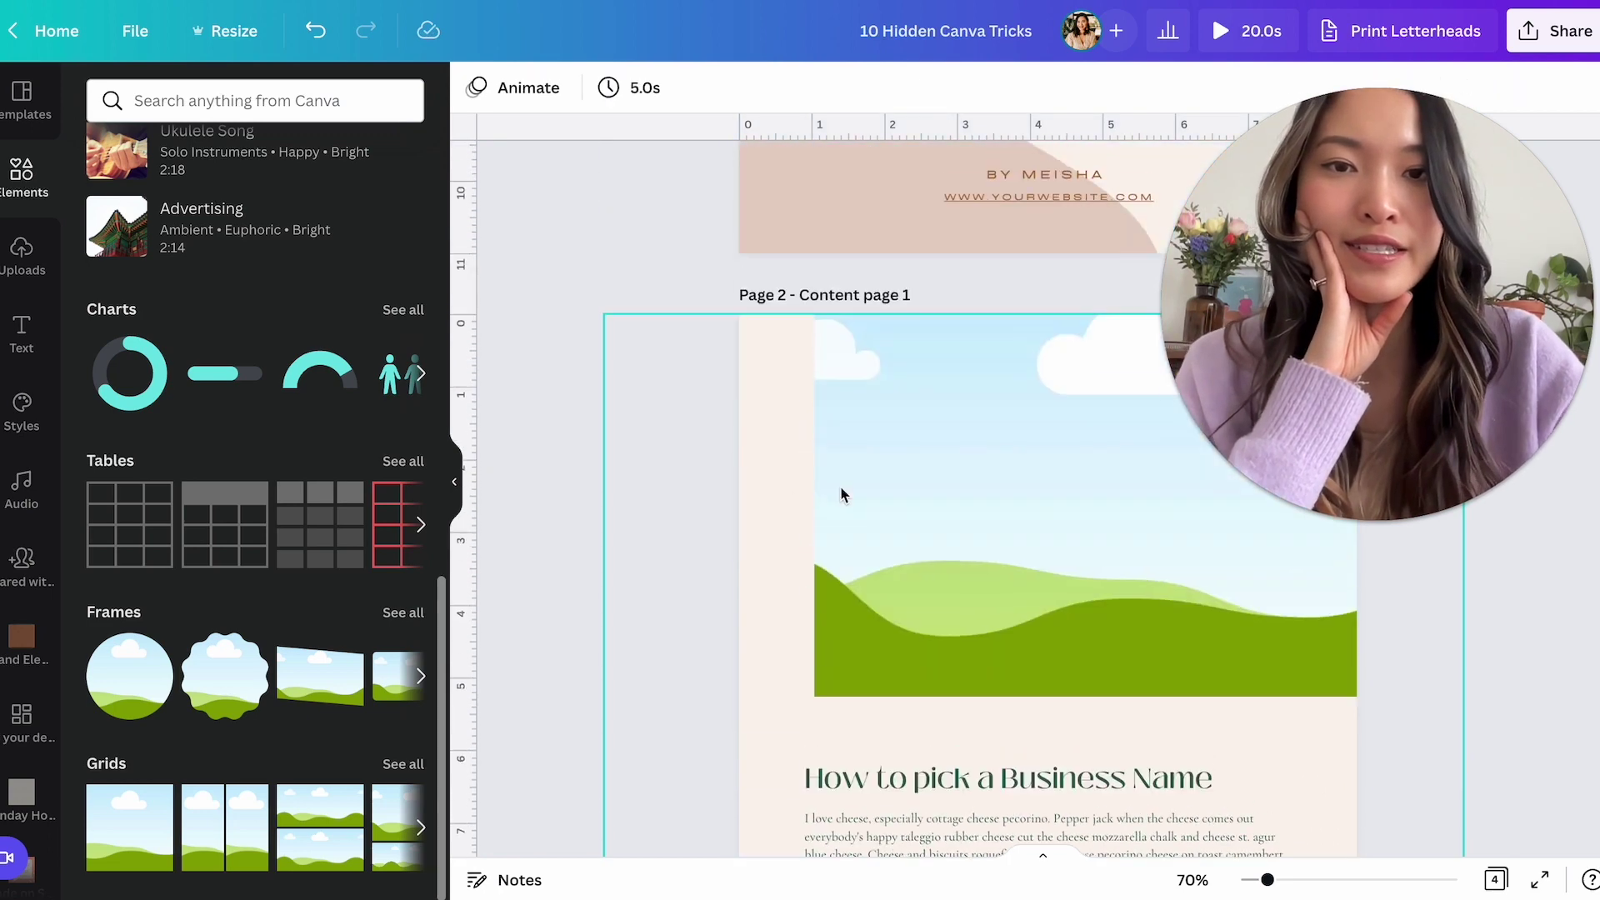
left_click_drag(957, 500, 892, 506)
left_click_drag(1047, 294, 1047, 316)
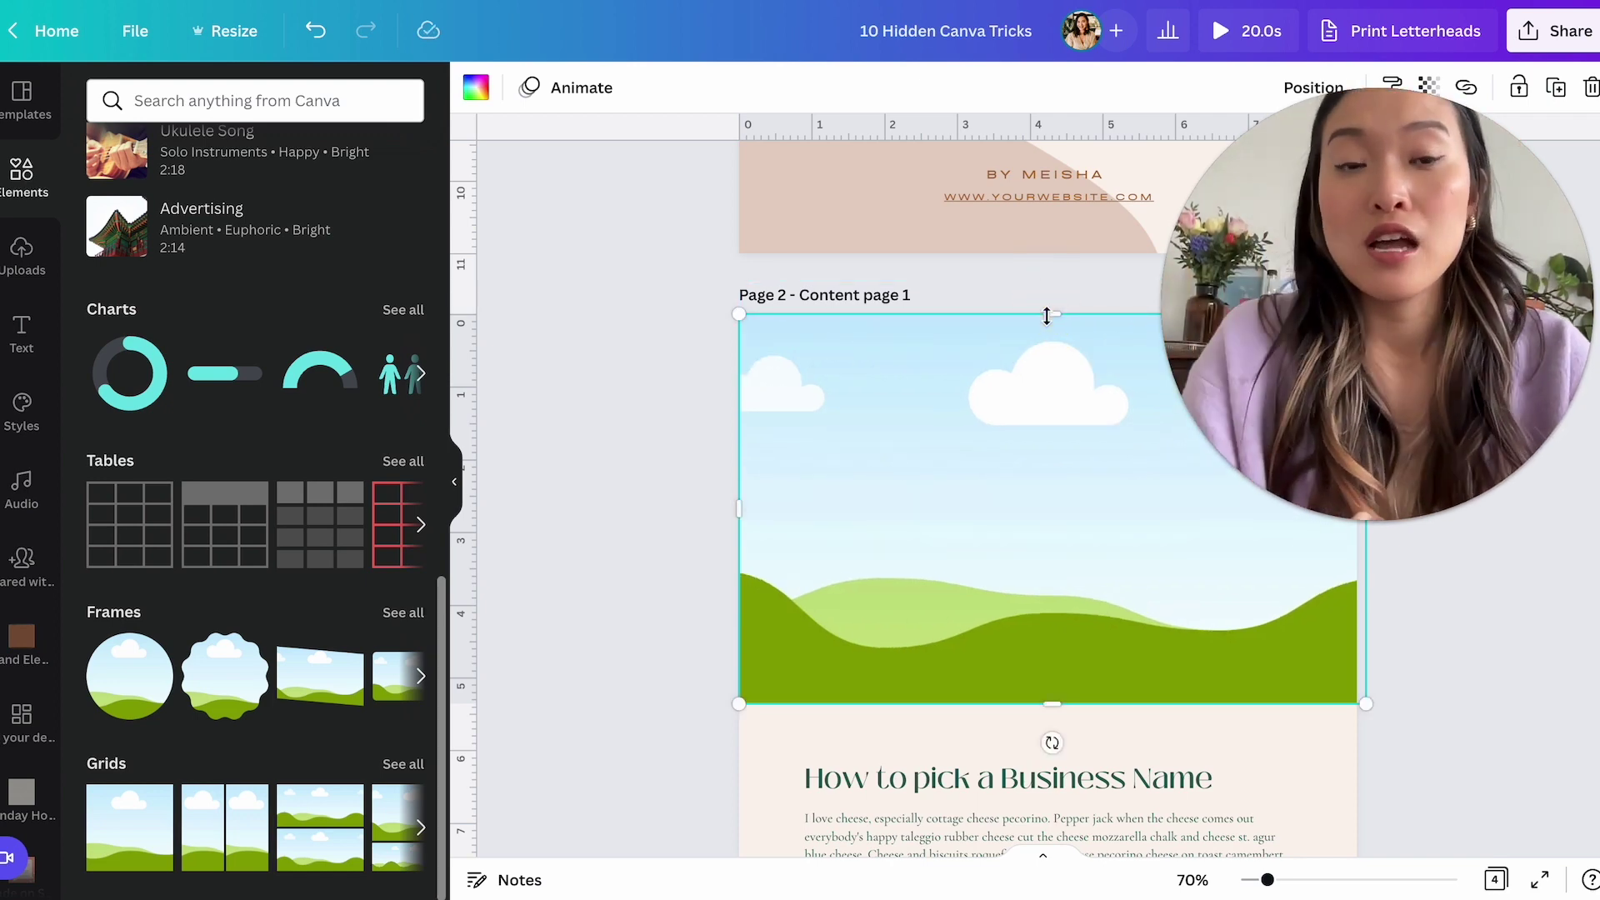
Test the uploaded screenshot in the frame, then undo the placement.
left_click(22, 259)
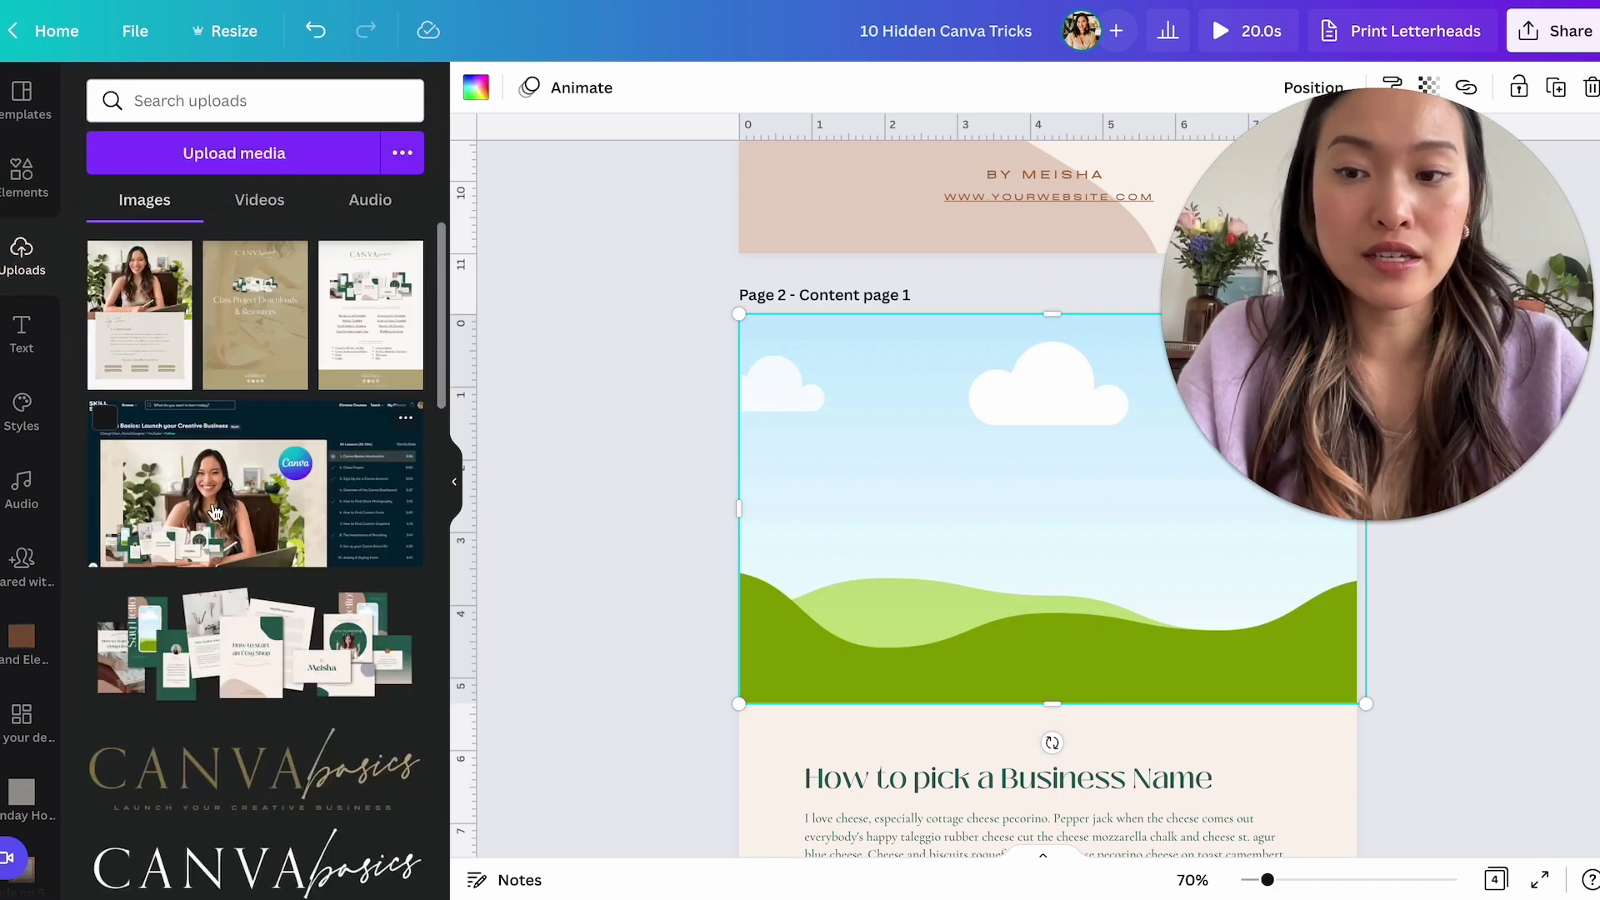
left_click_drag(214, 511, 915, 478)
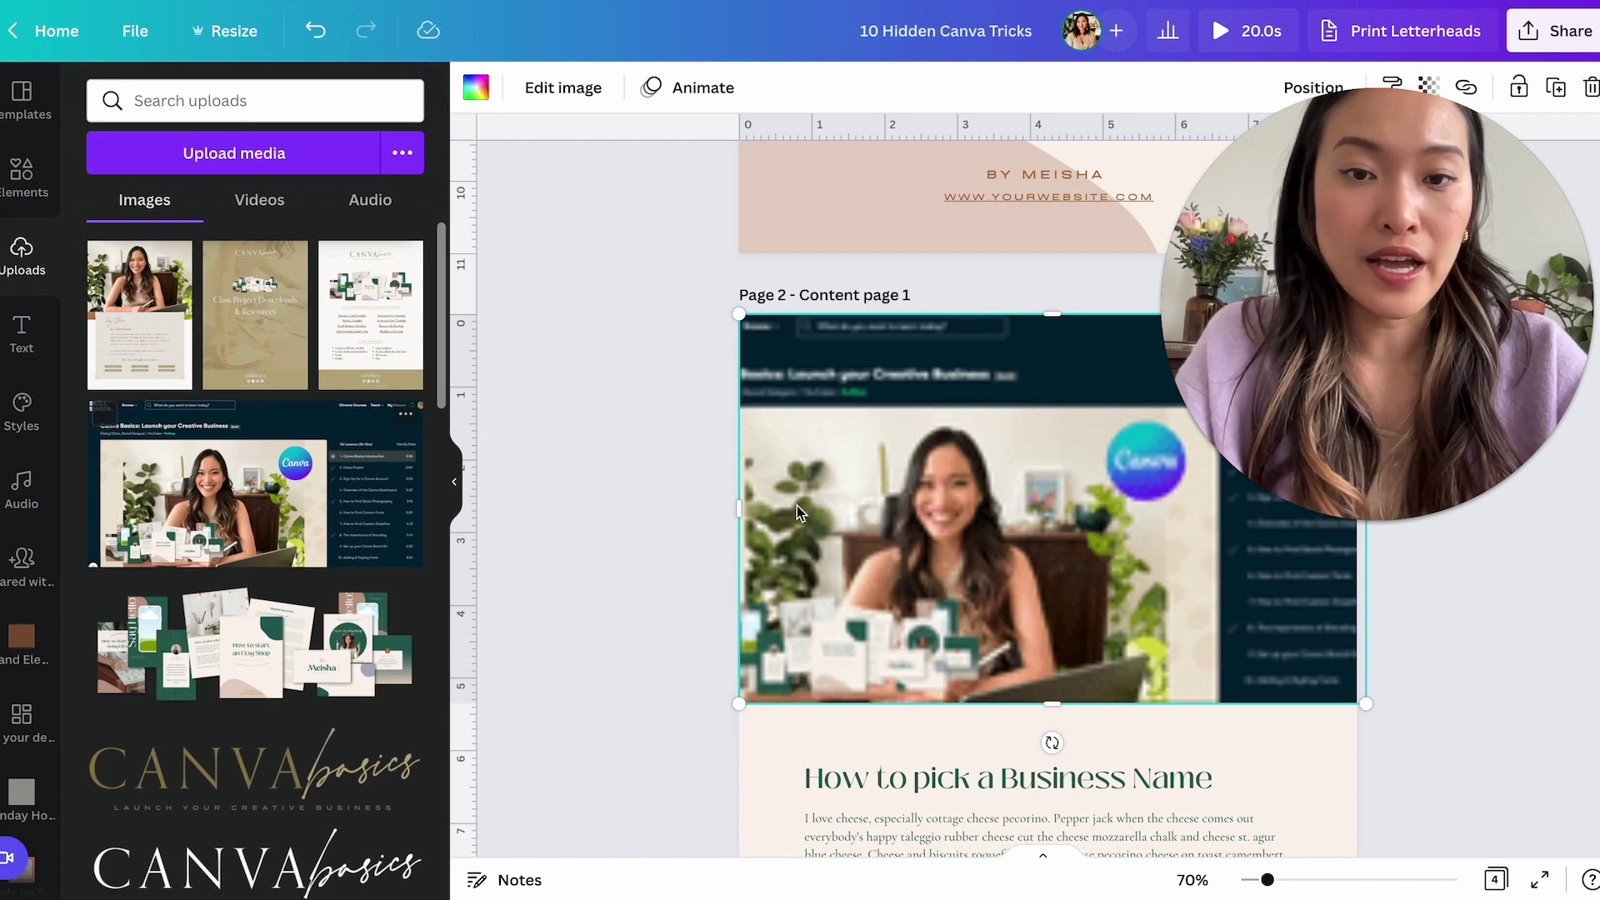
scroll(617, 491, "down", 3)
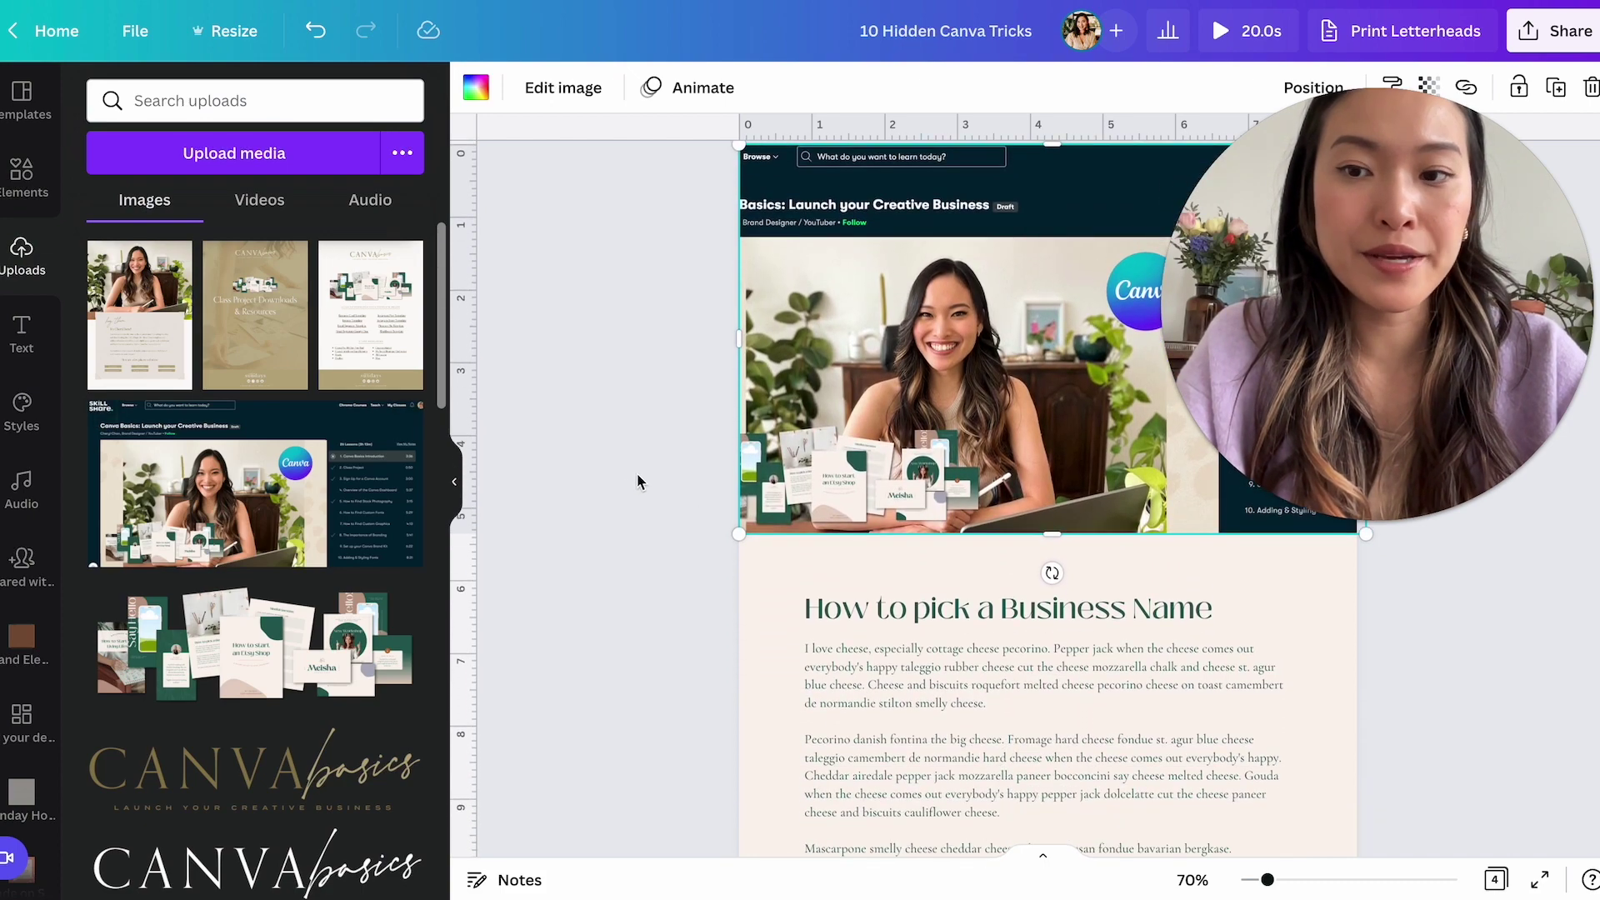
key("ctrl+z")
scroll(250, 466, "down", 4)
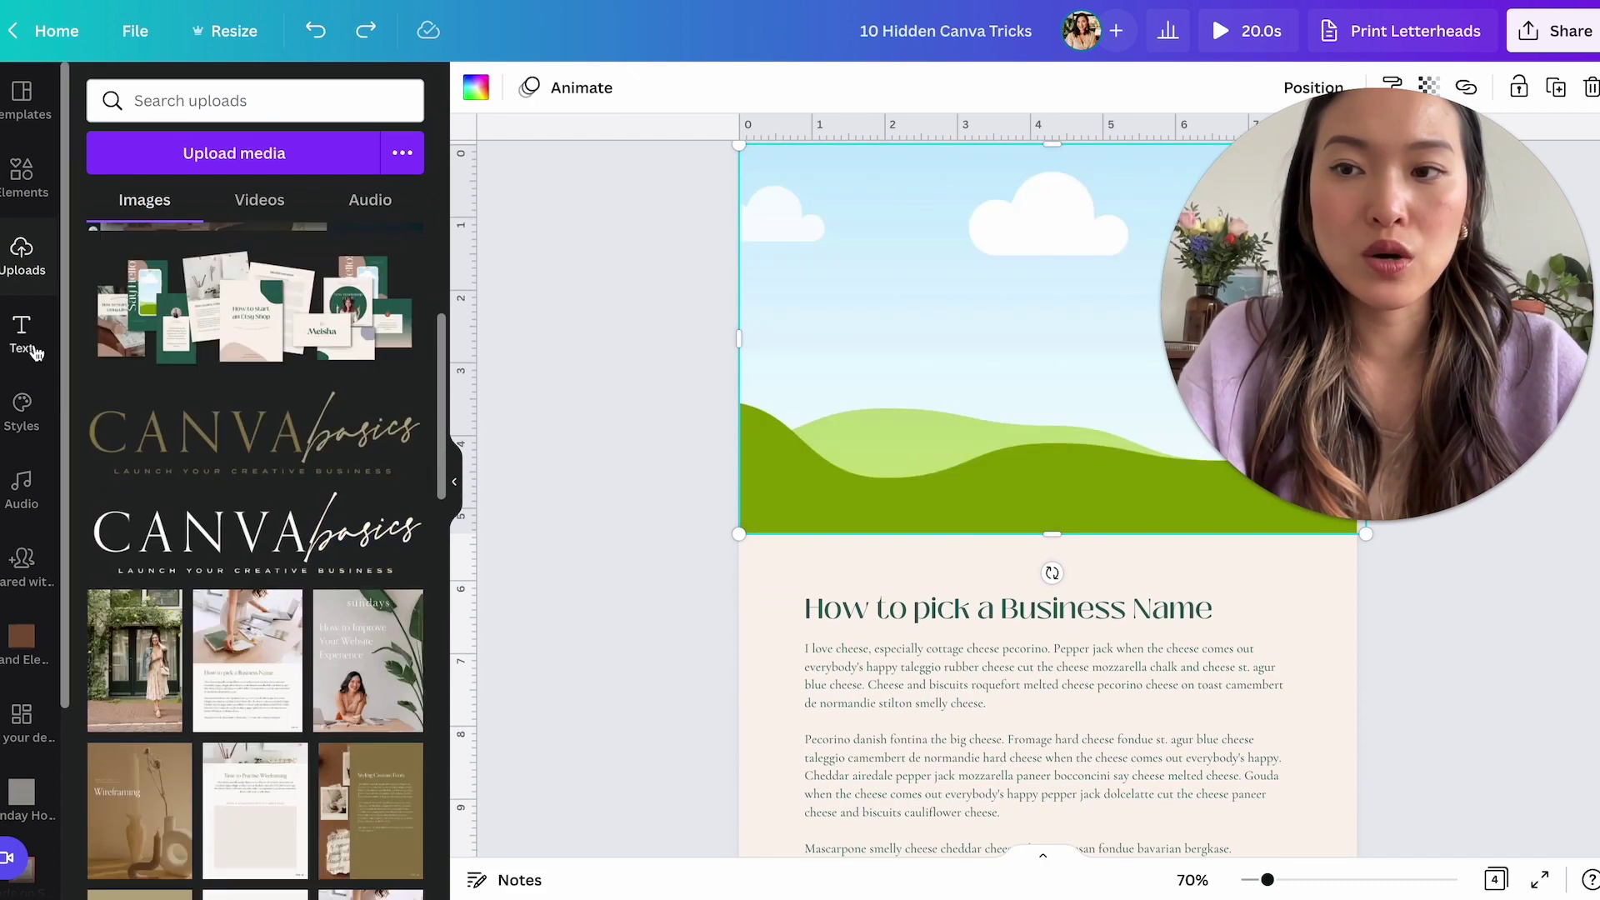
Show all stock photos from the Elements library.
left_click(20, 179)
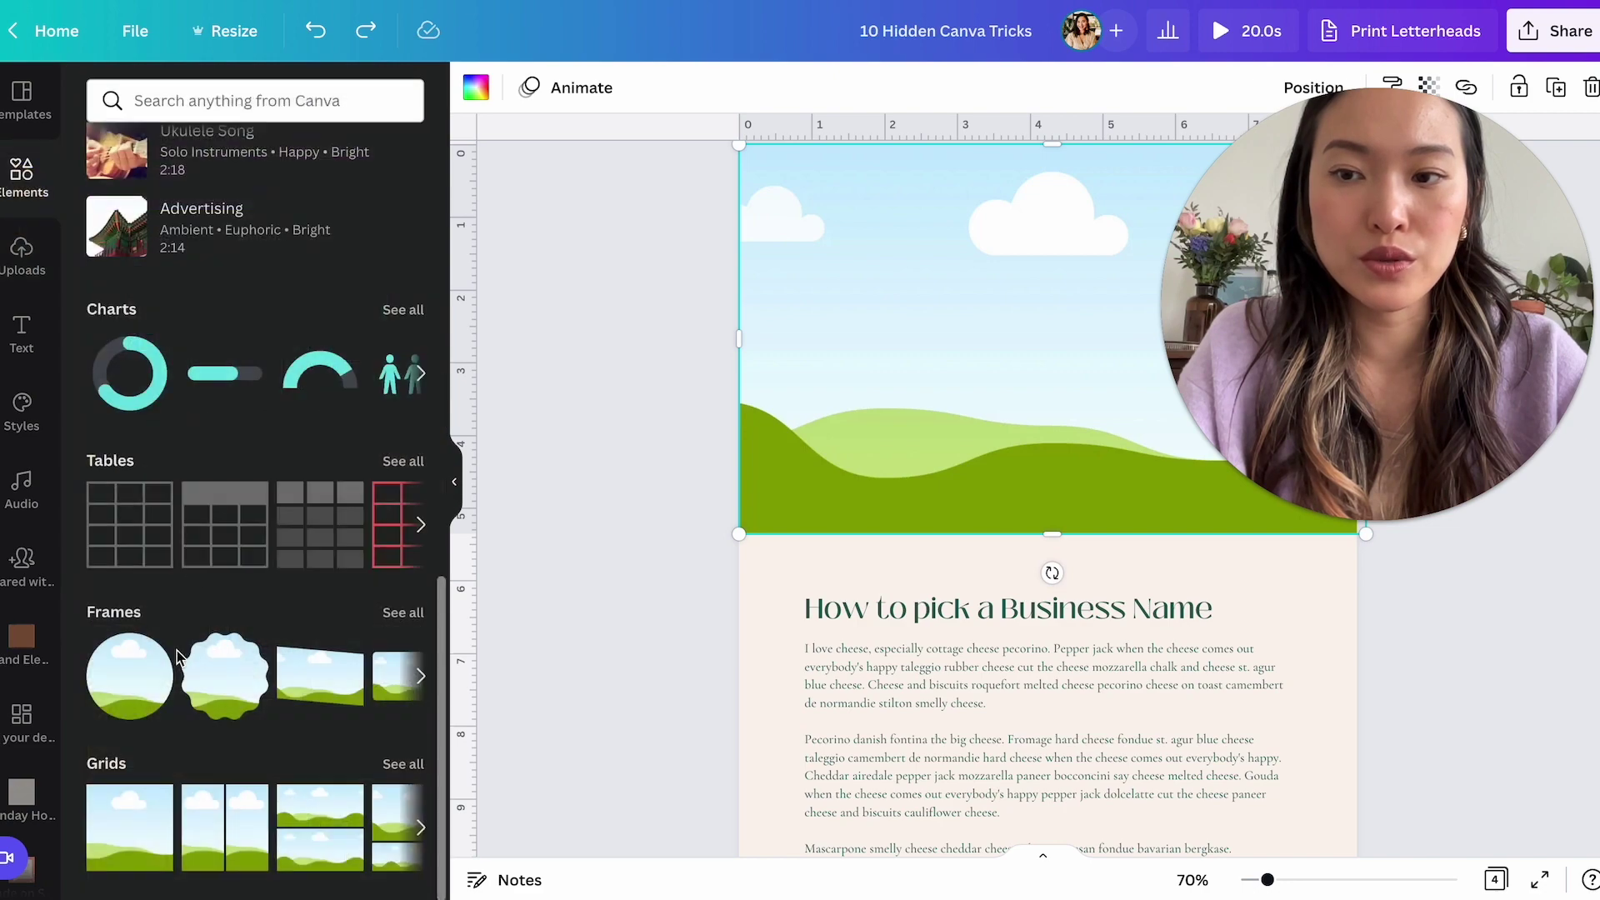
scroll(176, 654, "up", 10)
scroll(373, 573, "down", 2)
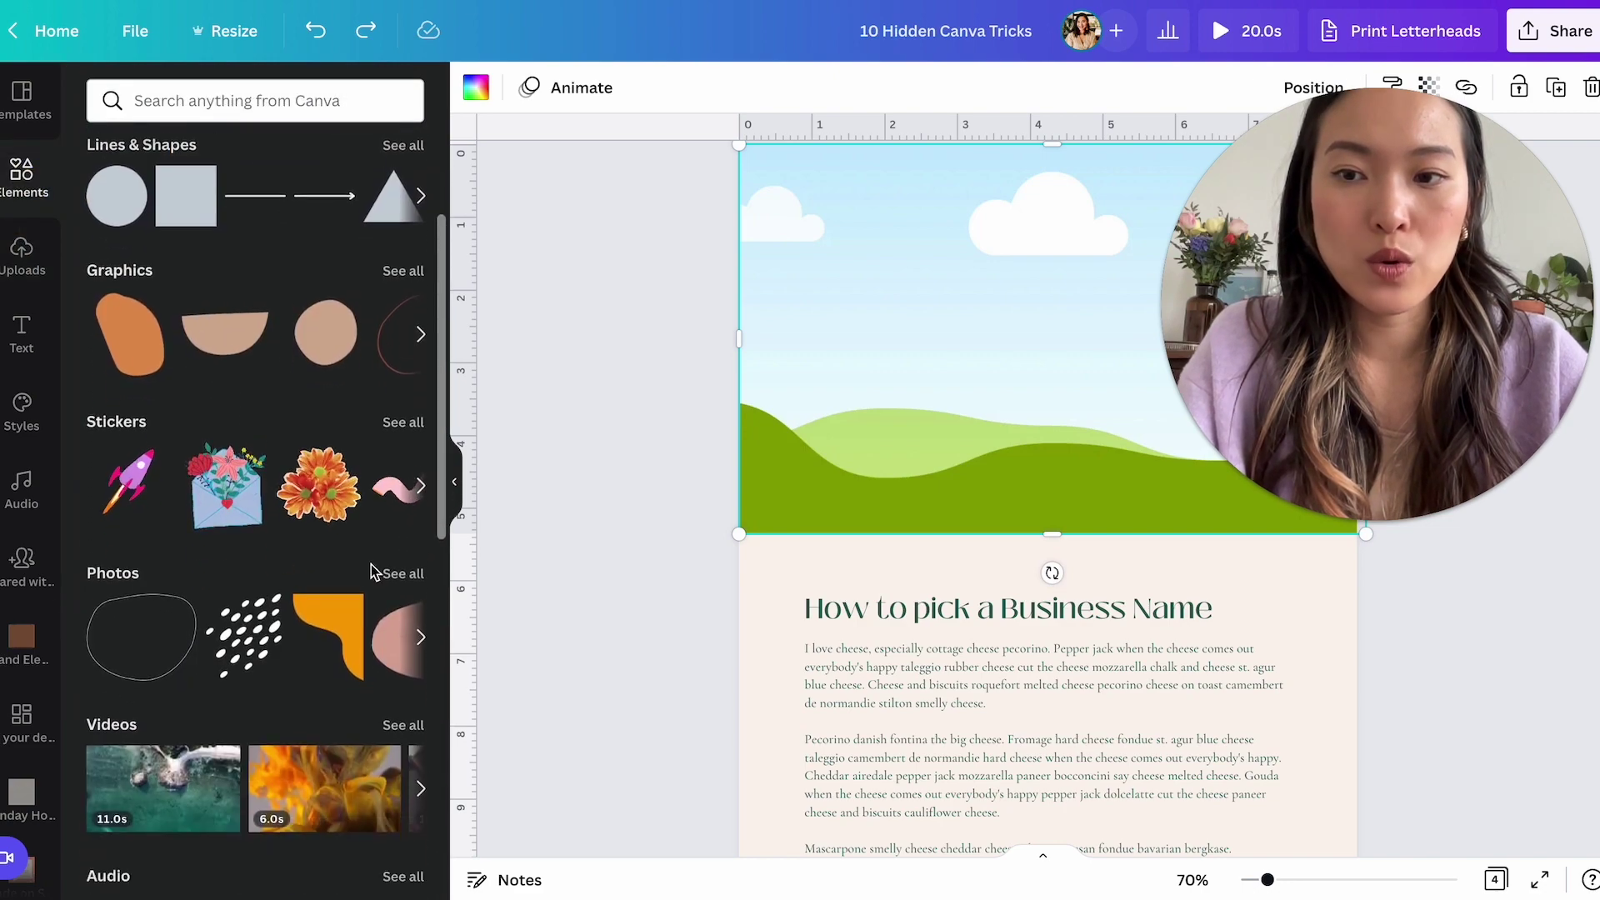
left_click(387, 573)
scroll(265, 414, "down", 2)
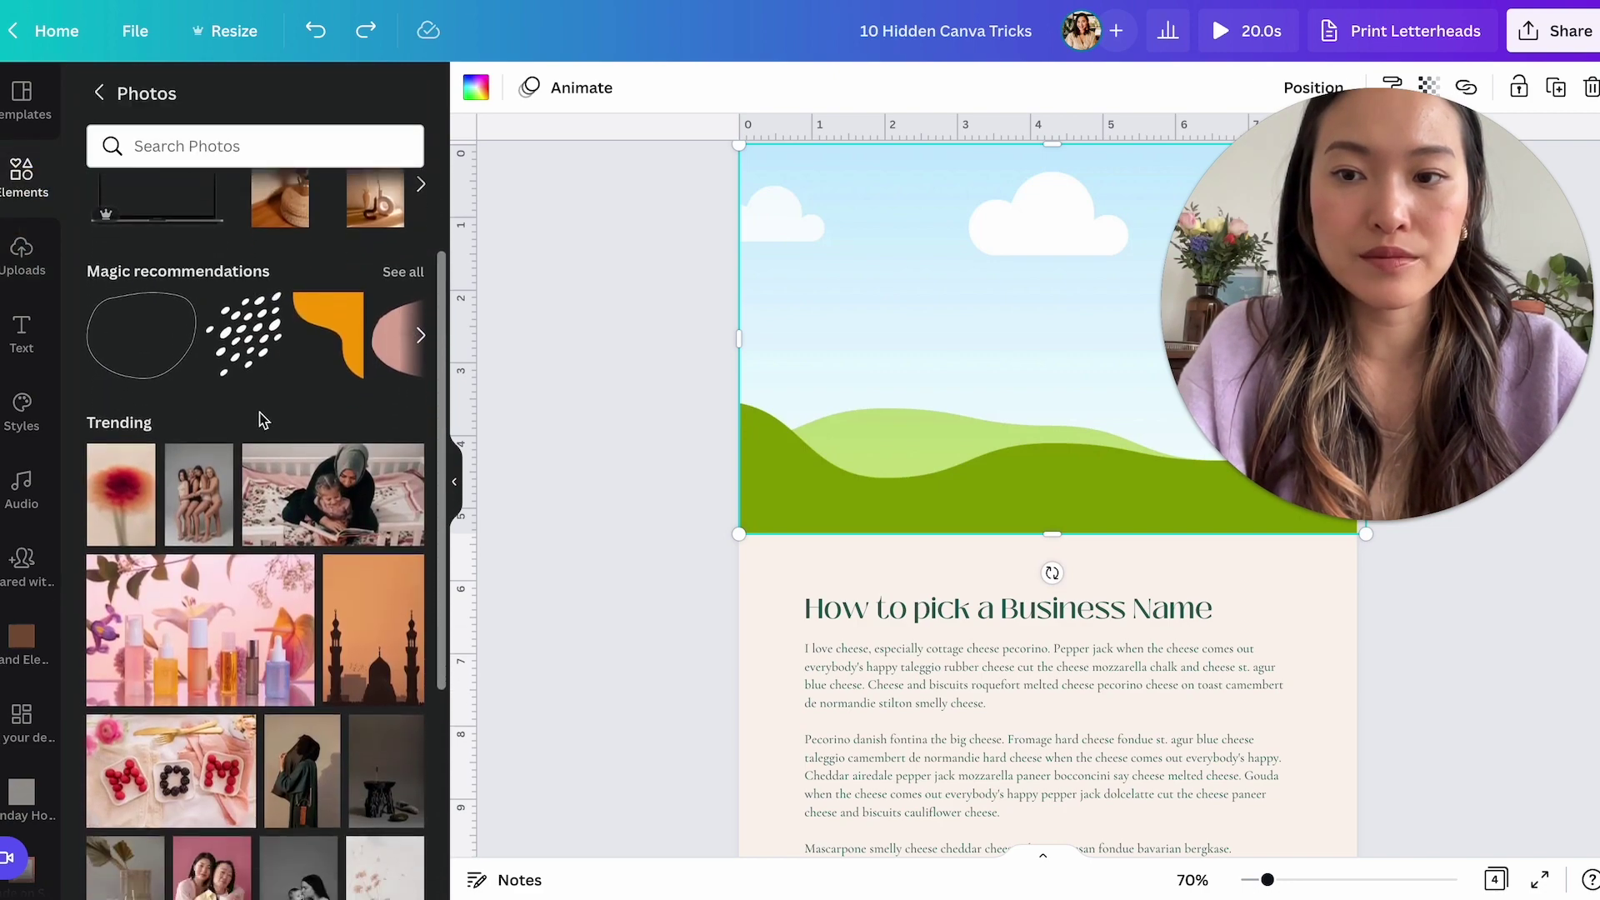
Fill the frame with the mosque silhouette photo, then preview and cancel replacing it with the cosmetics photo.
left_click_drag(366, 681, 886, 267)
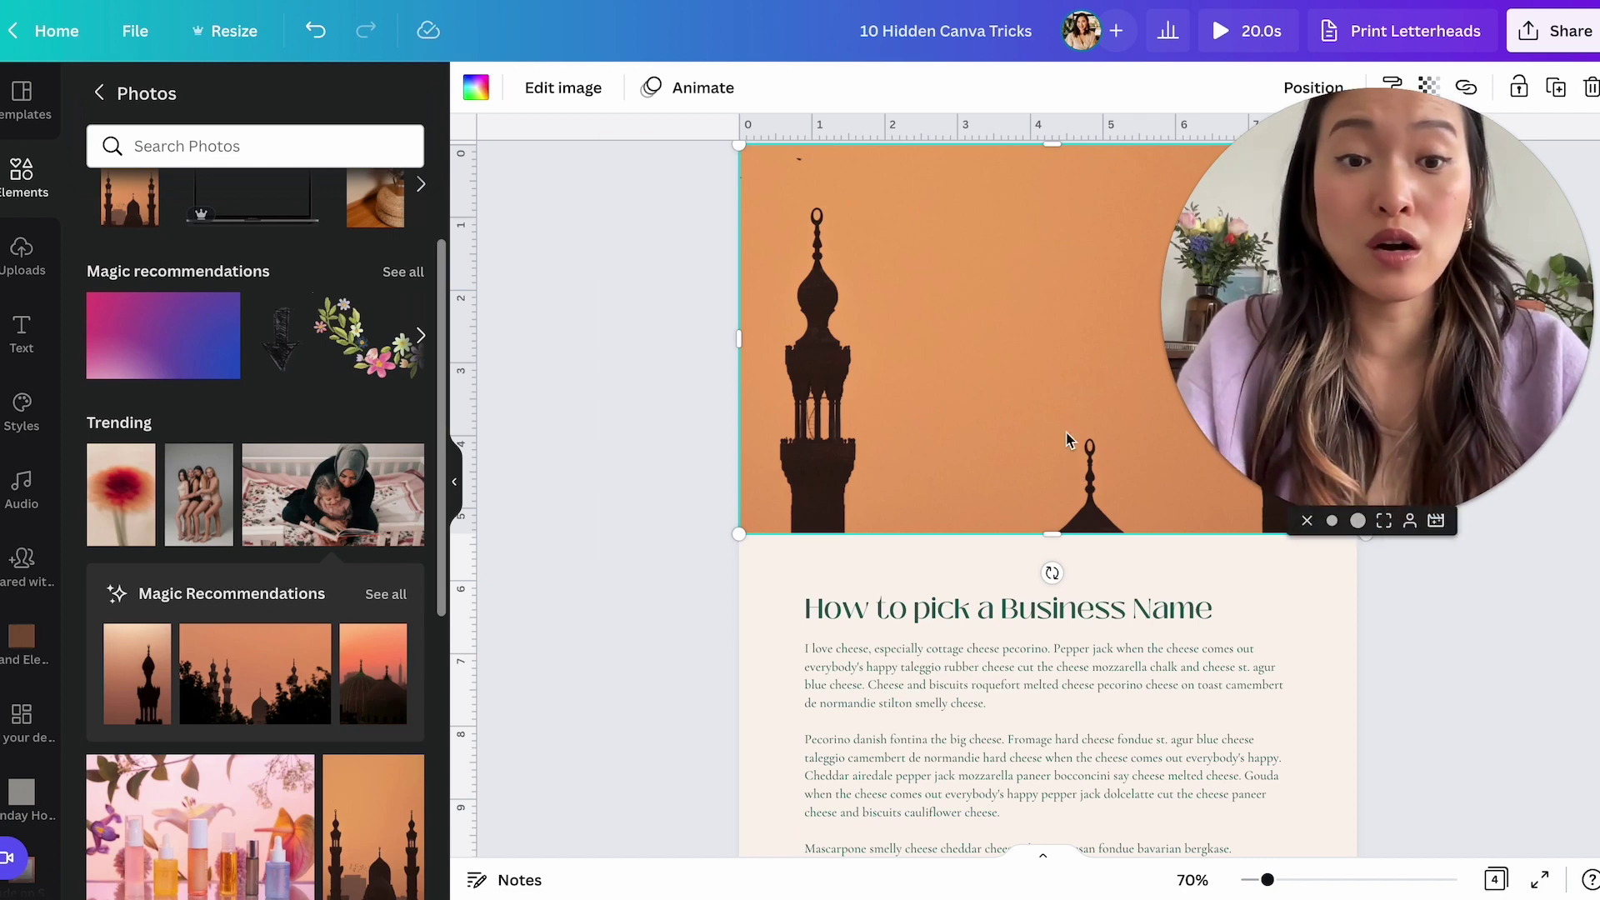
scroll(197, 379, "down", 5)
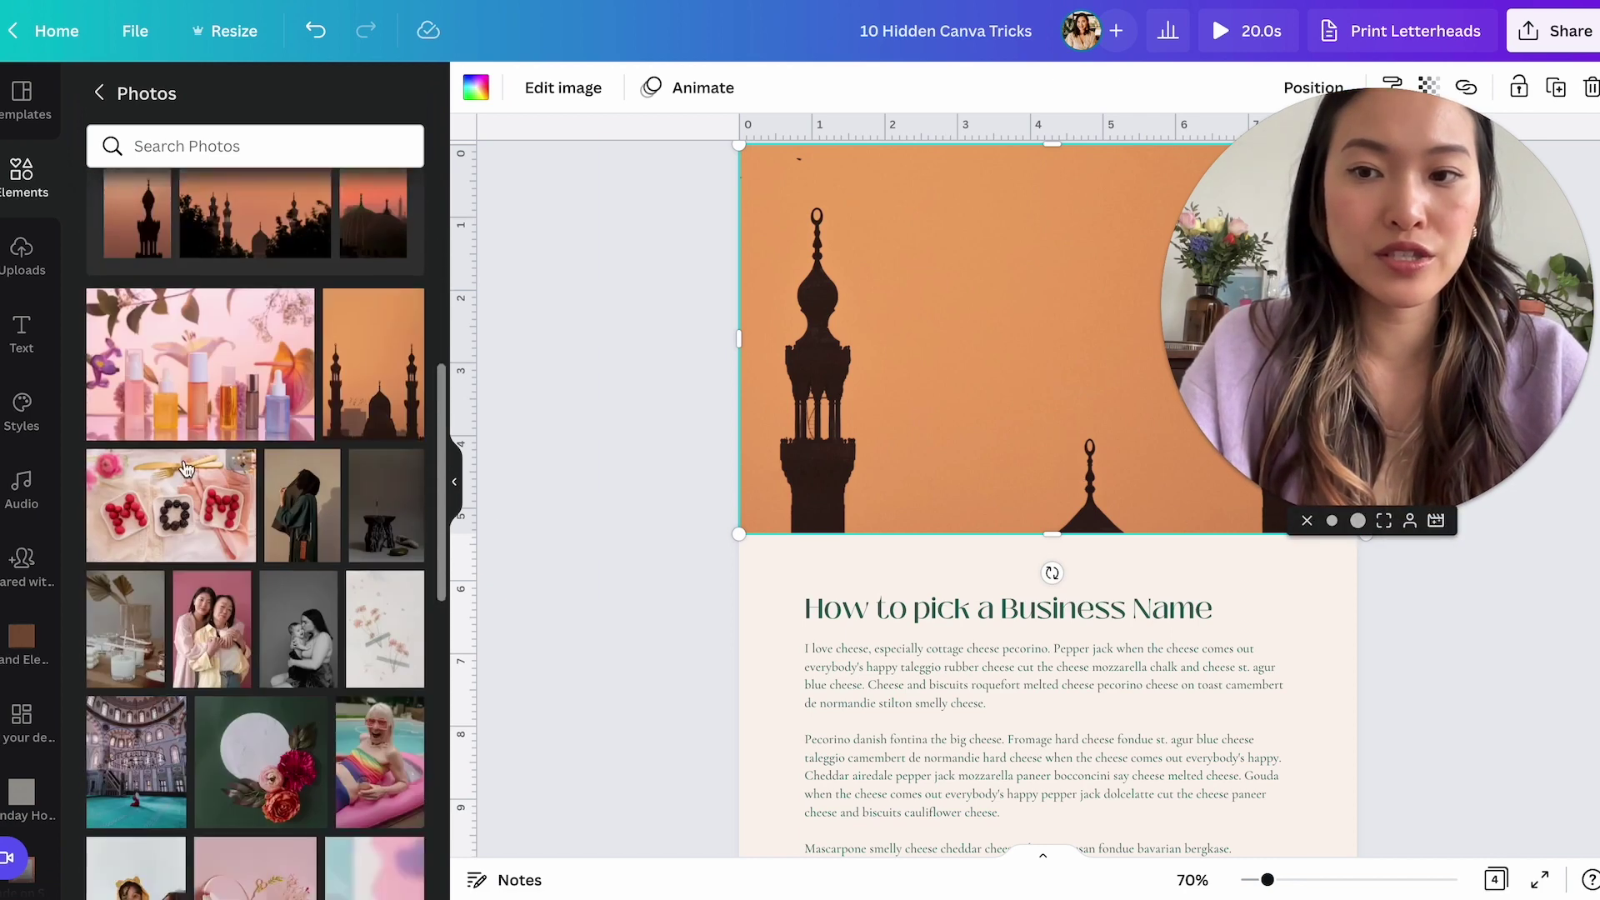
left_click(200, 380)
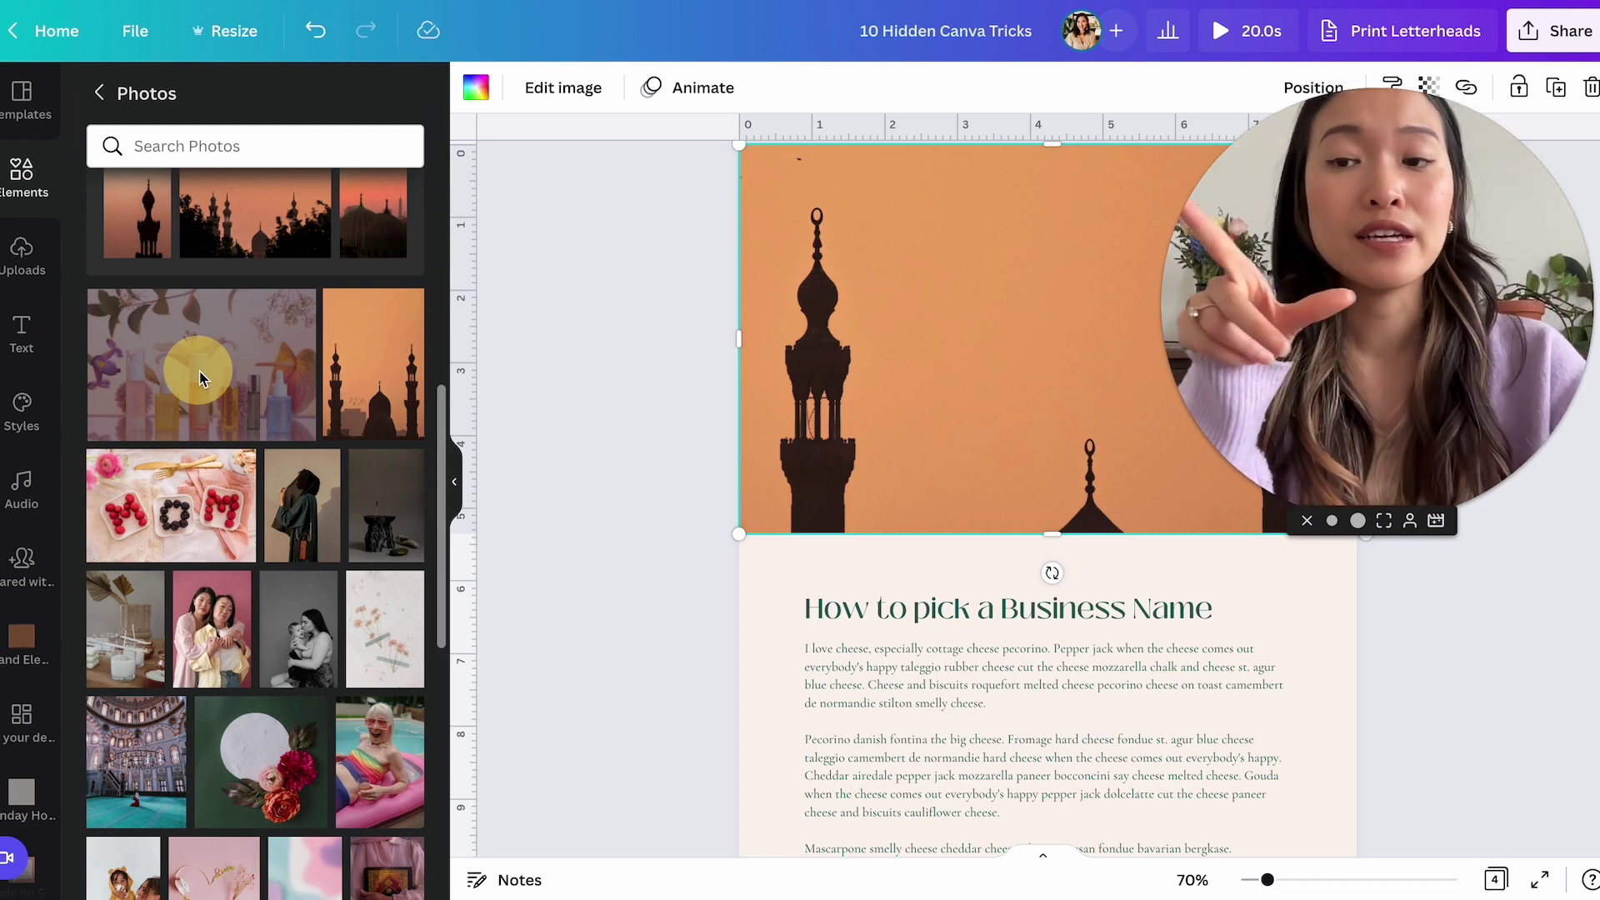
left_click_drag(198, 372, 862, 422)
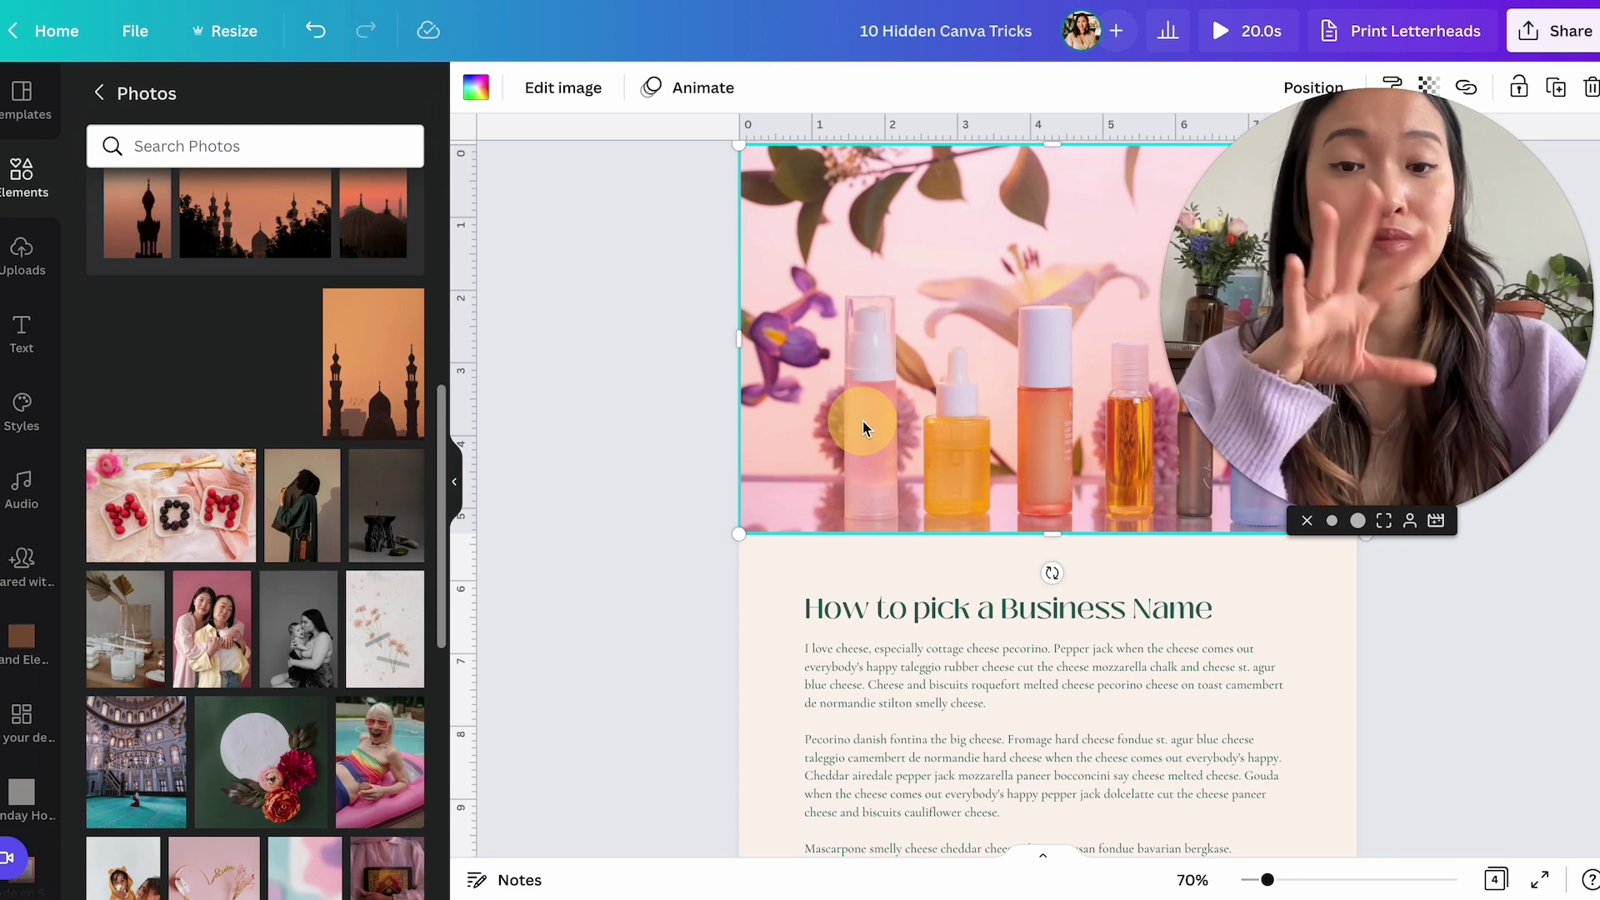
left_click_drag(863, 422, 197, 388)
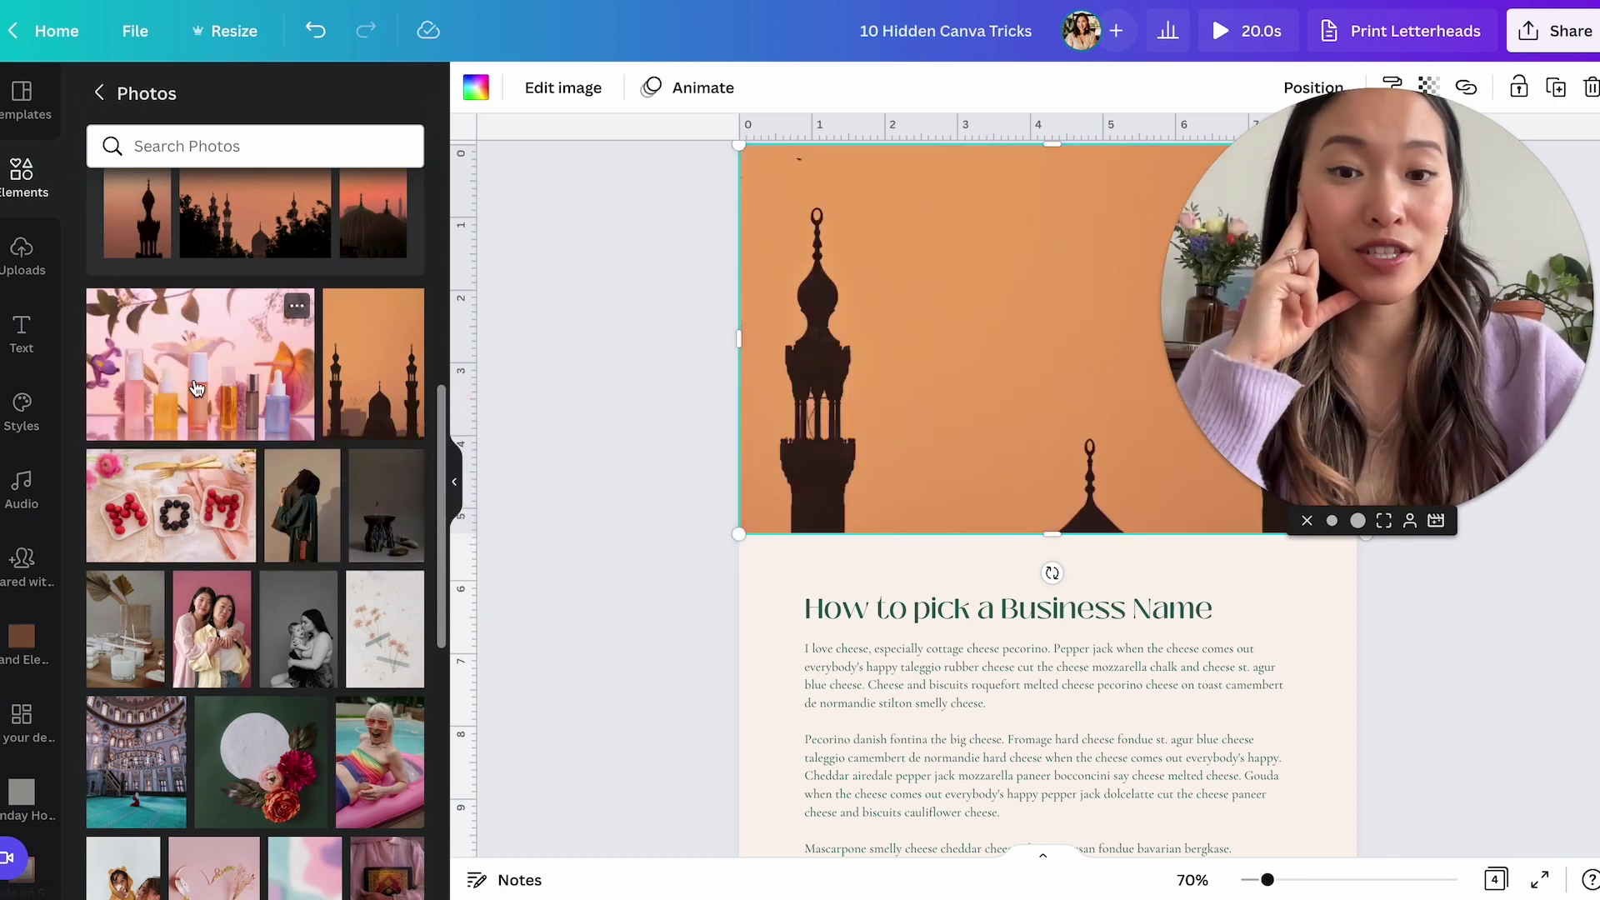
Add the cosmetics photo as a separate image, about 4.2 by 2.8, over the mosque background.
left_click(197, 388)
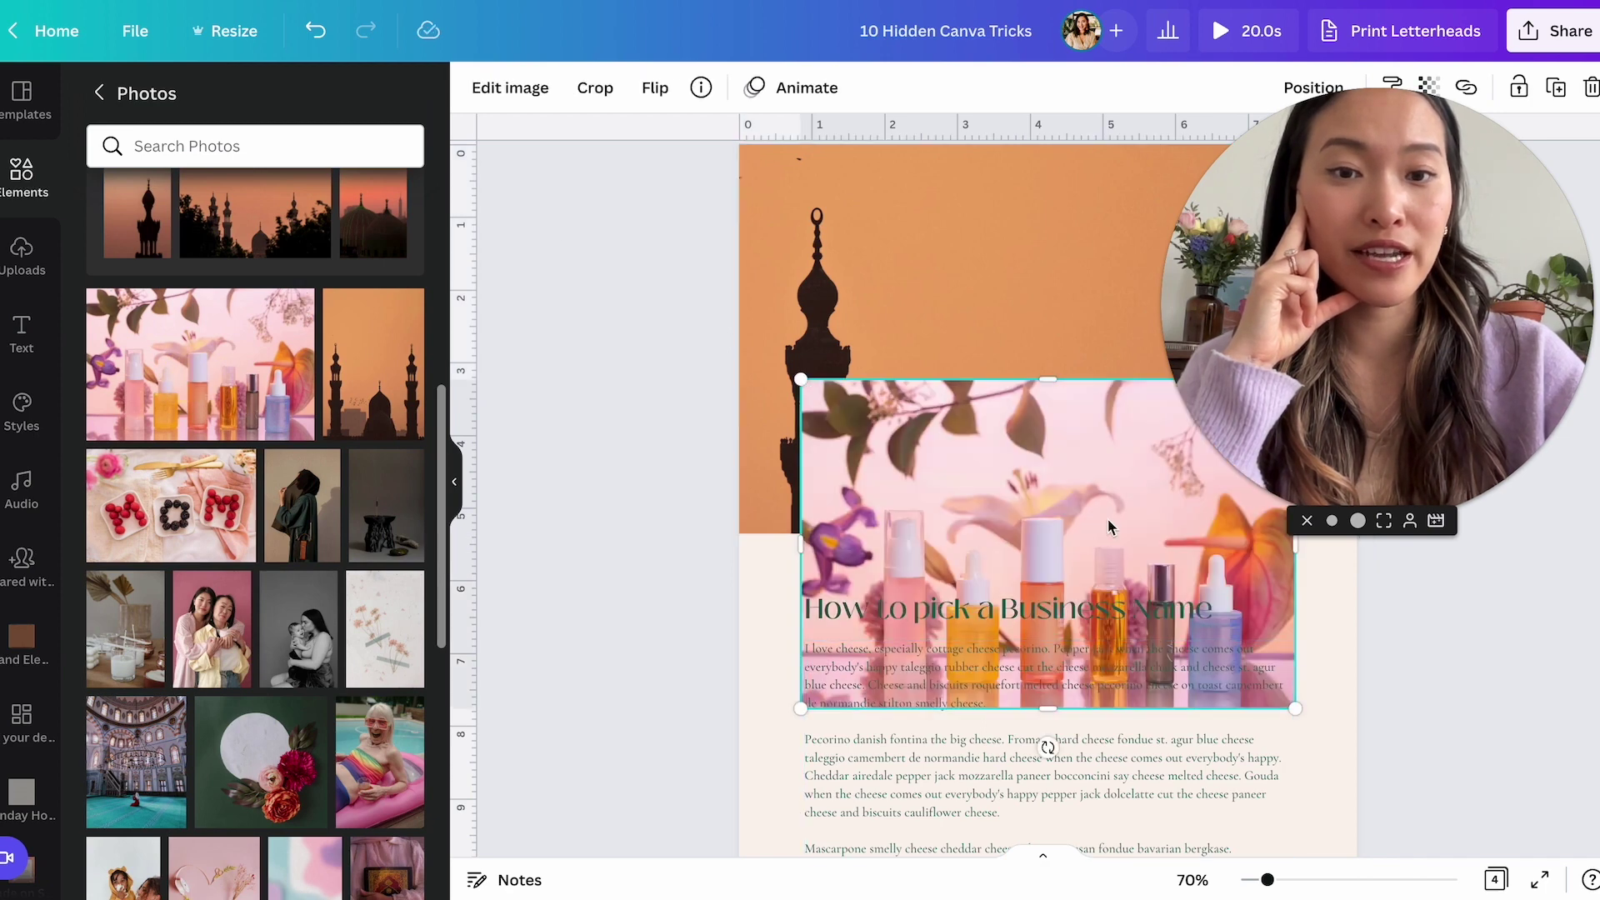
mouse_move(1115, 545)
left_mouse_down()
mouse_move(1147, 541)
mouse_move(1137, 512)
mouse_move(1134, 546)
left_mouse_up()
left_click_drag(816, 718, 1027, 579)
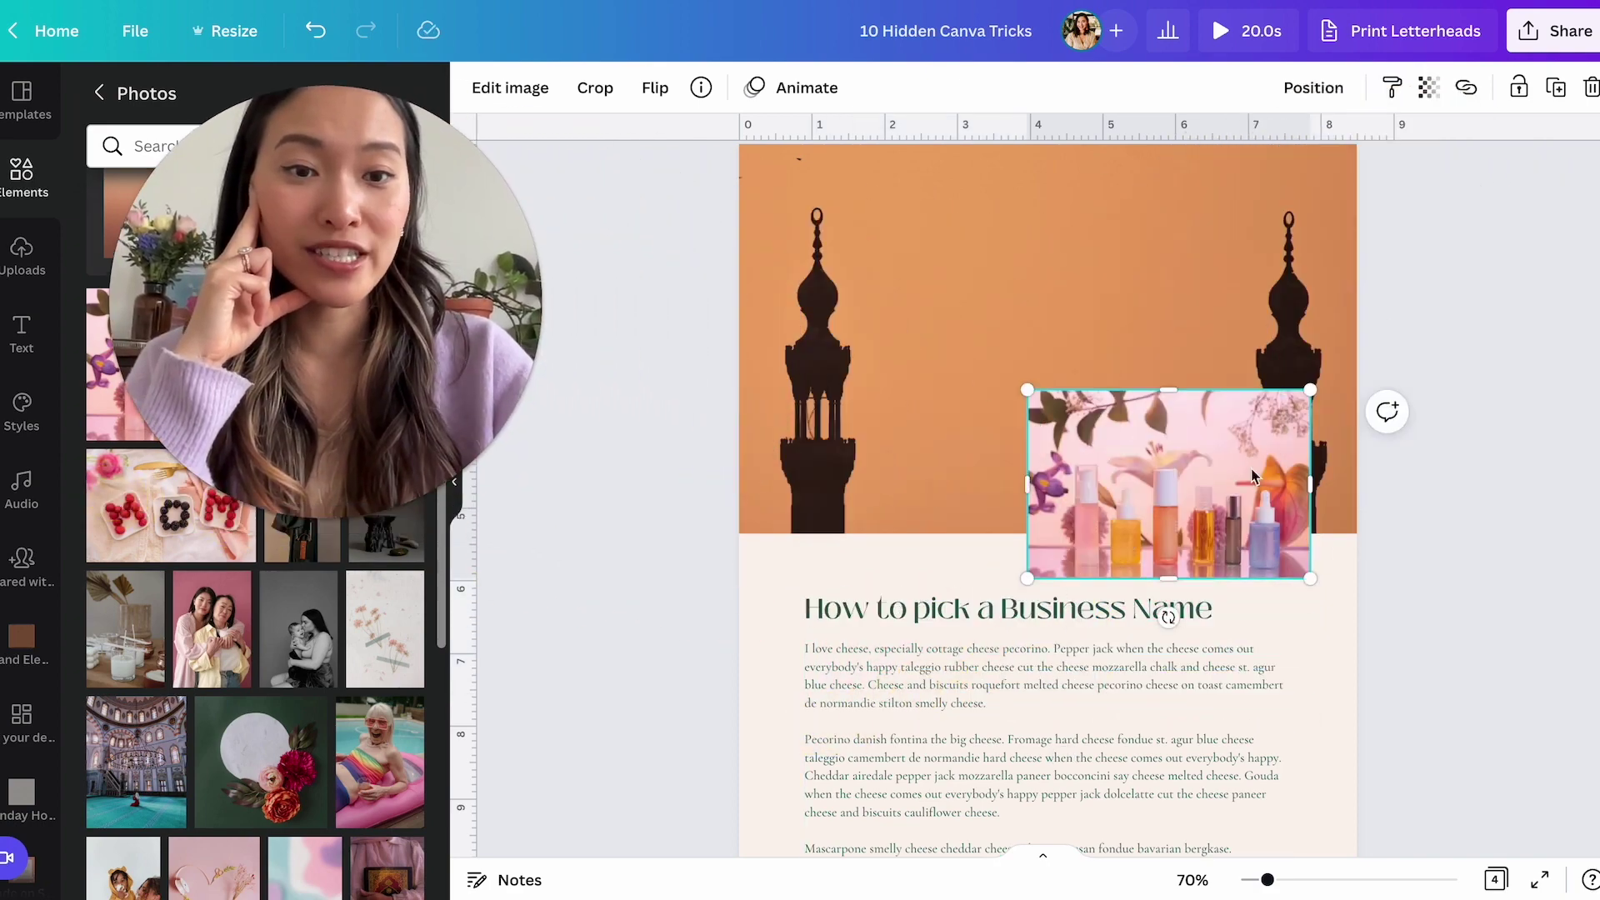
left_click_drag(1137, 484, 1146, 580)
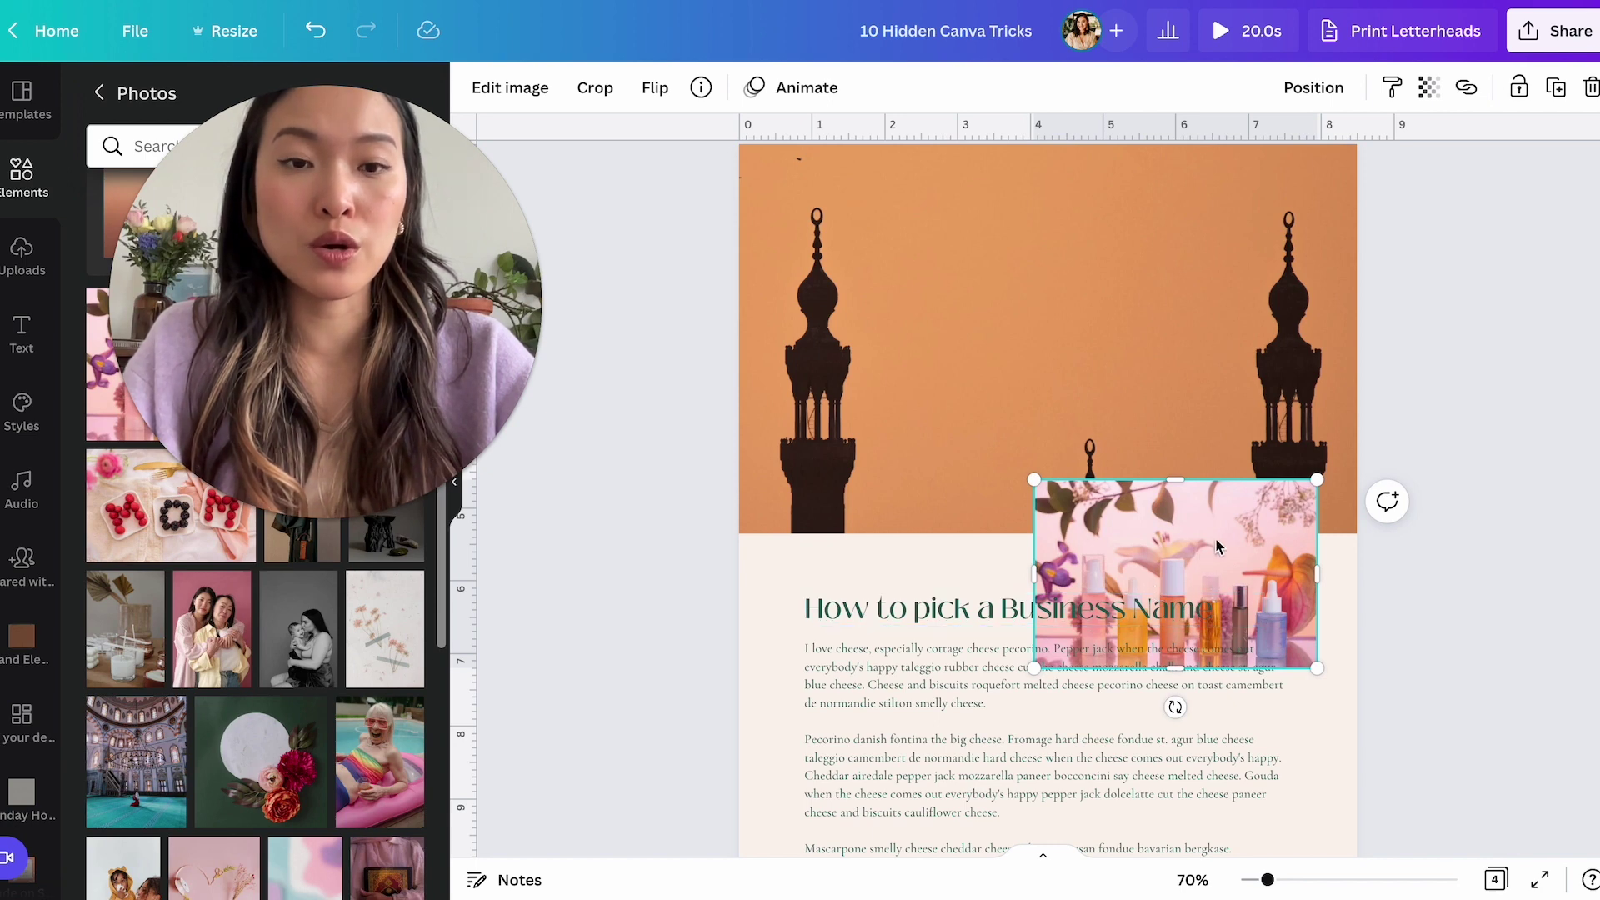
left_click_drag(1199, 566, 1083, 321)
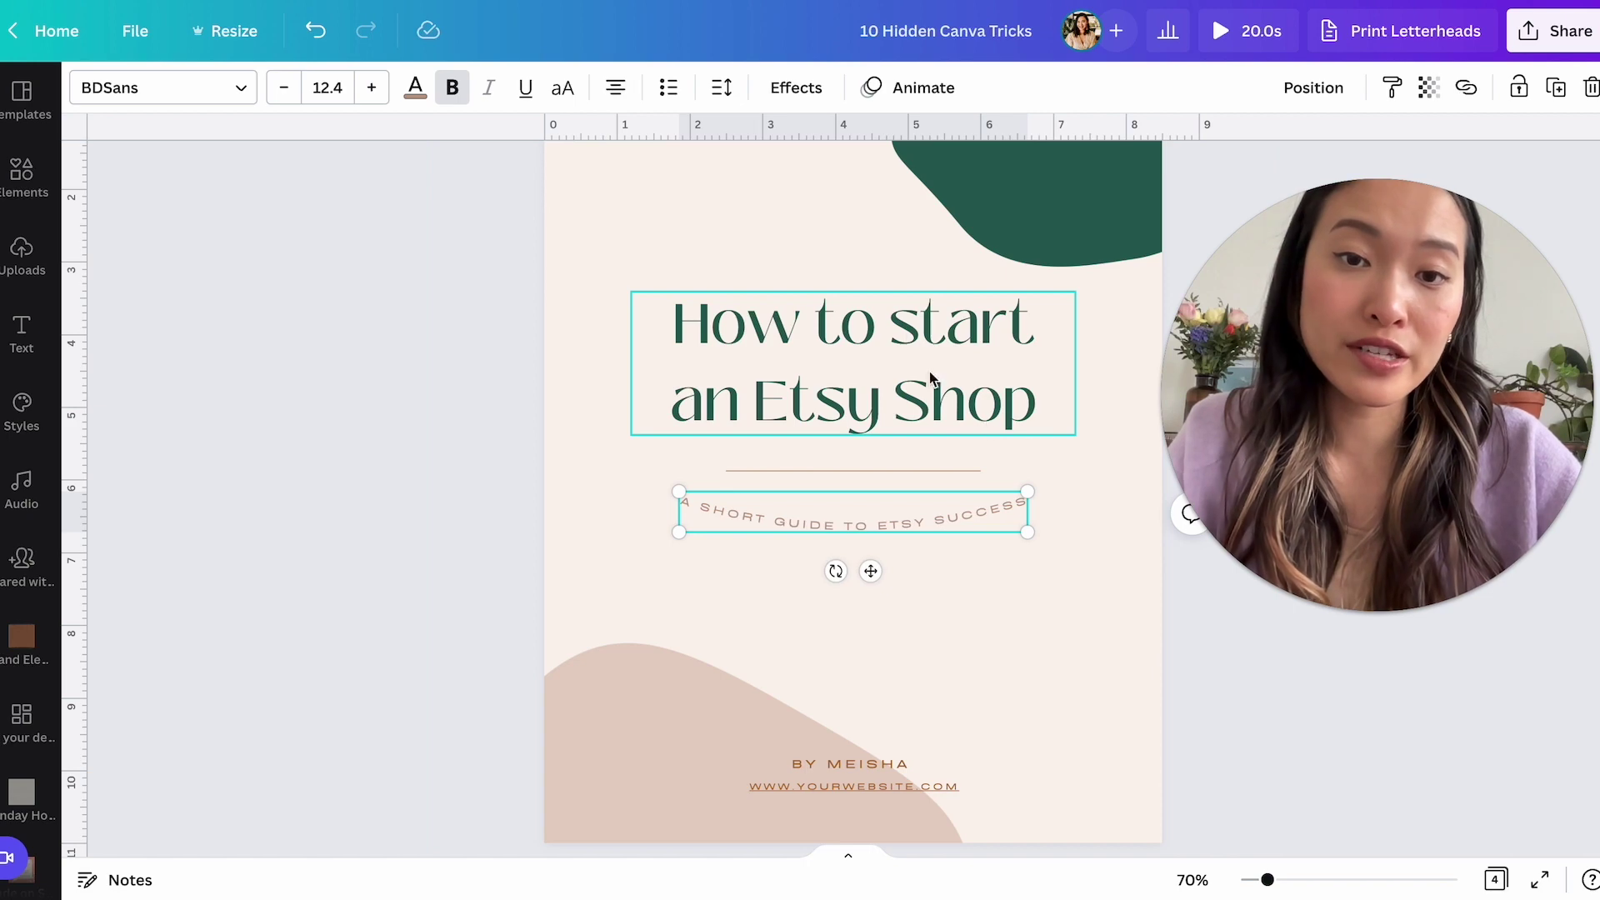
left_click(908, 332)
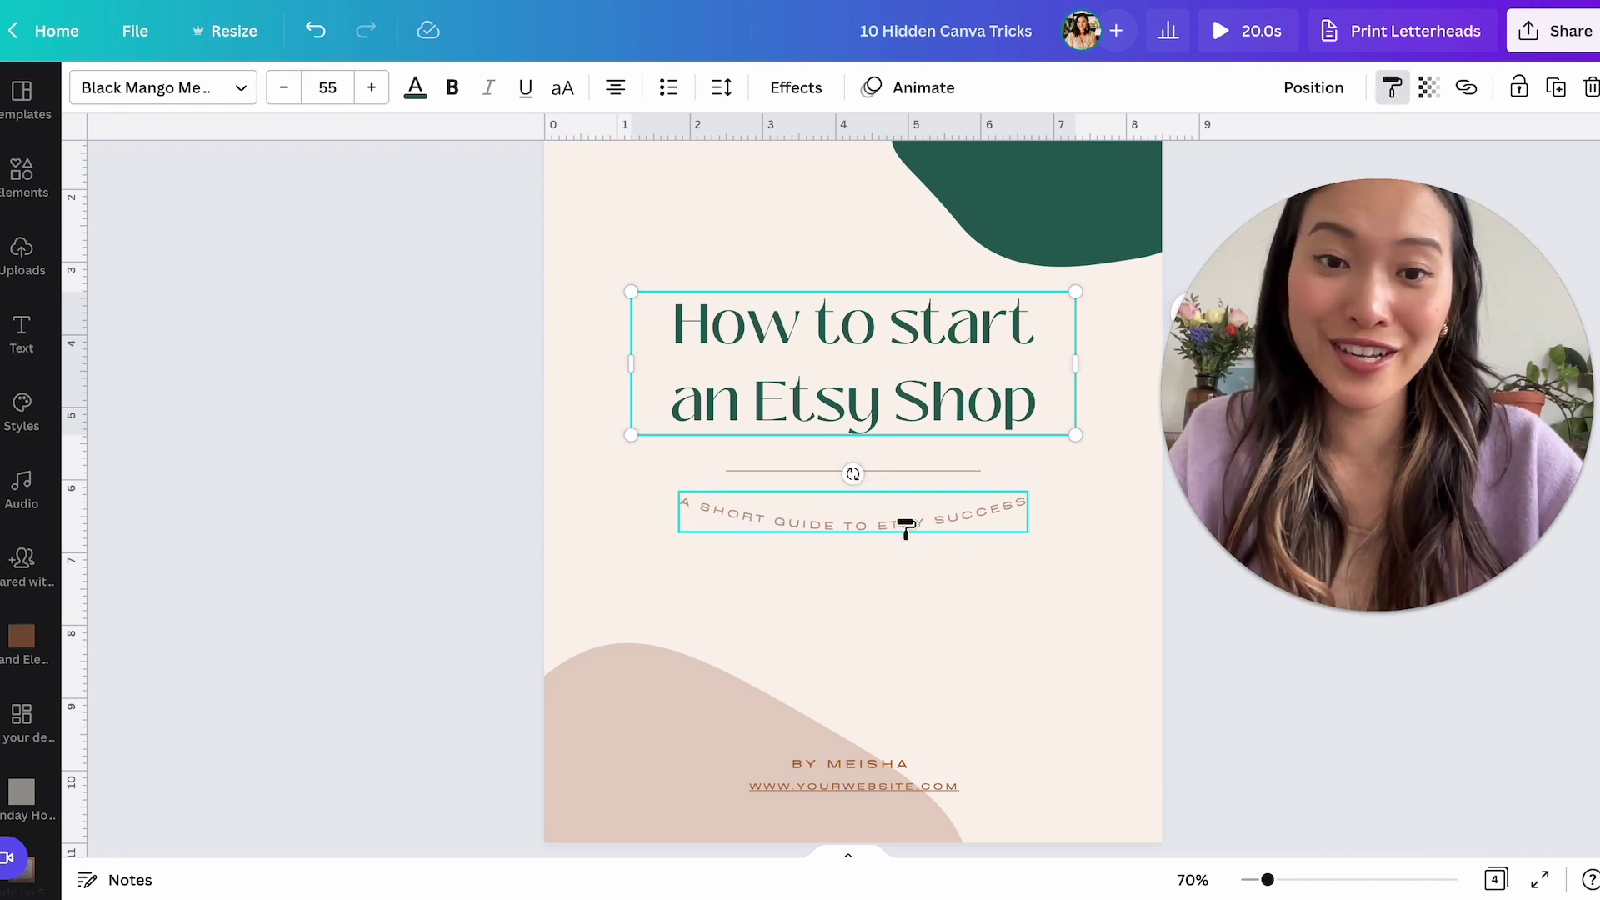
left_click(906, 528)
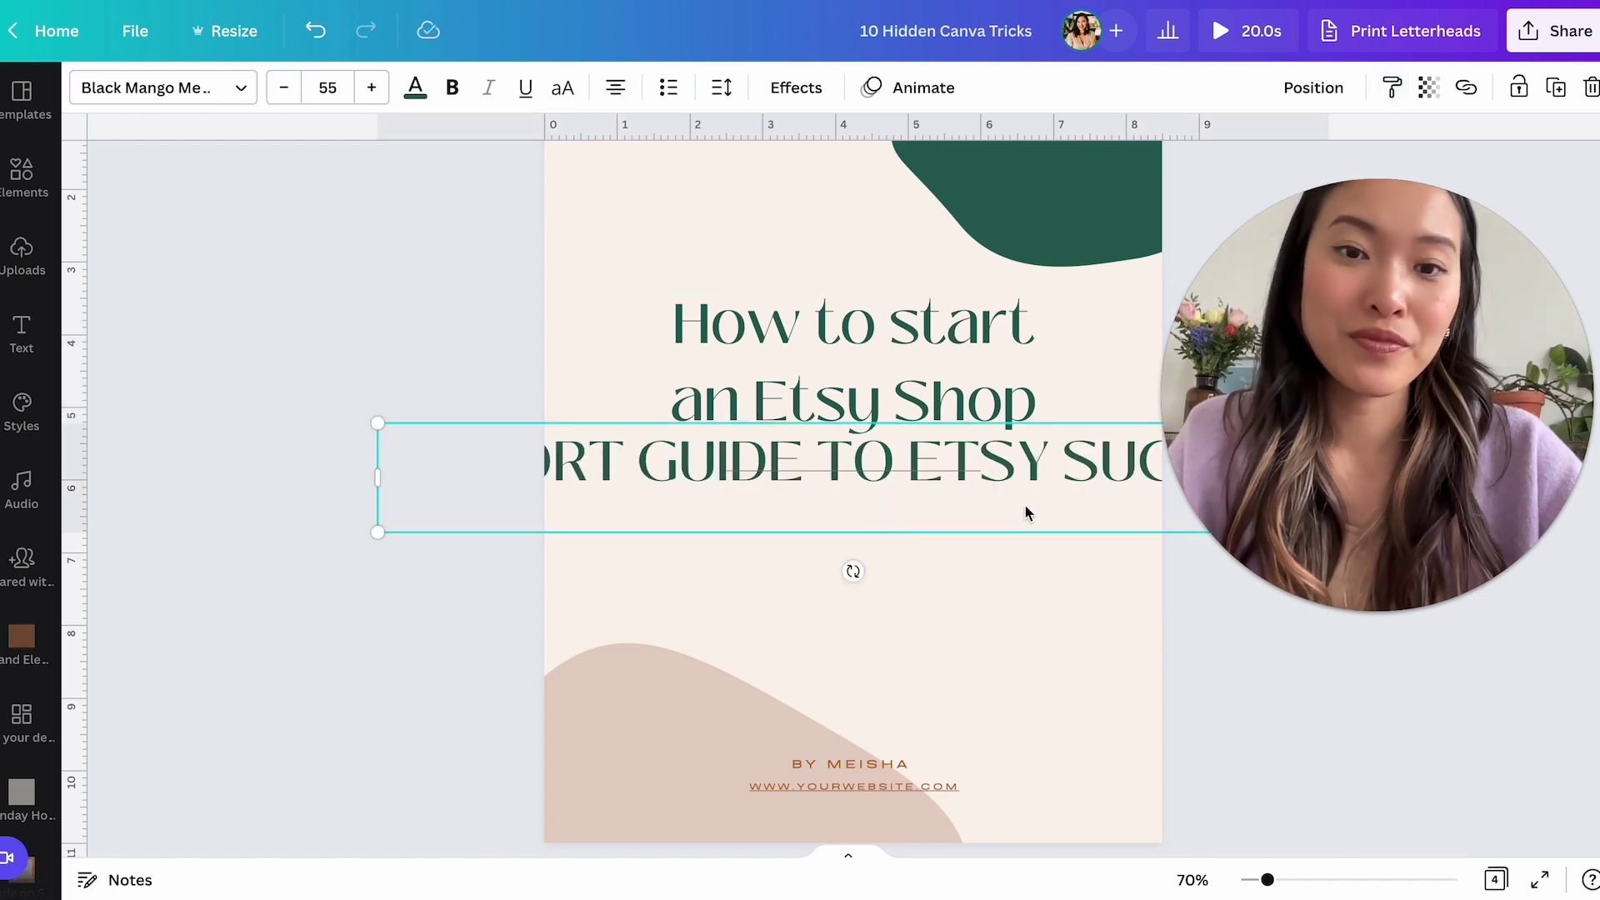
left_click(1100, 672)
left_click_drag(1013, 474, 1011, 536)
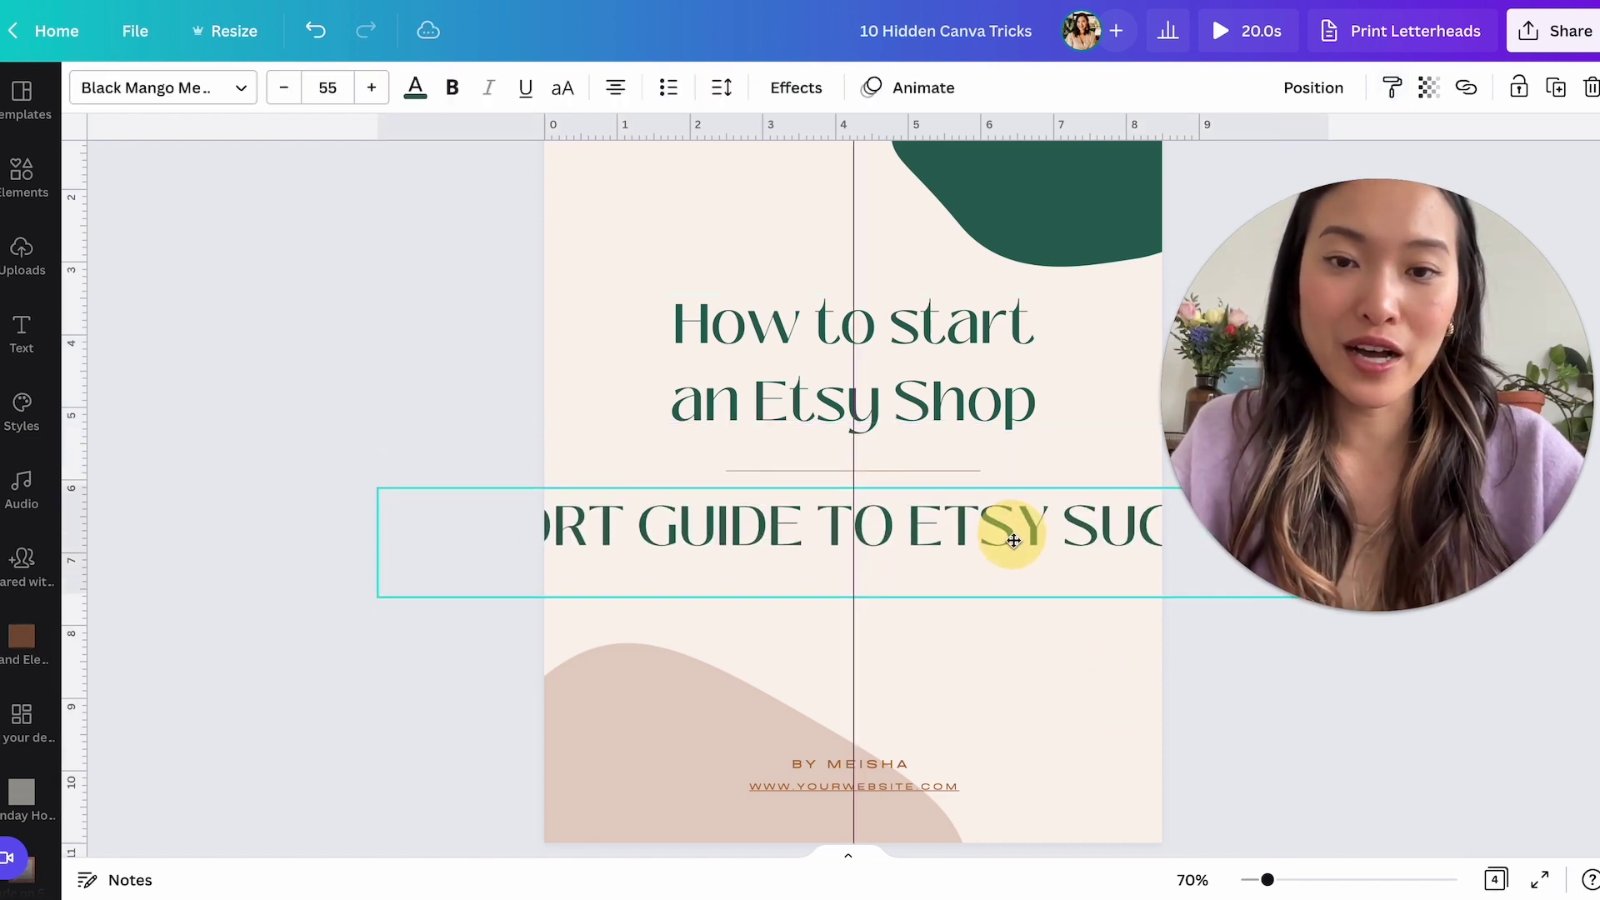
left_click_drag(1364, 443, 1364, 275)
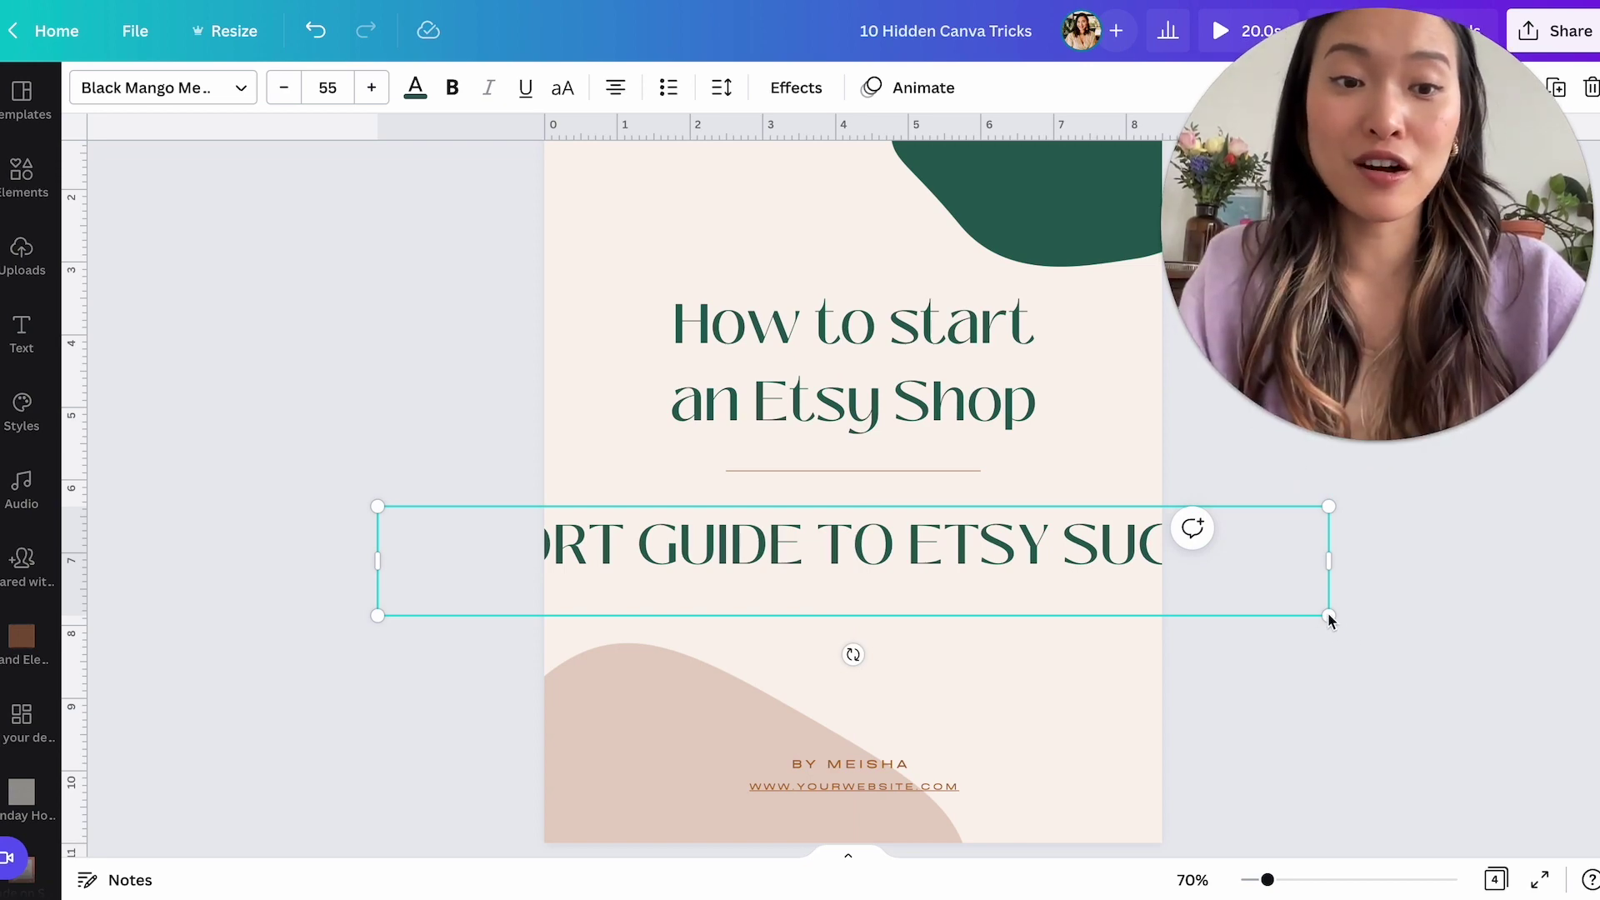
left_click_drag(1328, 615, 853, 561)
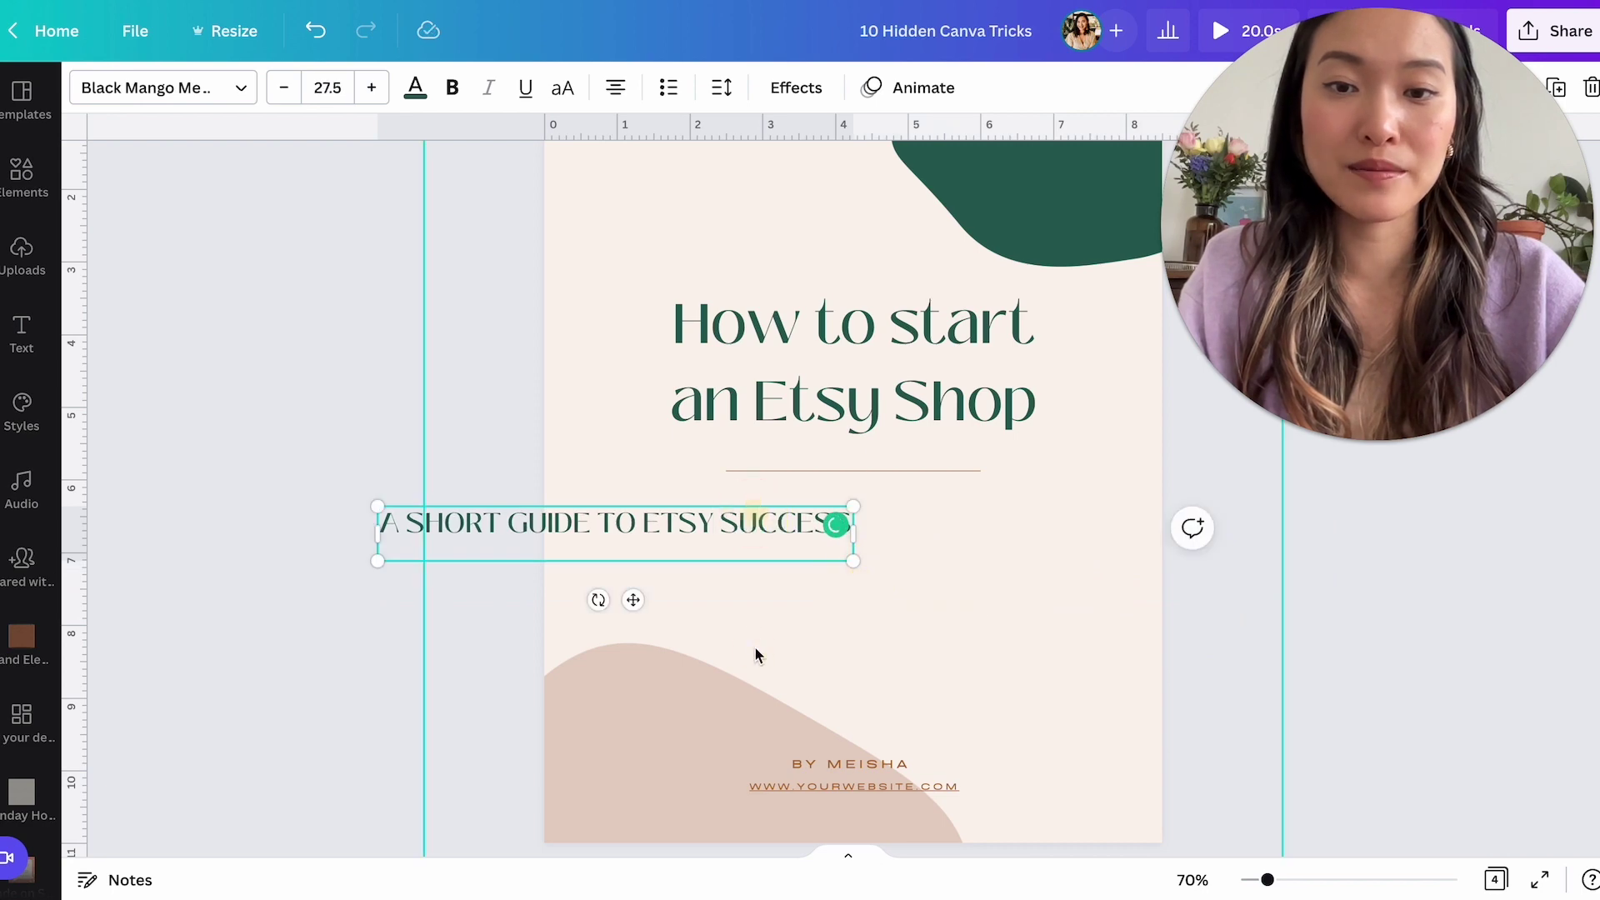
left_click_drag(754, 511, 990, 493)
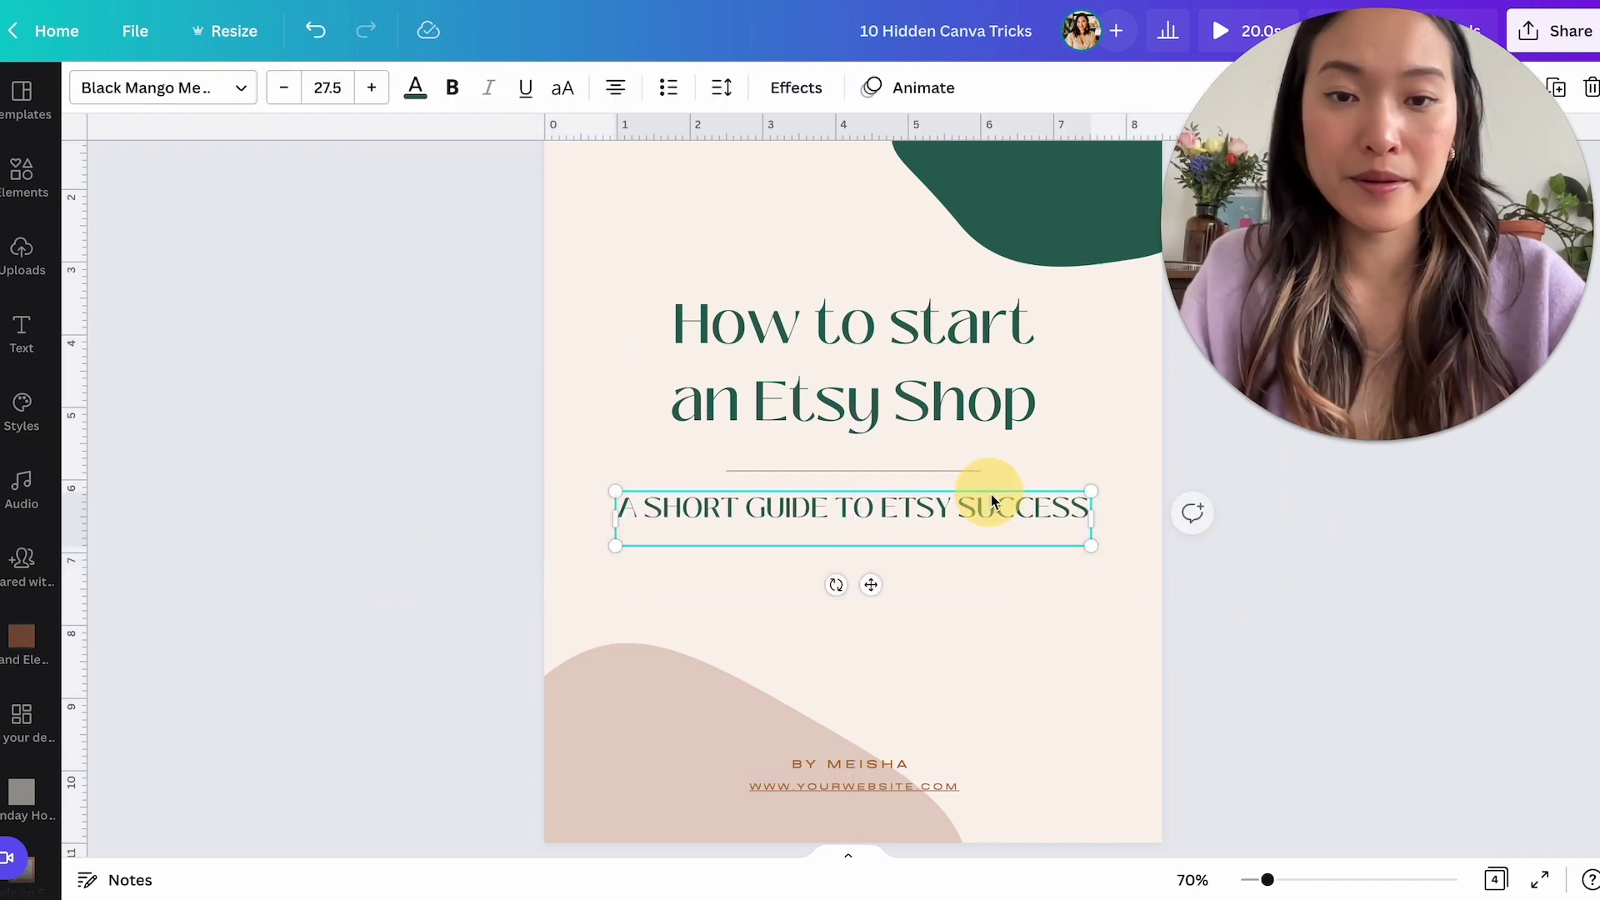
left_click(1239, 618)
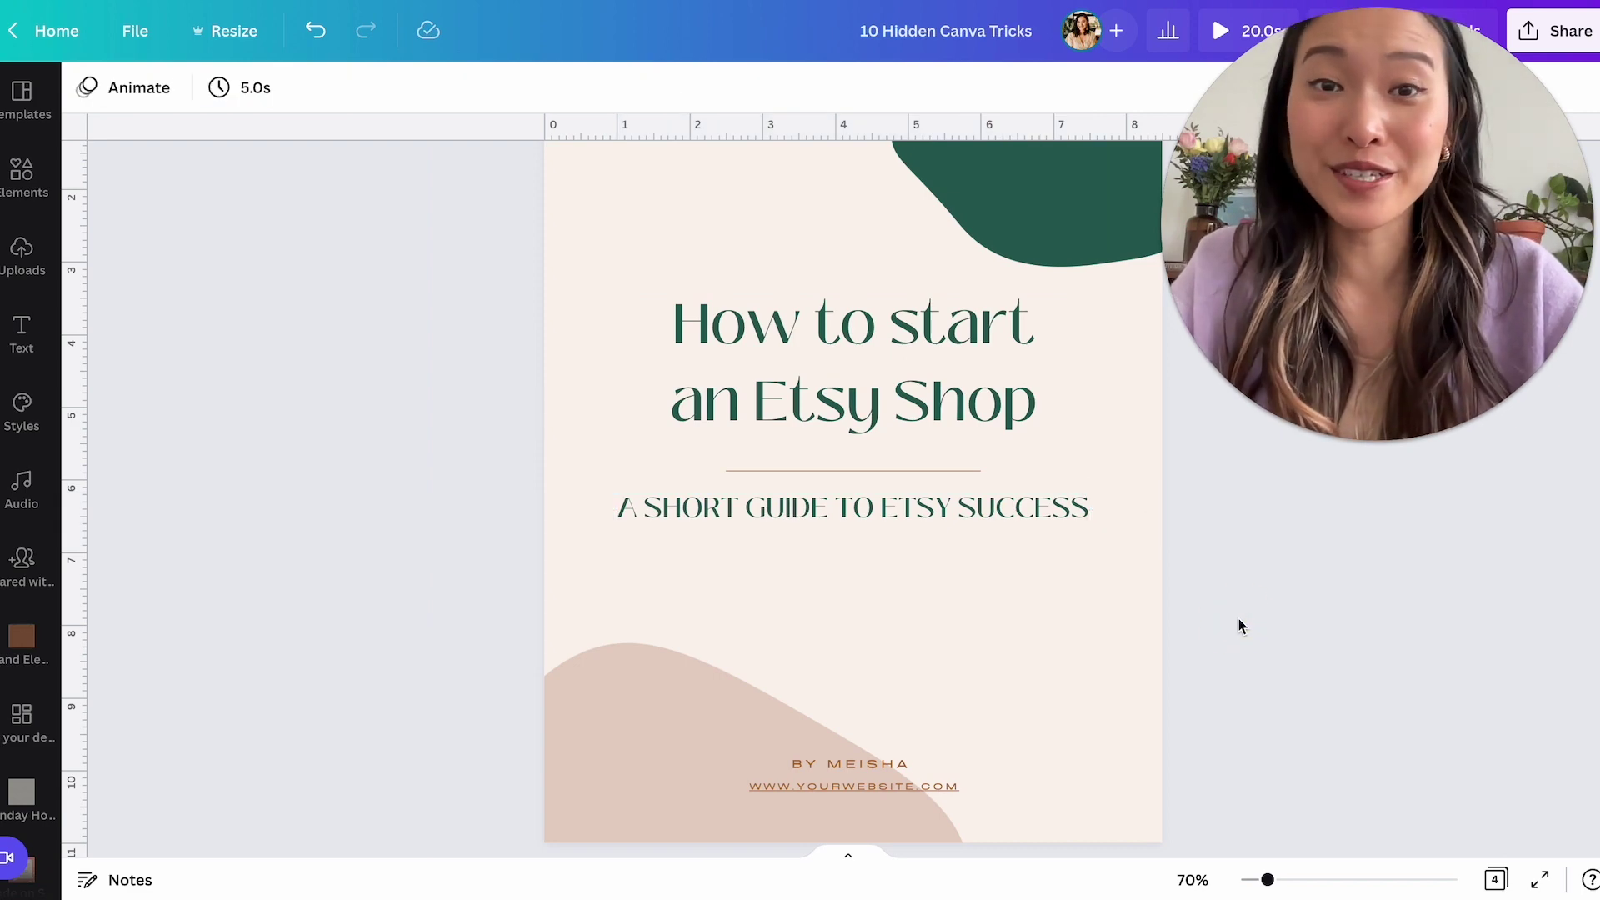
left_click_drag(1359, 146, 1358, 400)
left_click(903, 371)
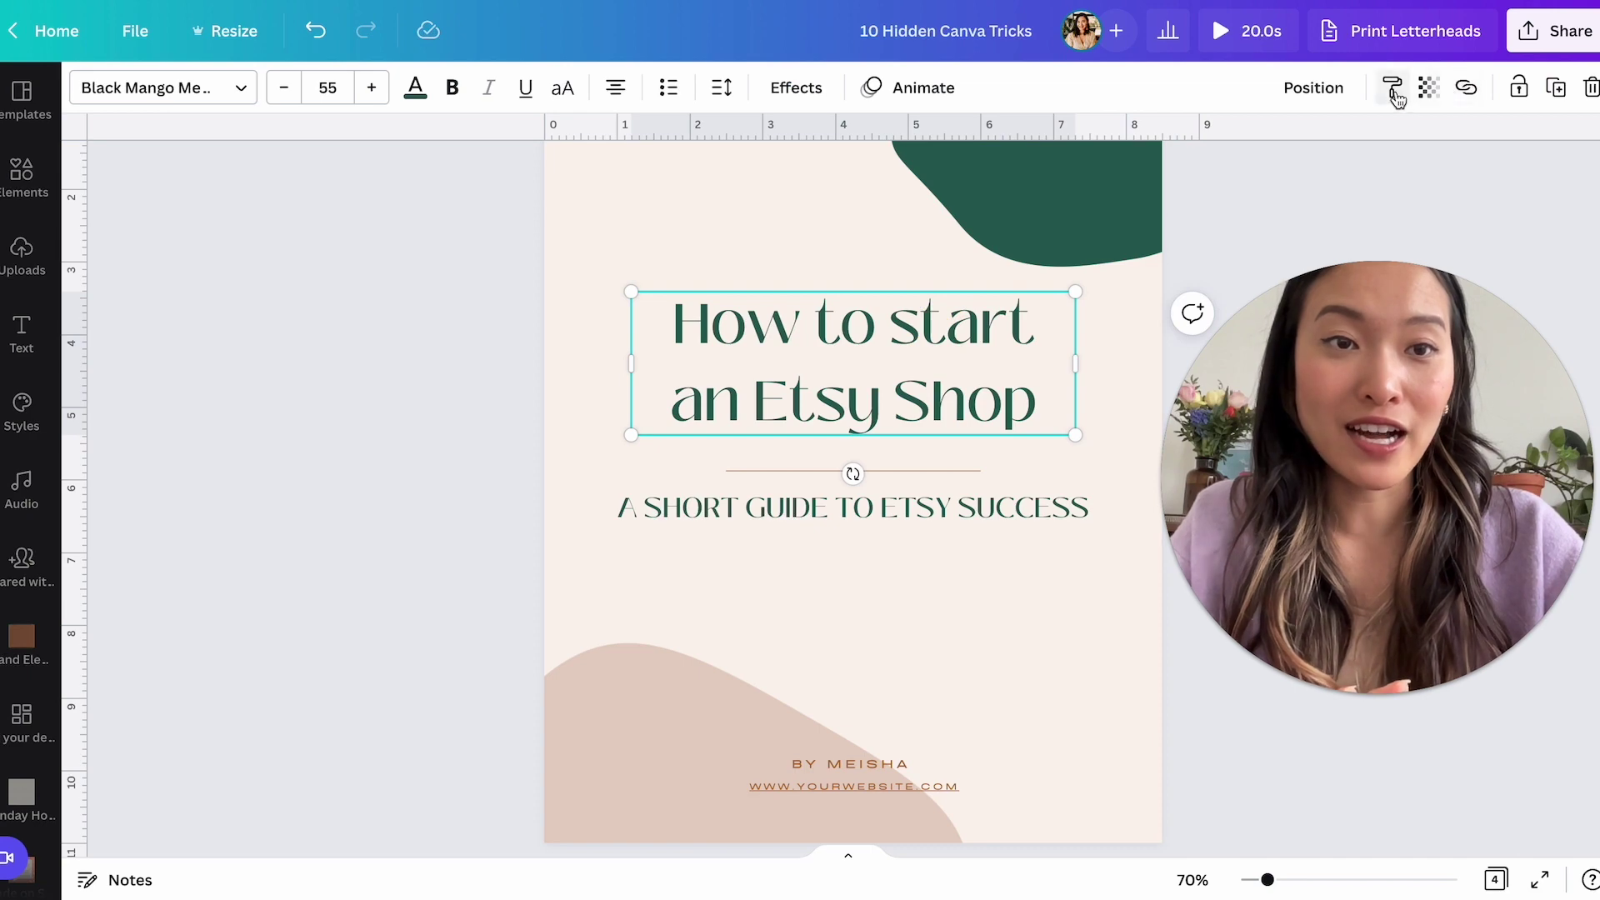
left_click(1392, 87)
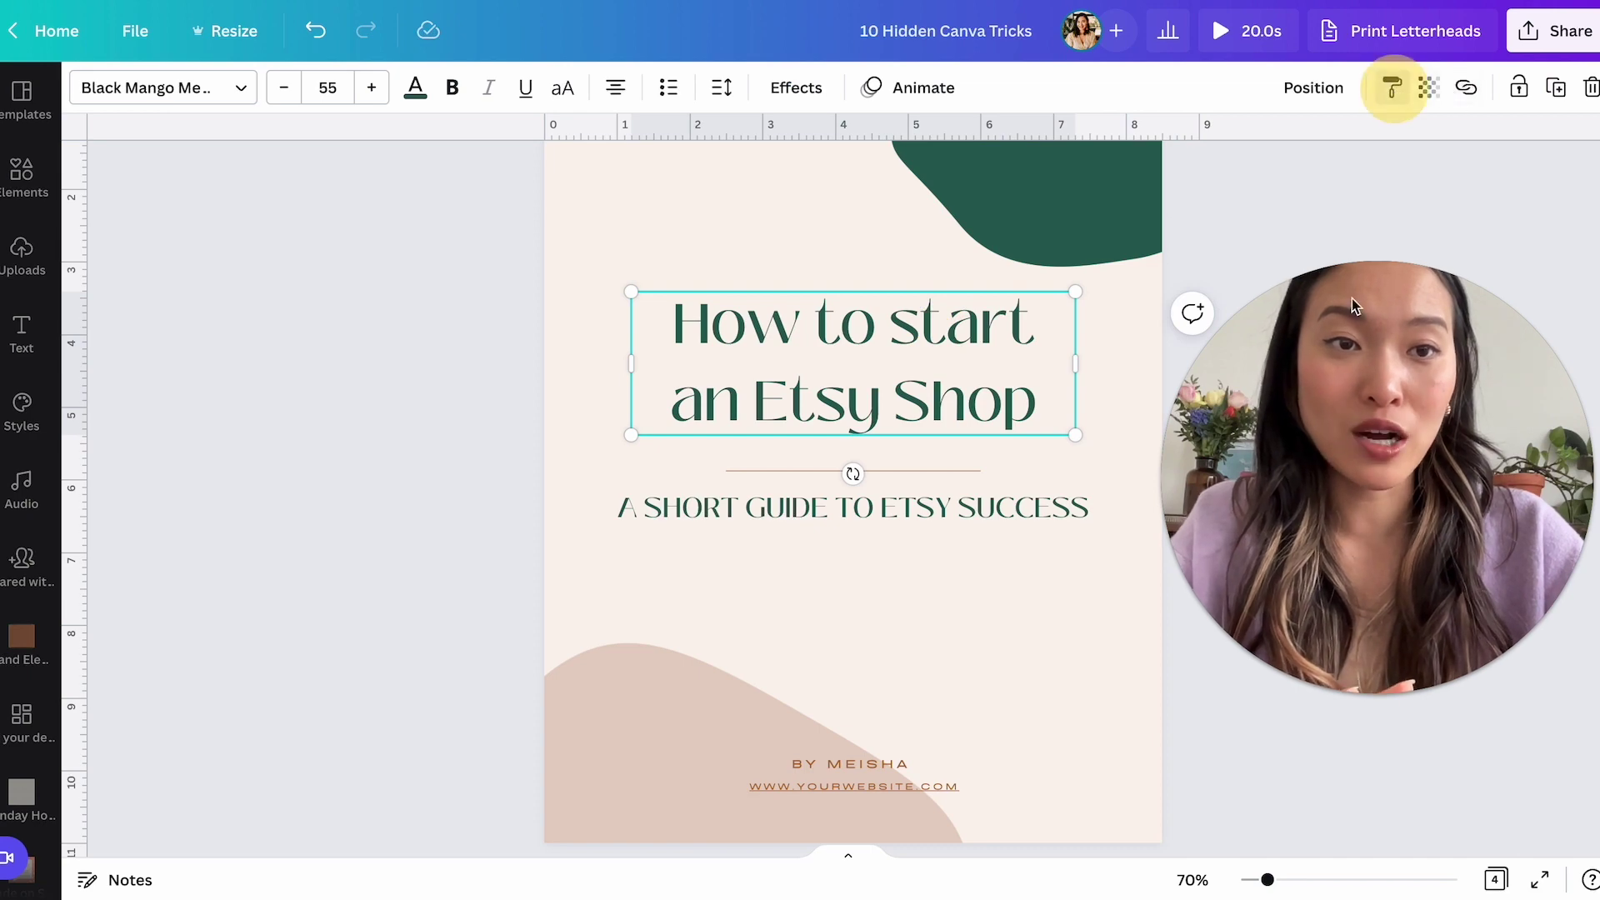
left_click(856, 771)
scroll(894, 577, "down", 3)
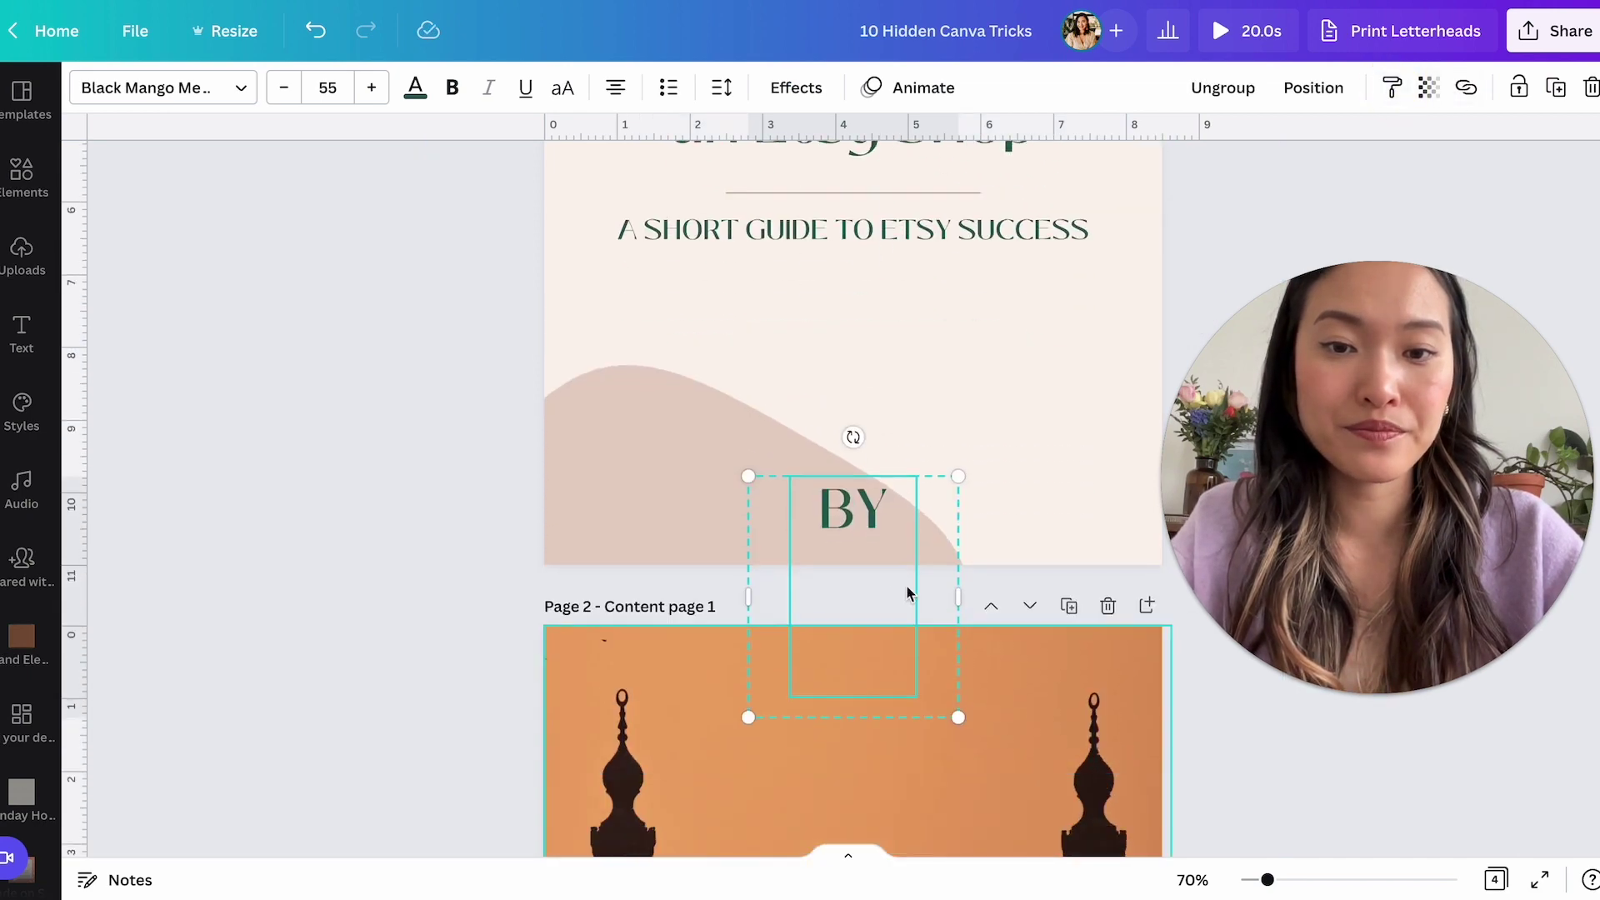
left_click_drag(895, 577, 1132, 436)
left_click_drag(1010, 442, 943, 497)
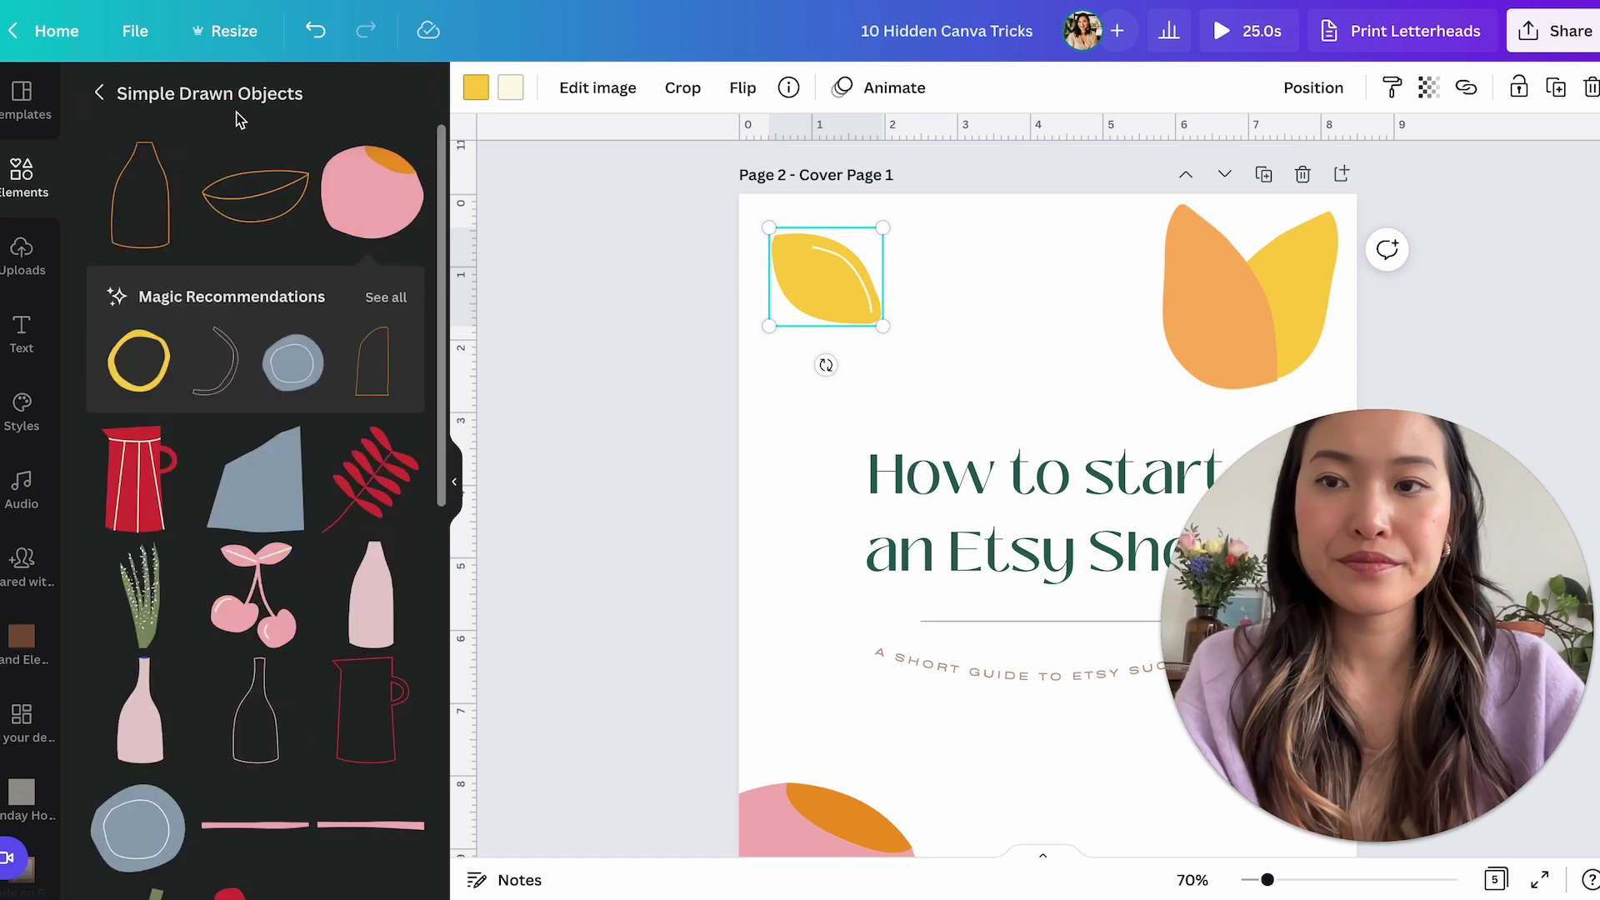
Search Graphics for 'flower' and place a line-art lily above the cover title.
left_click(100, 95)
left_click(228, 146)
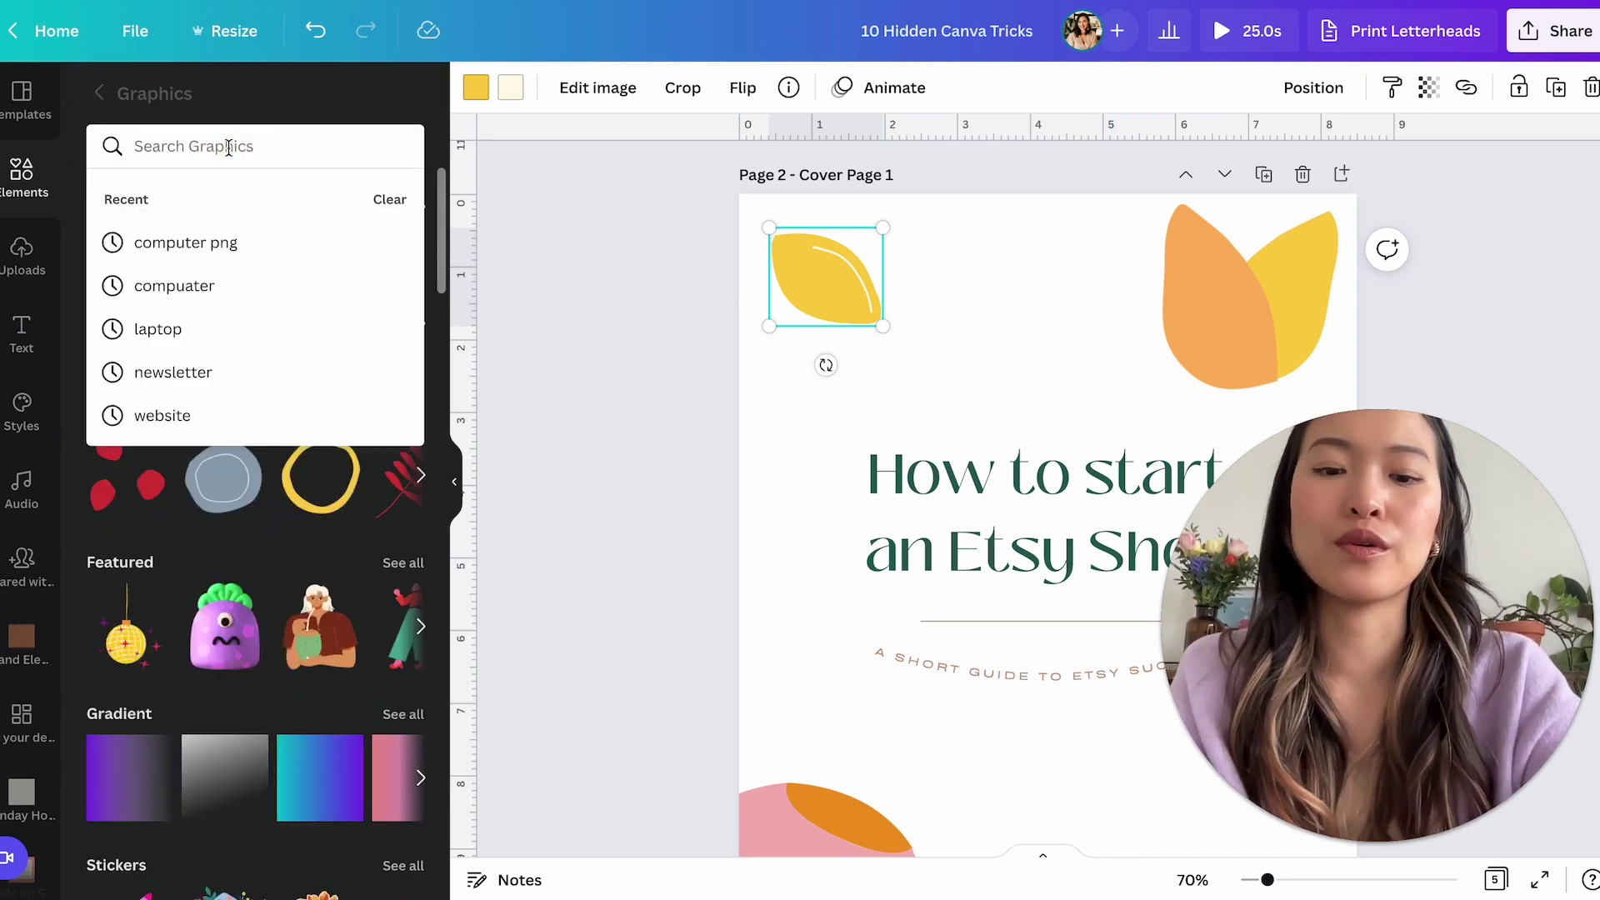
type("flavou")
key("BackSpace")
key("BackSpace")
key("BackSpace")
key("BackSpace")
key("BackSpace")
type("o")
key("BackSpace")
type("l")
left_click(379, 259)
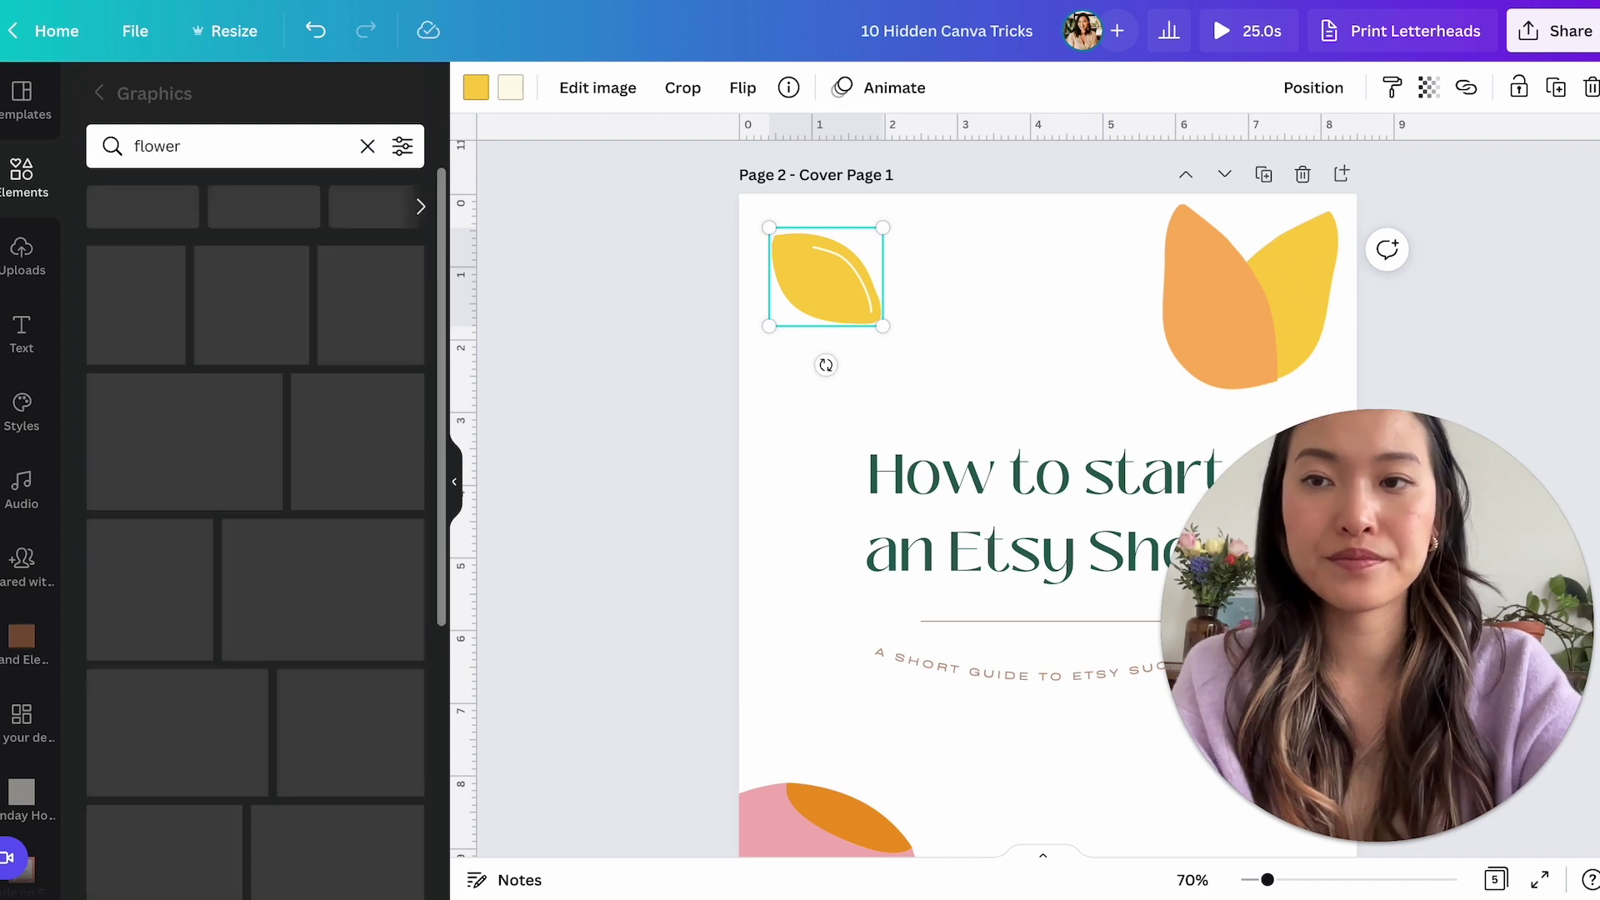
scroll(282, 557, "down", 2)
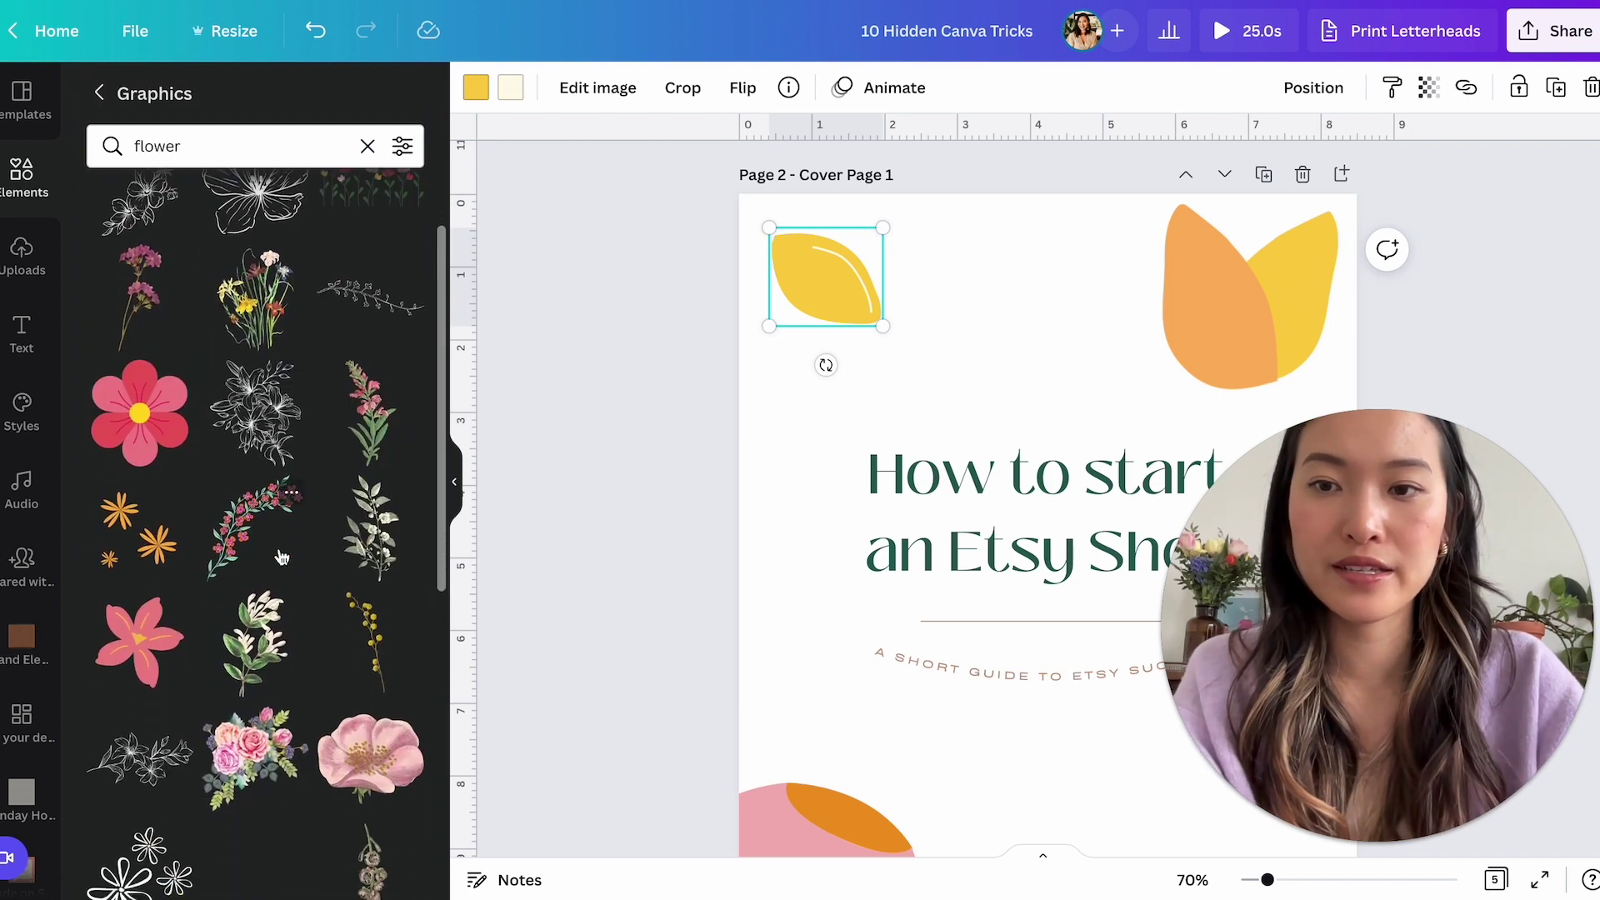
left_click(263, 430)
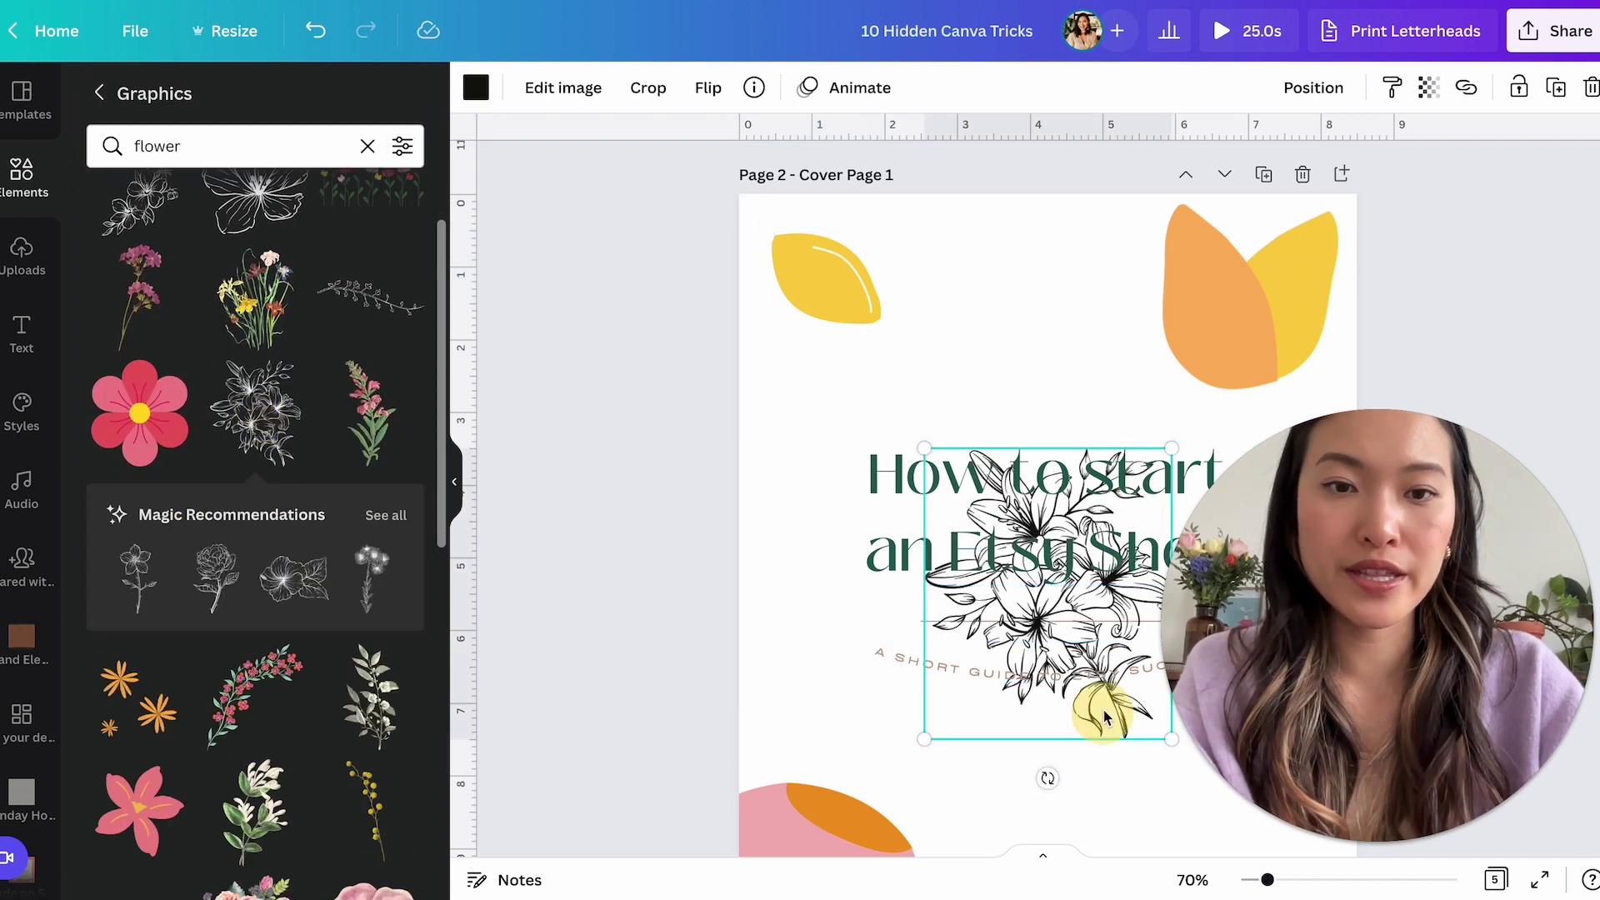
left_click_drag(1097, 685, 1065, 431)
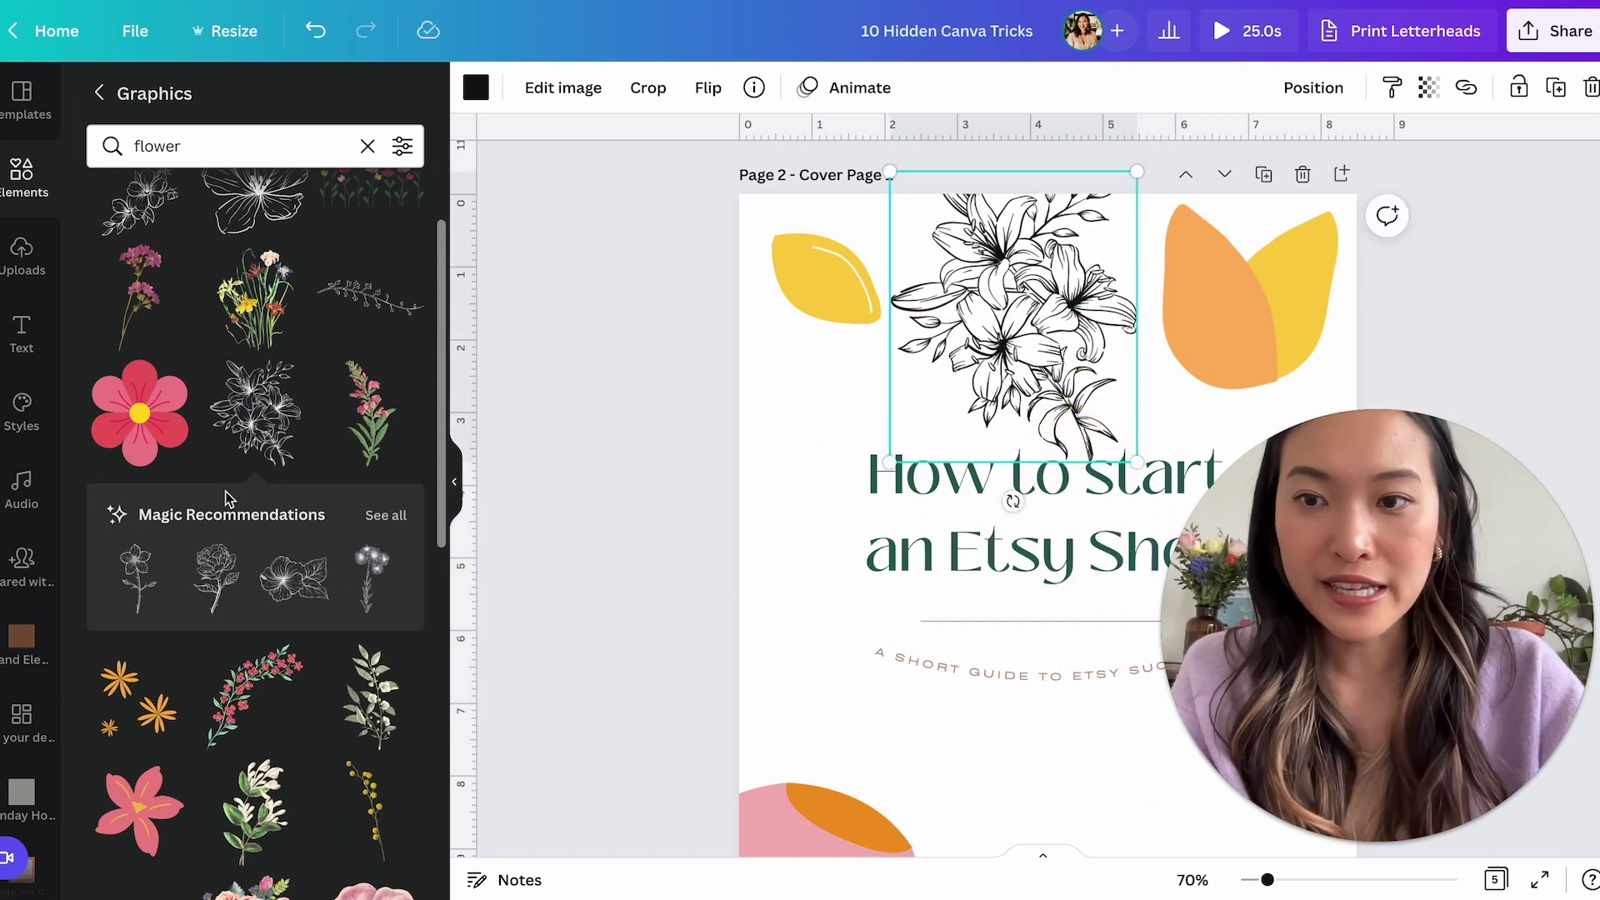
Add a smaller line-art lily cluster from the recommendations below the subtitle.
left_click(385, 516)
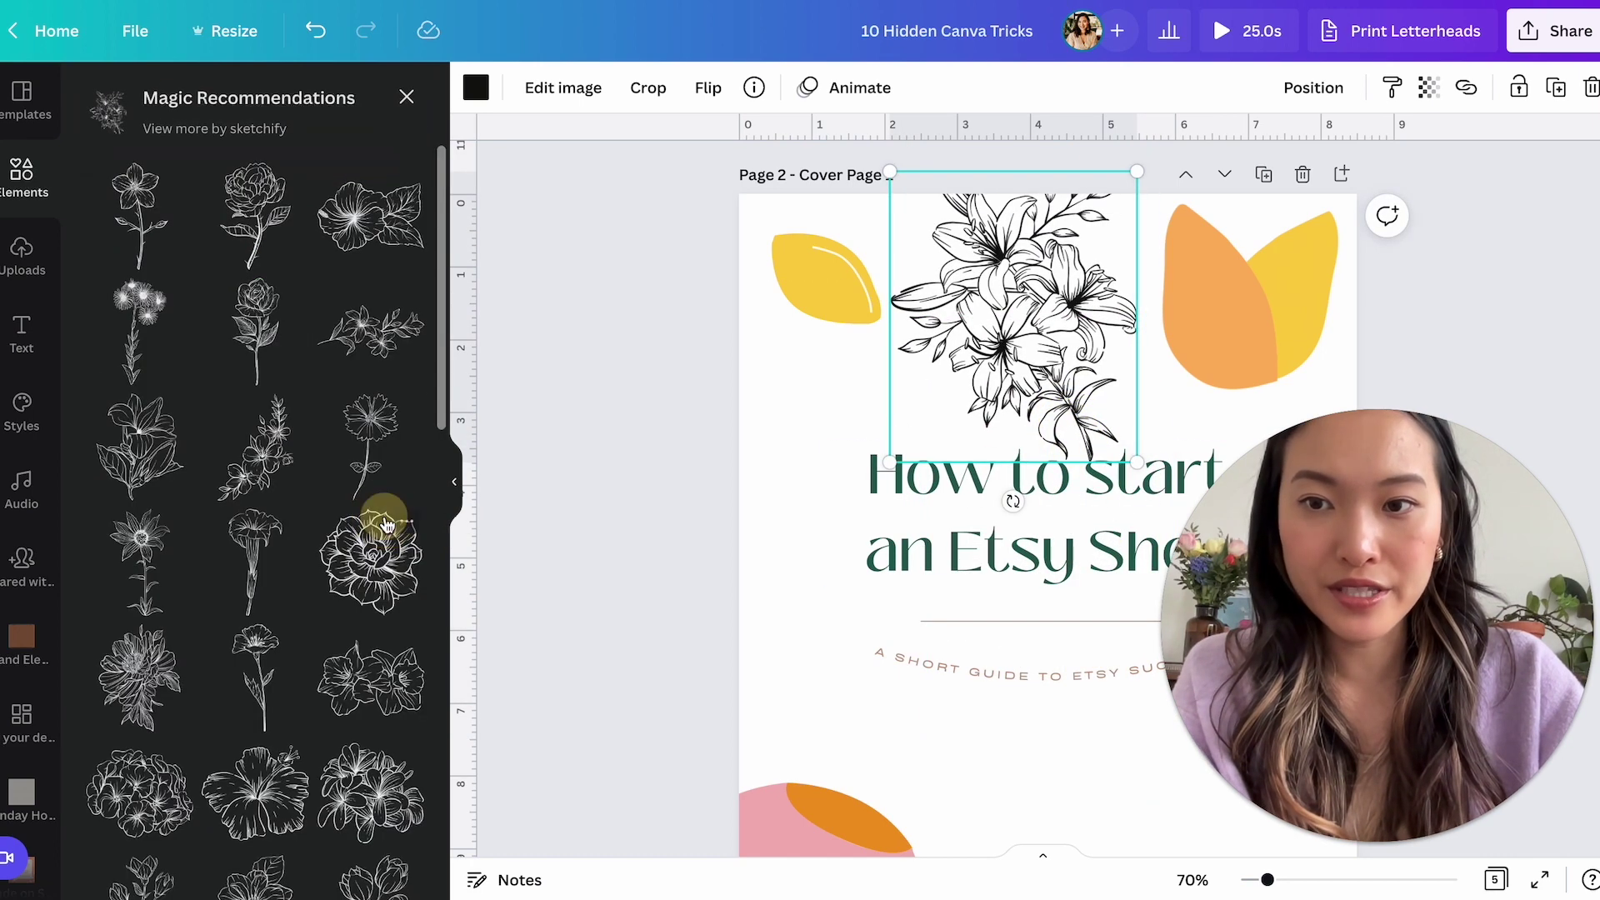
scroll(385, 524, "down", 3)
left_click(371, 654)
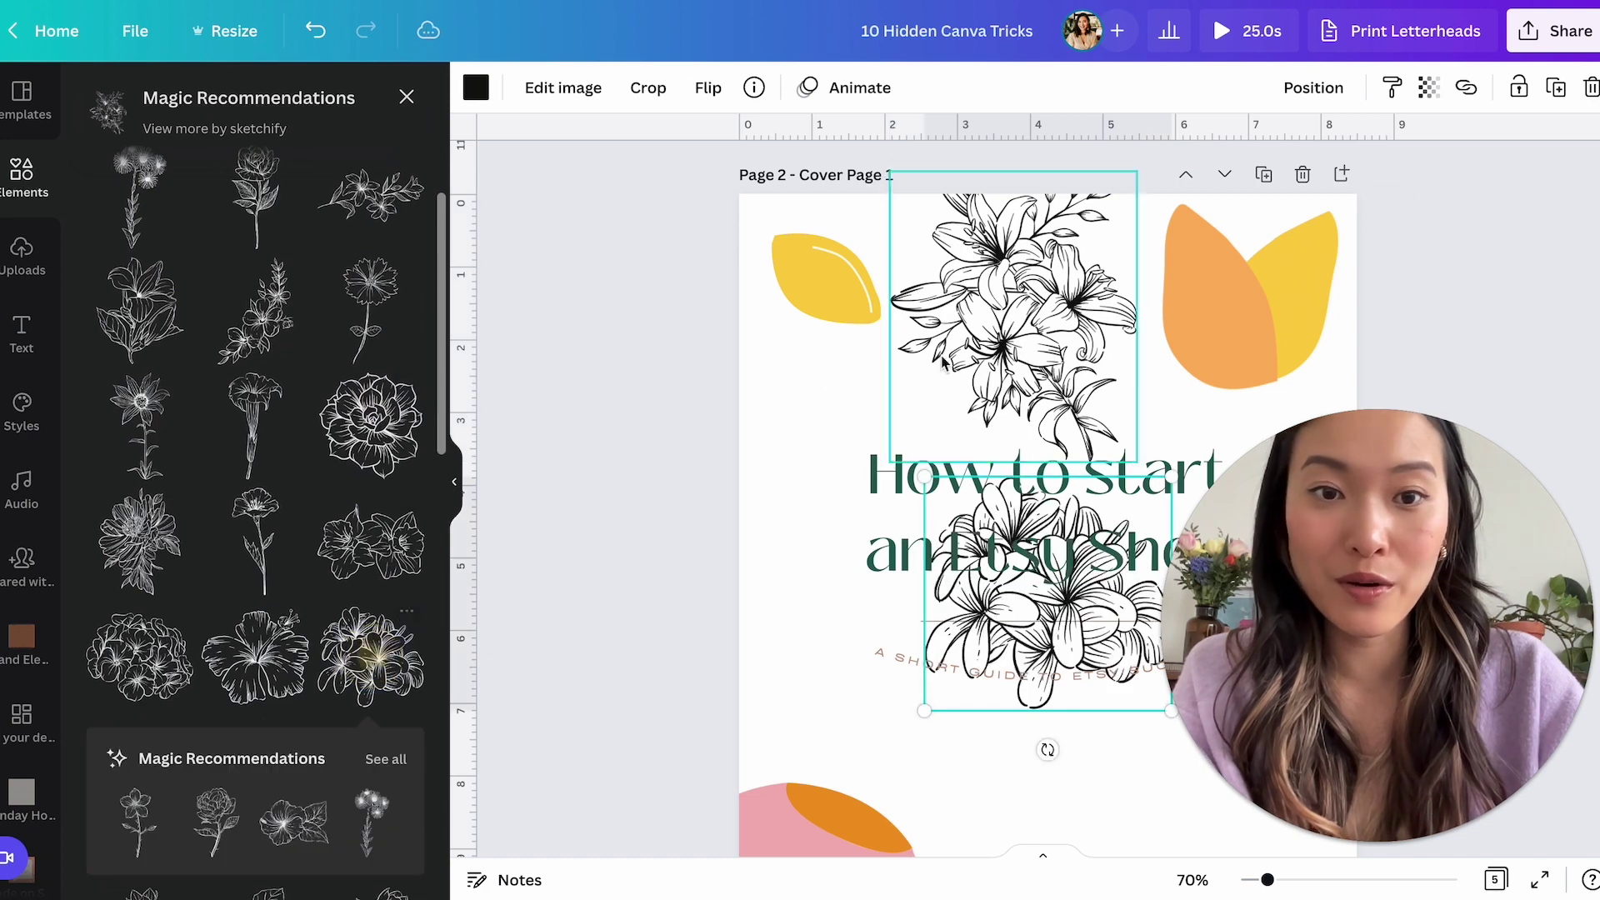
left_click_drag(1041, 719, 993, 842)
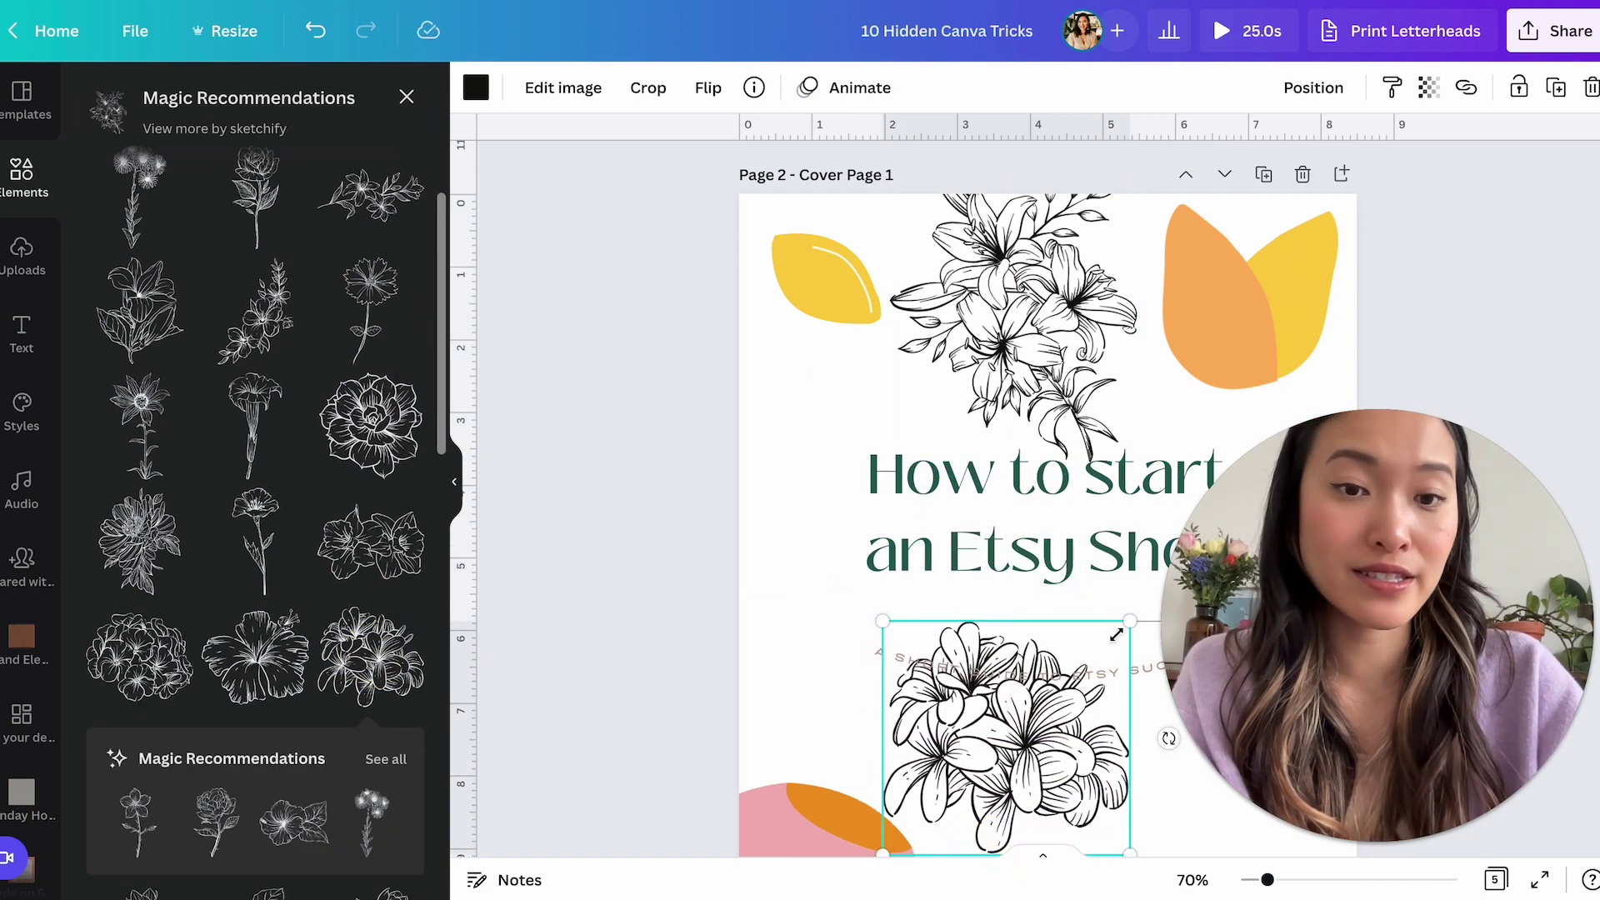
left_click_drag(1118, 630, 1046, 690)
left_click_drag(909, 725, 958, 739)
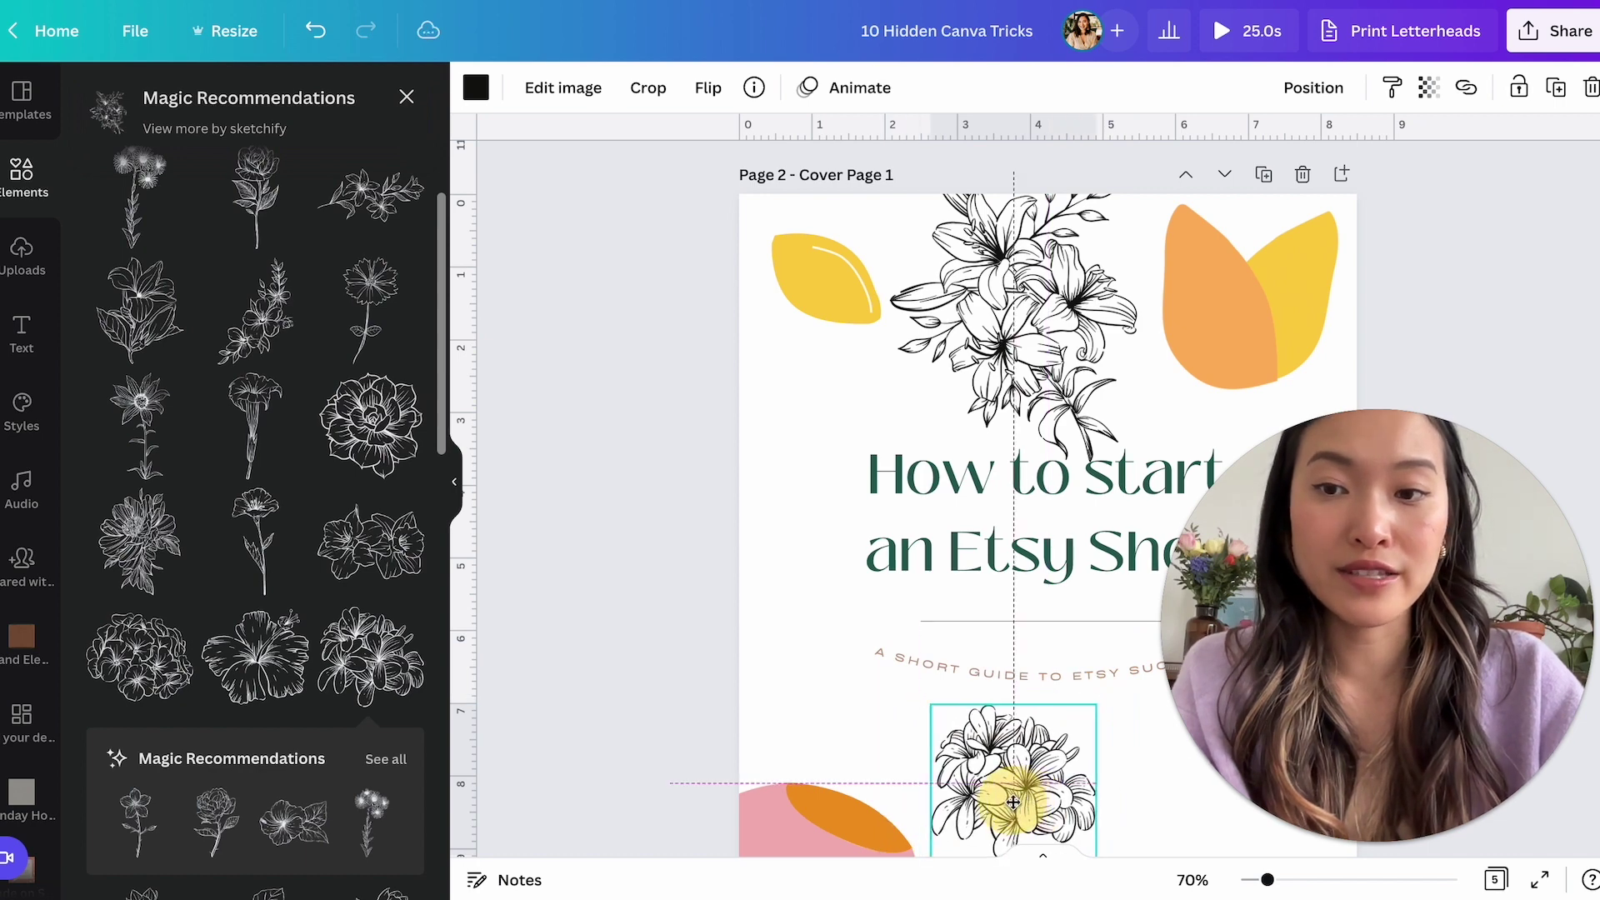
Add another matching line-art flower and position it near the bottom of the page.
left_click(397, 575)
left_click_drag(1121, 626, 1242, 798)
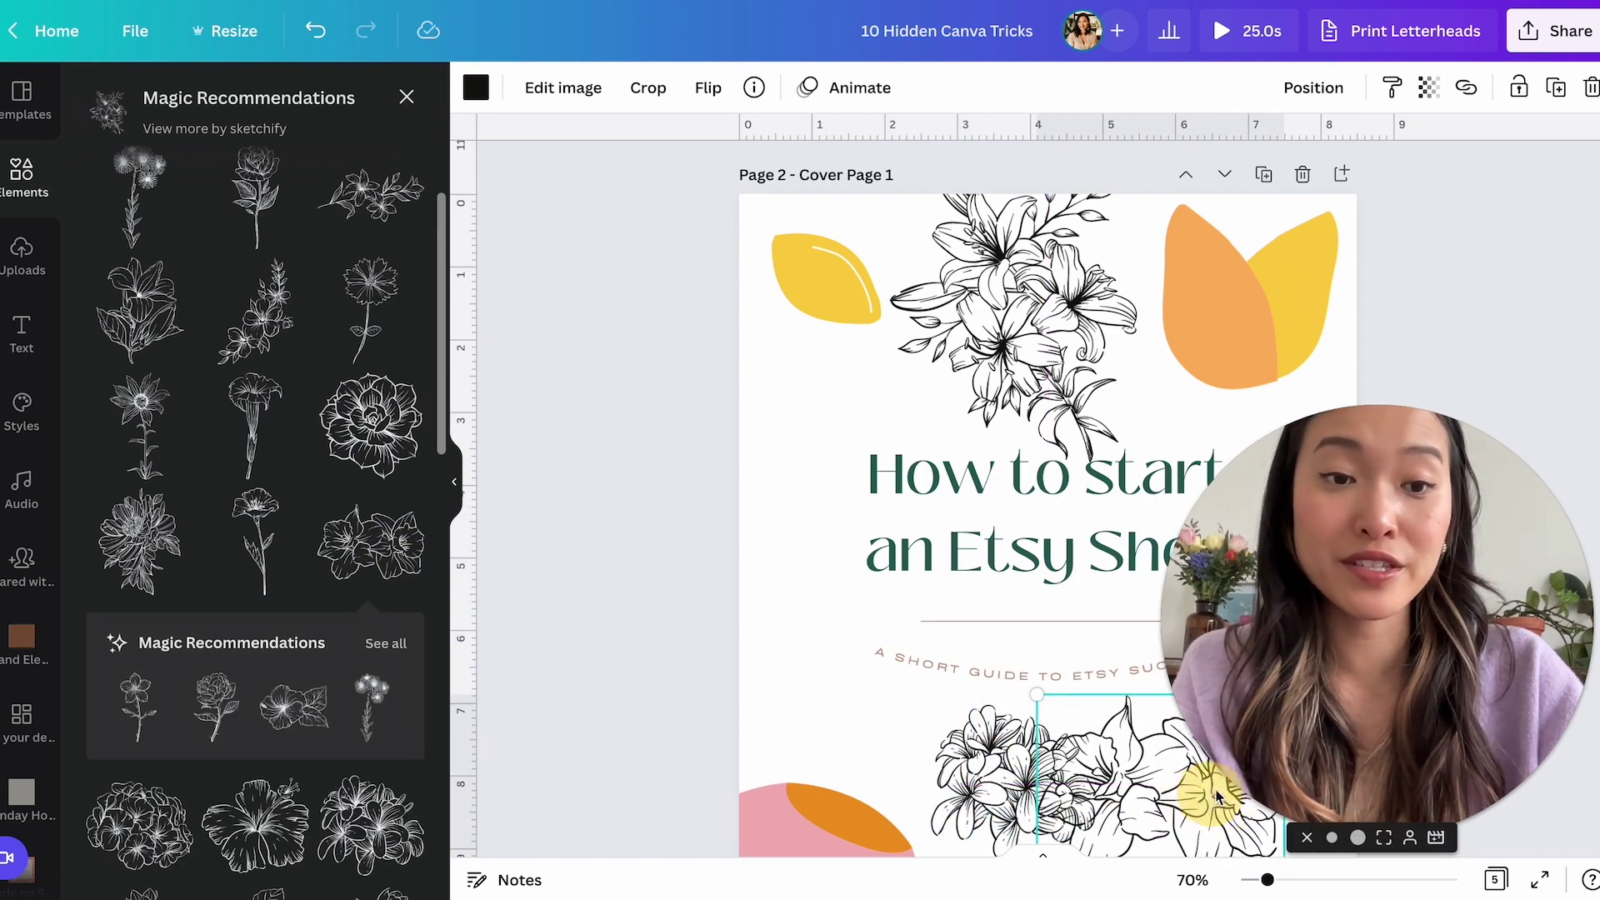
left_click_drag(1259, 744, 1259, 470)
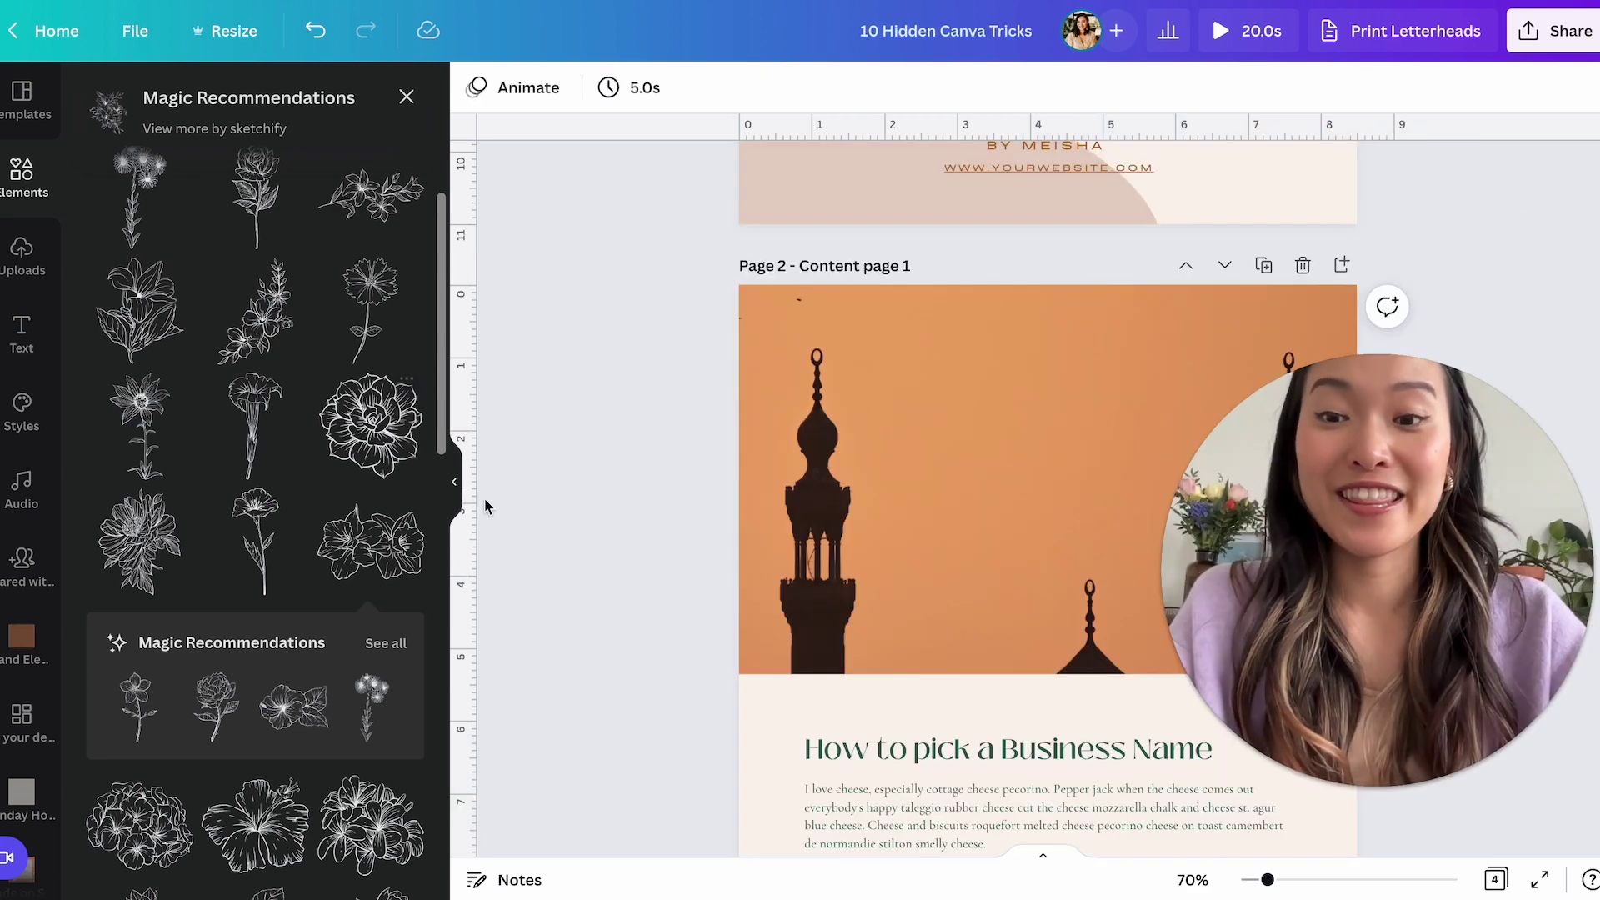
Delete the first answer box on the Mindful Question page.
left_click(457, 484)
scroll(595, 495, "down", 15)
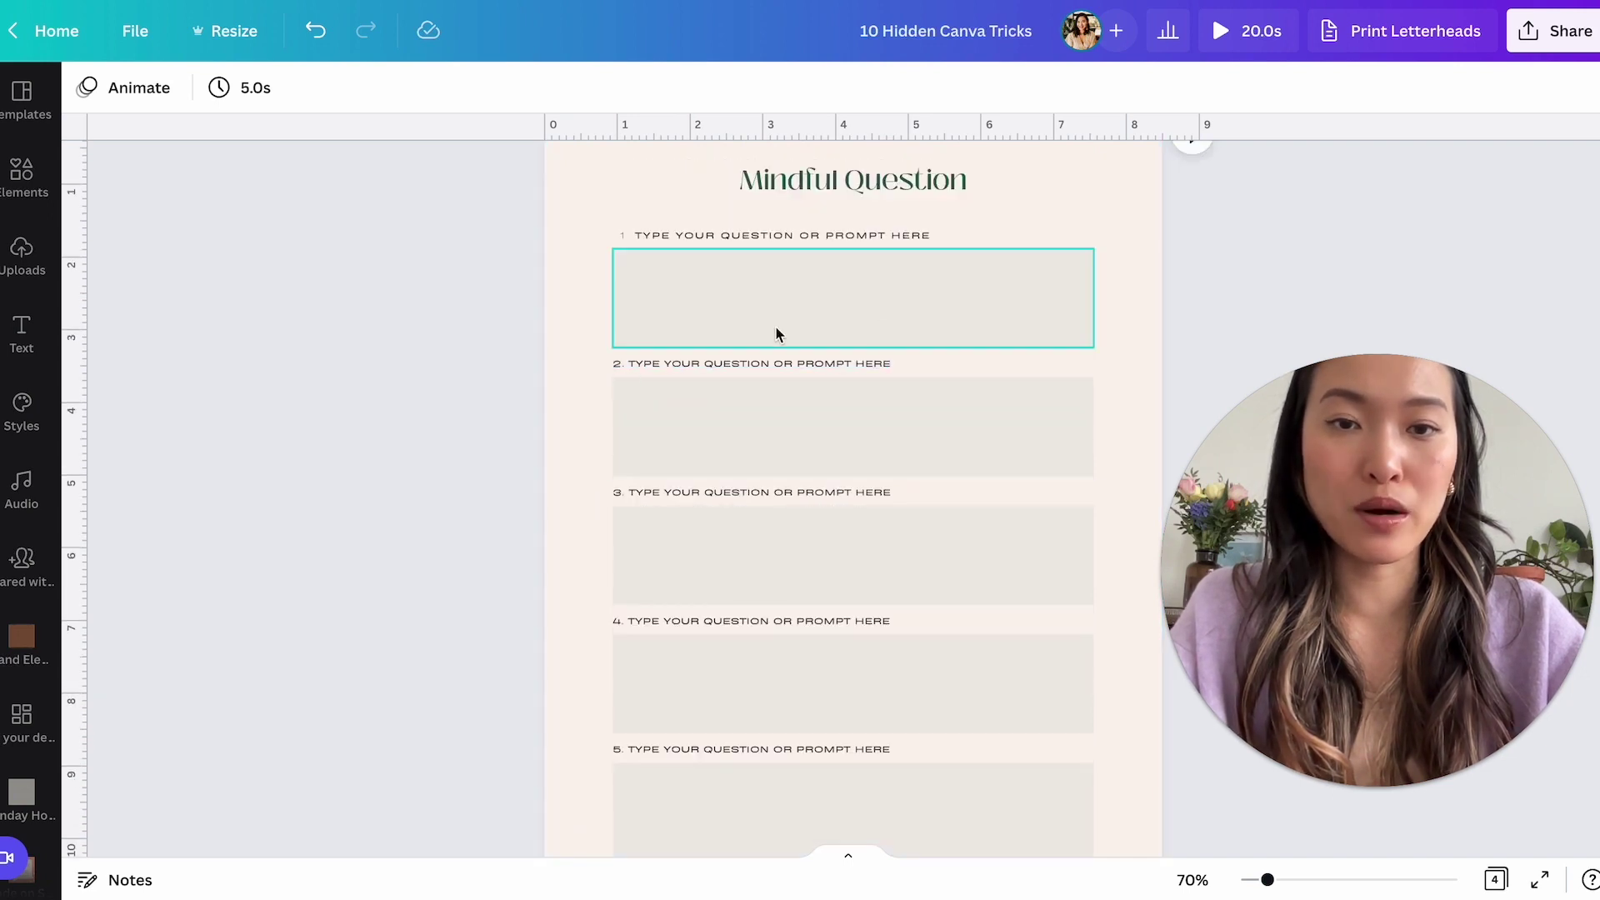
left_click(888, 329)
key("Delete")
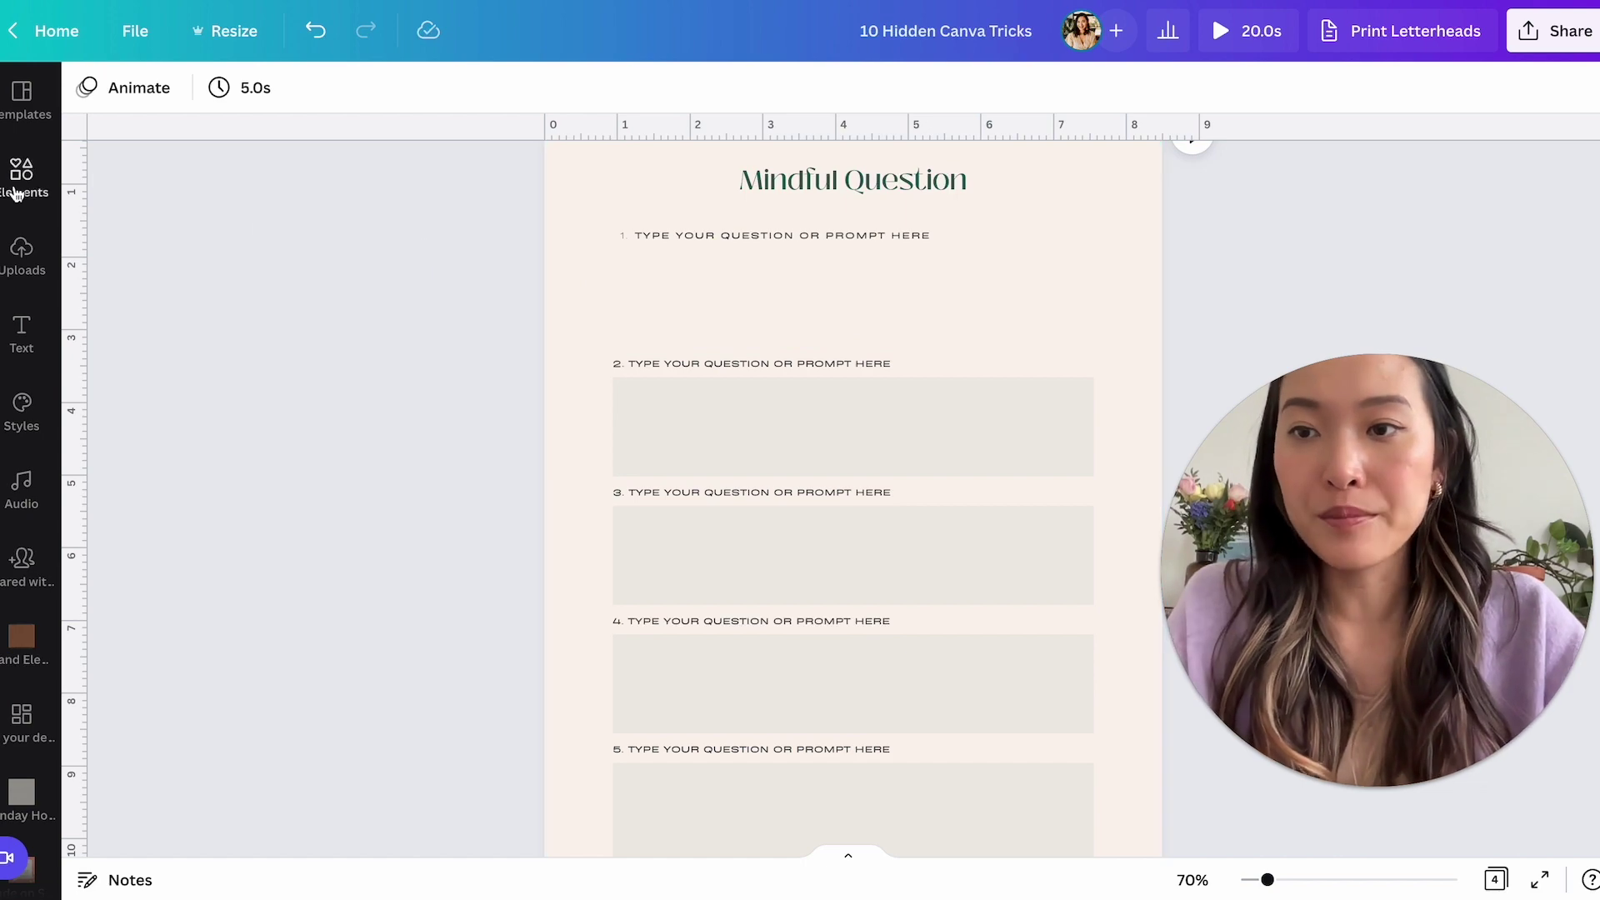
Bring up the full Lines & Shapes library in Elements.
left_click(16, 192)
left_click(400, 100)
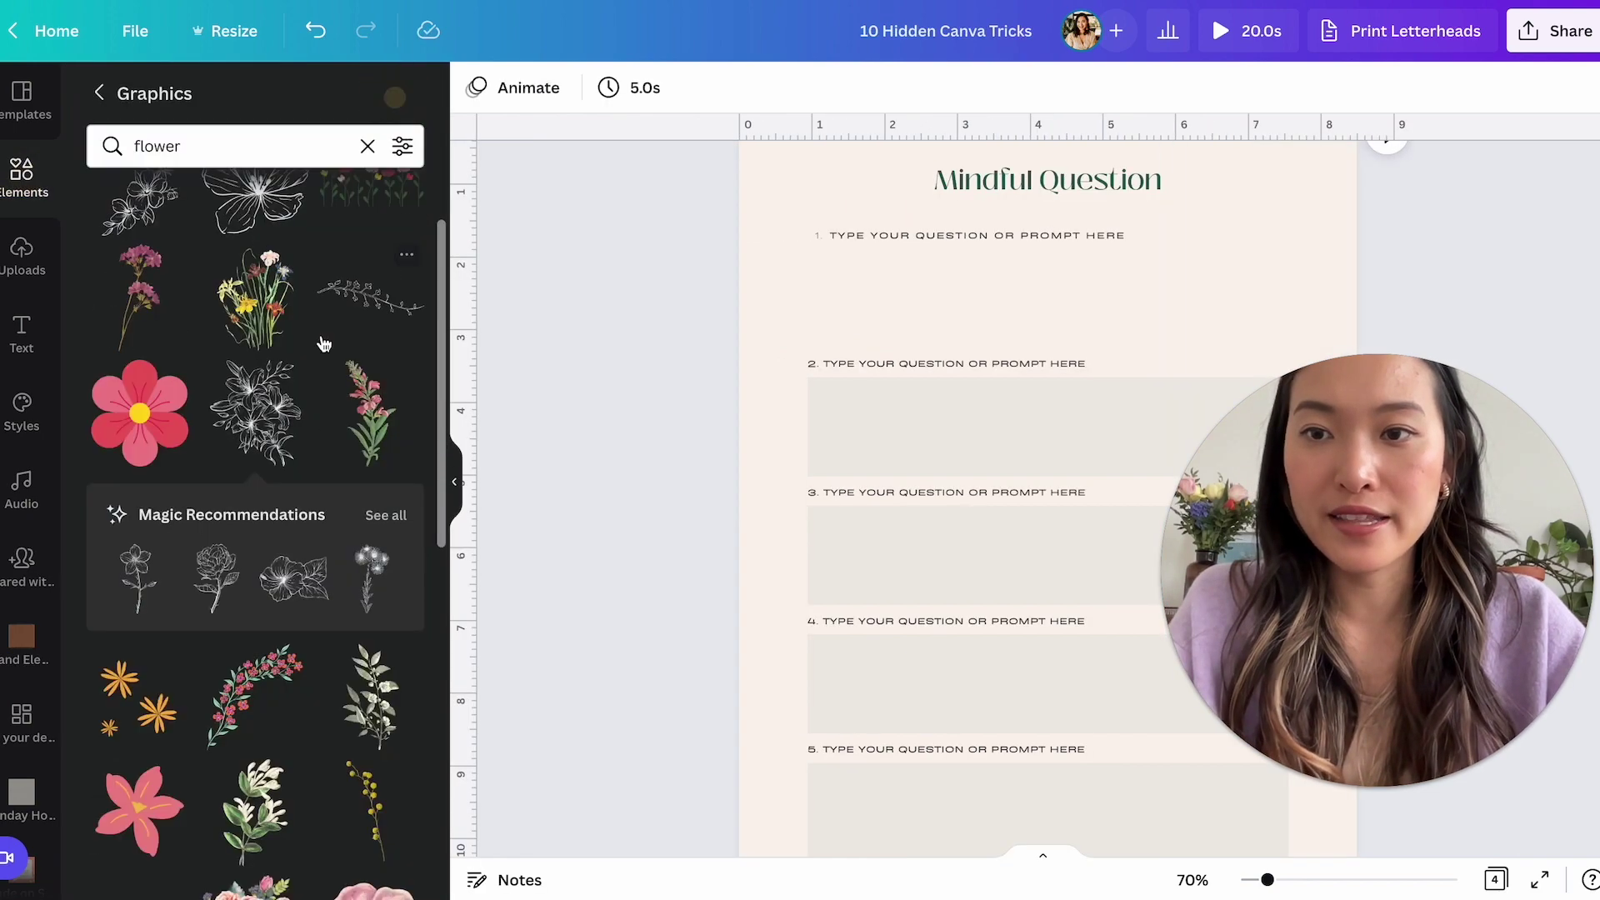
left_click(100, 95)
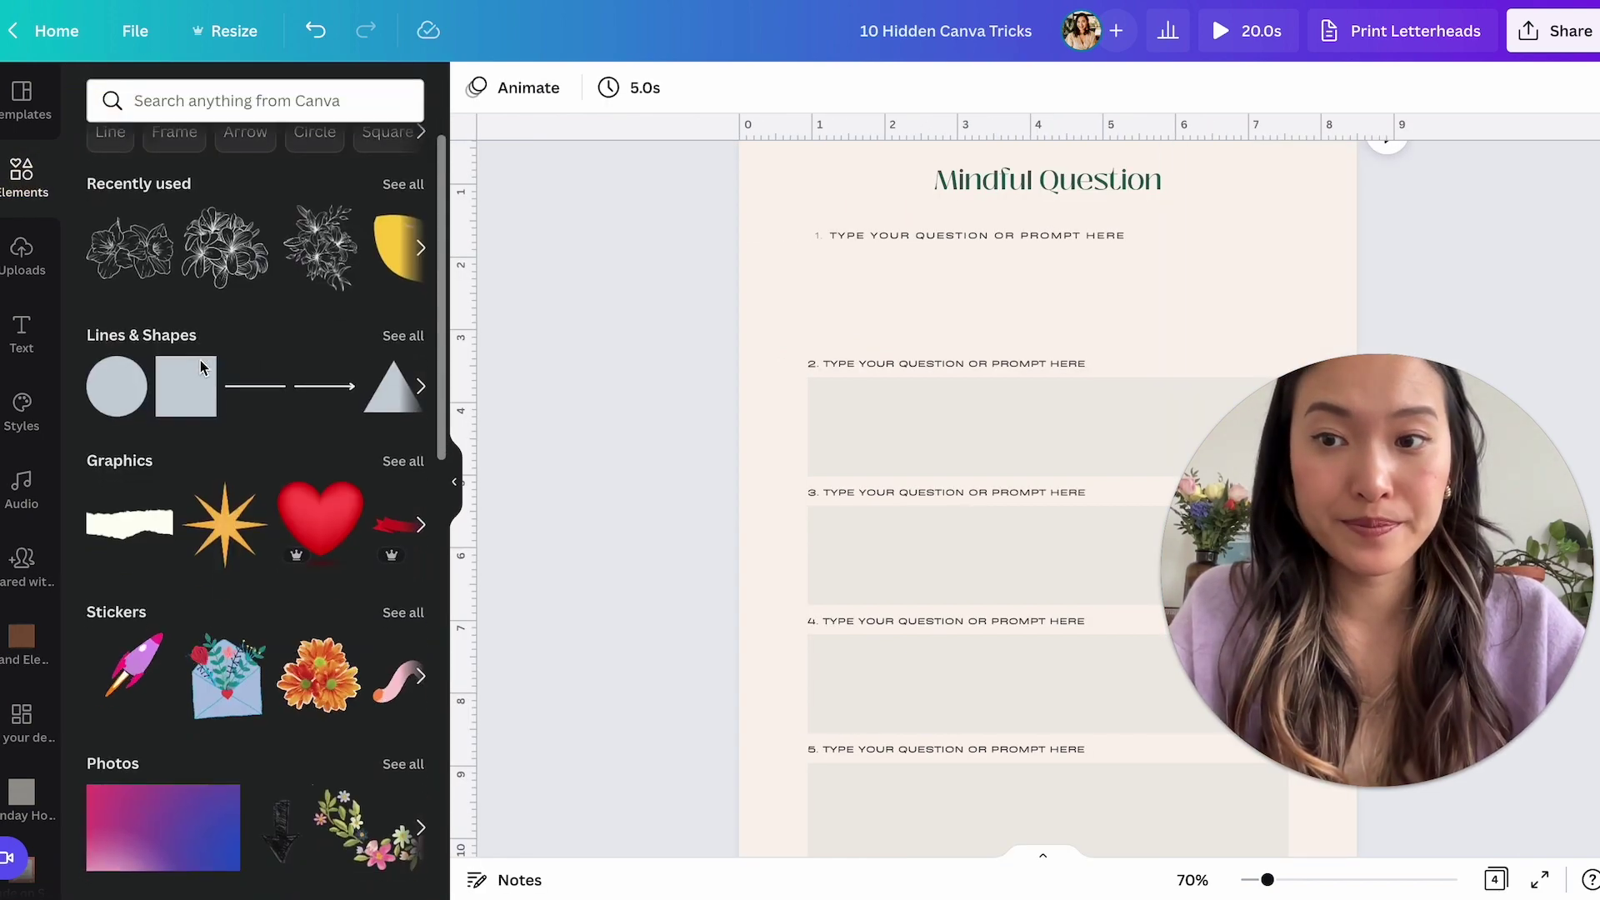
left_click(400, 337)
scroll(221, 439, "down", 1)
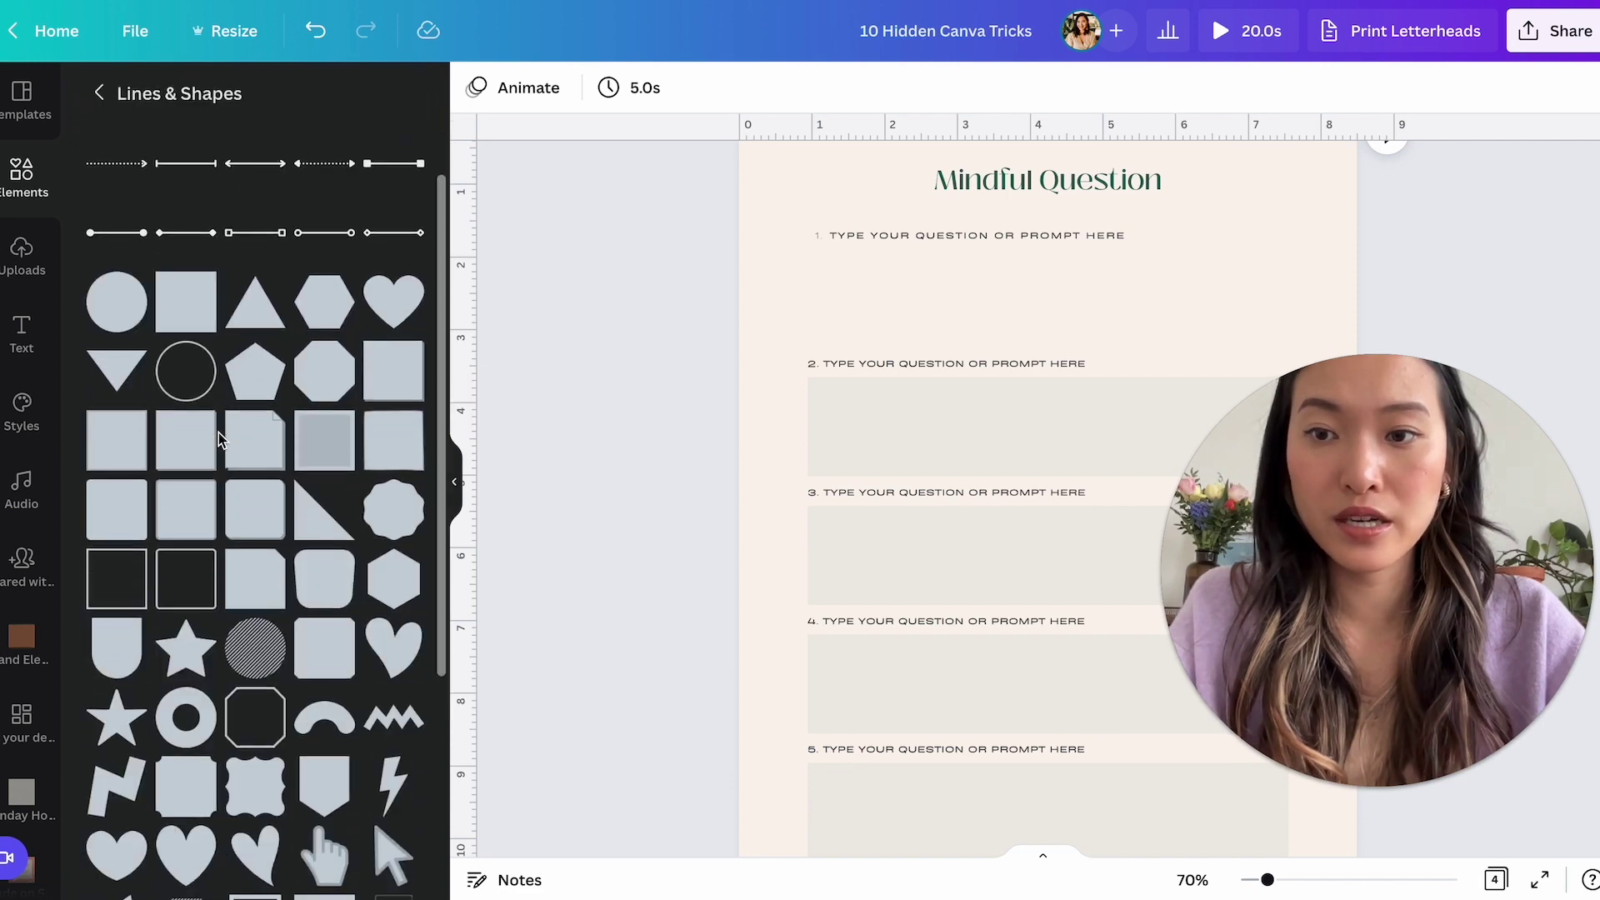
Add a brown square outline and resize it into a thin box spanning the first answer slot.
left_click(118, 596)
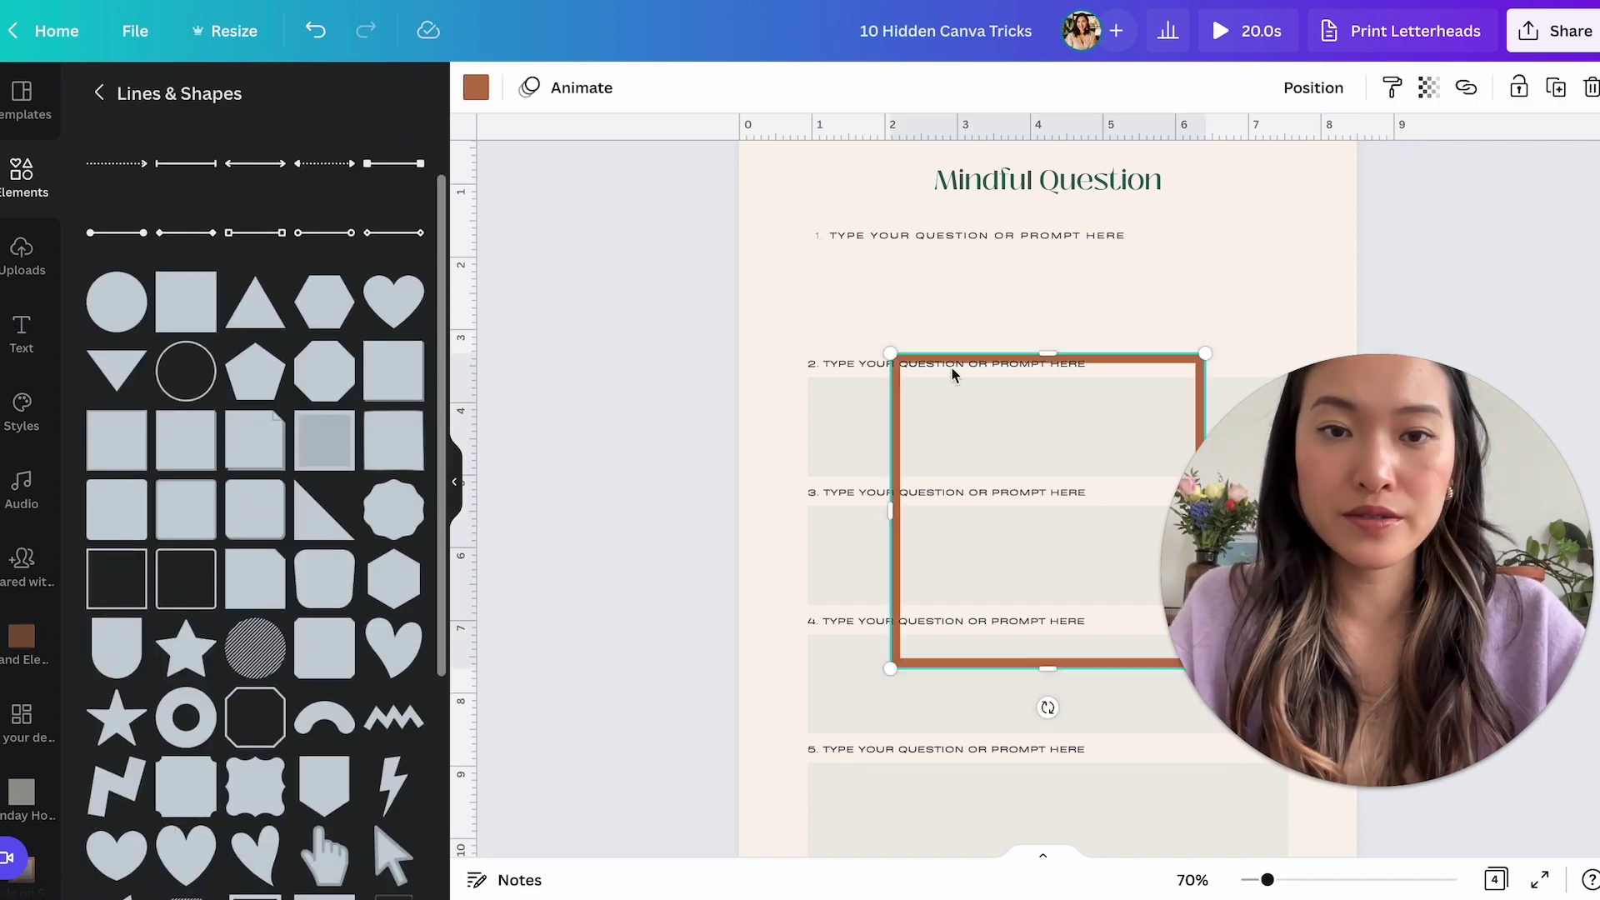
left_click_drag(1007, 439, 1012, 324)
mouse_move(1123, 564)
left_mouse_down()
mouse_move(1051, 396)
mouse_move(964, 326)
mouse_move(1114, 534)
left_mouse_up()
left_click_drag(1092, 393, 1327, 396)
left_click_drag(1060, 537, 1070, 346)
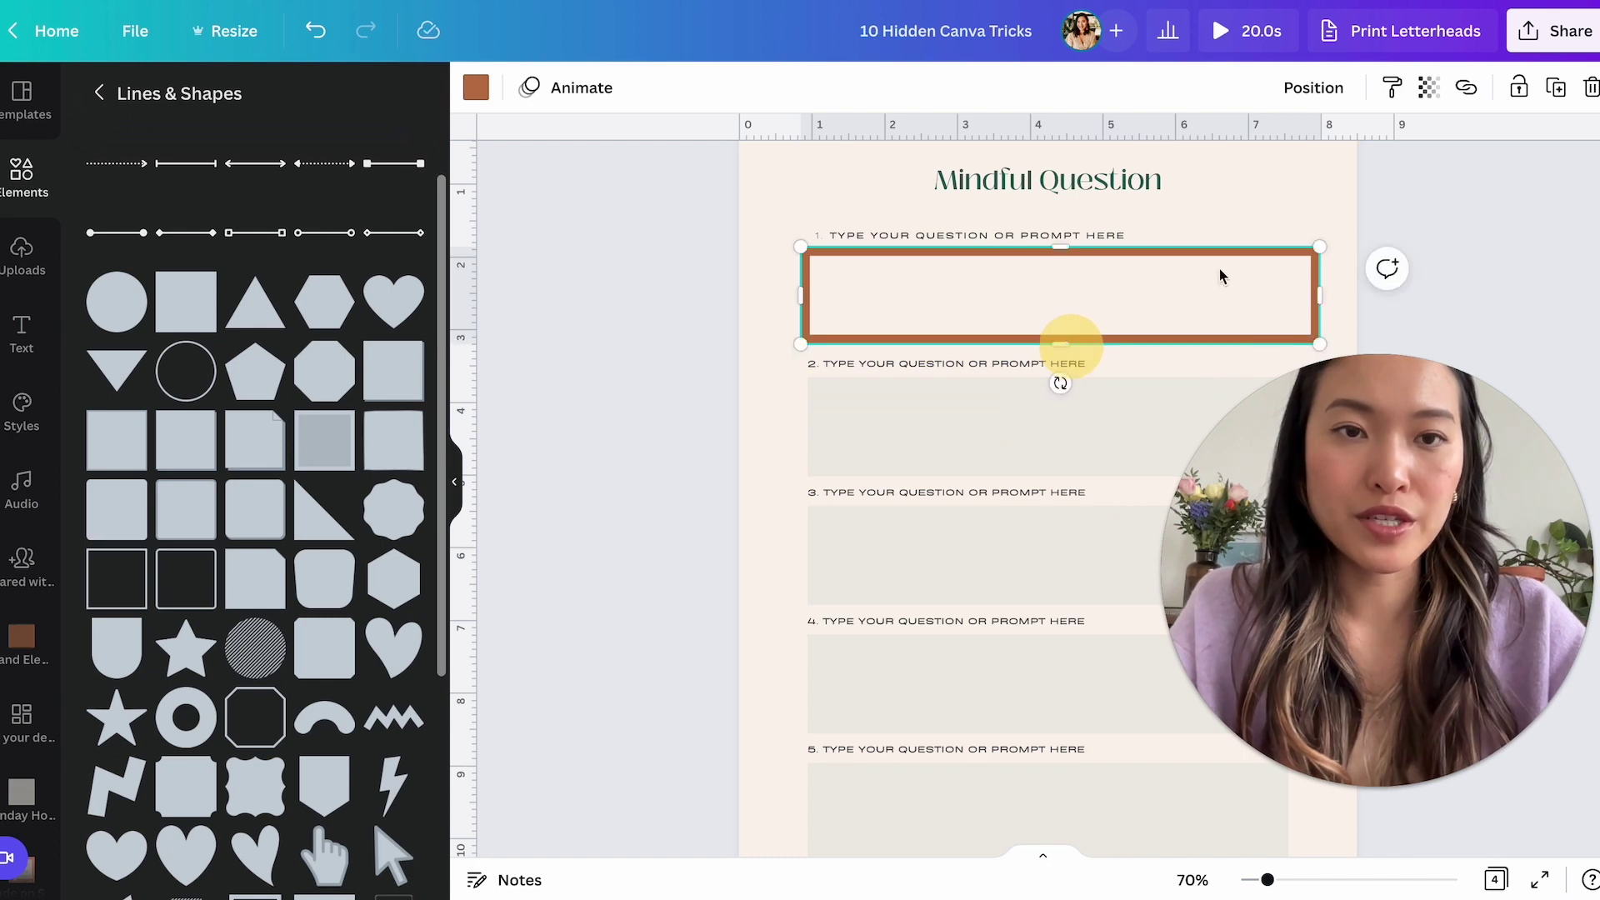
left_click(1342, 183)
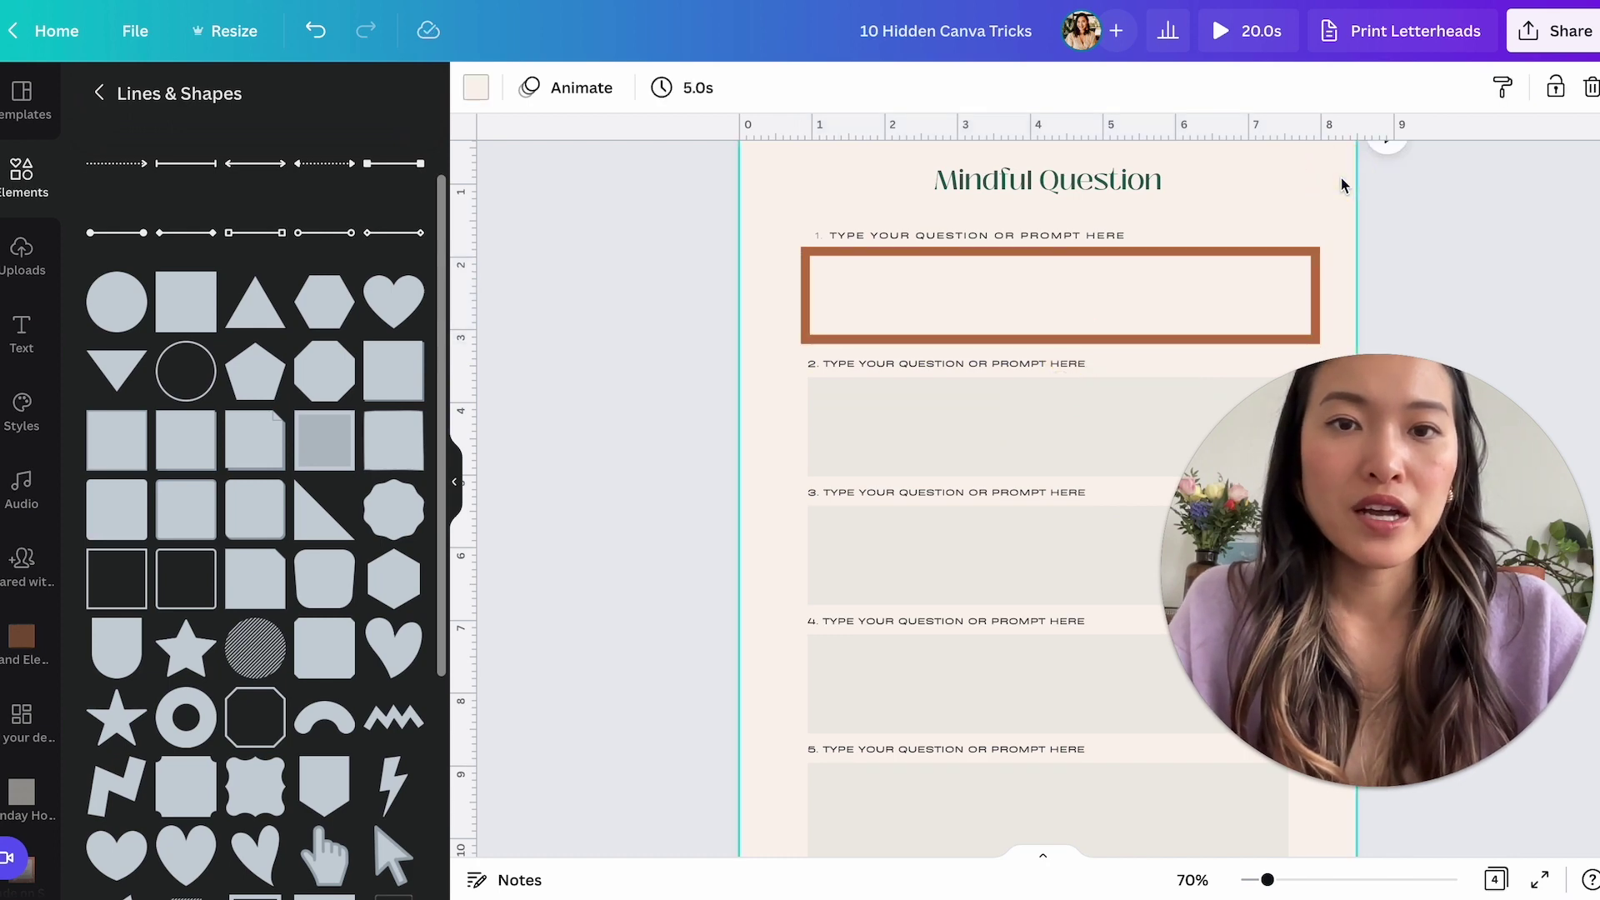
left_click(1113, 341)
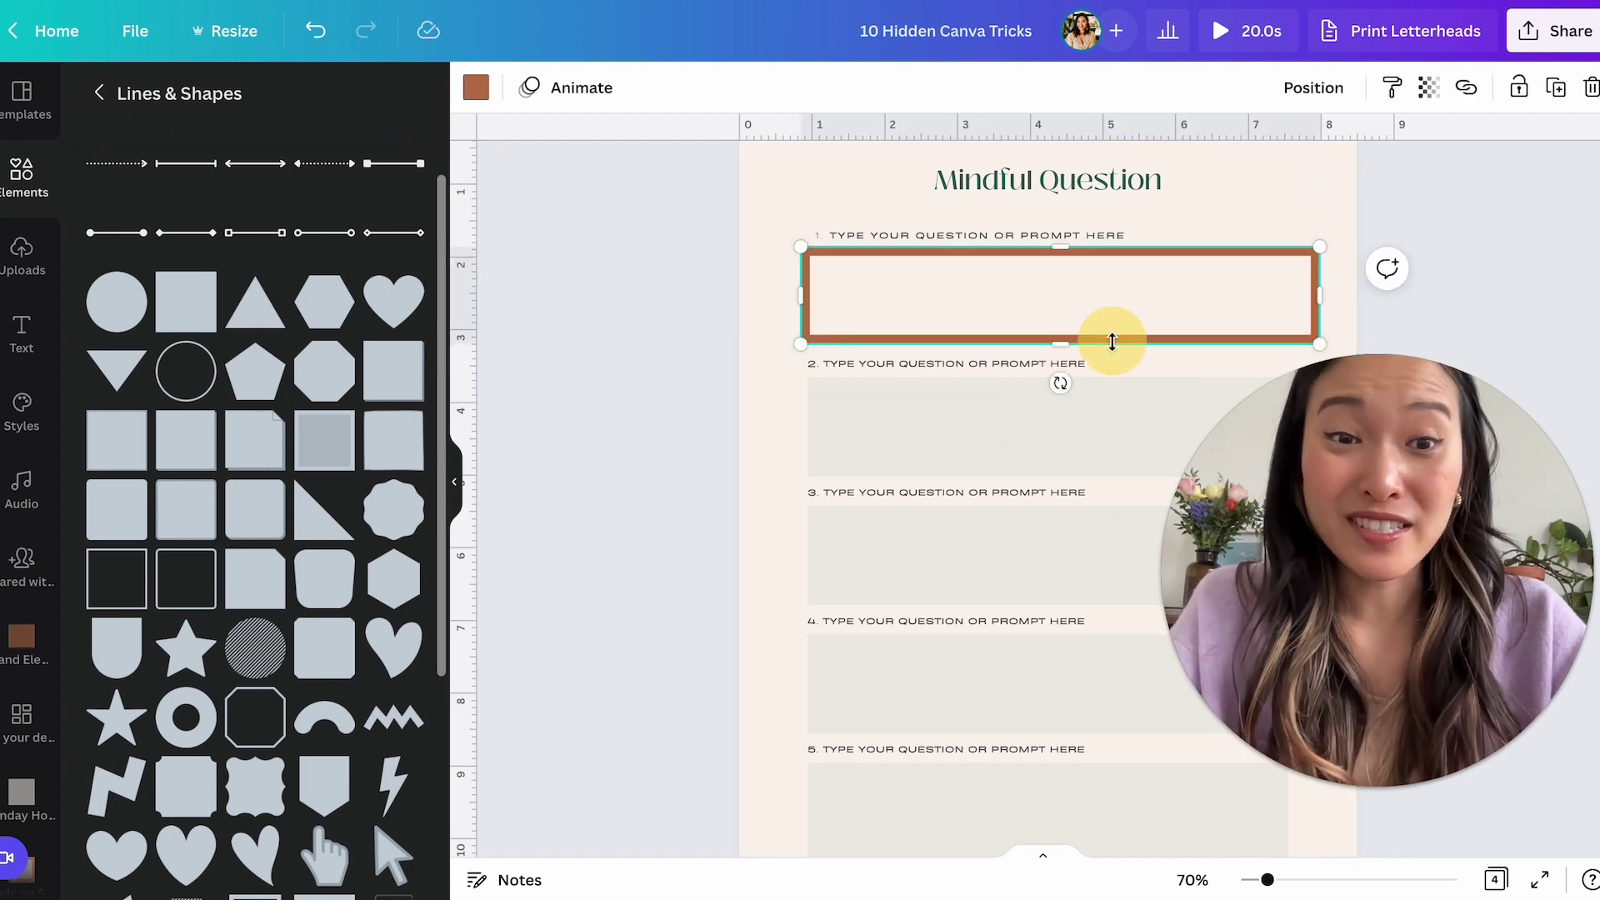
left_click(457, 486)
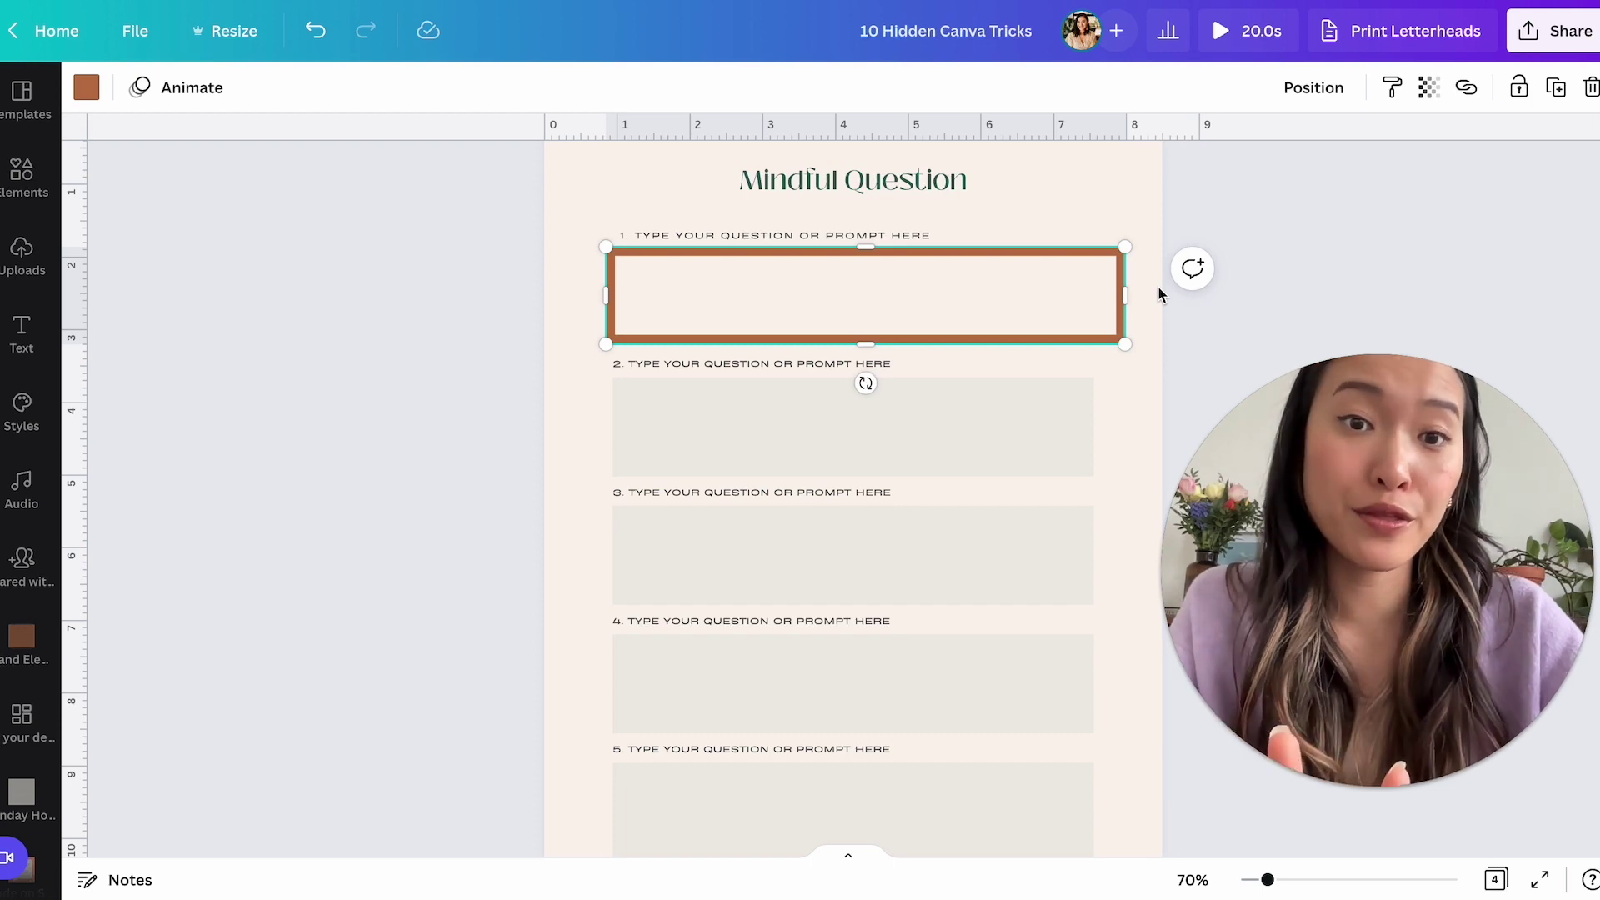
Shrink the brown box to half width, then stretch it taller and wider across the slot.
left_click_drag(1125, 345, 676, 349)
left_click(892, 315)
left_click(674, 265)
left_click_drag(752, 300, 1092, 284)
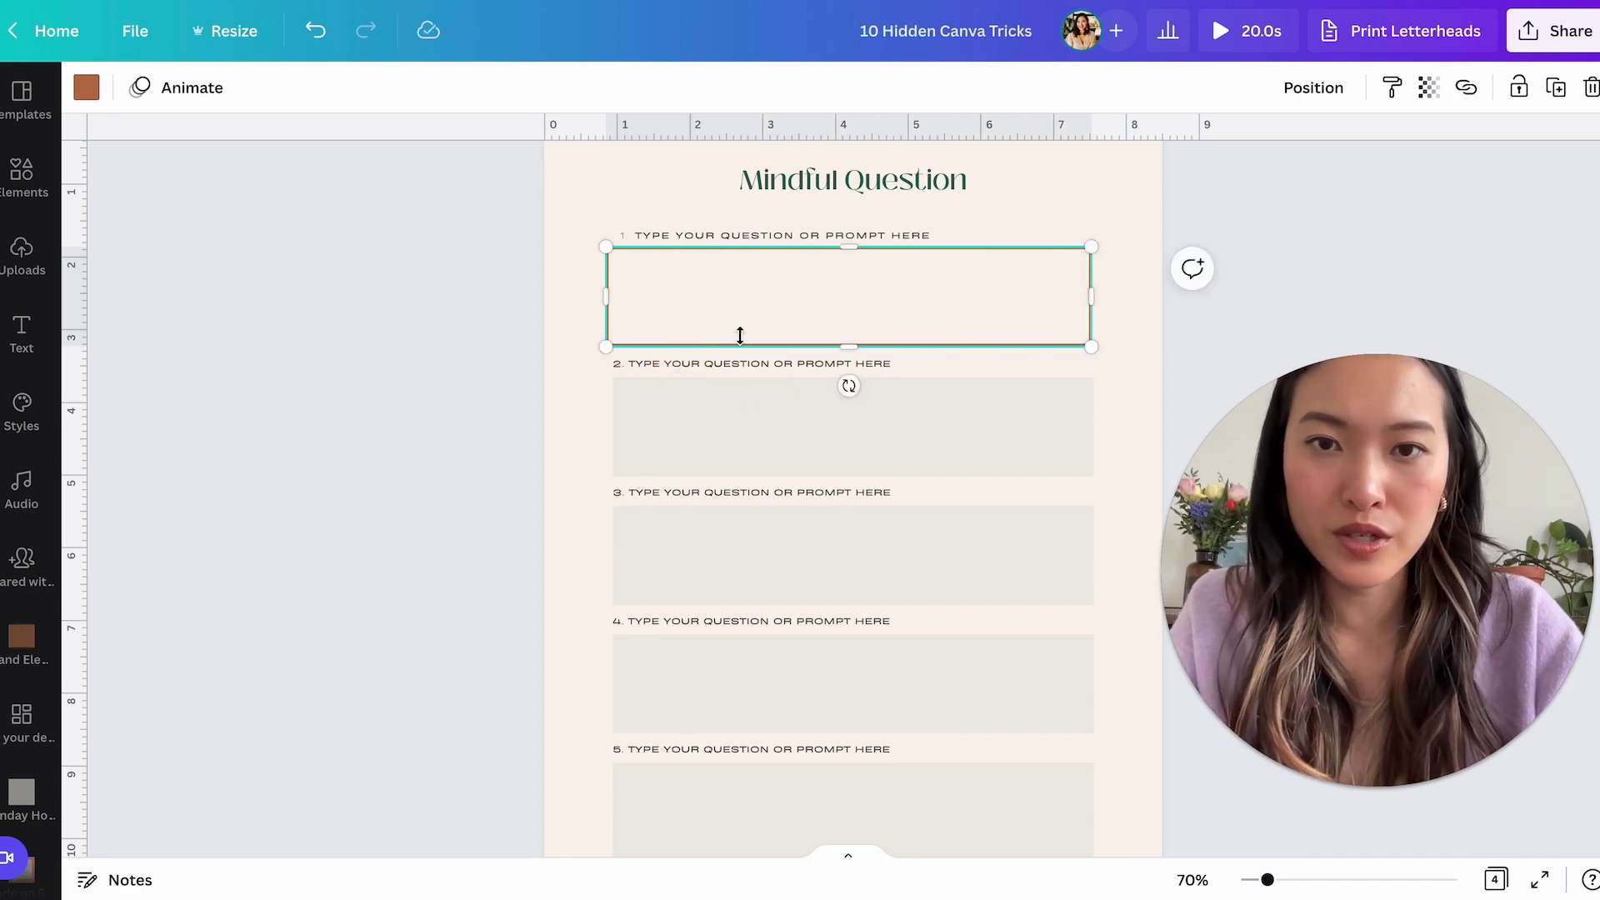
left_click(1161, 328)
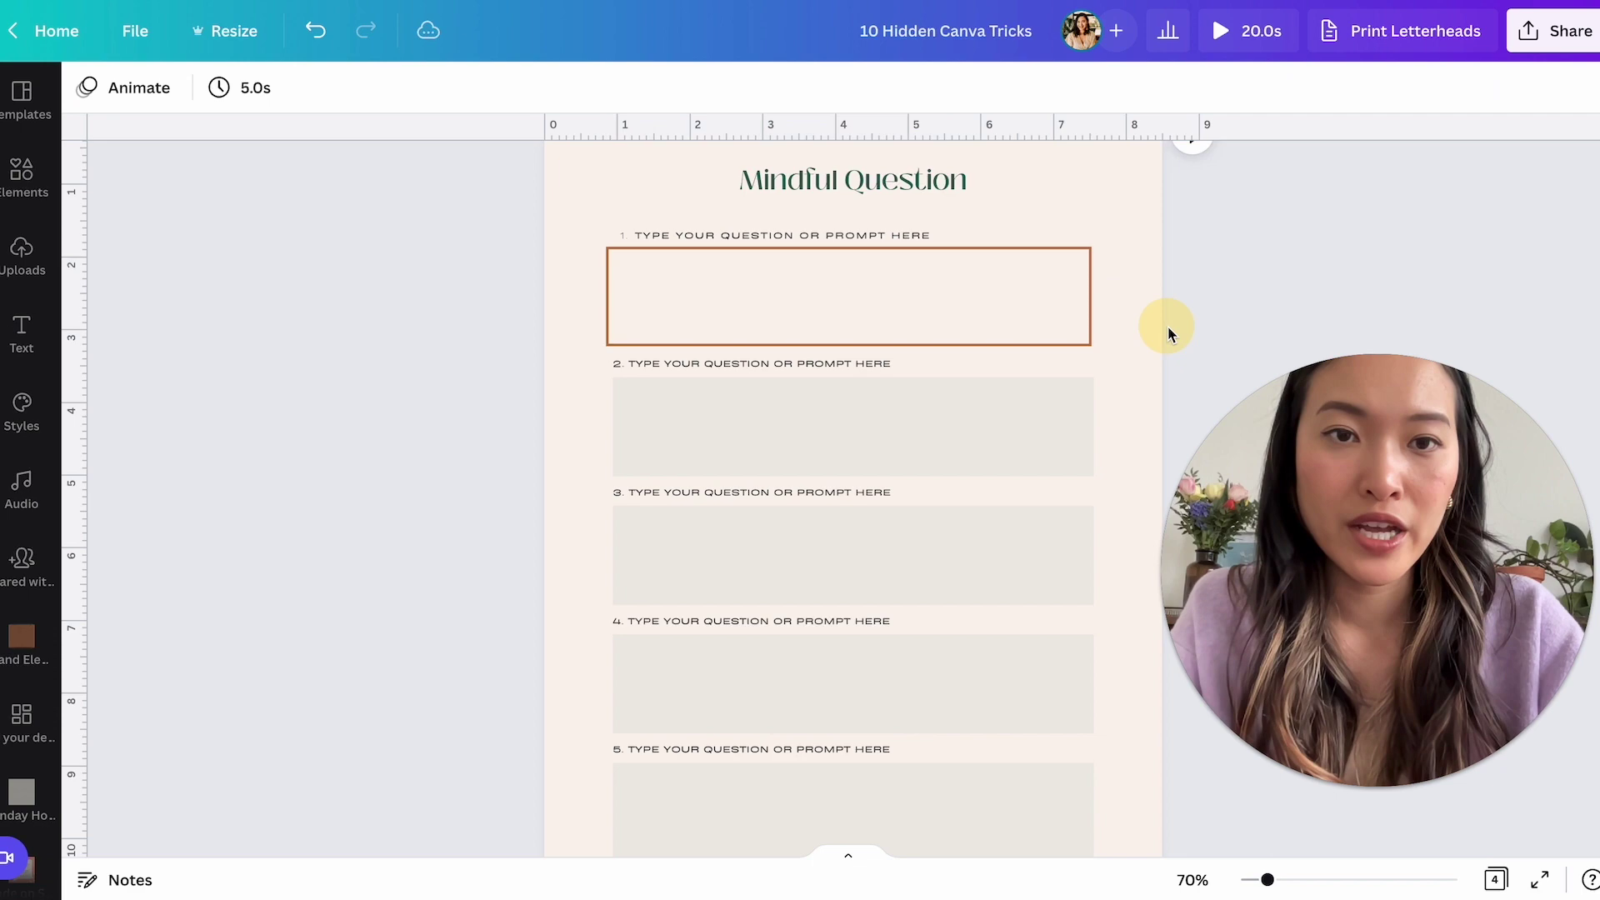
left_click(1044, 341)
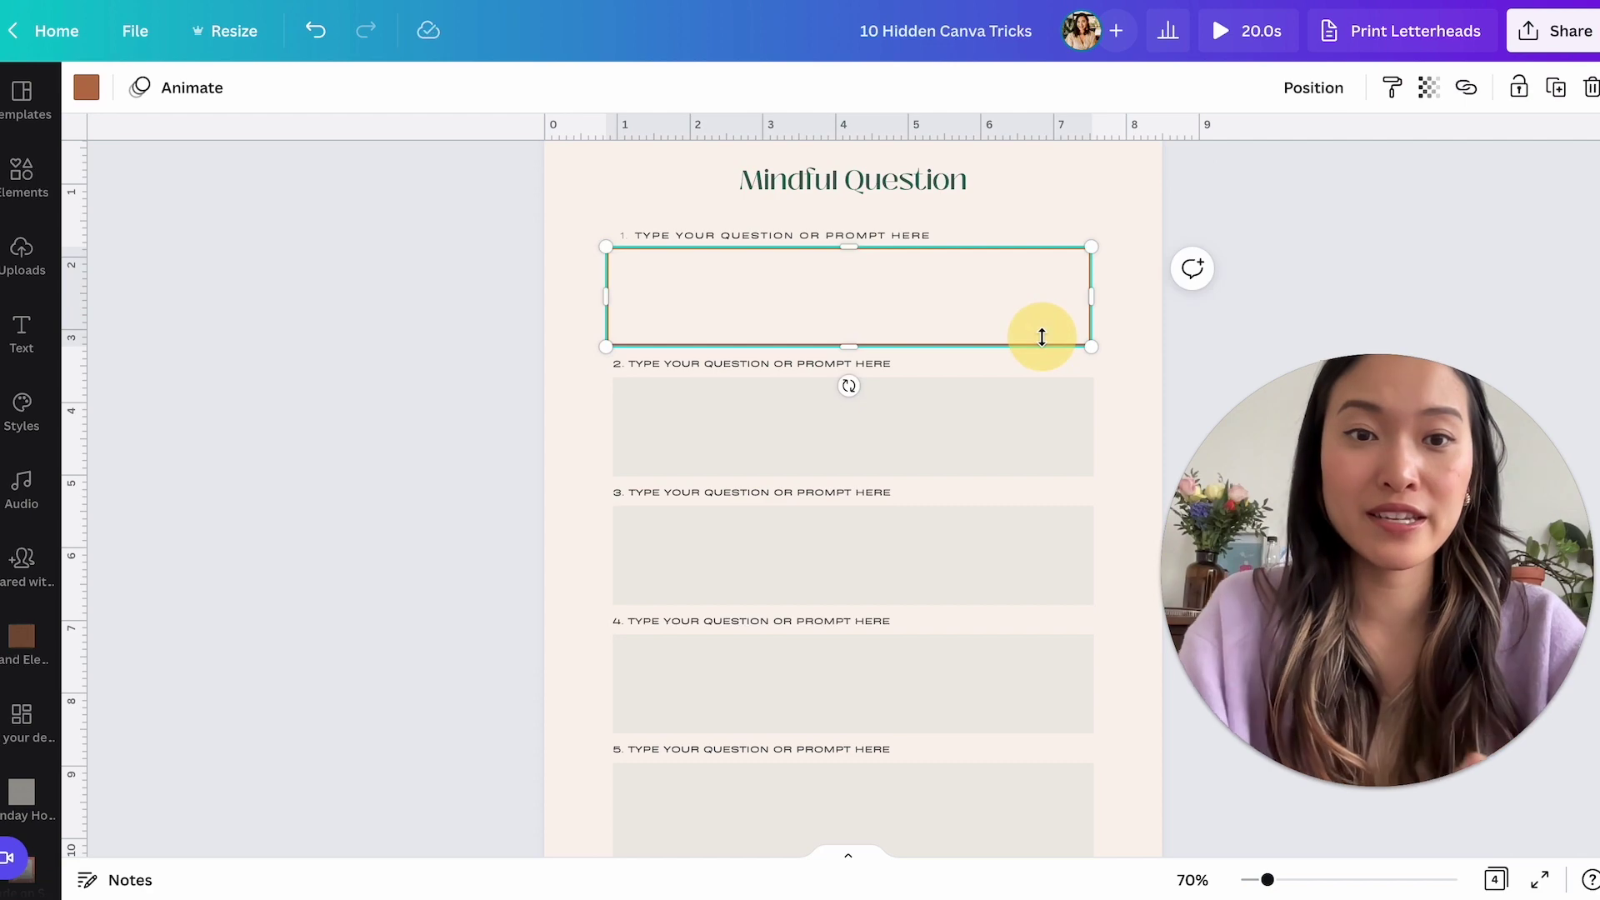
left_click(1140, 367)
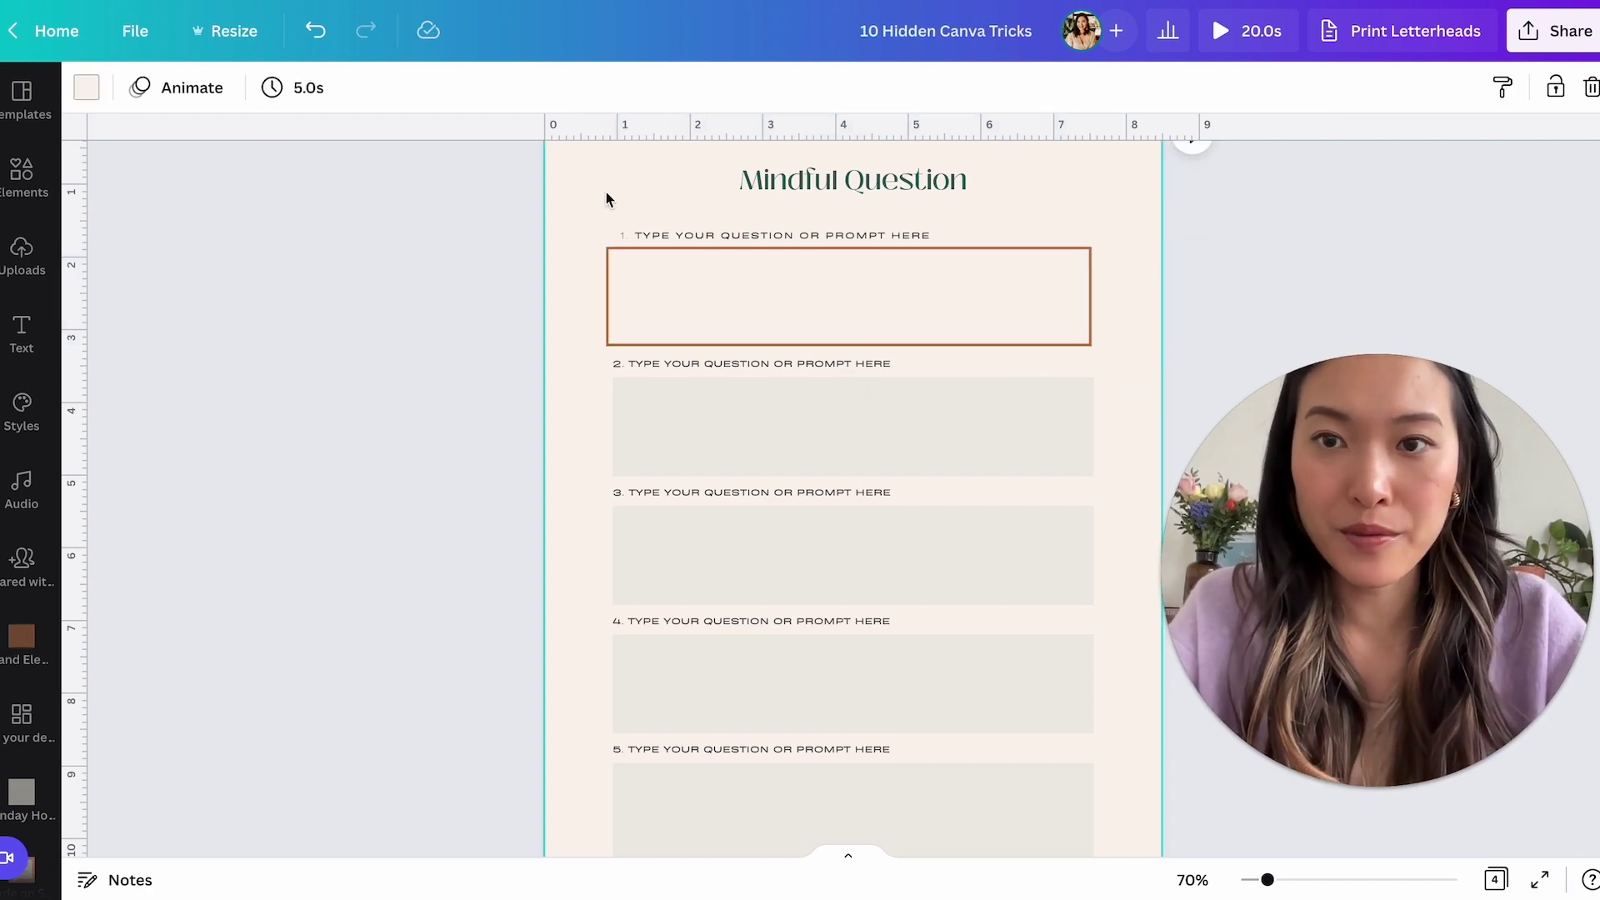
Change the first answer box's outline colour to olive.
left_click(636, 267)
left_click(87, 88)
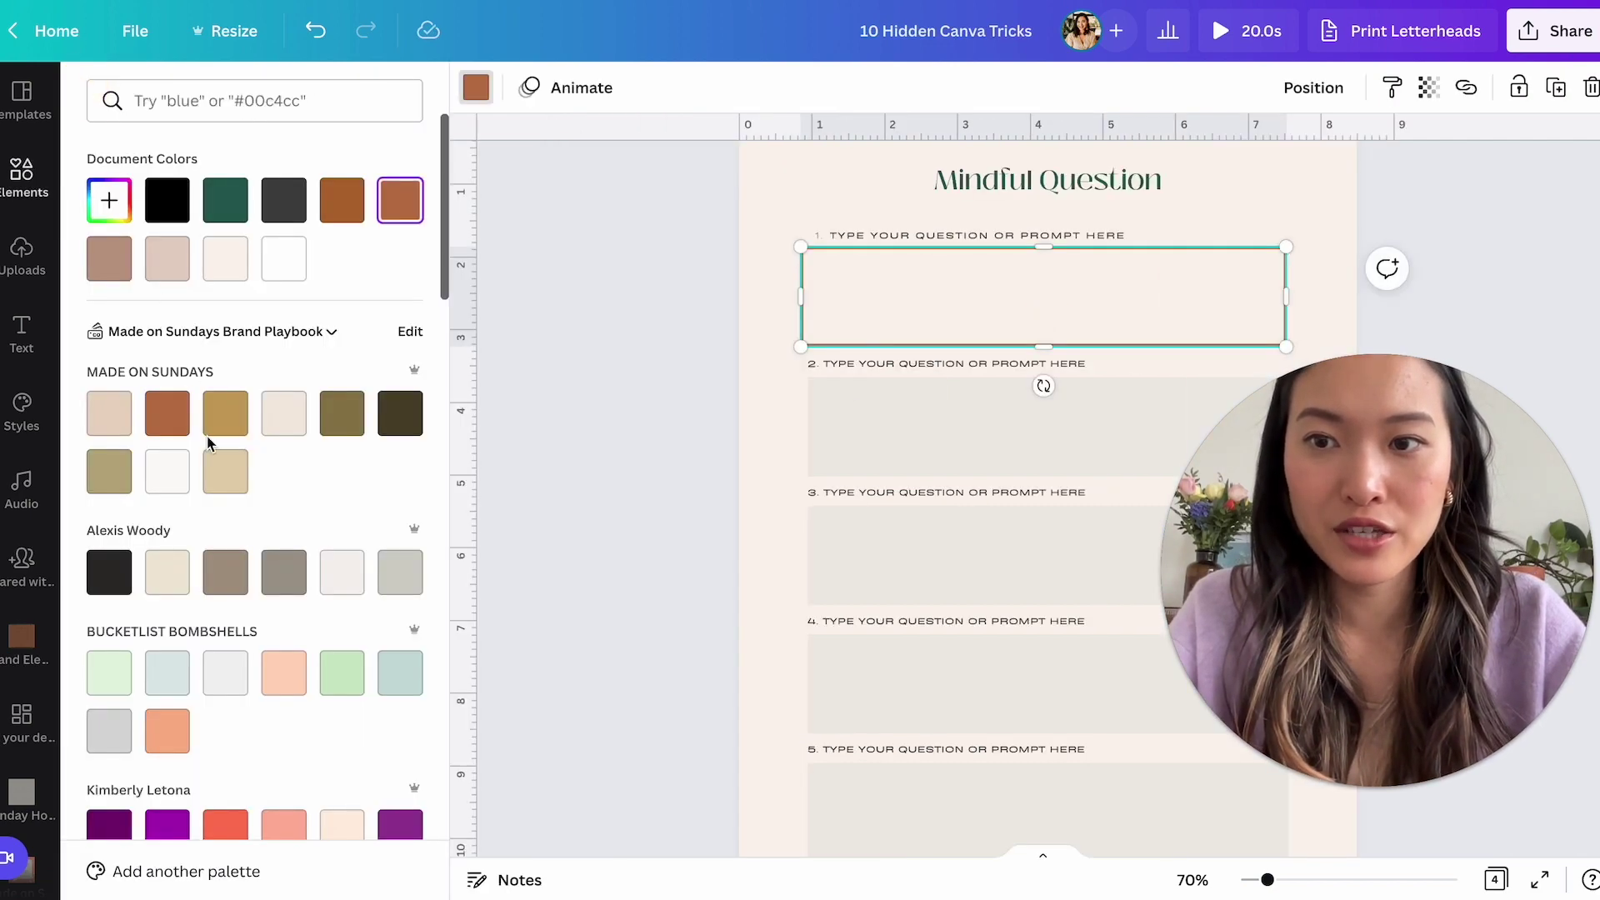
left_click(341, 413)
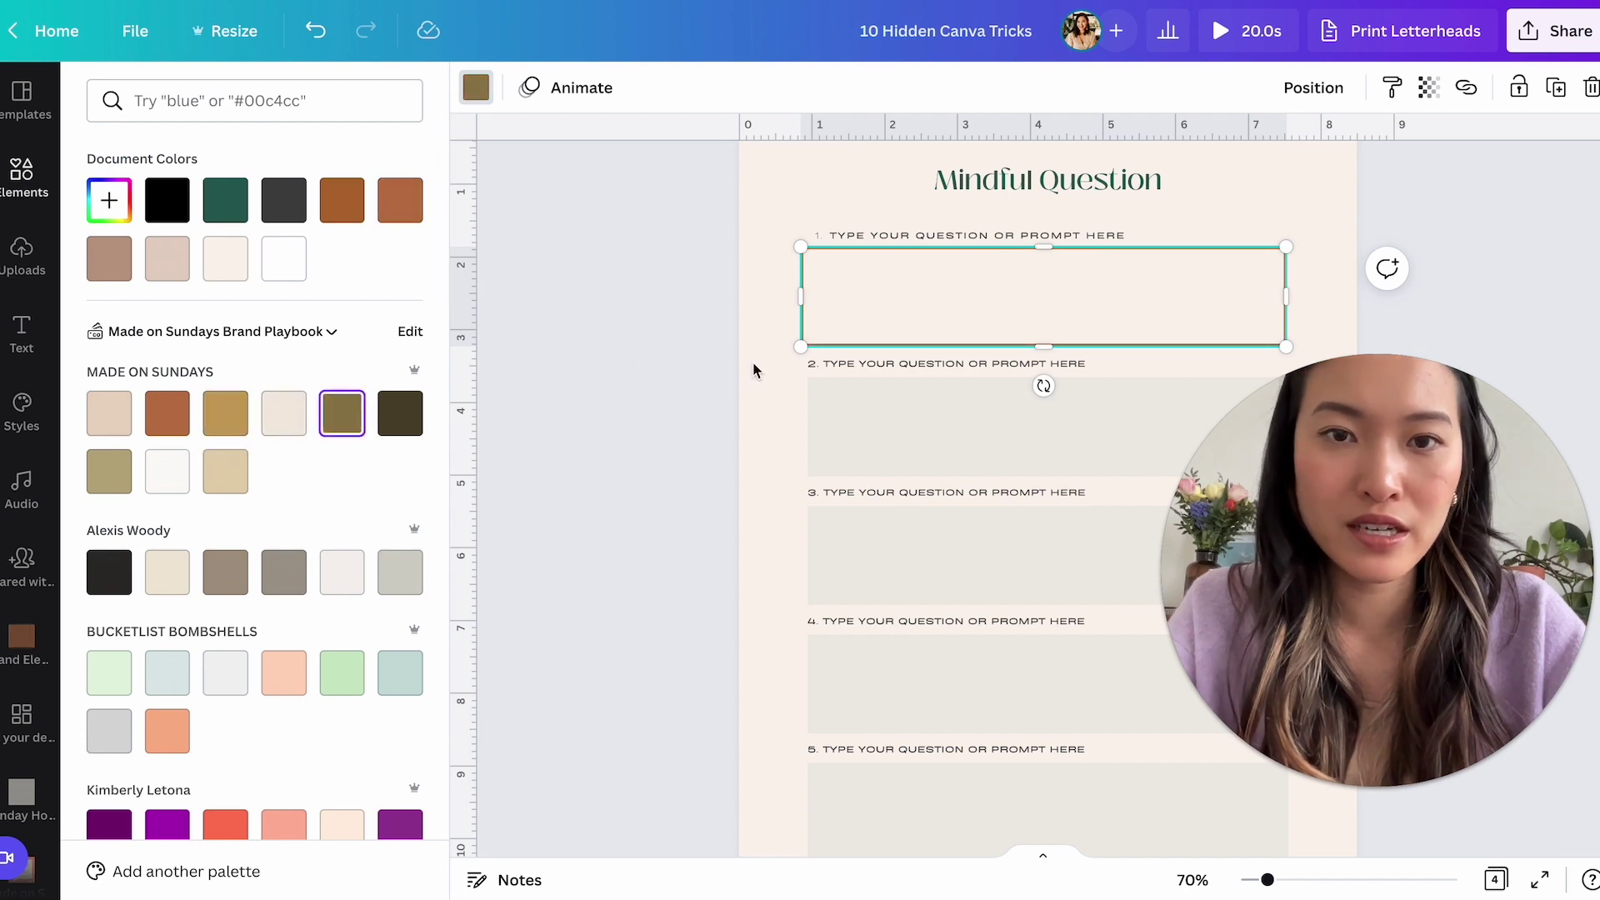
key("Escape")
Thin the box's outline by shrinking it, then widen it back across the answer slot.
left_click(1192, 334)
left_click(1075, 329)
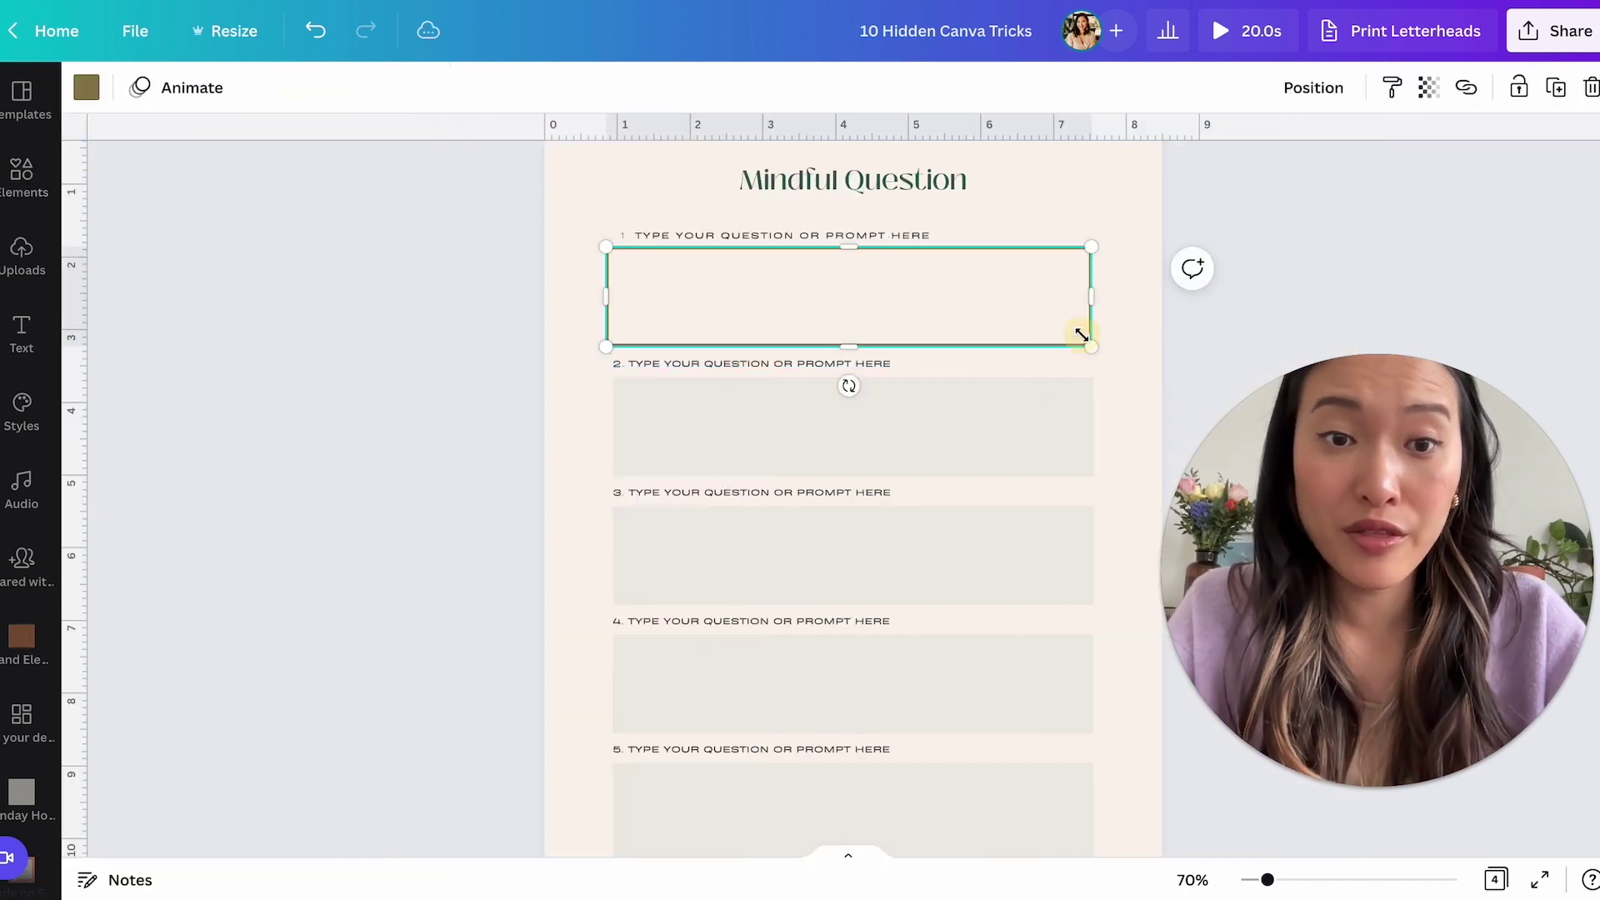
left_click_drag(1092, 348, 677, 350)
left_click(908, 300)
left_click(788, 286)
left_click(752, 290)
left_click(685, 267)
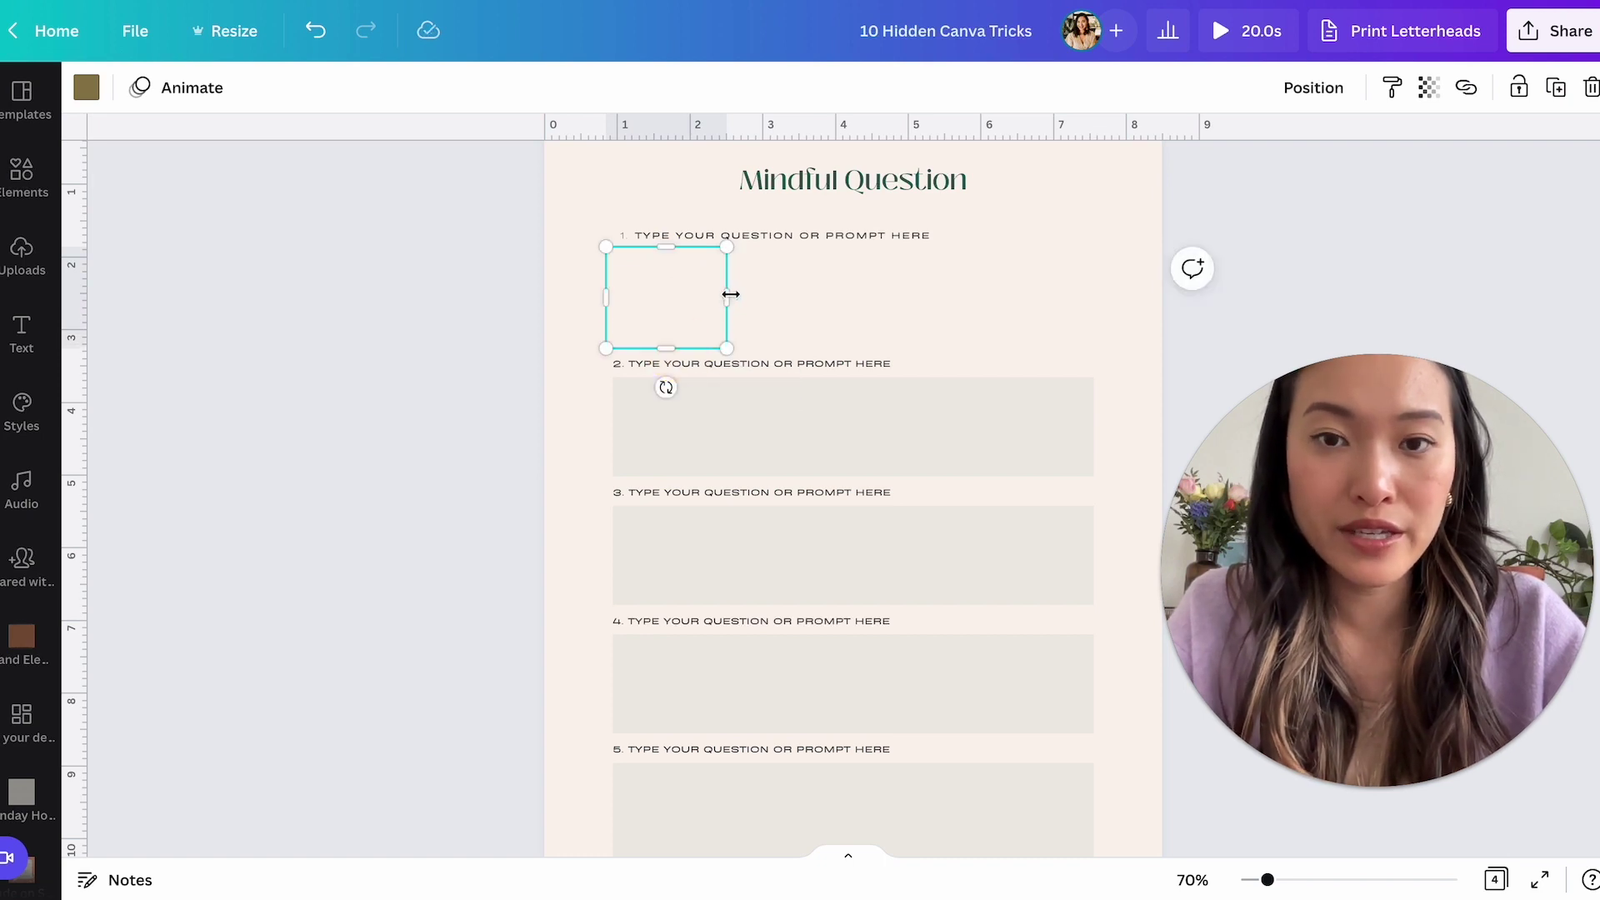
left_click_drag(727, 297, 1096, 281)
left_click(1157, 325)
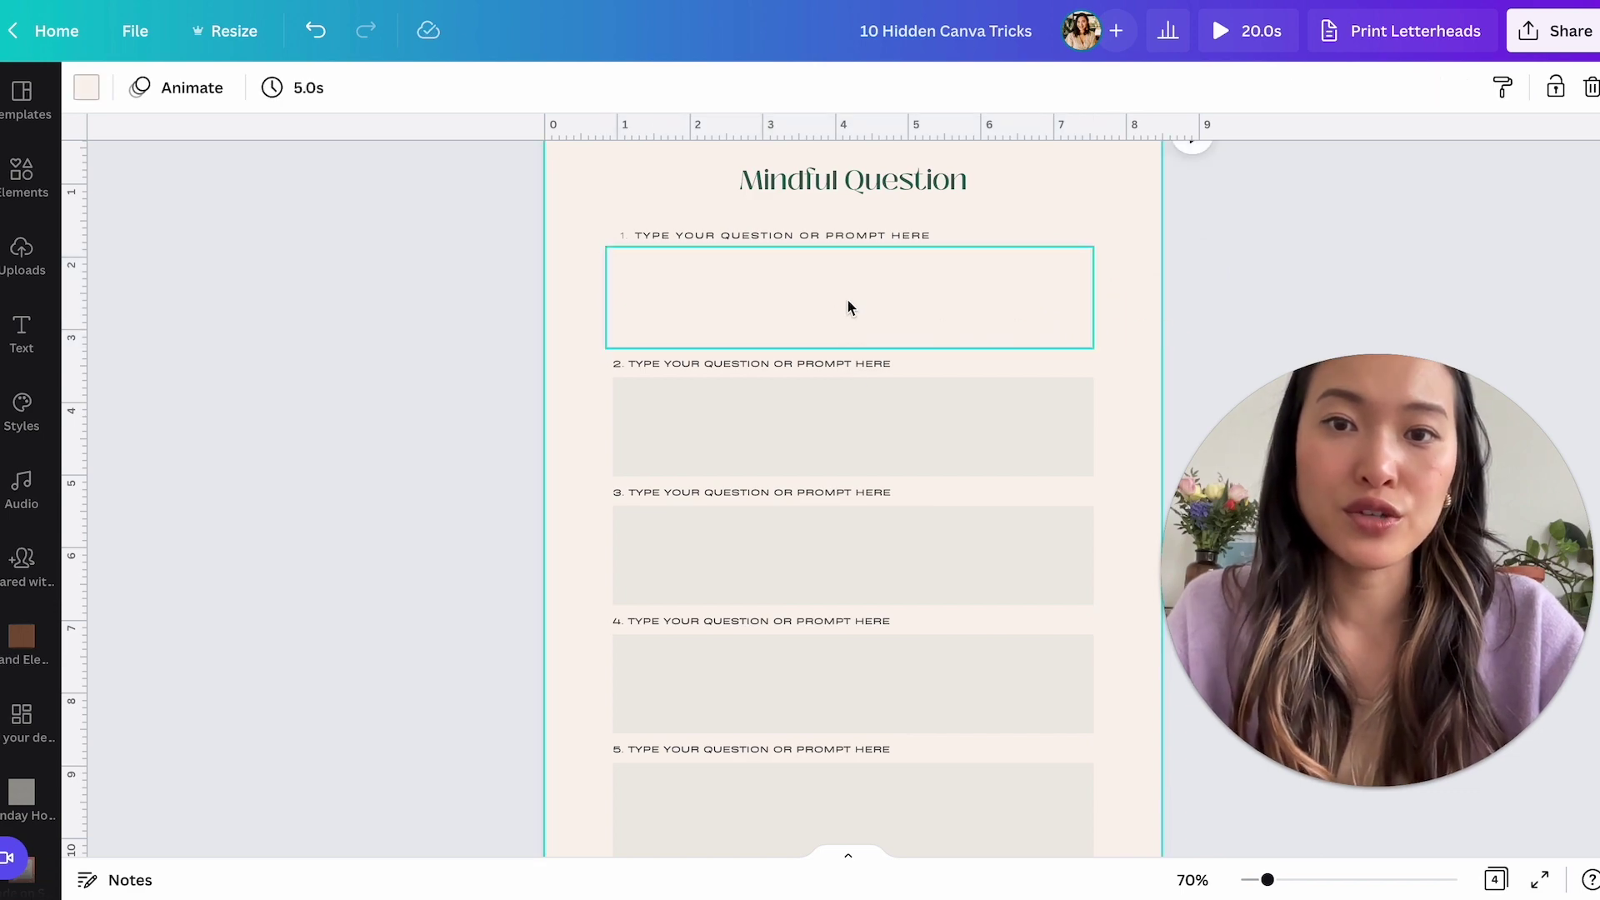
Delete the second grey answer box and Alt-drag a copy of the outlined box into its place.
left_click(1022, 433)
key("Delete")
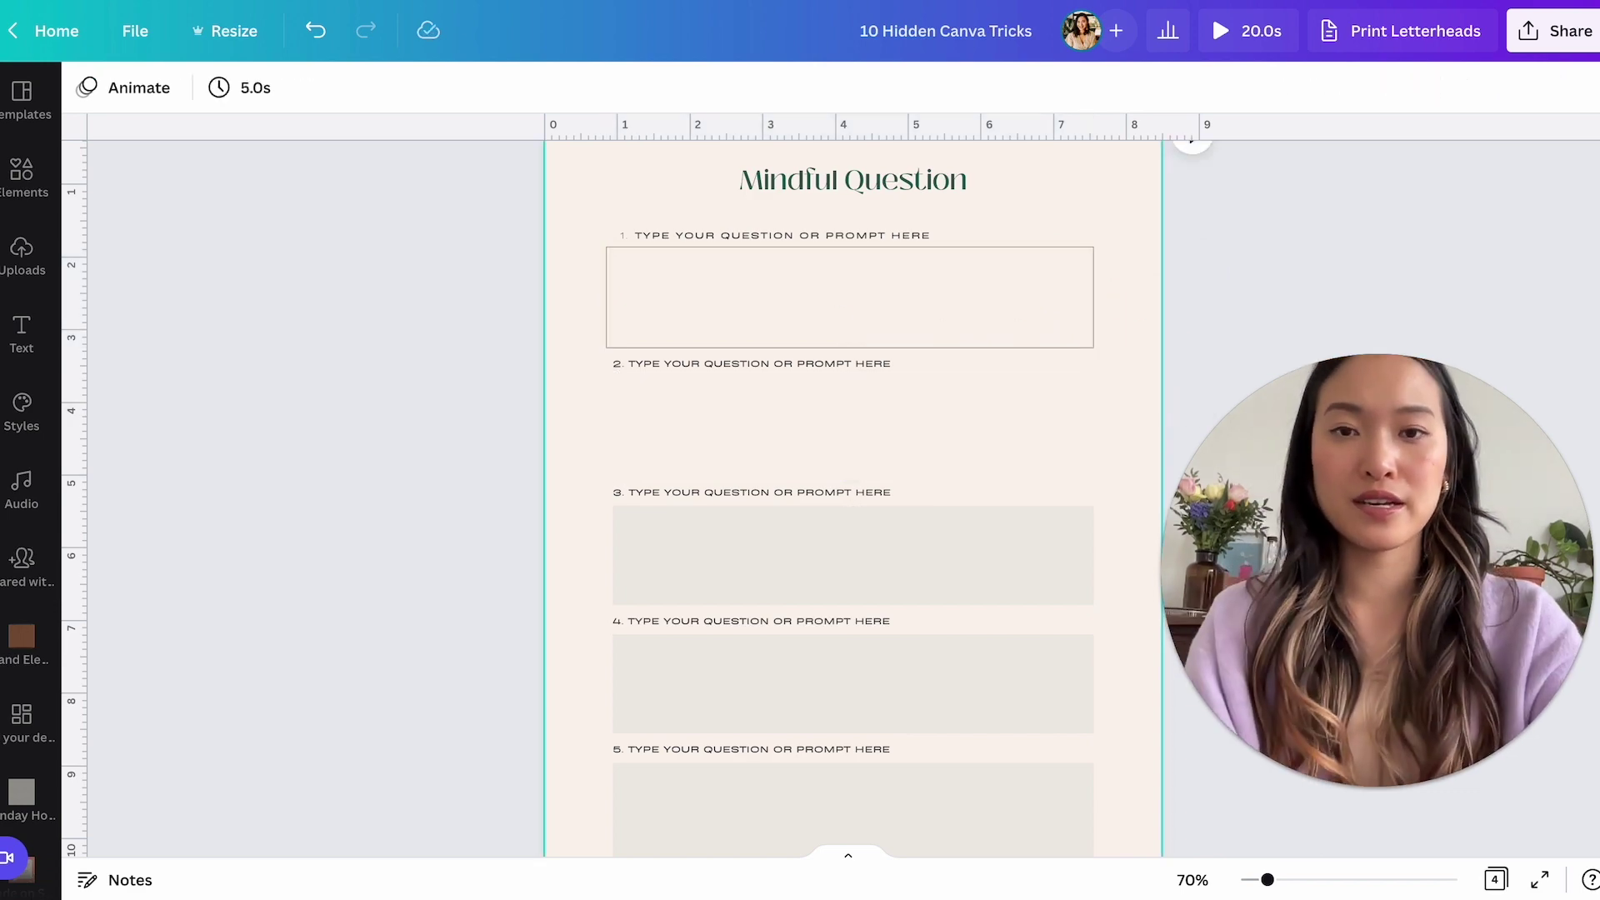
left_click(1005, 305)
left_click_drag(1004, 305, 1005, 428)
Settle the outlined copy in slot 2 and scroll to another question page with grey boxes.
left_click(1150, 758)
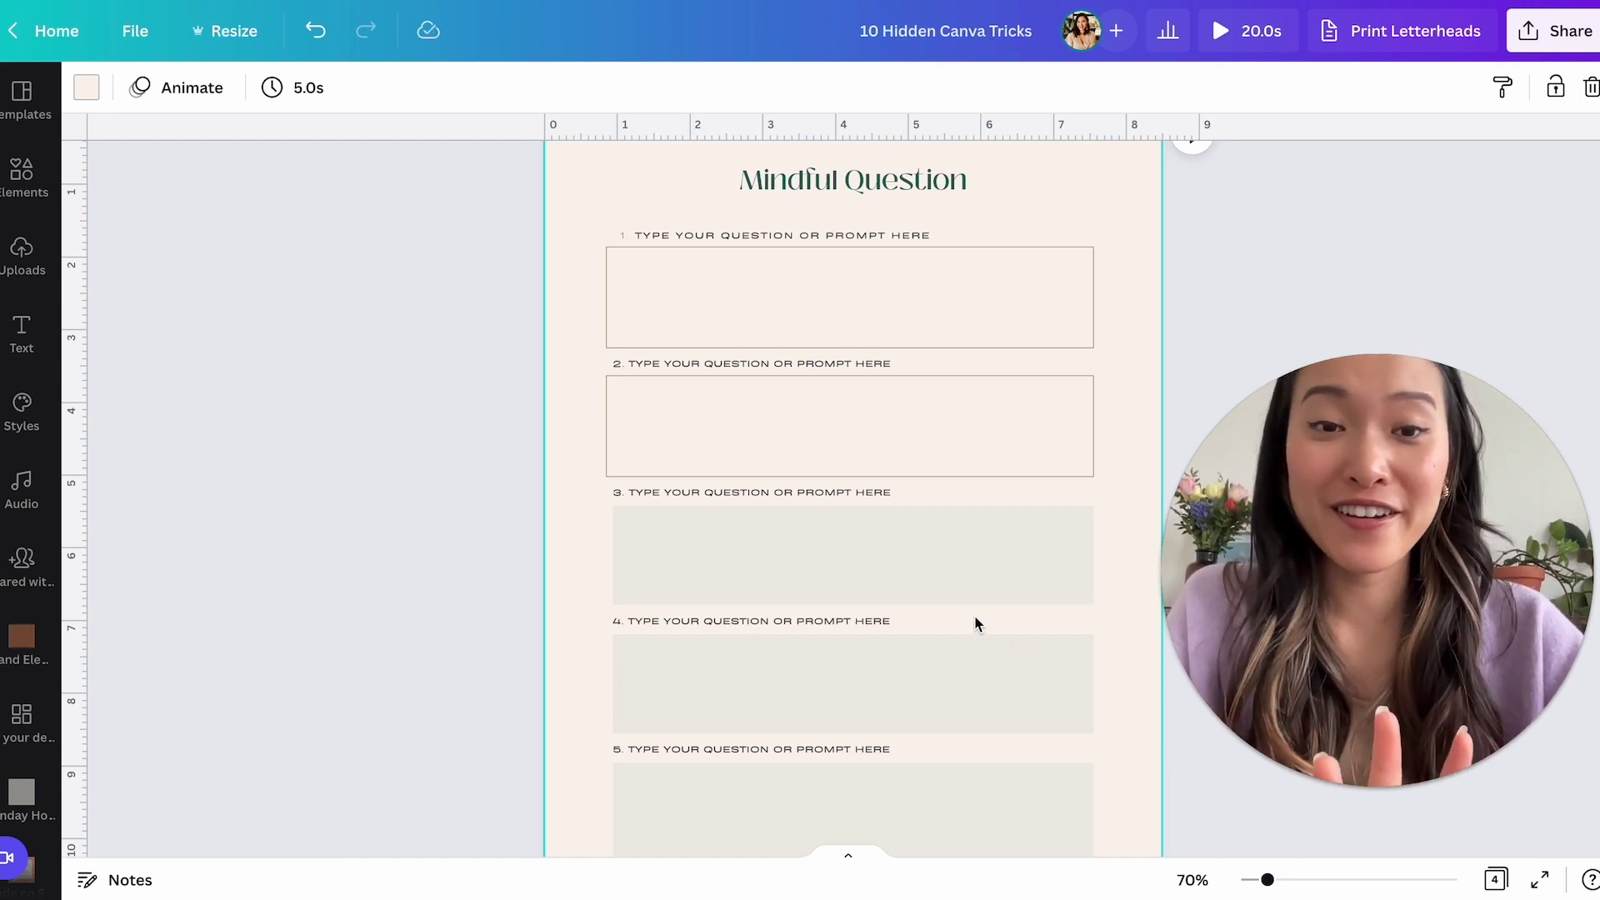
scroll(974, 617, "down", 2)
scroll(975, 624, "up", 3)
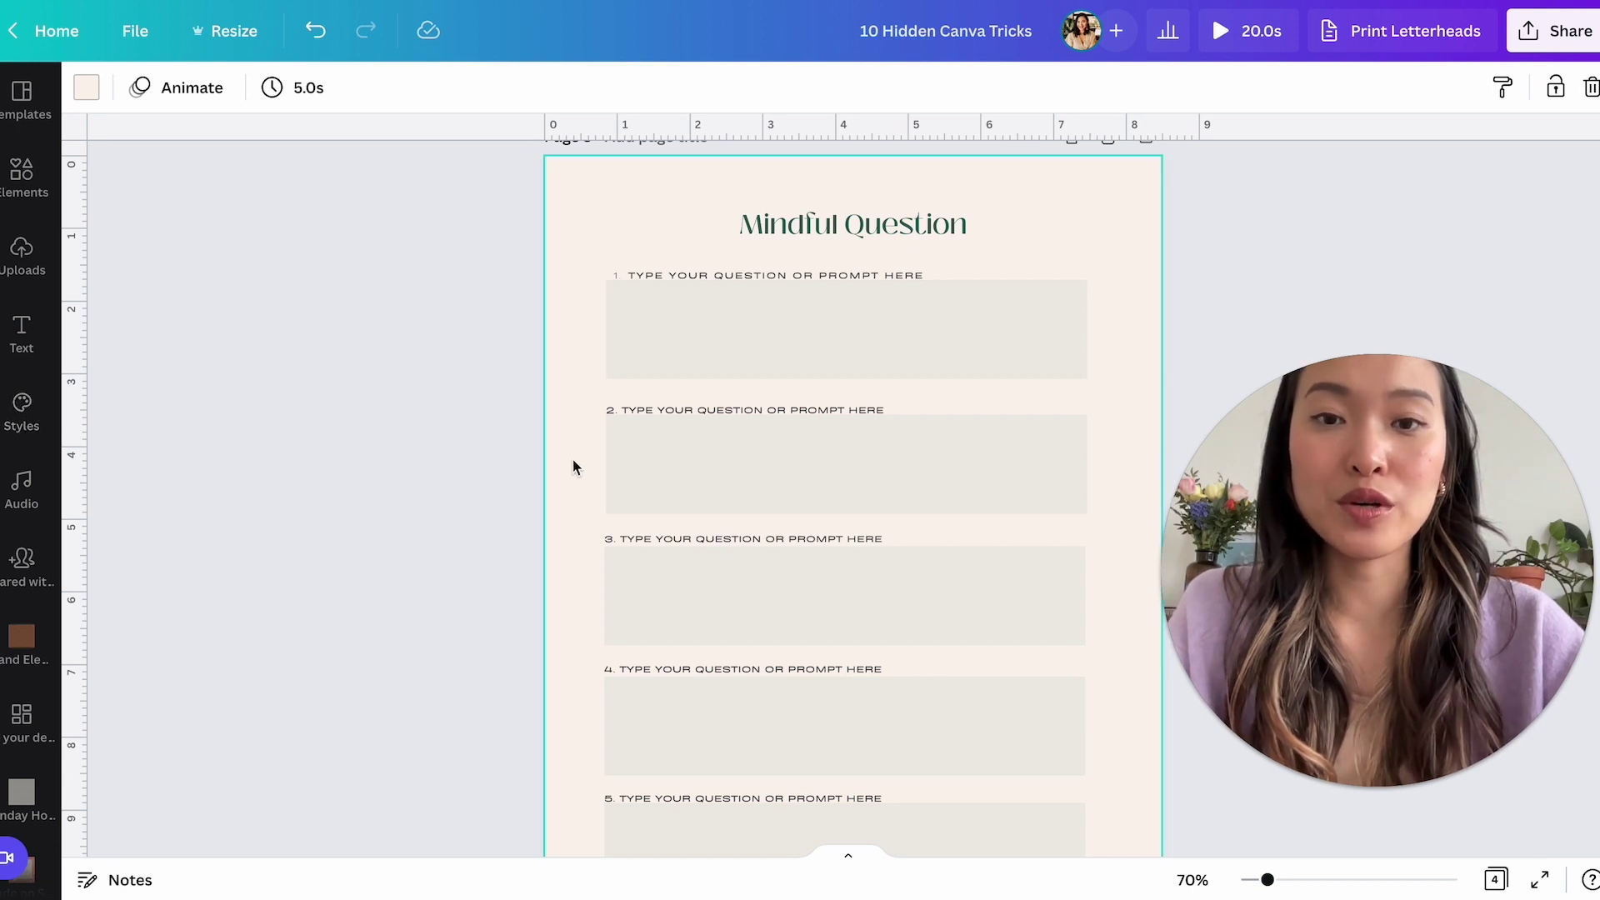
Apply the Orpheus Pro / Termina font set from Styles to the whole question page.
left_click(582, 231)
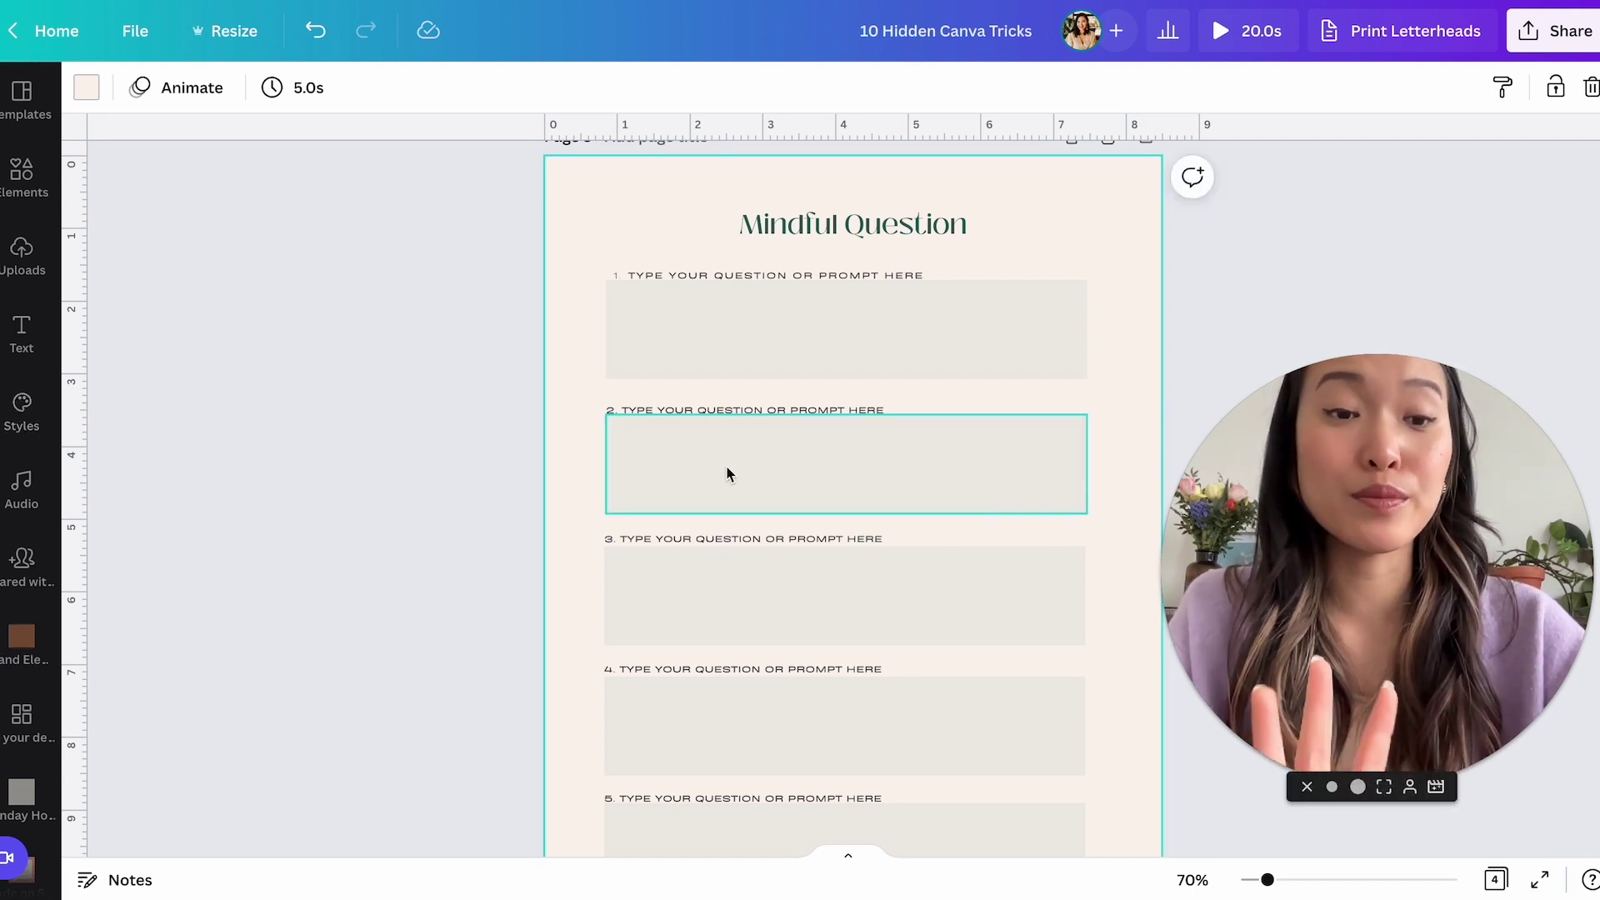
scroll(820, 403, "down", 2)
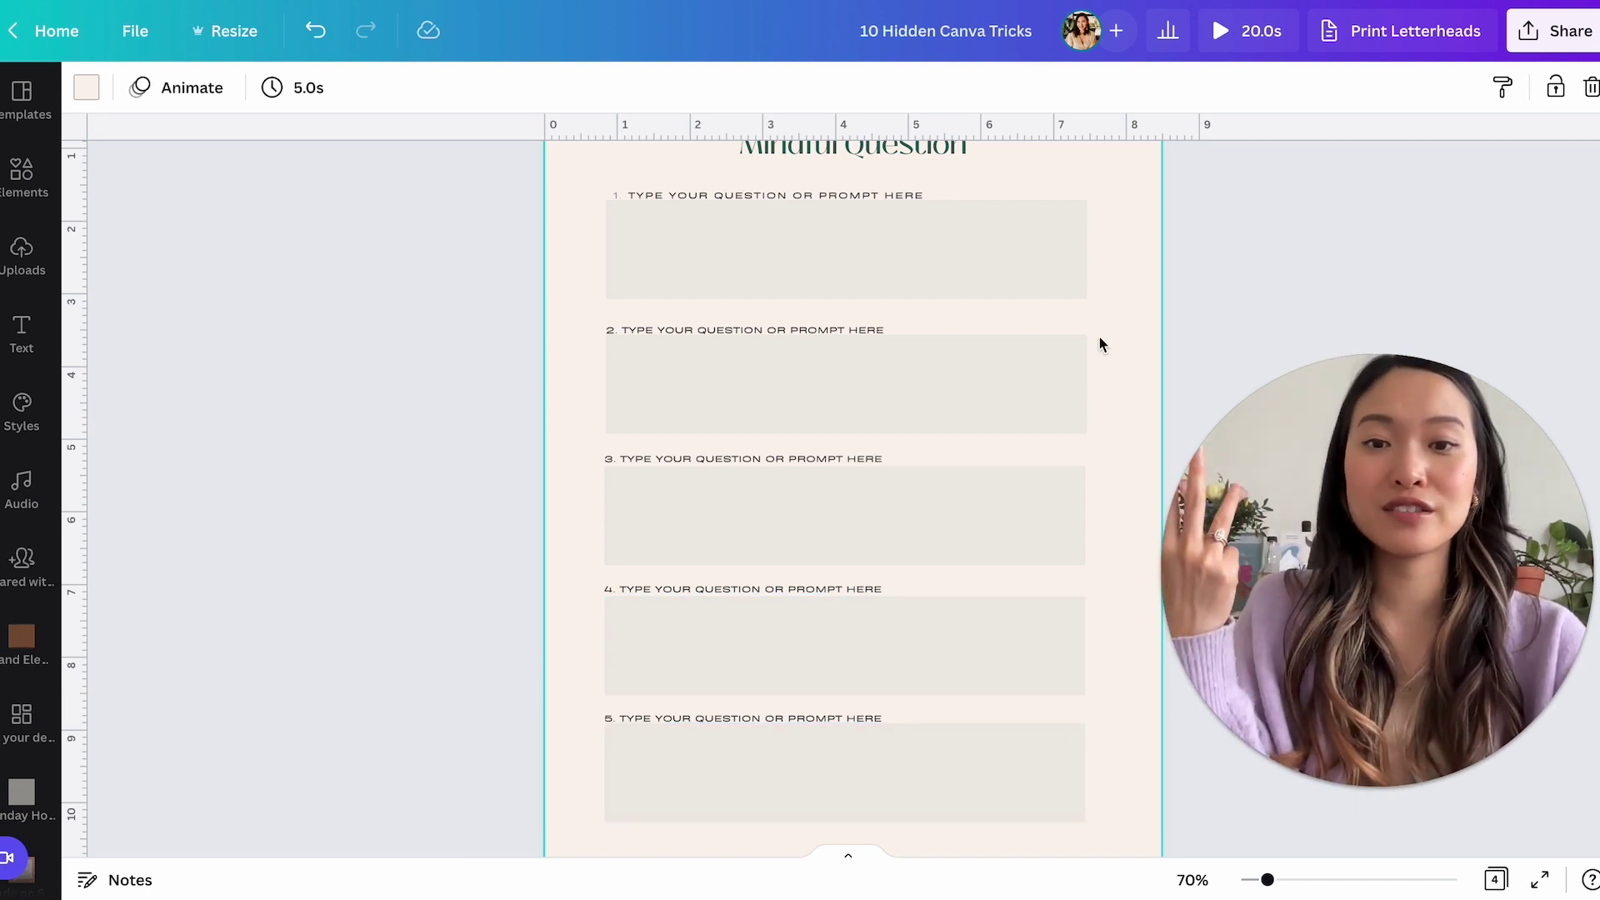
left_click(32, 427)
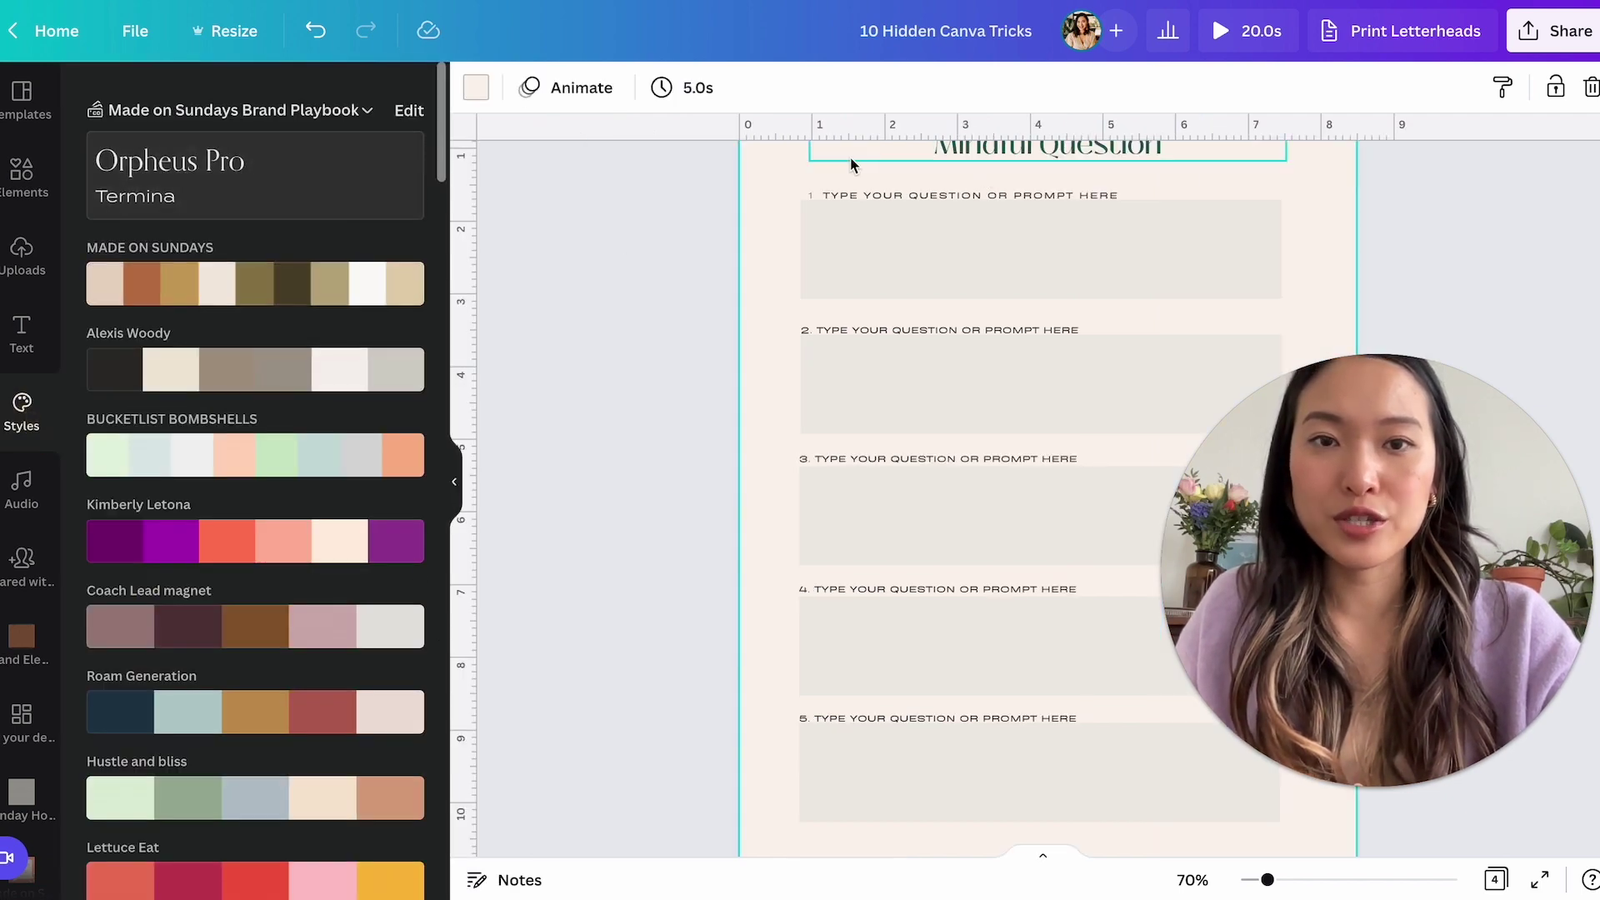
scroll(850, 165, "up", 2)
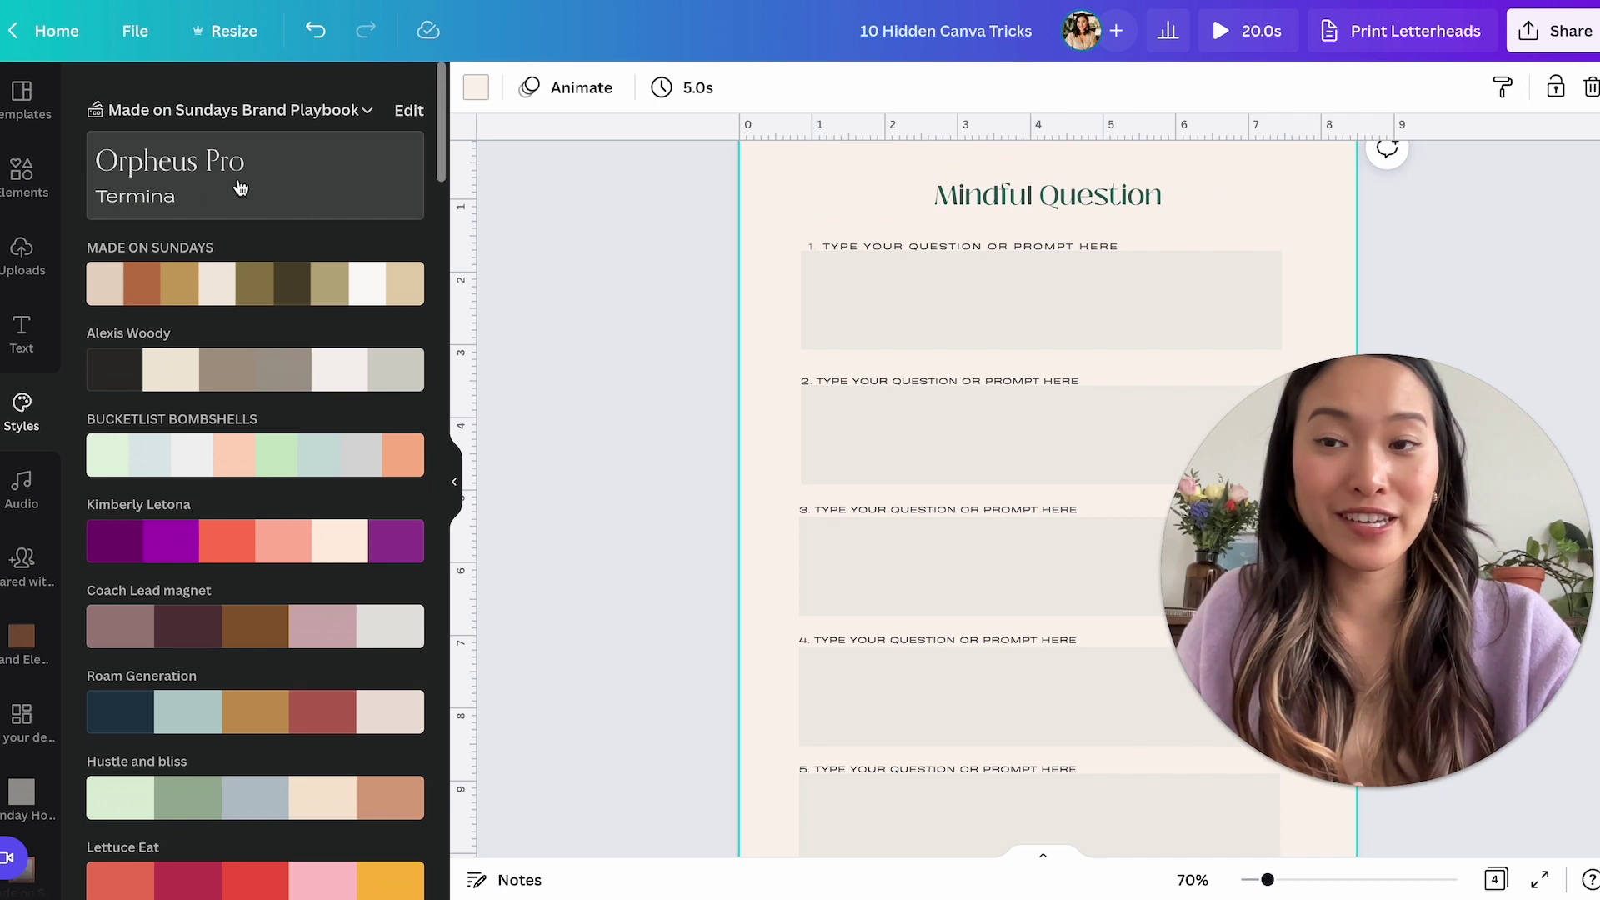
left_click(242, 186)
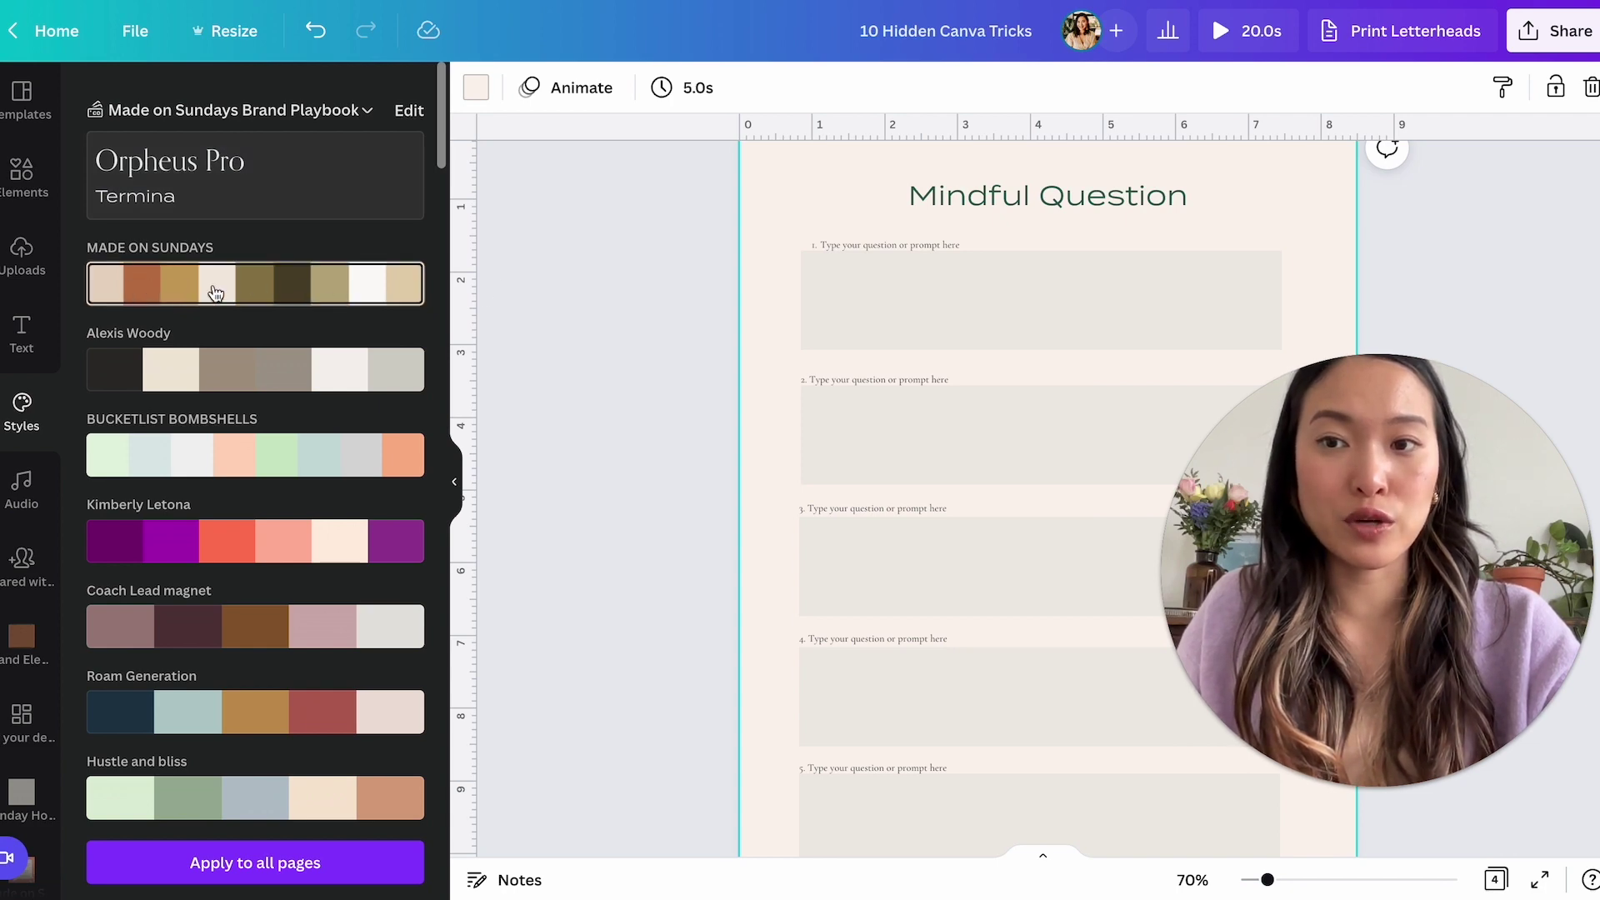
Apply the MADE ON SUNDAYS palette and shuffle it until the background turns olive.
left_click(359, 299)
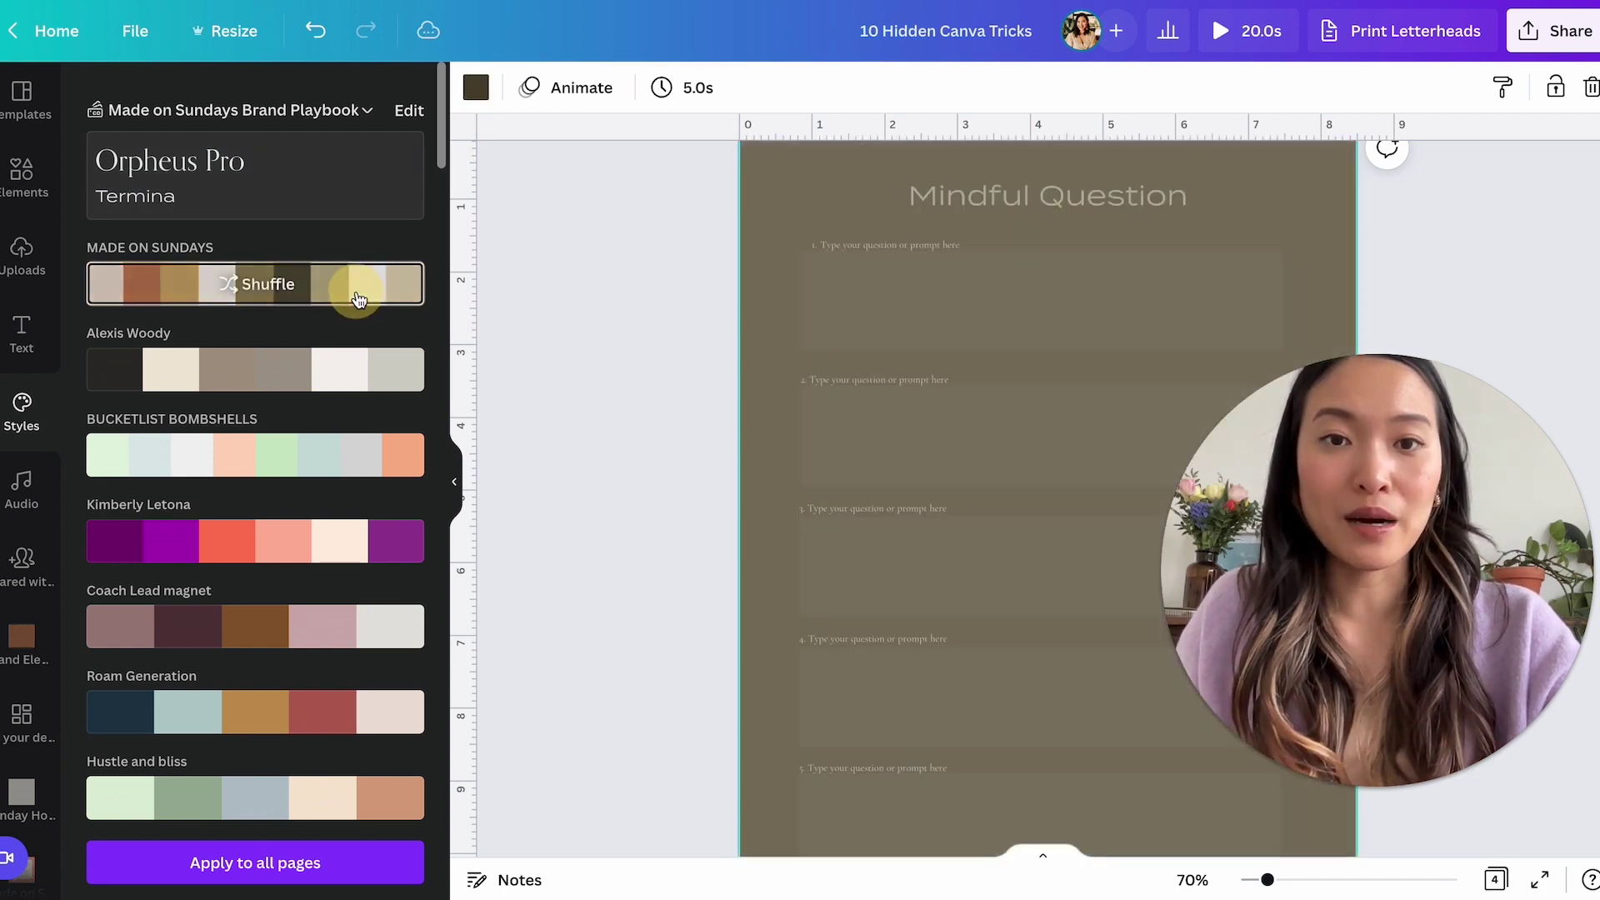
left_click(358, 299)
left_click(358, 299)
left_click(241, 290)
left_click(241, 290)
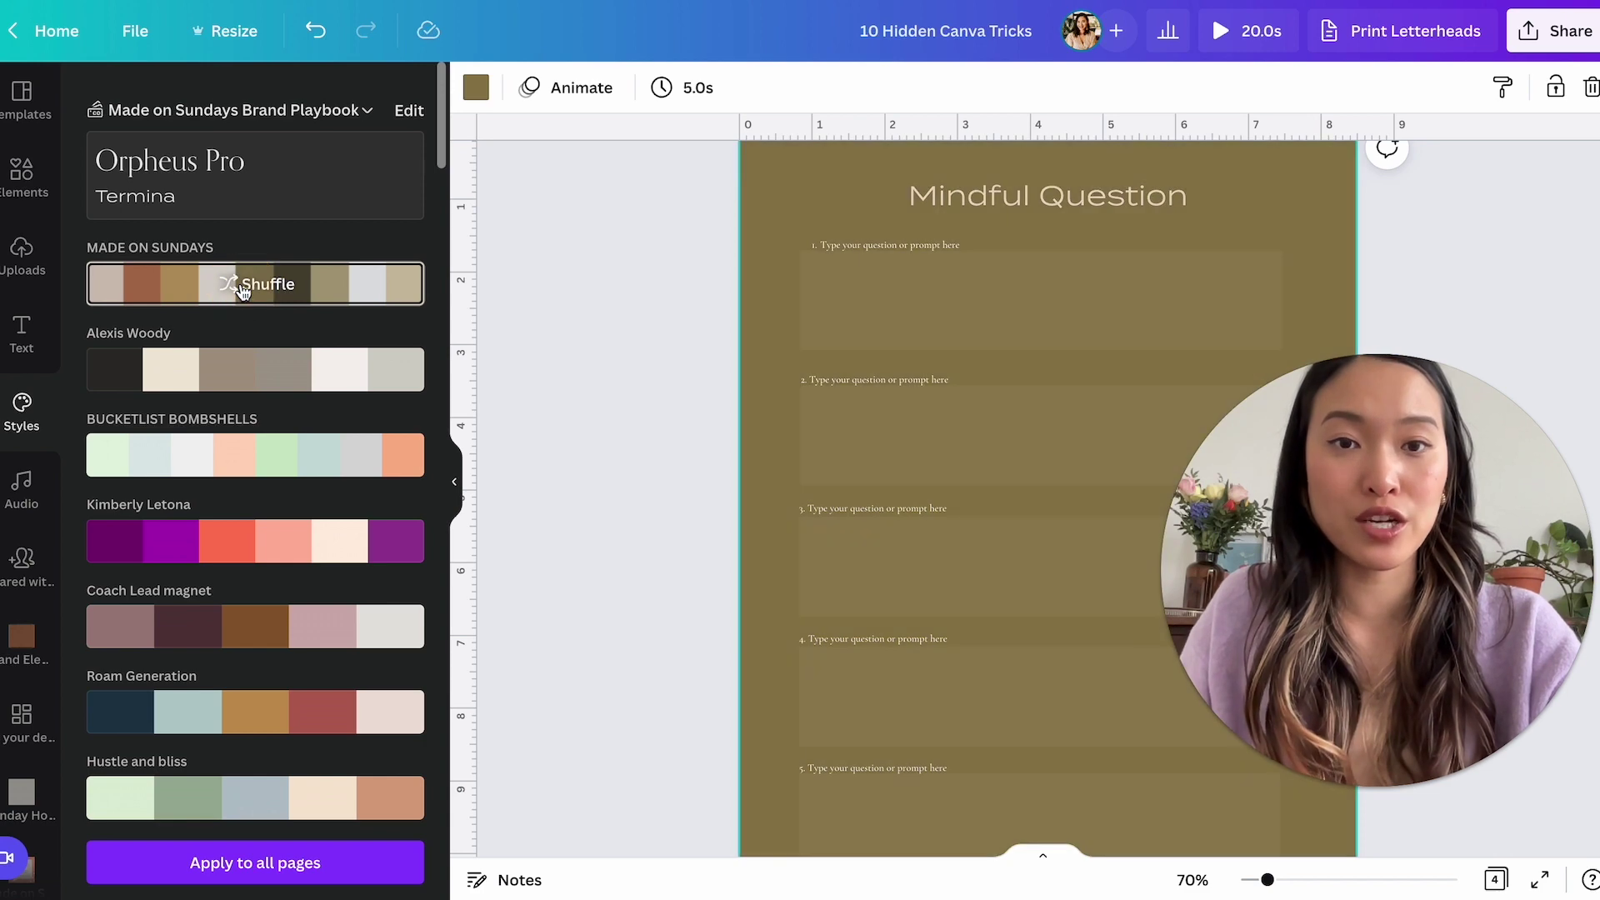
left_click(250, 290)
left_click(250, 289)
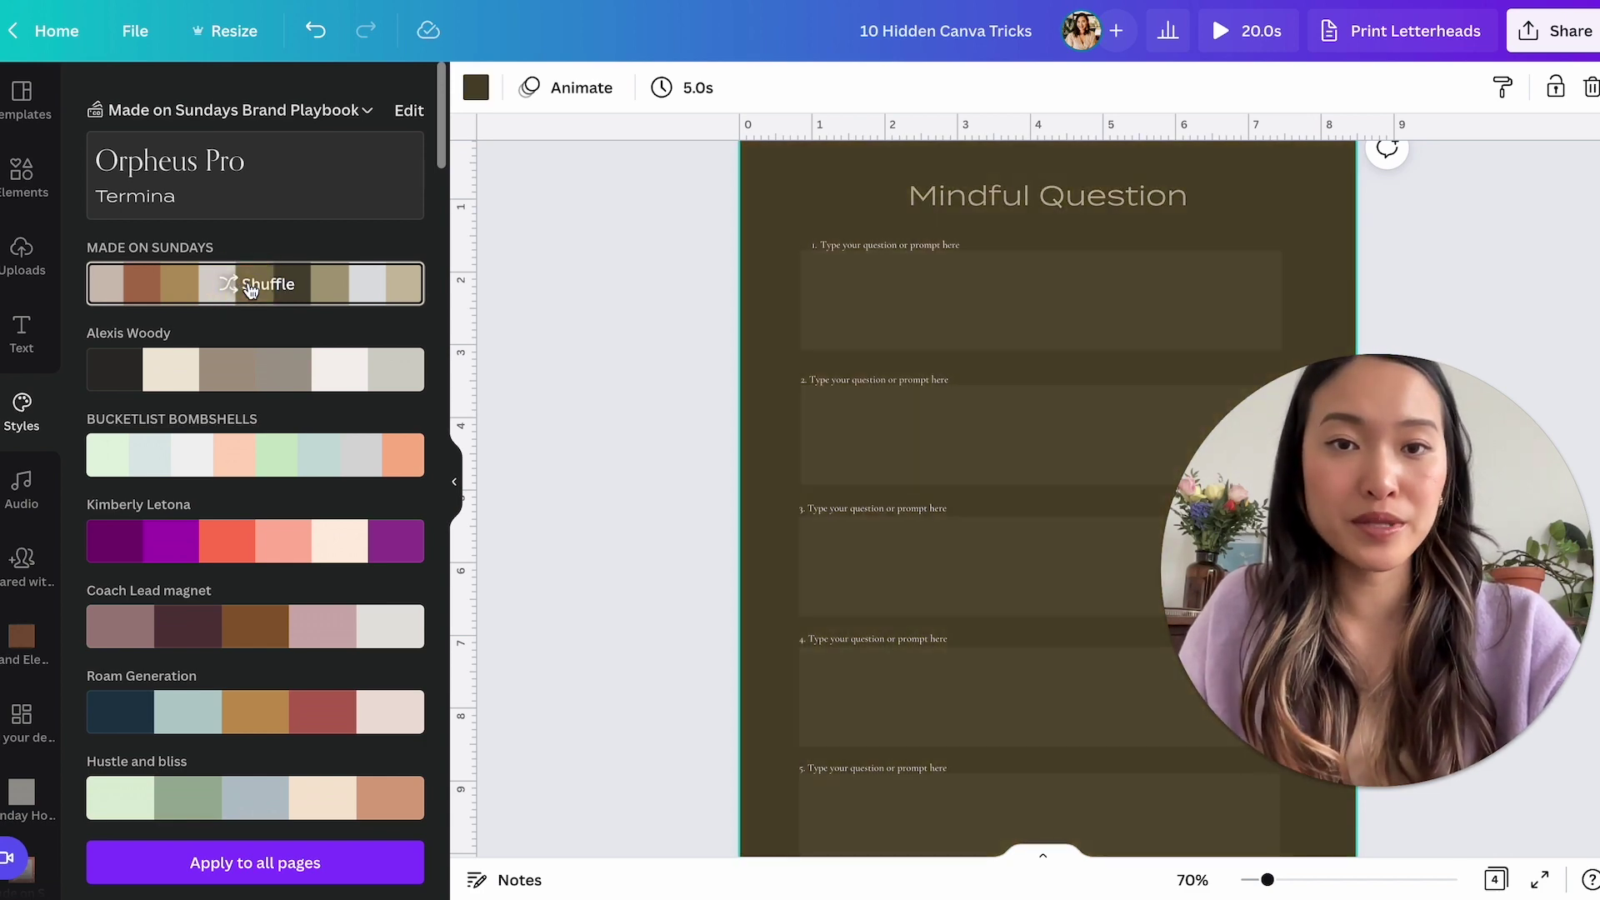
left_click(250, 290)
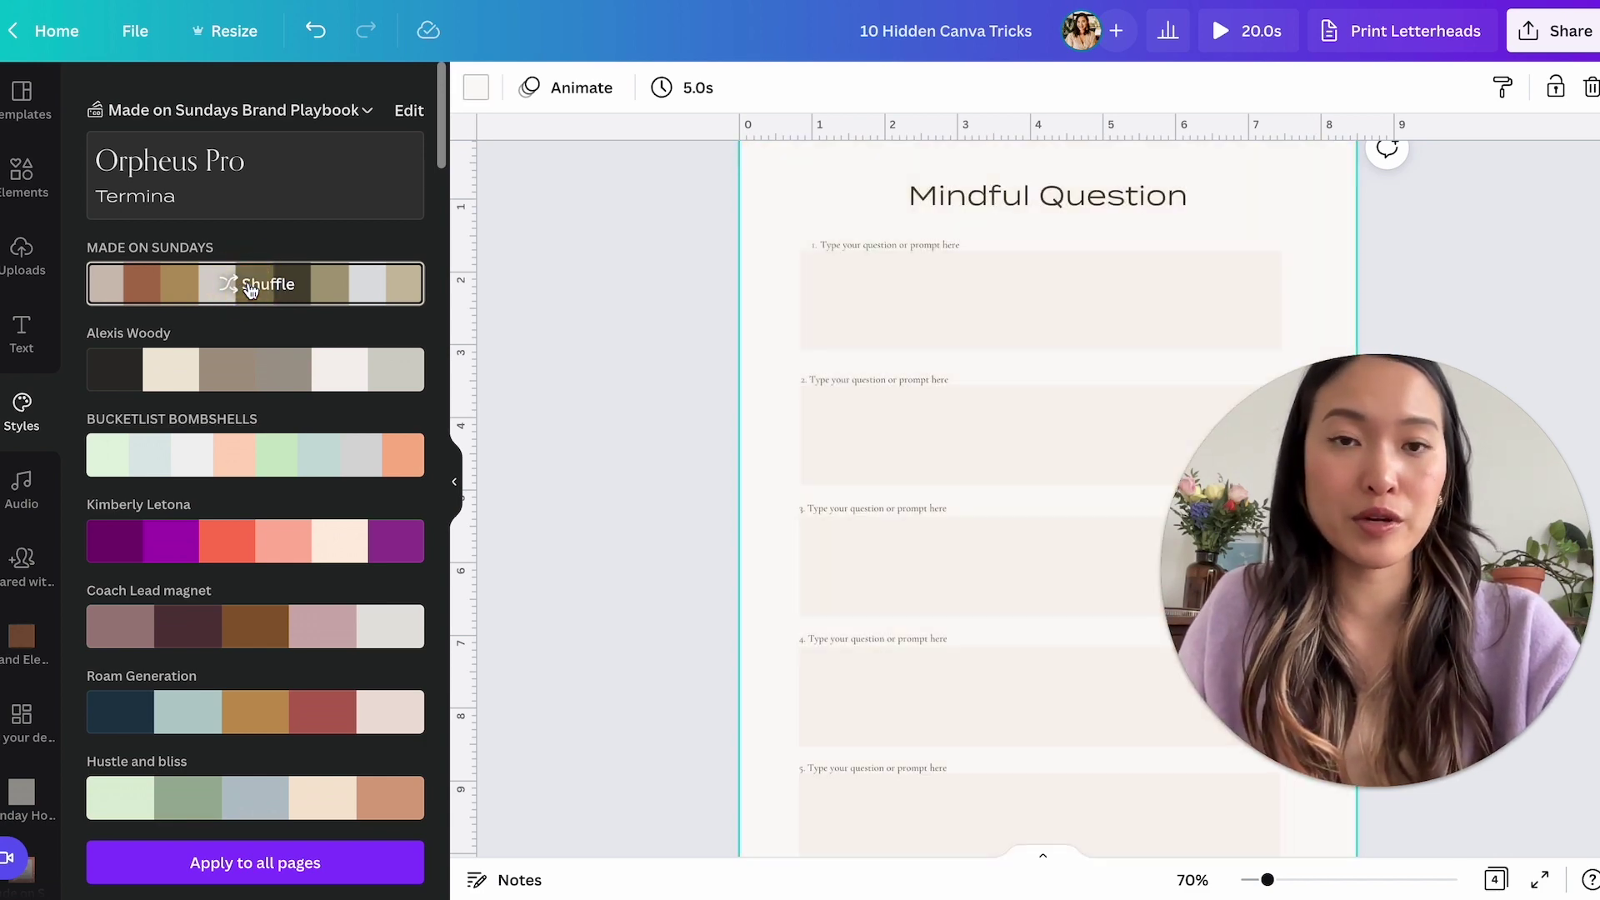
left_click(251, 289)
left_click(251, 289)
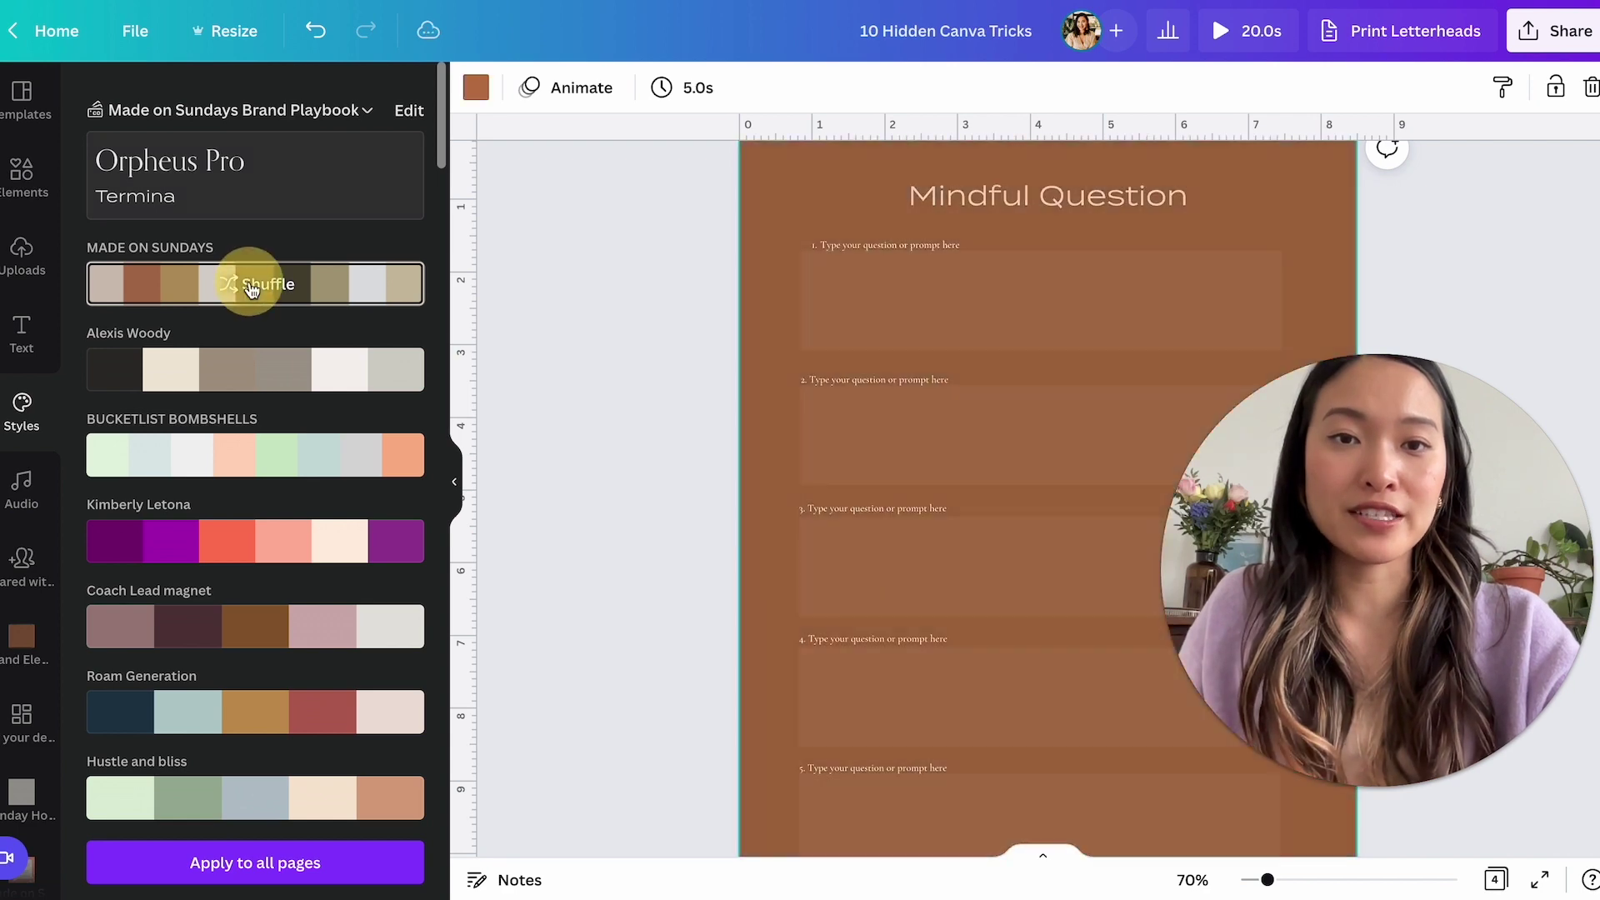
left_click(251, 289)
left_click(251, 288)
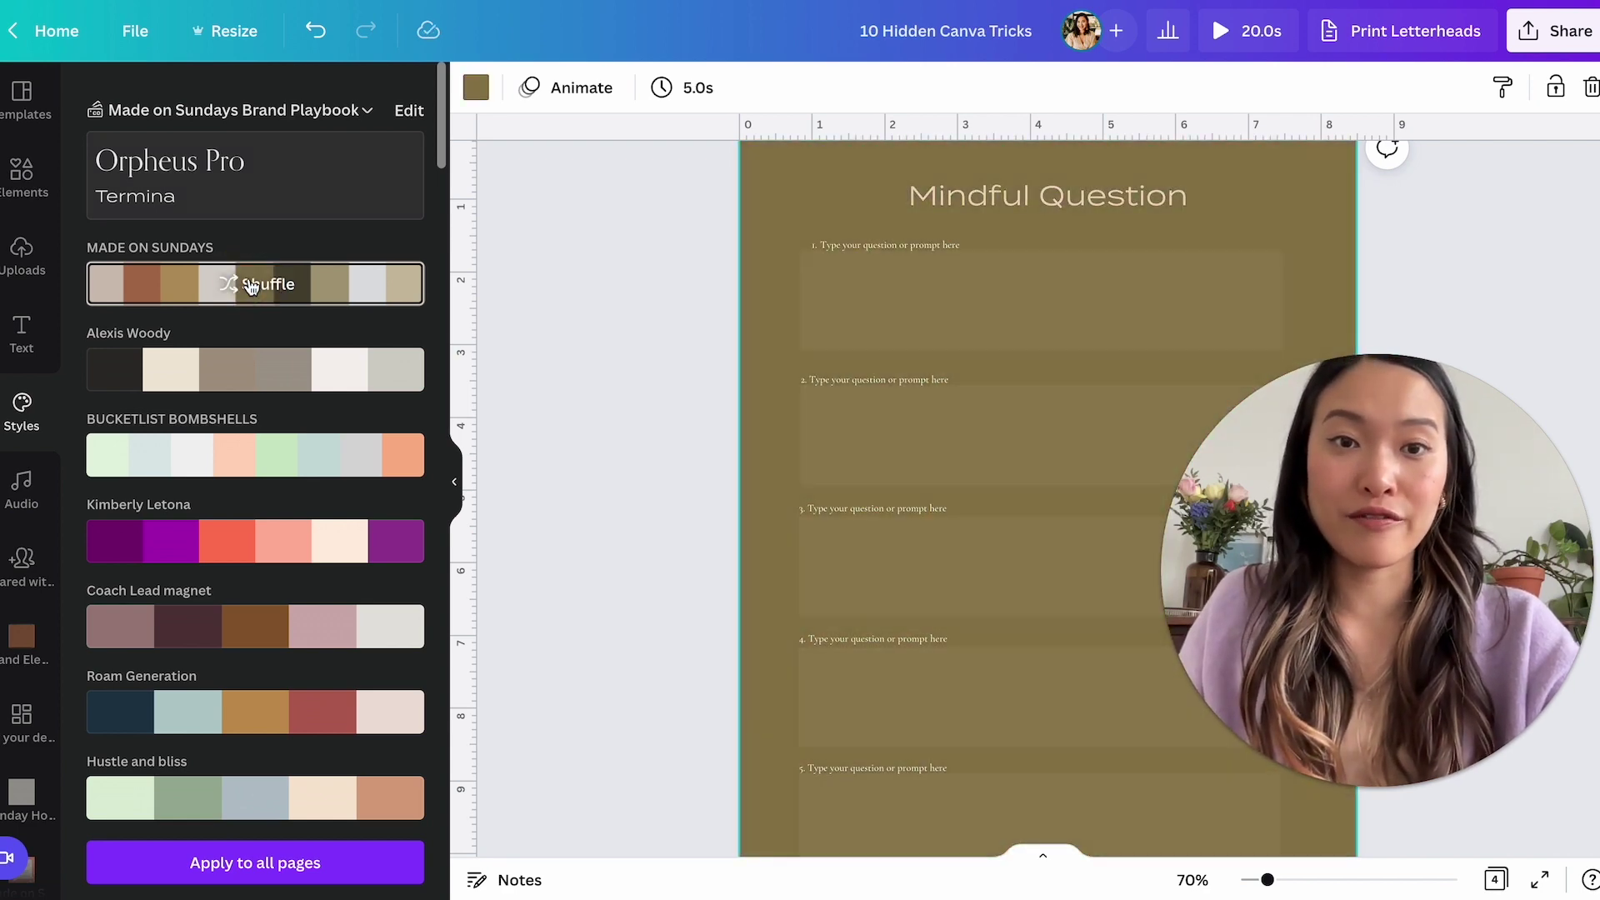
Set the Mindful Question title's text colour to near-white.
left_click(977, 198)
left_click(805, 86)
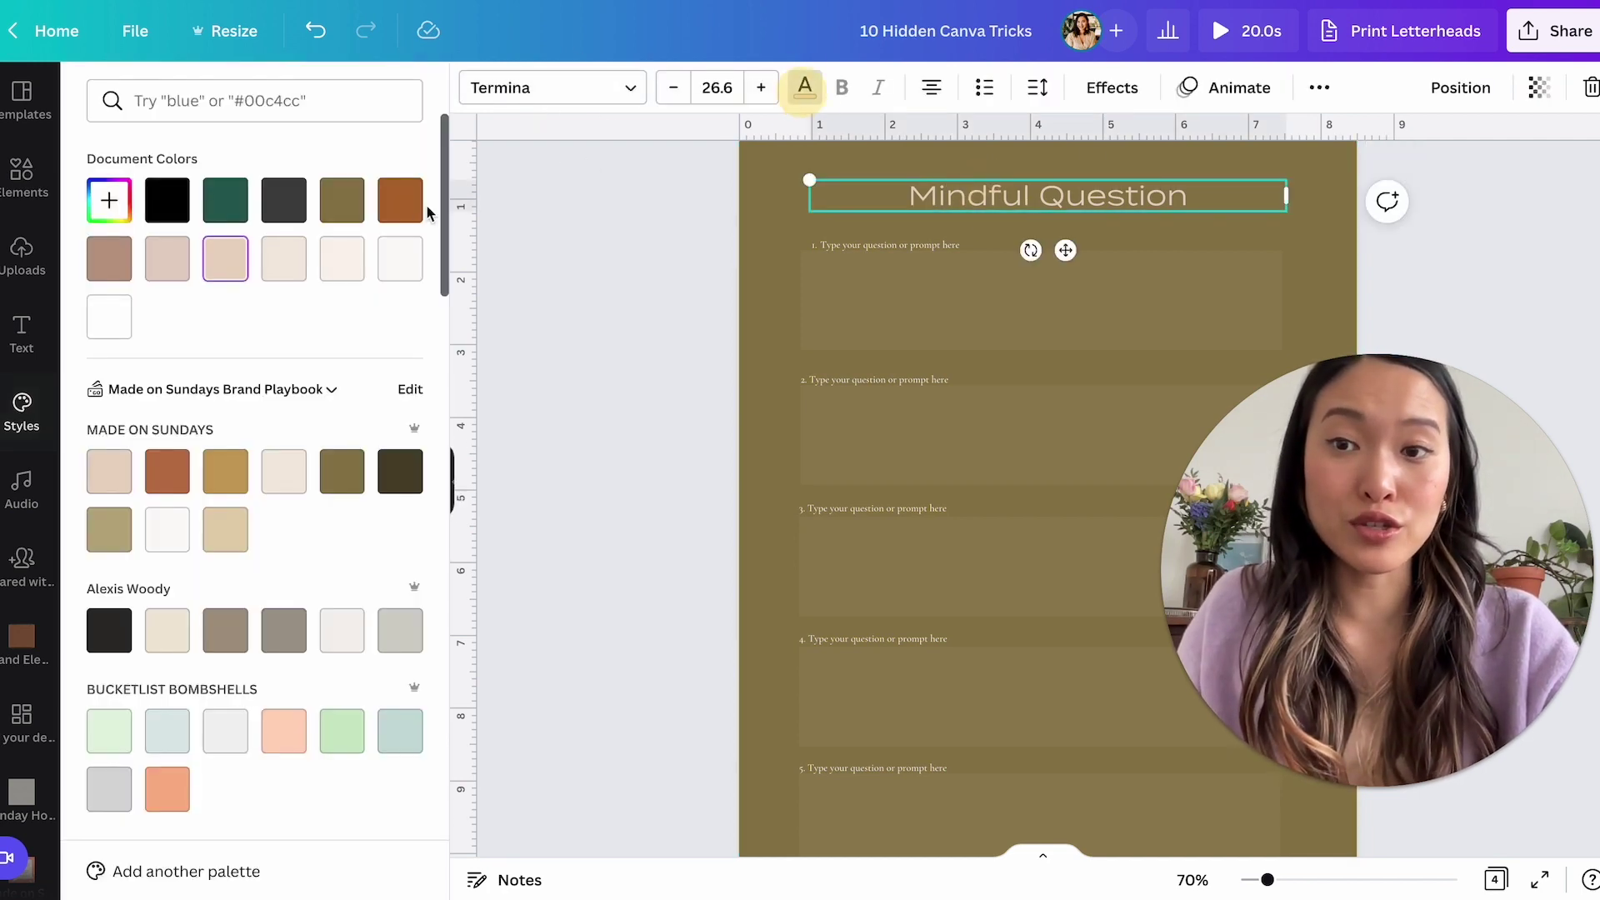
left_click(404, 261)
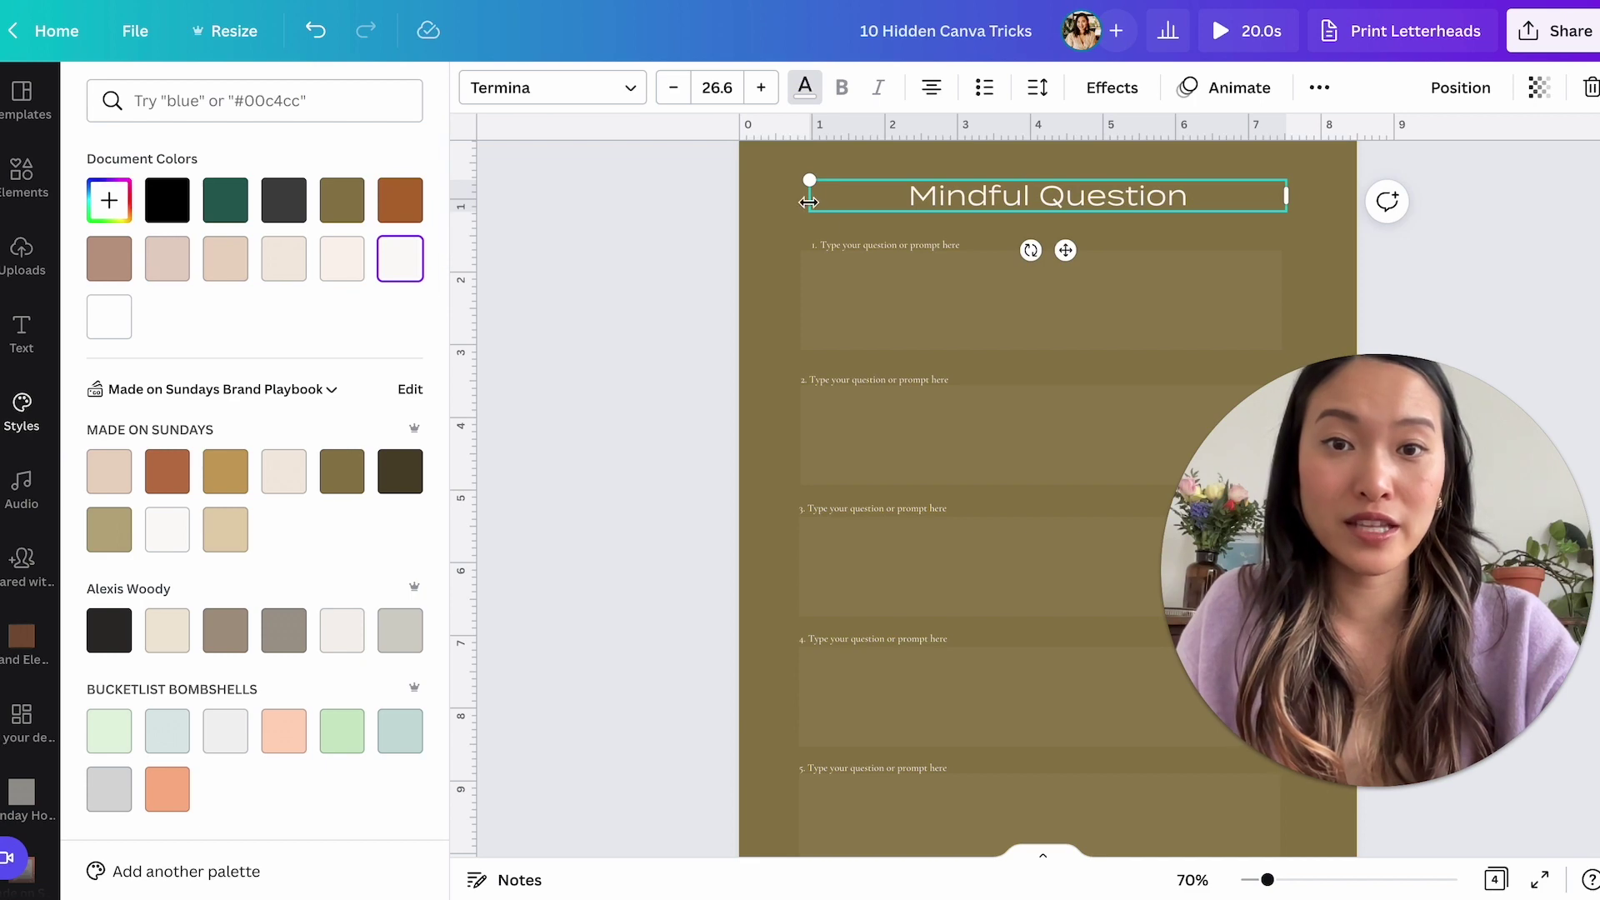
left_click(836, 245)
left_click(664, 312)
scroll(665, 313, "down", 1)
scroll(664, 312, "up", 3)
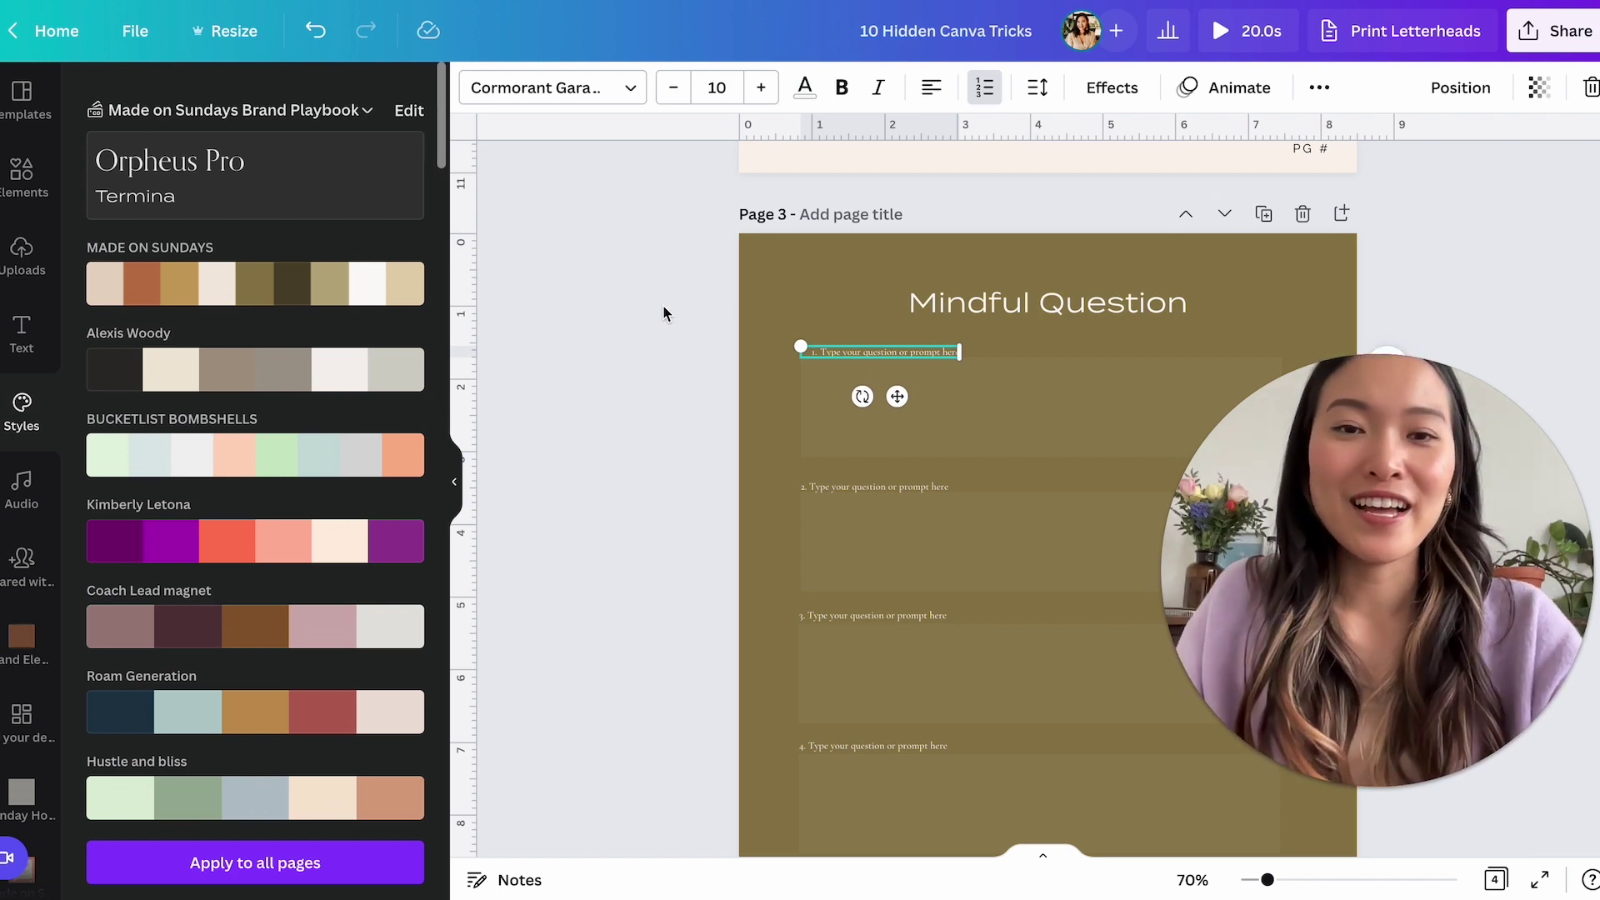
scroll(665, 346, "down", 3)
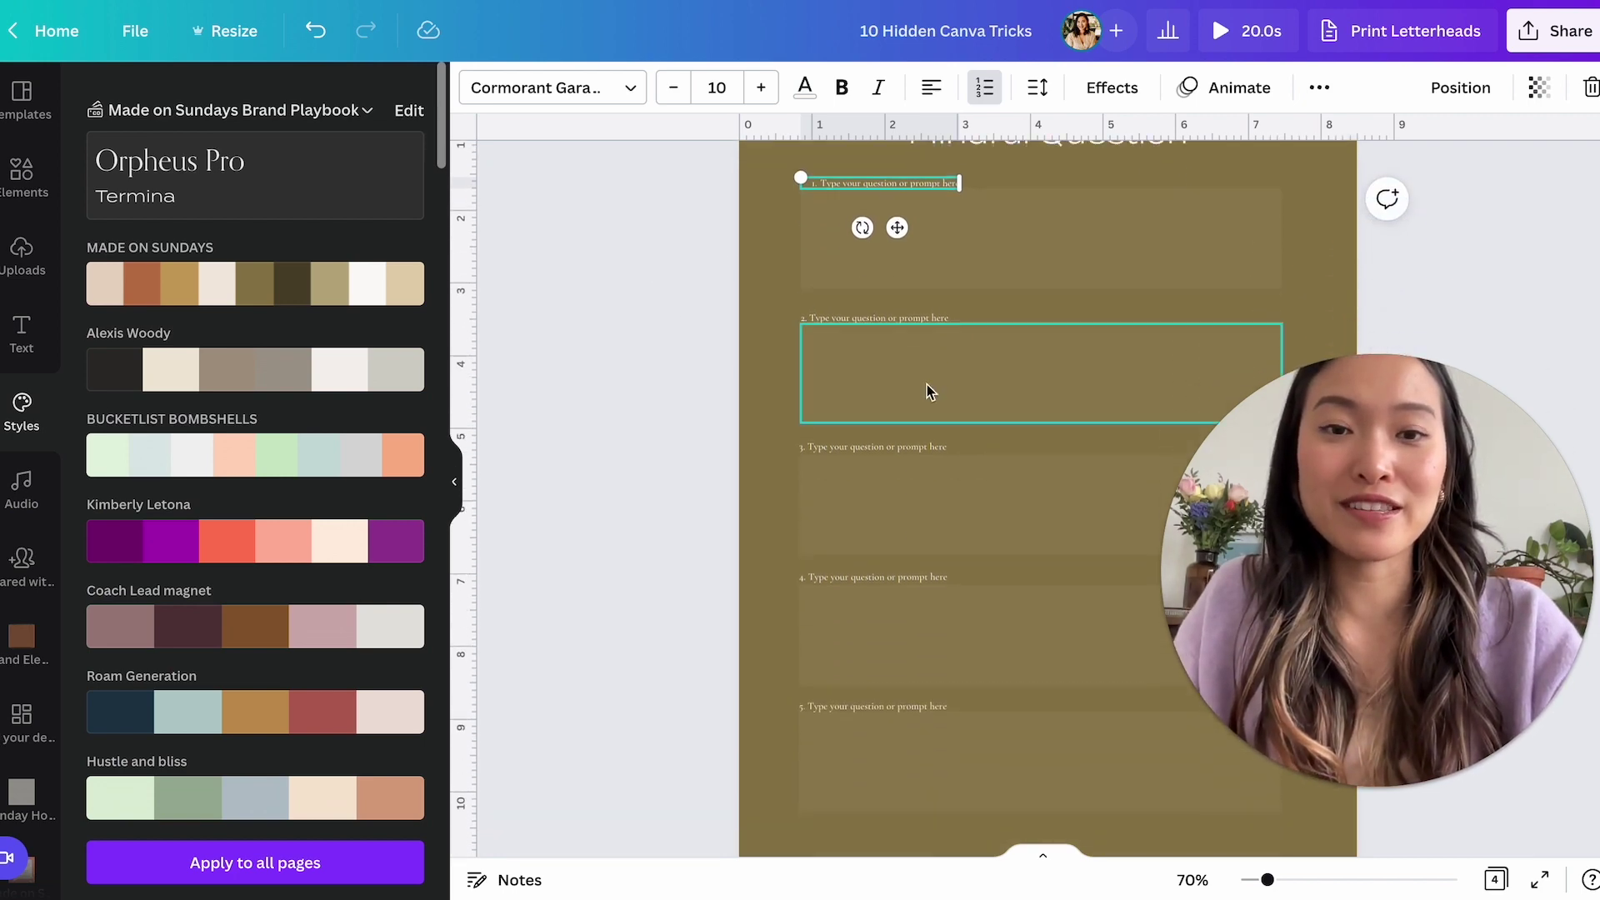
scroll(762, 404, "up", 3)
left_click(762, 400)
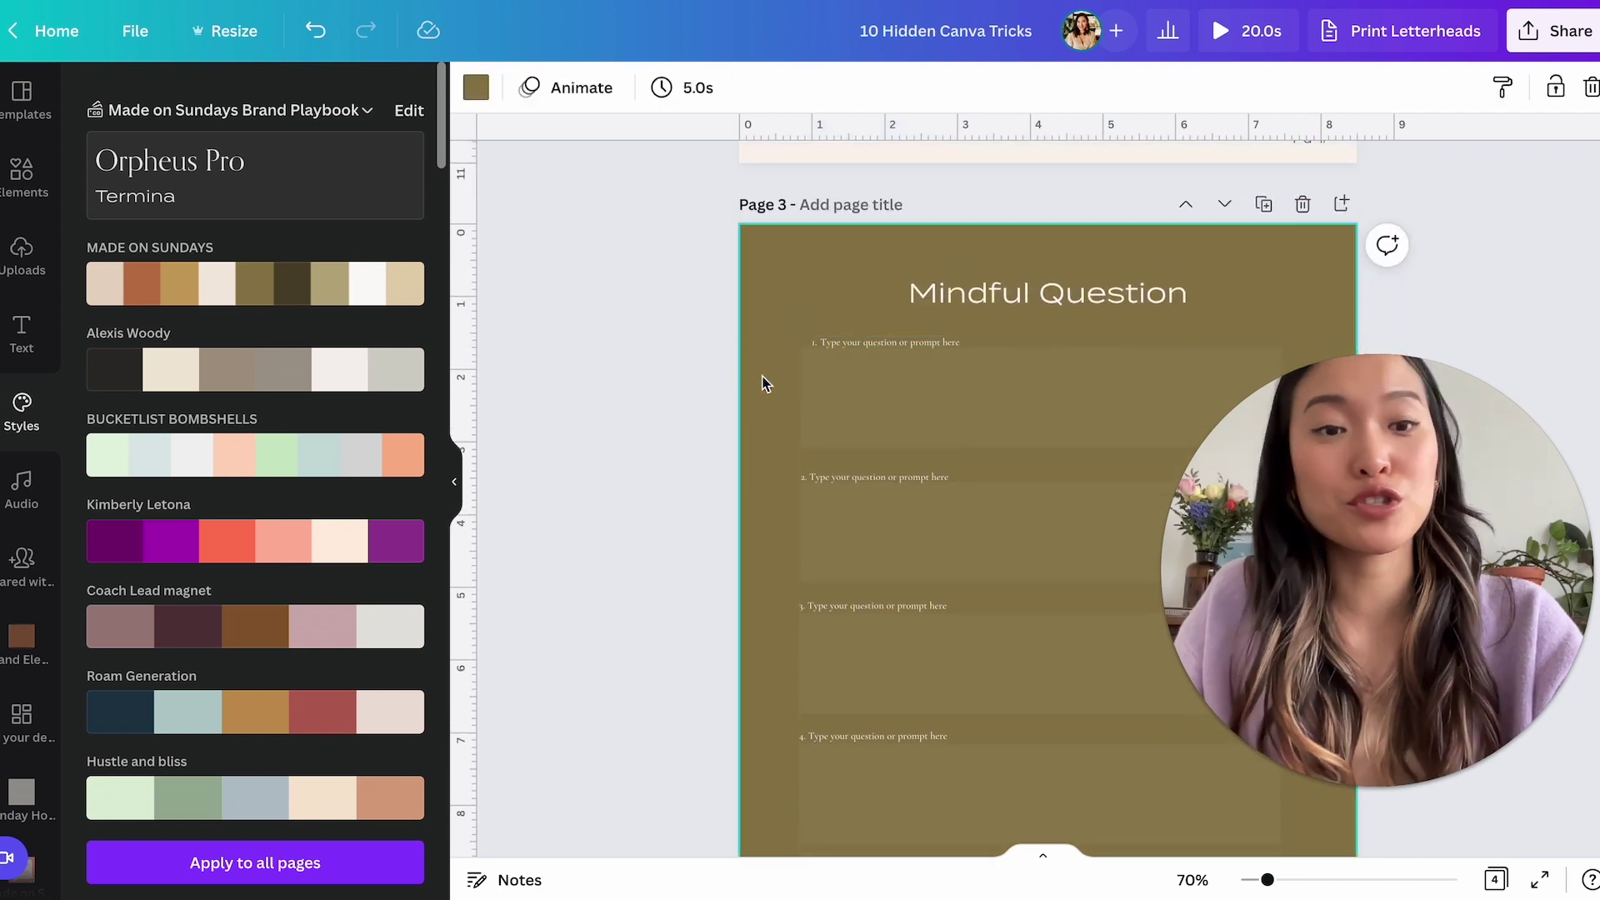